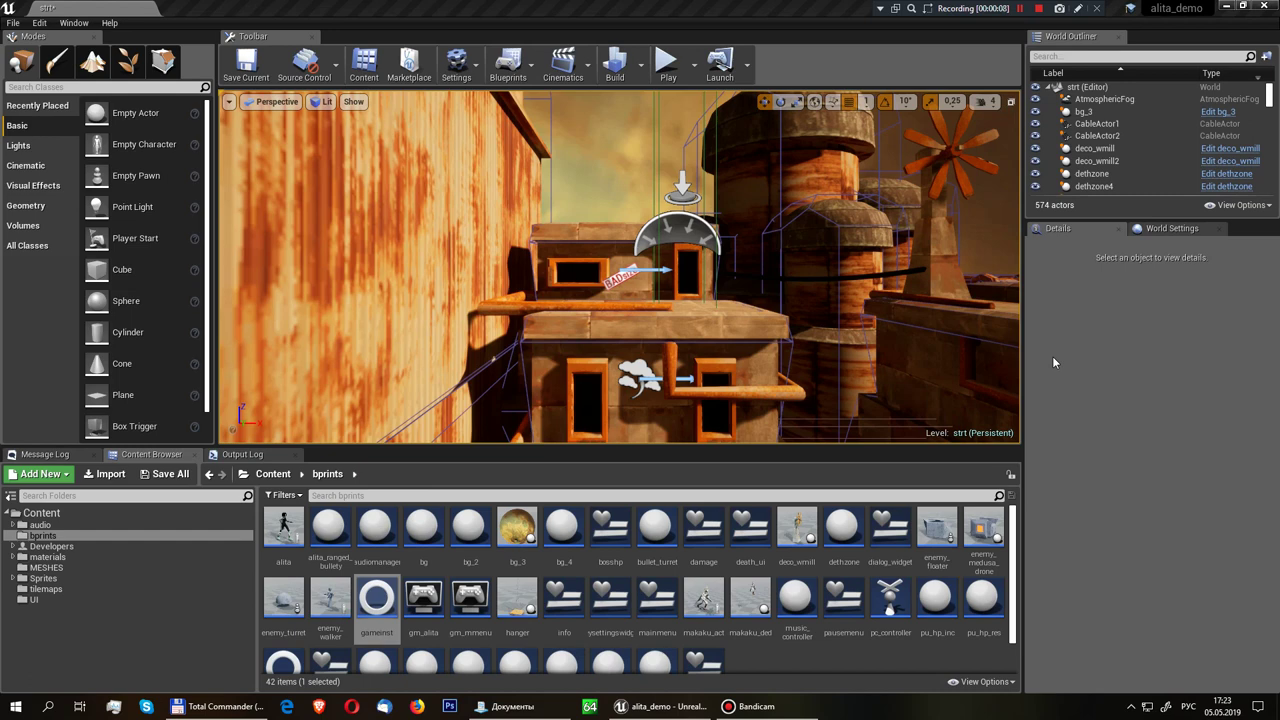
Save the strt level and switch to Total Commander
{"action": "left_click", "coordinate": [248, 66]}
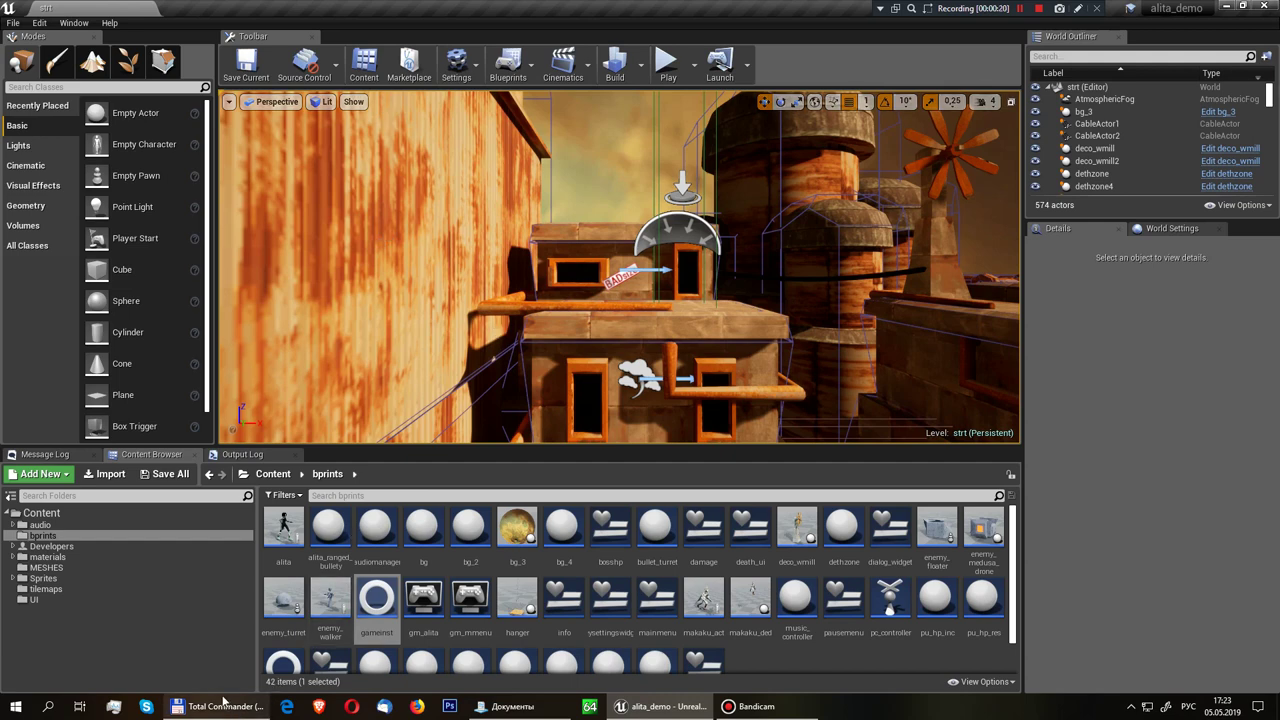
{"action": "mouse_move", "coordinate": [224, 704]}
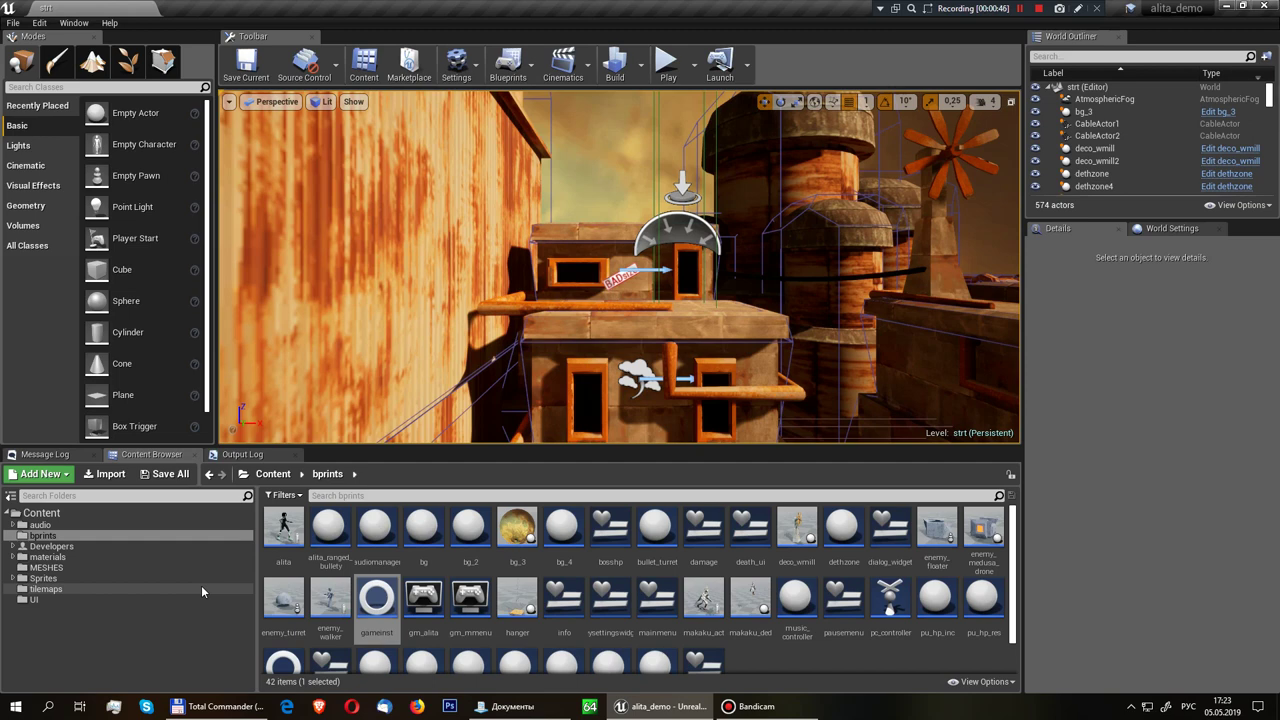
Browse the project's Saved folder and its Config subfolder
{"action": "left_click", "coordinate": [220, 706]}
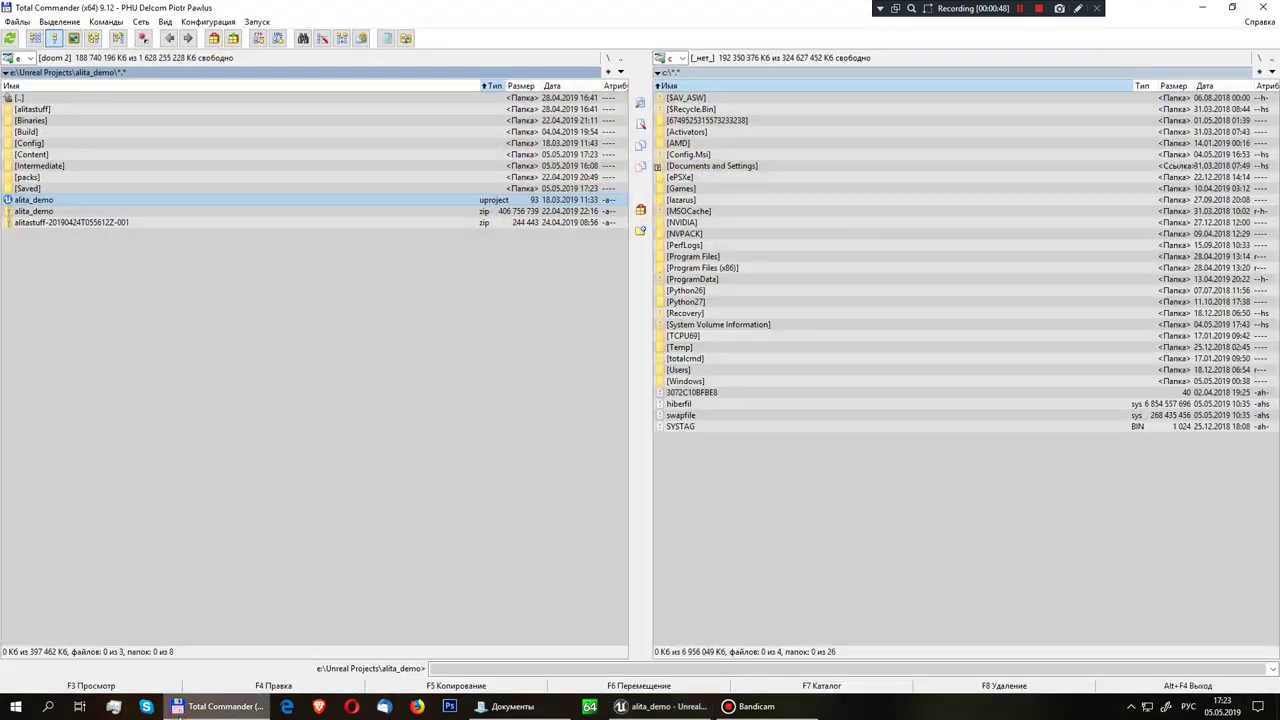
{"action": "left_click", "coordinate": [77, 143]}
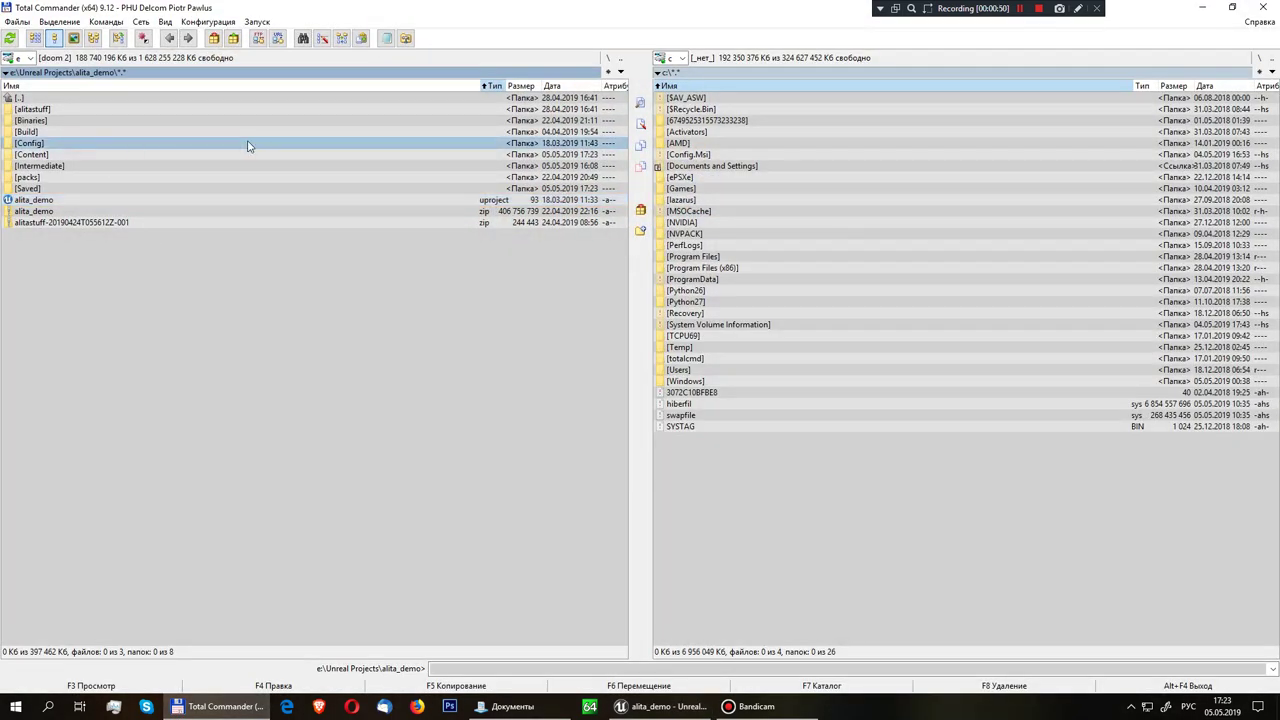
{"action": "key", "text": "Up"}
{"action": "key", "text": "Up"}
{"action": "key", "text": "Down"}
{"action": "key", "text": "Down"}
{"action": "key", "text": "Down"}
{"action": "key", "text": "Down"}
{"action": "key", "text": "Down"}
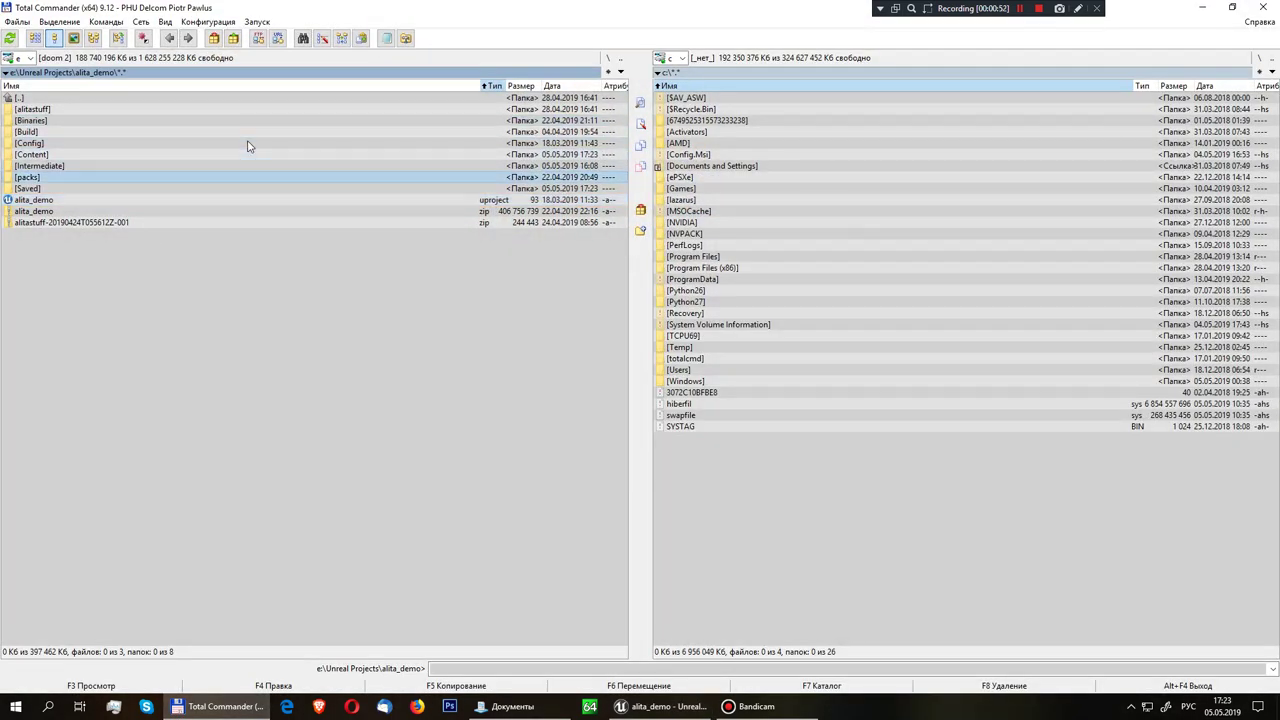
{"action": "key", "text": "Down"}
{"action": "key", "text": "Return"}
{"action": "key", "text": "Down"}
{"action": "key", "text": "Down"}
{"action": "key", "text": "Down"}
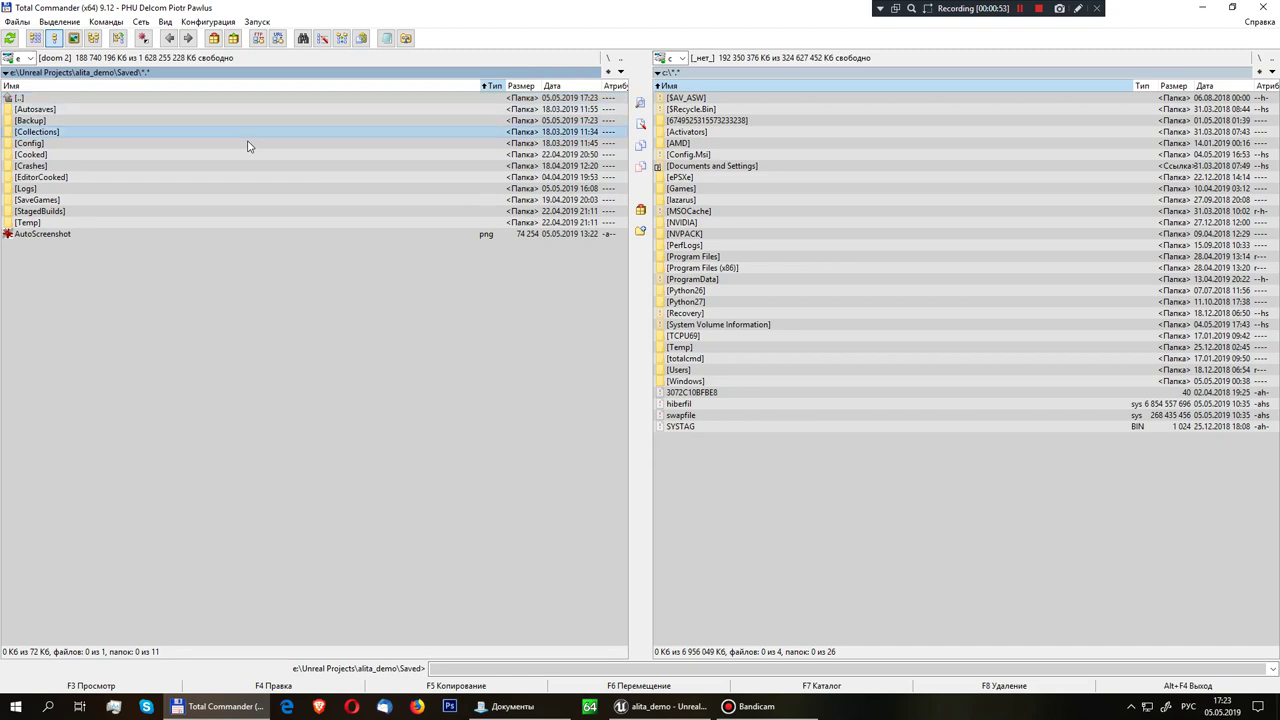
{"action": "key", "text": "Down"}
{"action": "key", "text": "Return"}
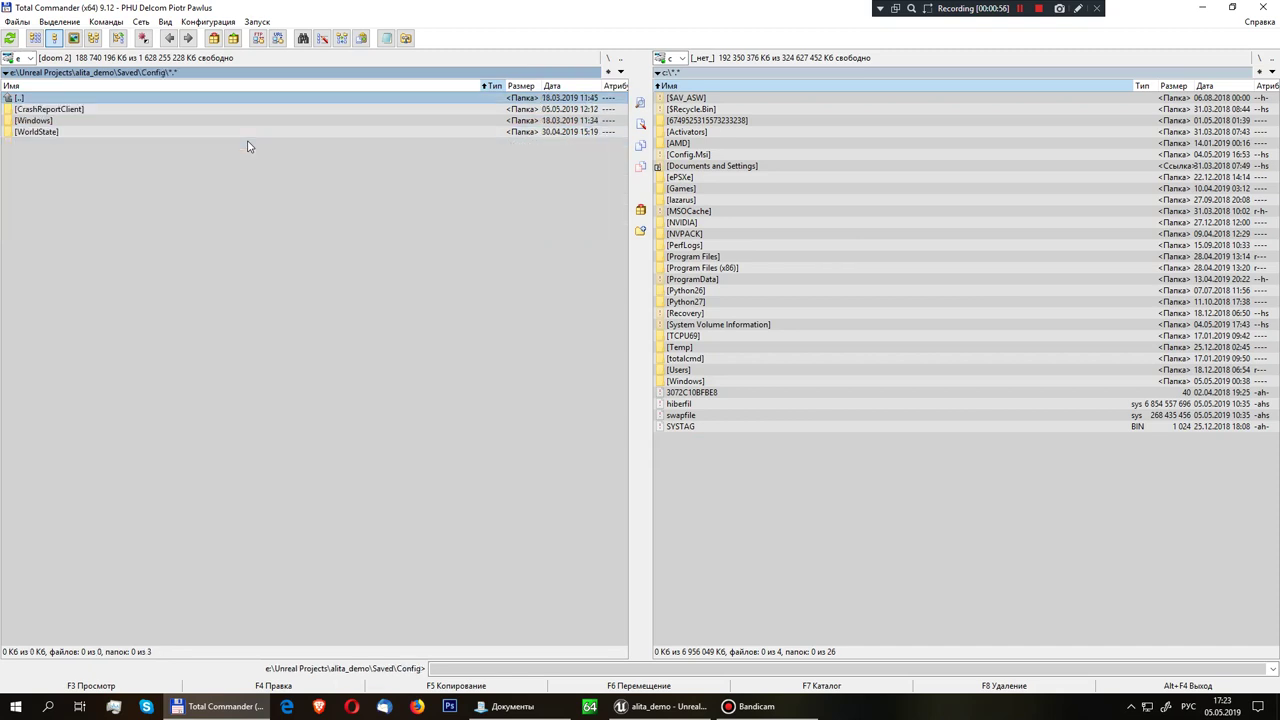
{"action": "key", "text": "Down"}
{"action": "key", "text": "Down"}
{"action": "key", "text": "Up"}
{"action": "key", "text": "Up"}
{"action": "key", "text": "Return"}
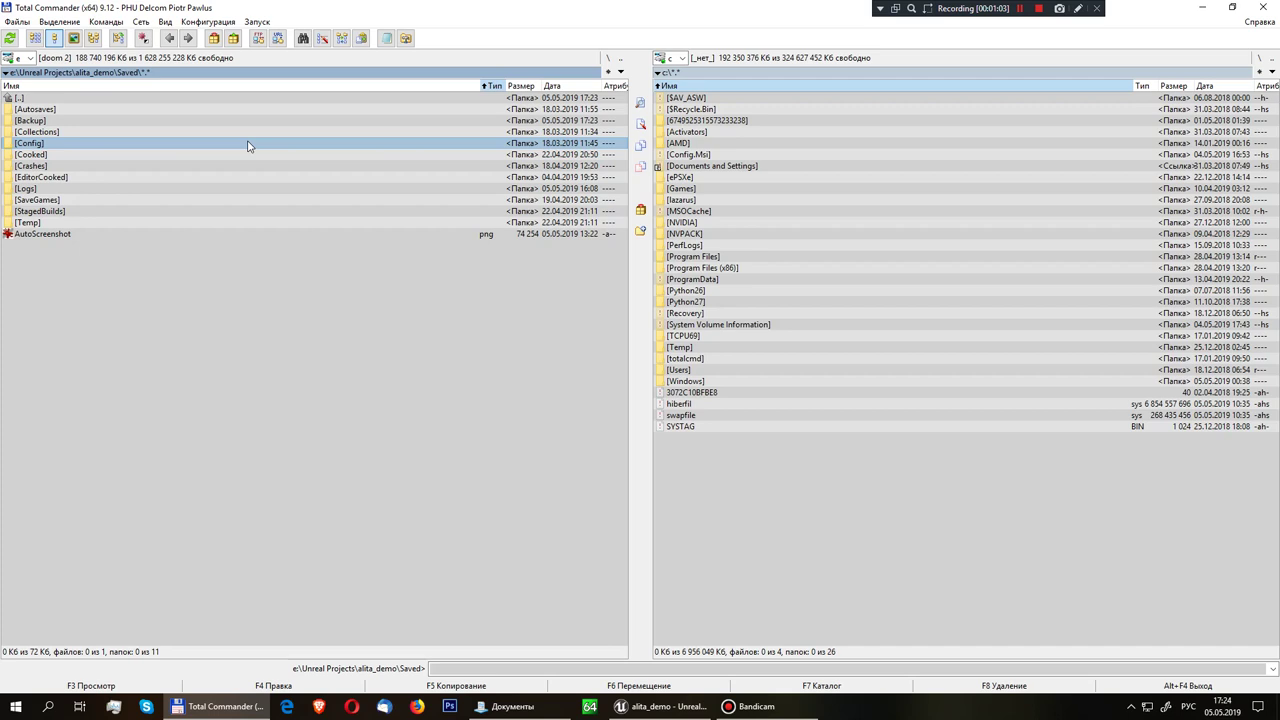
Check Saved\SaveGames for the settings save, then return to the alita_demo project folder
{"action": "key", "text": "Down"}
{"action": "key", "text": "Down"}
{"action": "key", "text": "Down"}
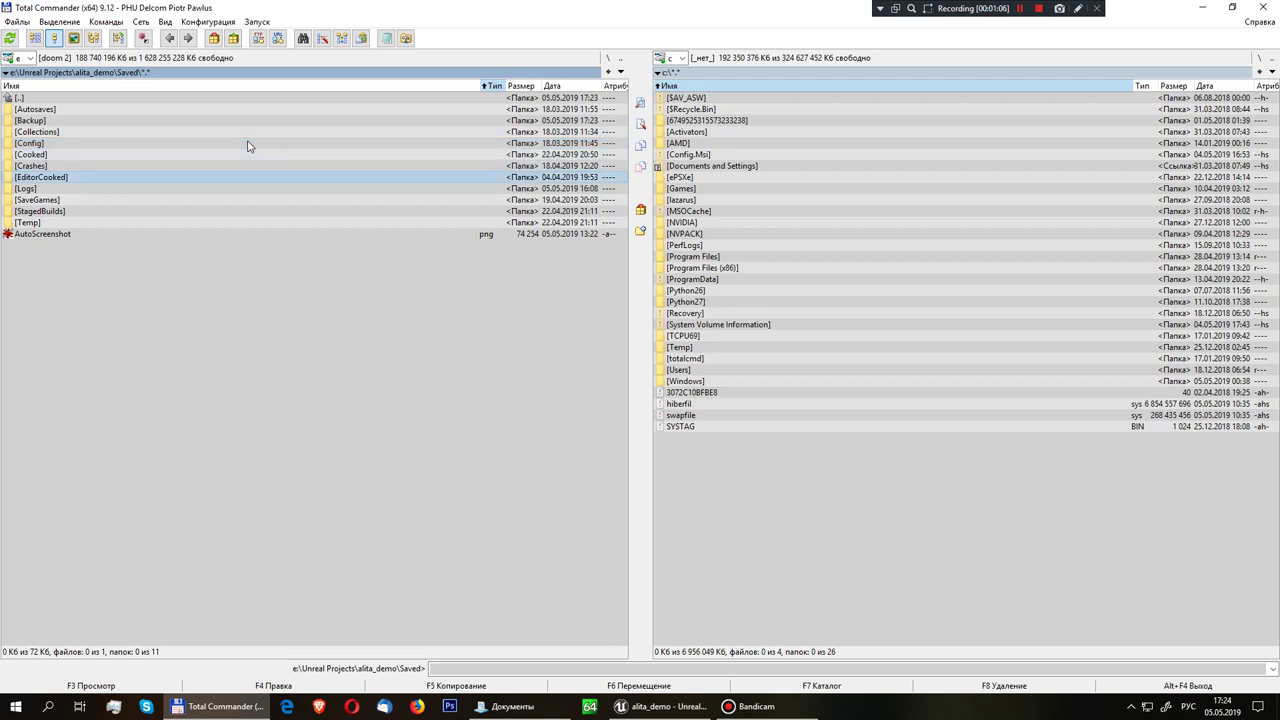
{"action": "key", "text": "Down"}
{"action": "key", "text": "Down"}
{"action": "key", "text": "Return"}
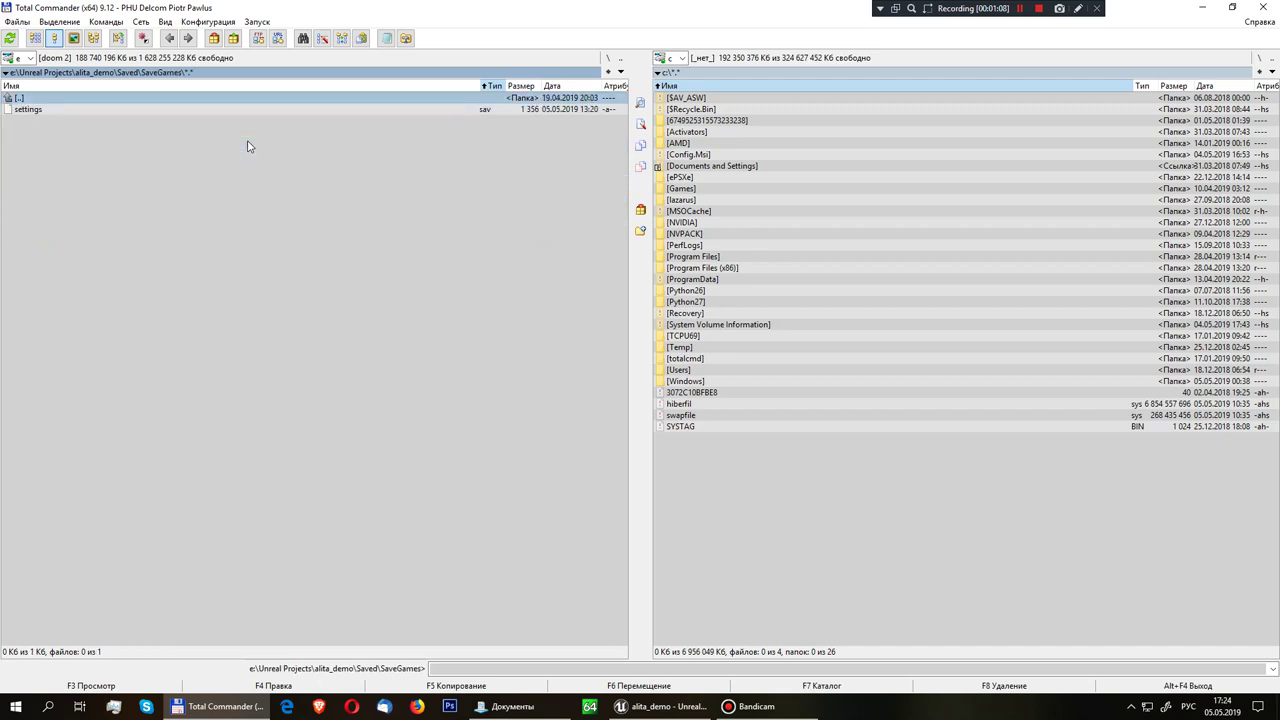
{"action": "key", "text": "Return"}
{"action": "key", "text": "Up"}
Look inside the Binaries and Build folders
{"action": "key", "text": "Up"}
{"action": "key", "text": "Up"}
{"action": "key", "text": "Up"}
{"action": "key", "text": "Return"}
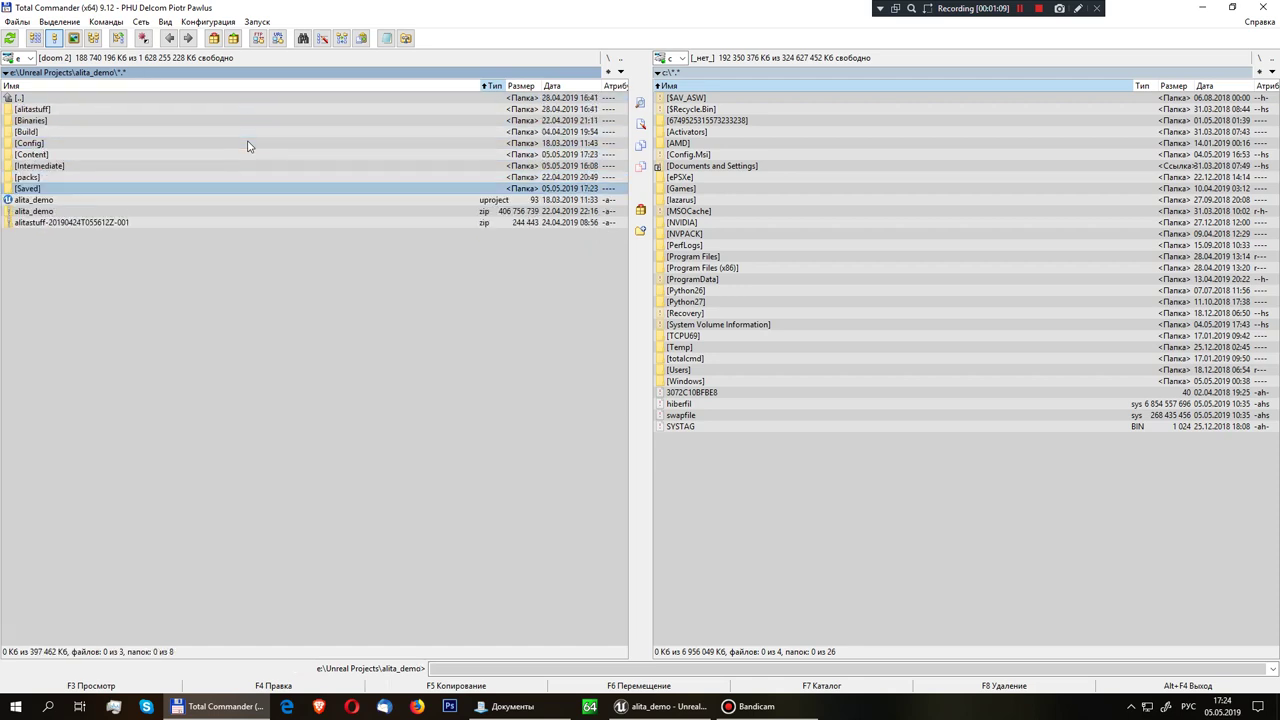
{"action": "key", "text": "Up"}
{"action": "key", "text": "Up"}
{"action": "key", "text": "Up"}
{"action": "key", "text": "Up"}
{"action": "key", "text": "Return"}
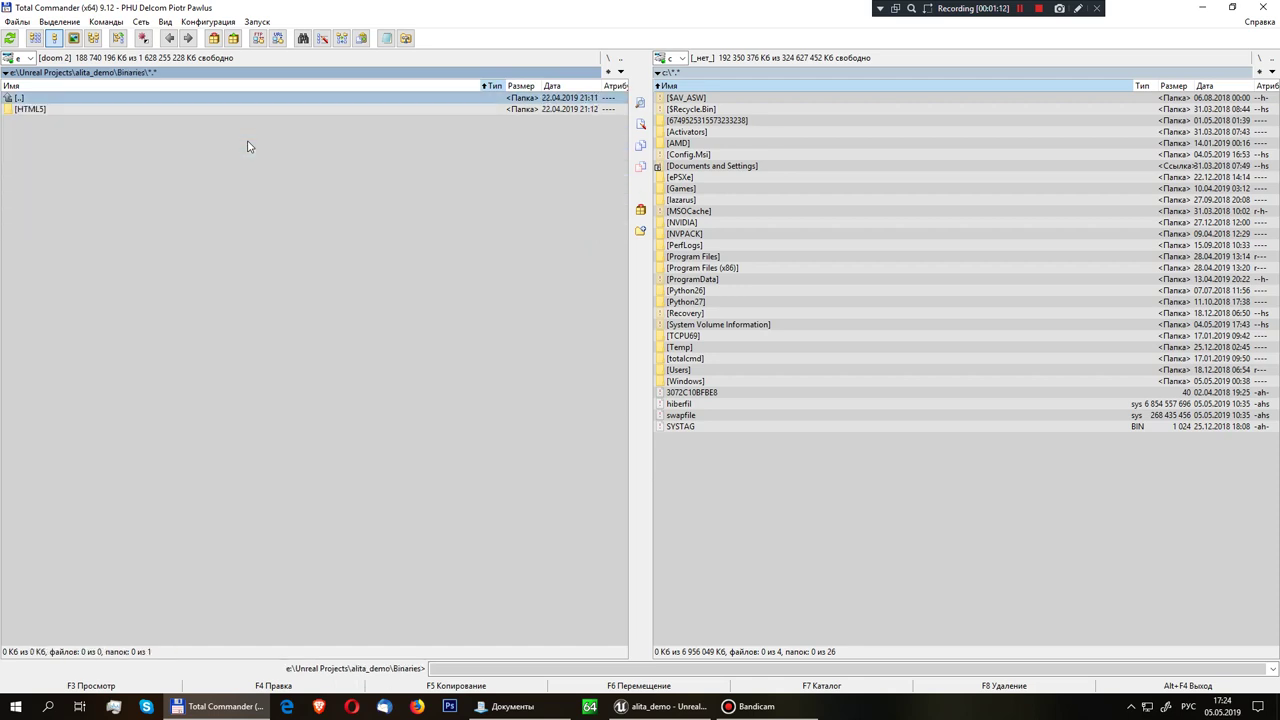
{"action": "key", "text": "Return"}
{"action": "key", "text": "Down"}
{"action": "key", "text": "Return"}
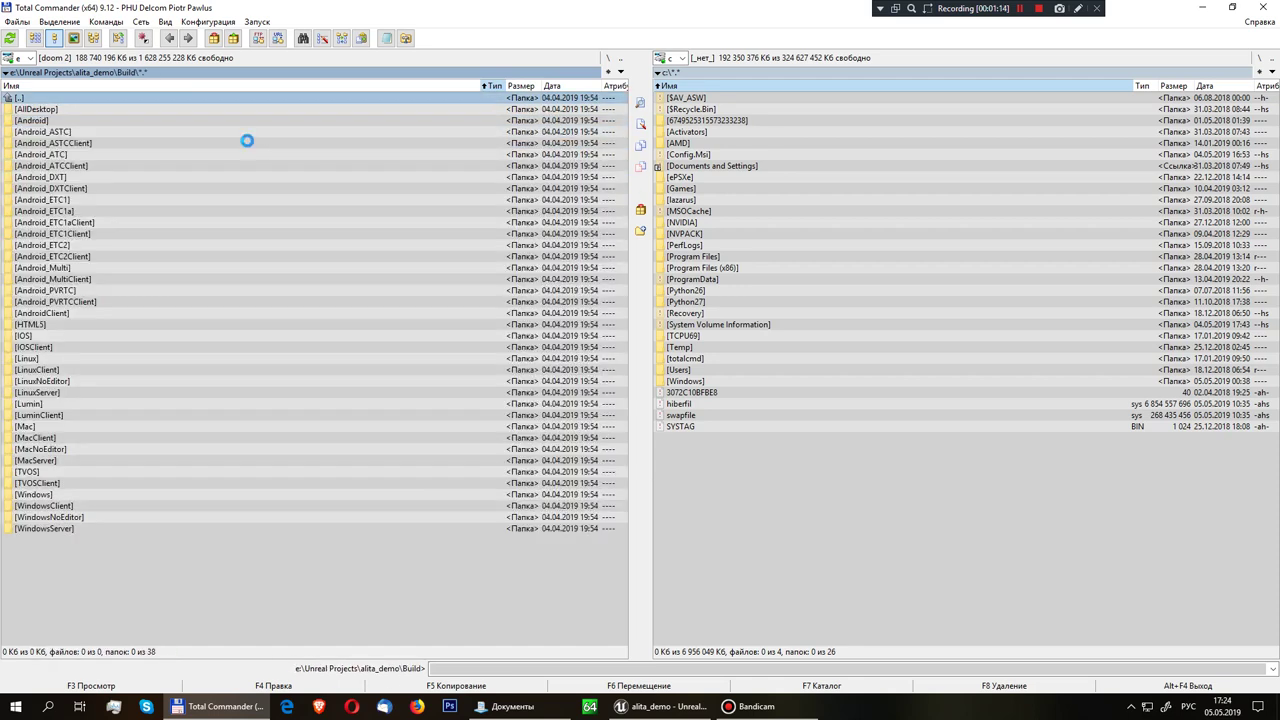
{"action": "key", "text": "Return"}
Open DefaultEngine.ini from the project's Config folder in Notepad
{"action": "key", "text": "Down"}
{"action": "key", "text": "Return"}
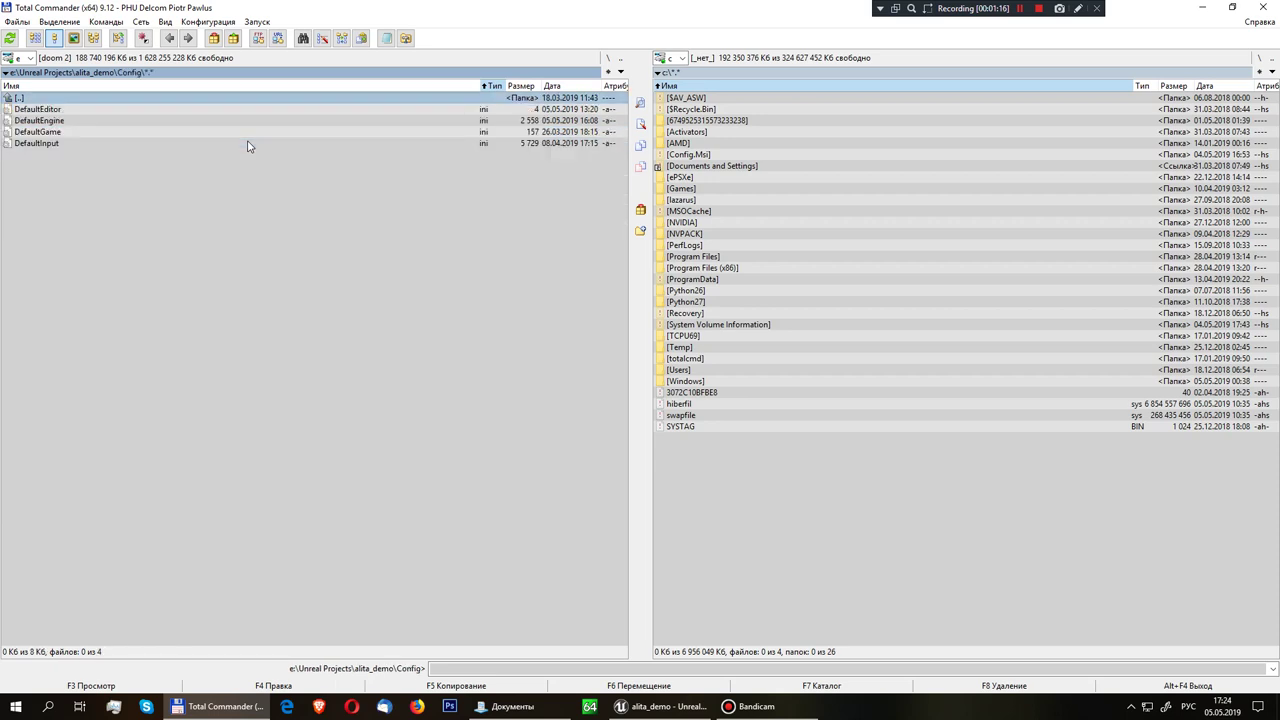
{"action": "key", "text": "Down"}
{"action": "key", "text": "Down"}
{"action": "key", "text": "Return"}
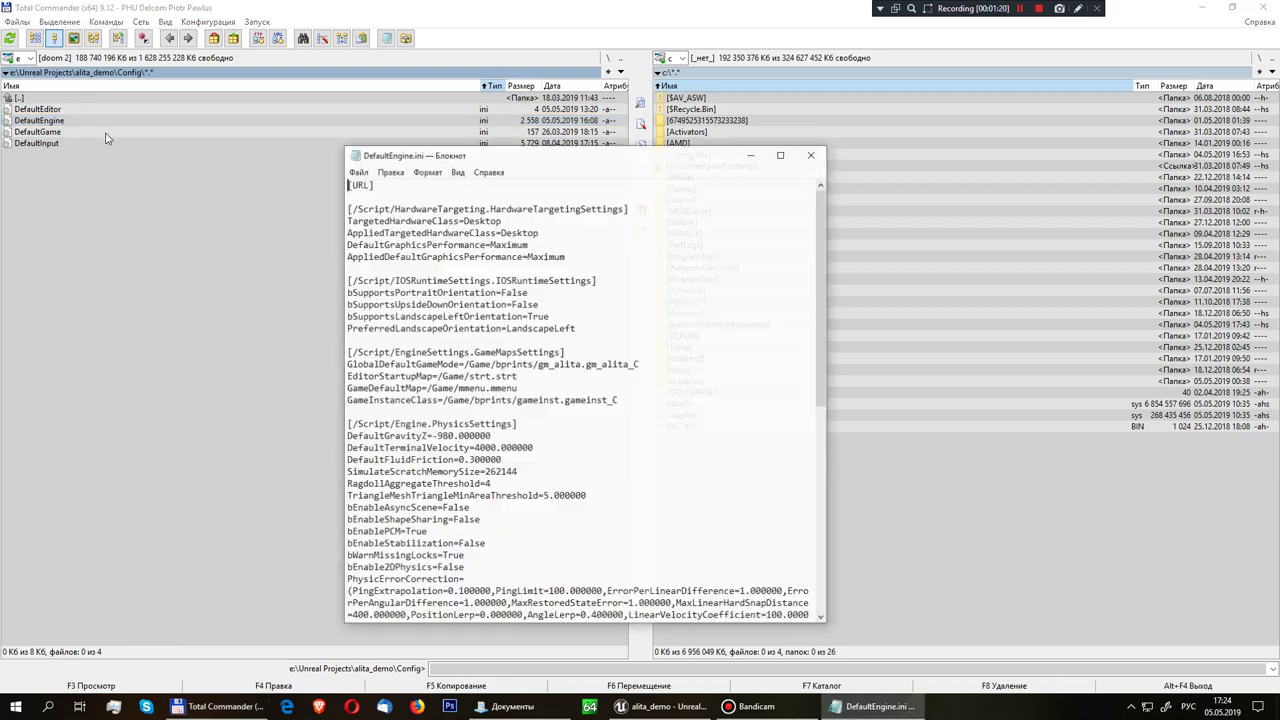
Close DefaultEngine.ini, then view and close DefaultEditor.ini and DefaultGame.ini
{"action": "left_click", "coordinate": [812, 154]}
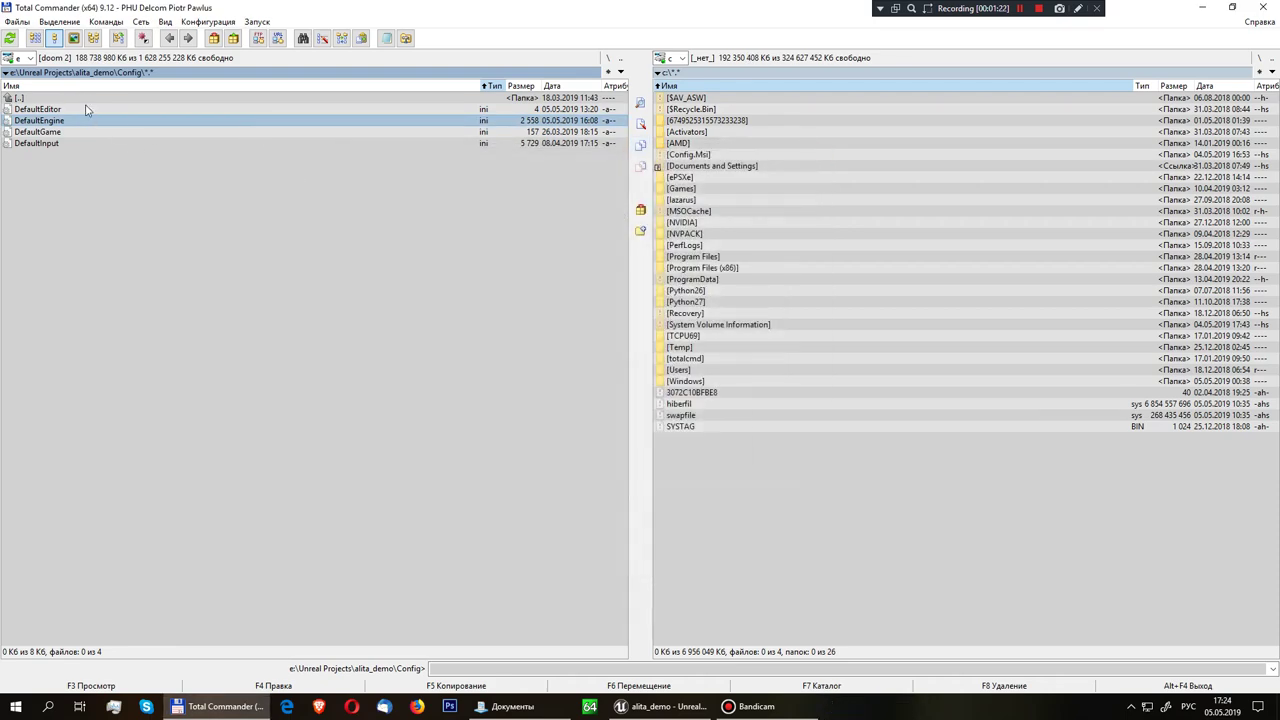
{"action": "double_click", "coordinate": [88, 110]}
{"action": "left_click", "coordinate": [812, 154]}
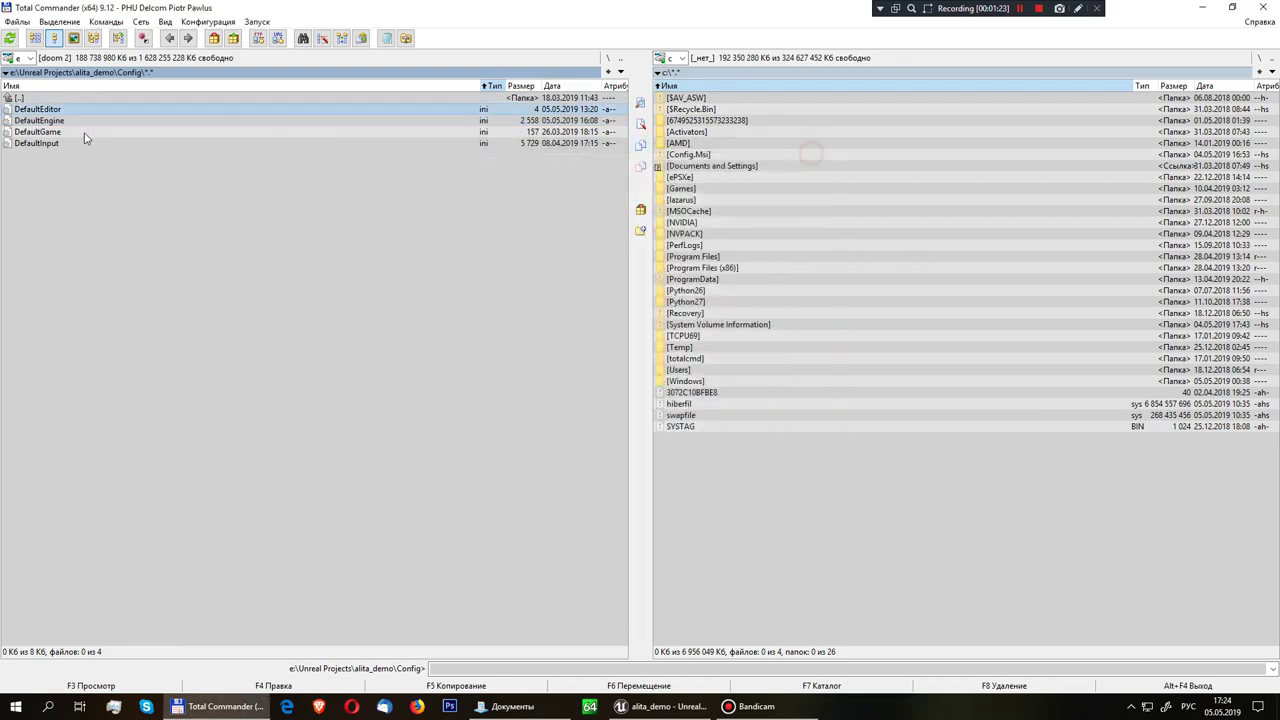
{"action": "left_click", "coordinate": [84, 132]}
{"action": "double_click", "coordinate": [84, 132]}
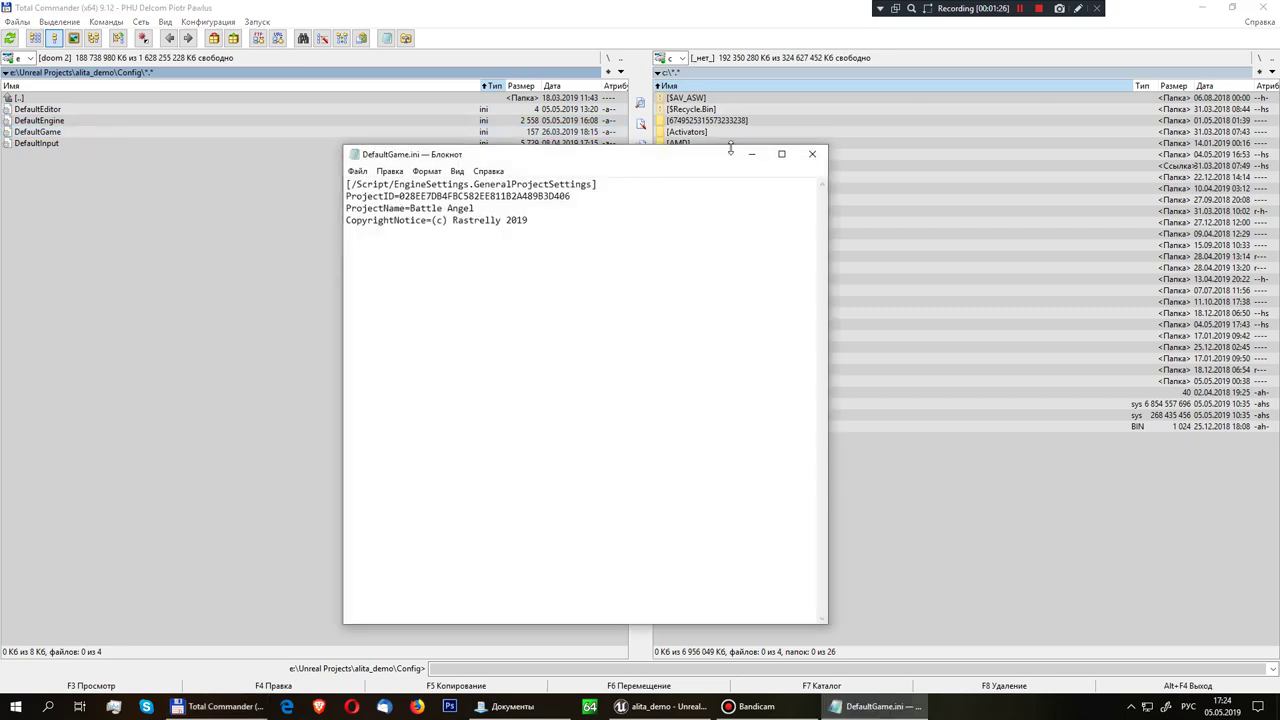
{"action": "left_click", "coordinate": [812, 154]}
Read through DefaultInput.ini in Notepad and close it
{"action": "double_click", "coordinate": [99, 145]}
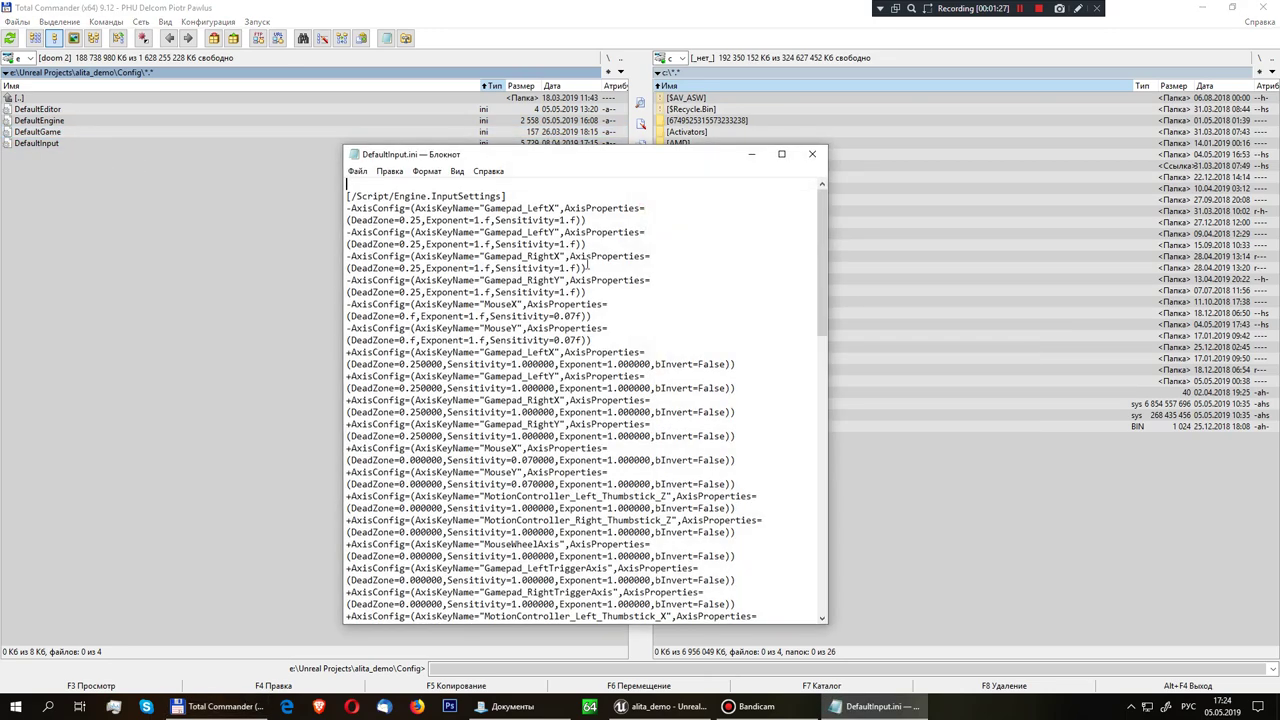
{"action": "scroll", "coordinate": [606, 343], "scroll_direction": "down", "scroll_amount": 10}
{"action": "scroll", "coordinate": [606, 343], "scroll_direction": "down", "scroll_amount": 10}
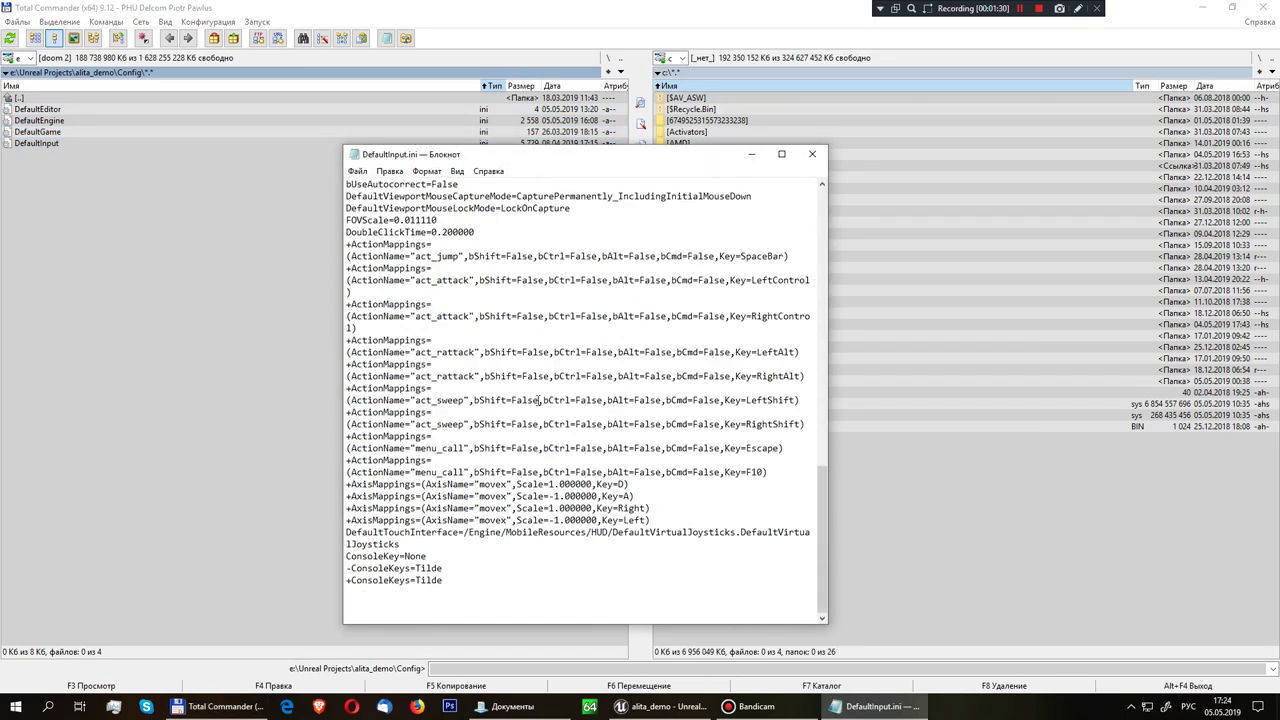
{"action": "left_click", "coordinate": [812, 154]}
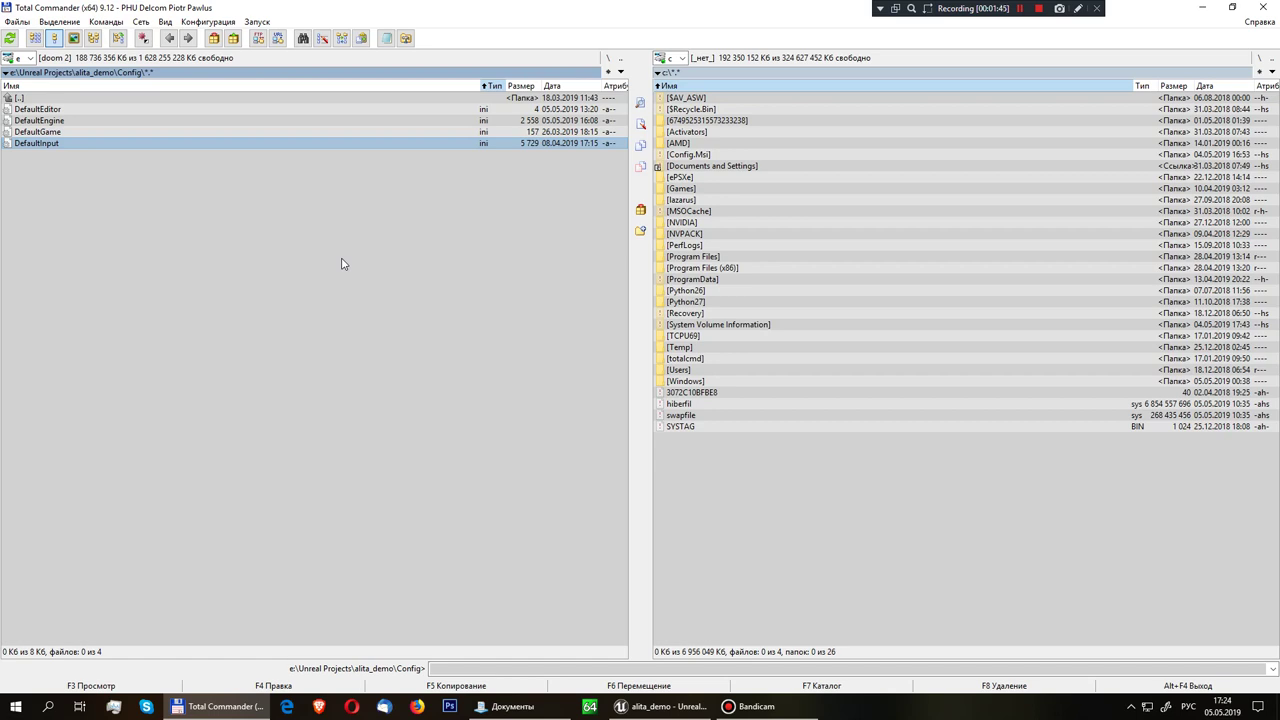
Return to the Unreal Editor, select the TriggerBox, and start Play in Editor
{"action": "left_click", "coordinate": [655, 706]}
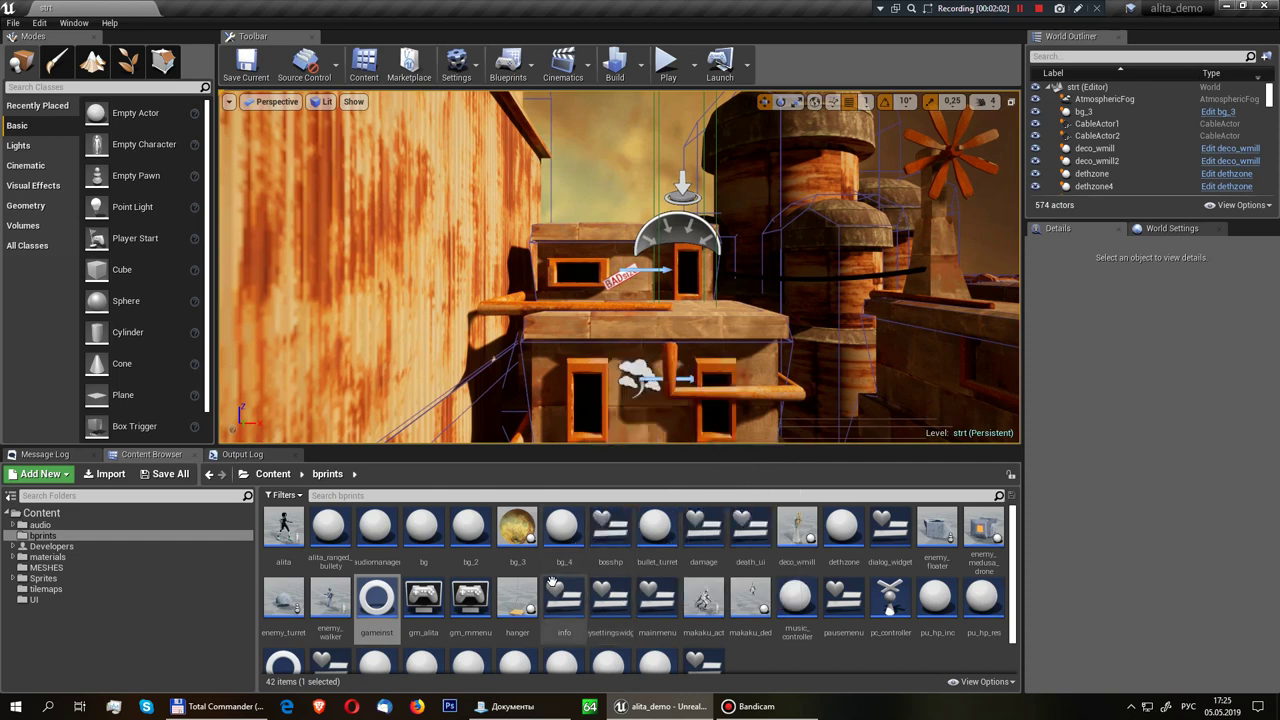
{"action": "left_click", "coordinate": [688, 185]}
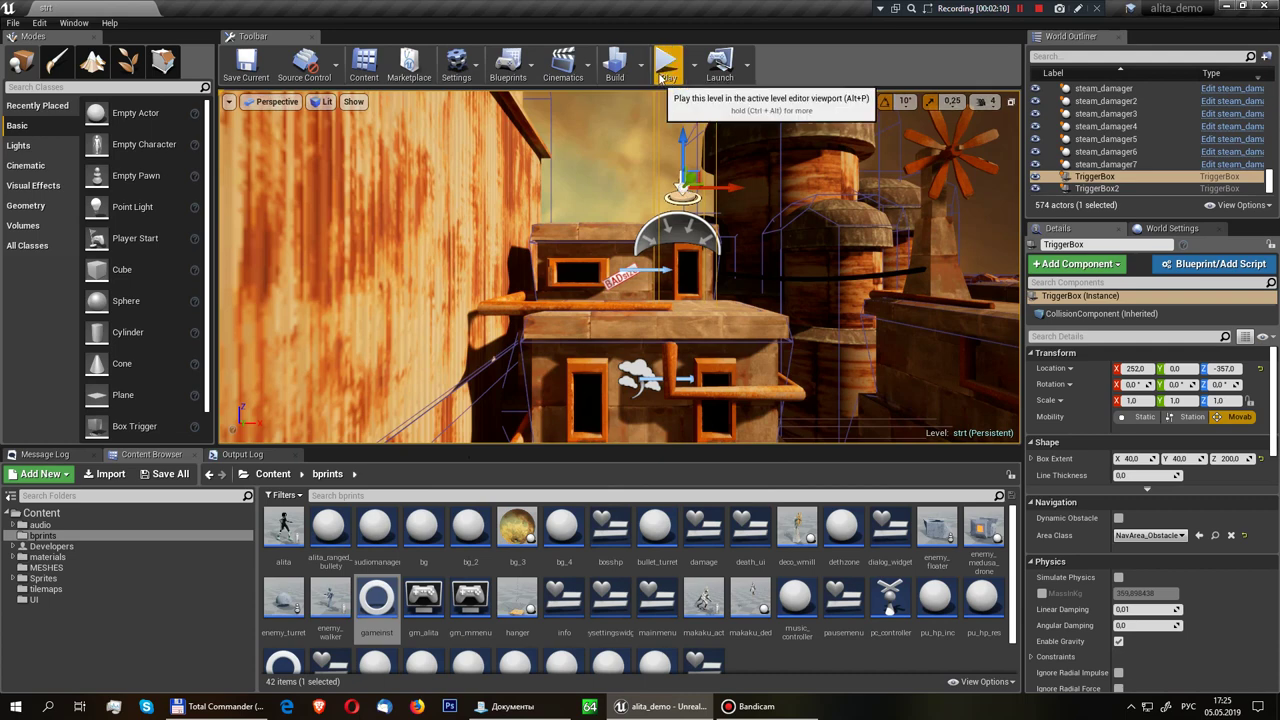
{"action": "left_click", "coordinate": [661, 79]}
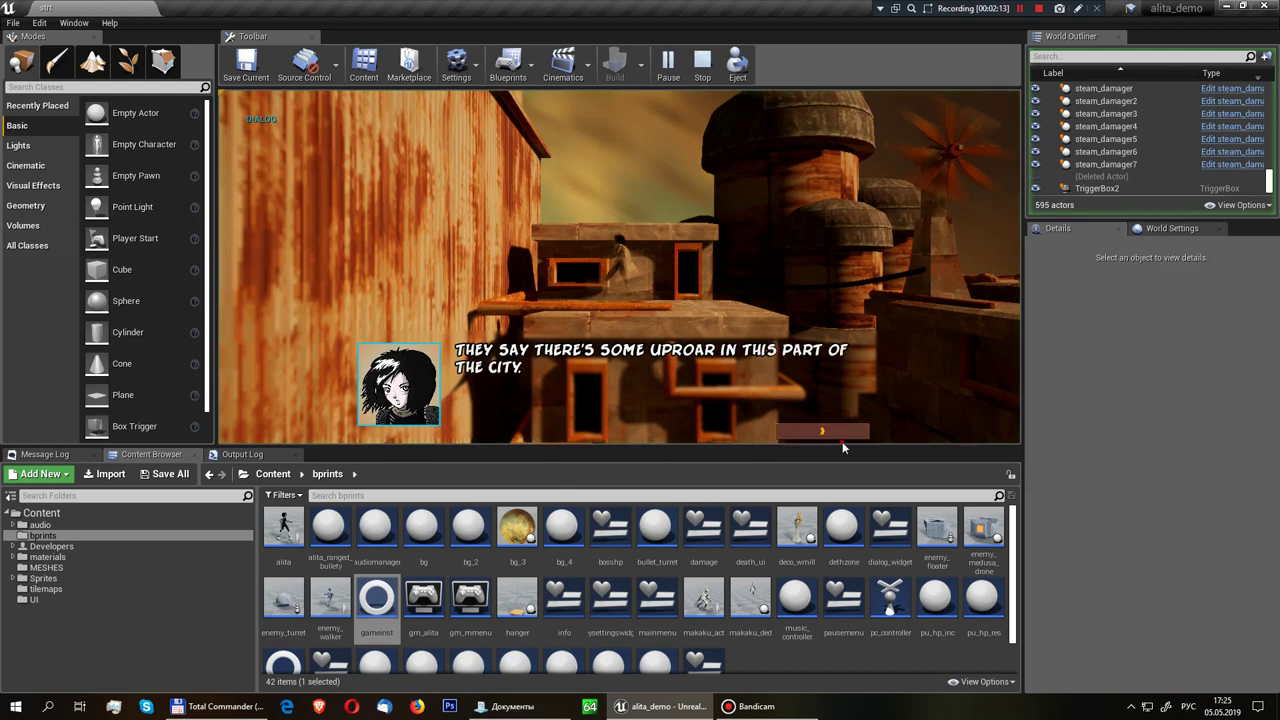
Skip the intro dialogue, pause the game, and open its settings panel
{"action": "left_click", "coordinate": [838, 430]}
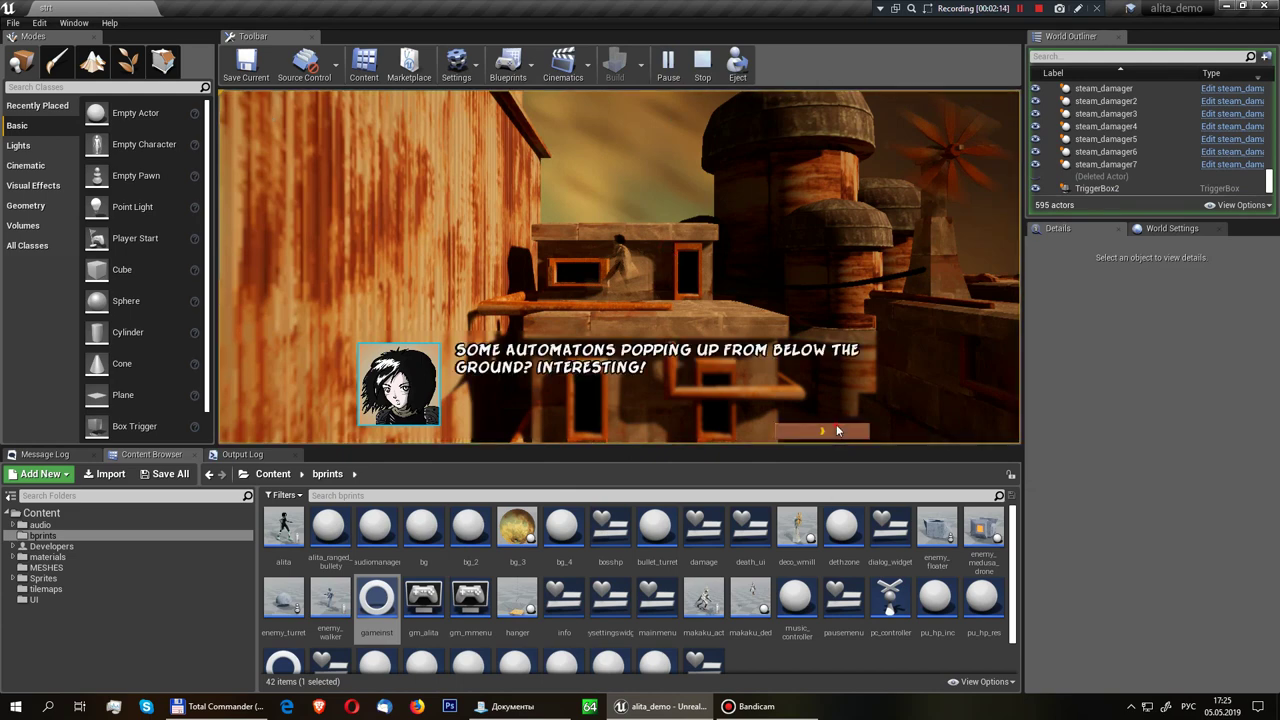
{"action": "left_click", "coordinate": [838, 430]}
{"action": "left_click", "coordinate": [838, 430]}
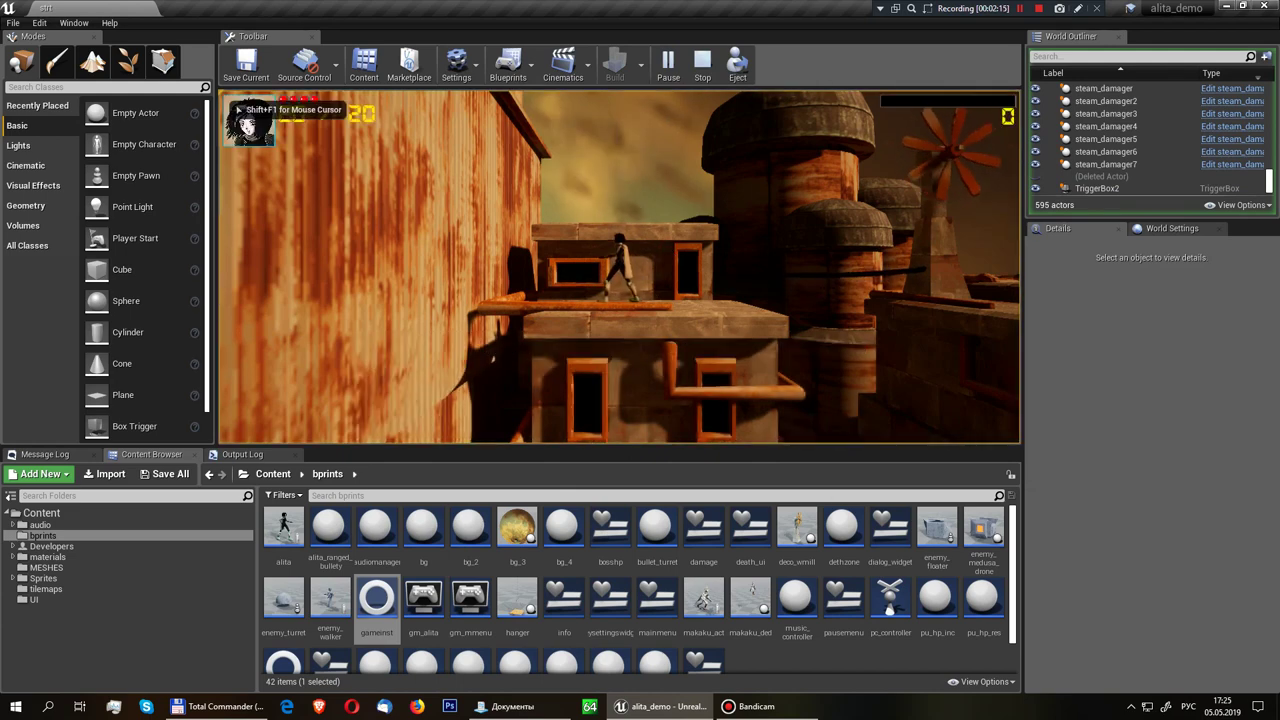
{"action": "key", "text": "Escape"}
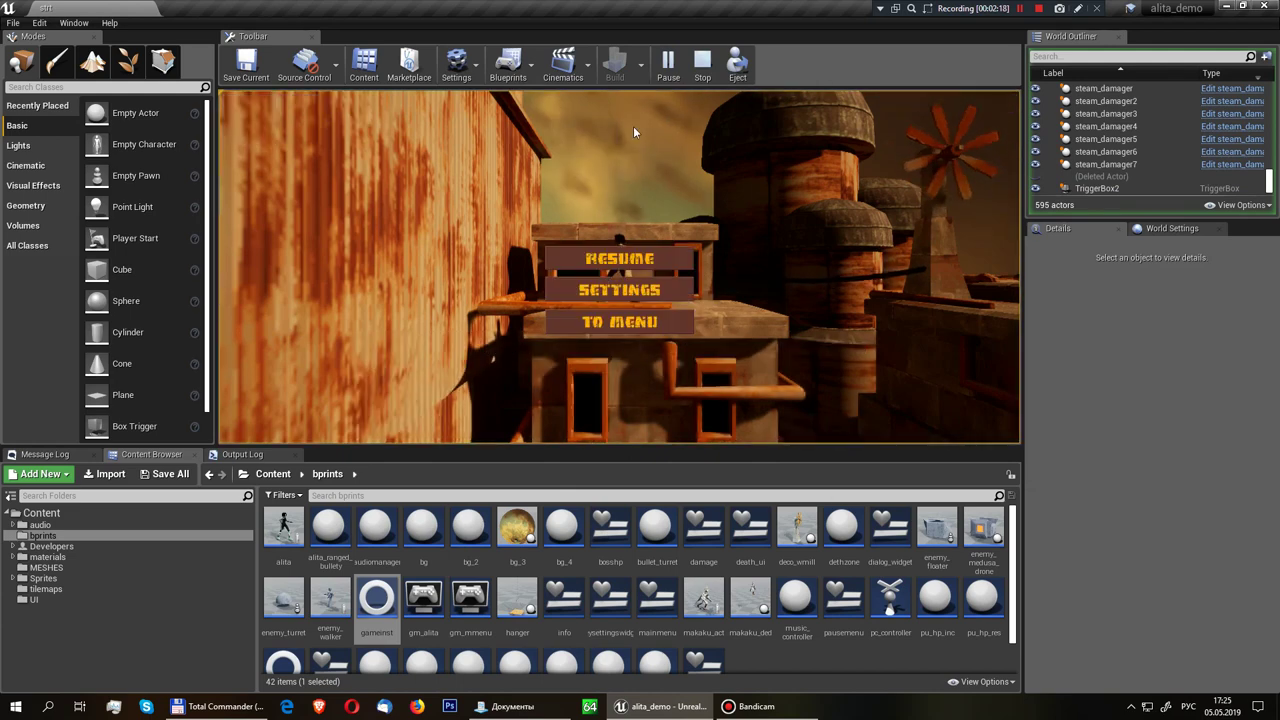
{"action": "left_click", "coordinate": [627, 286]}
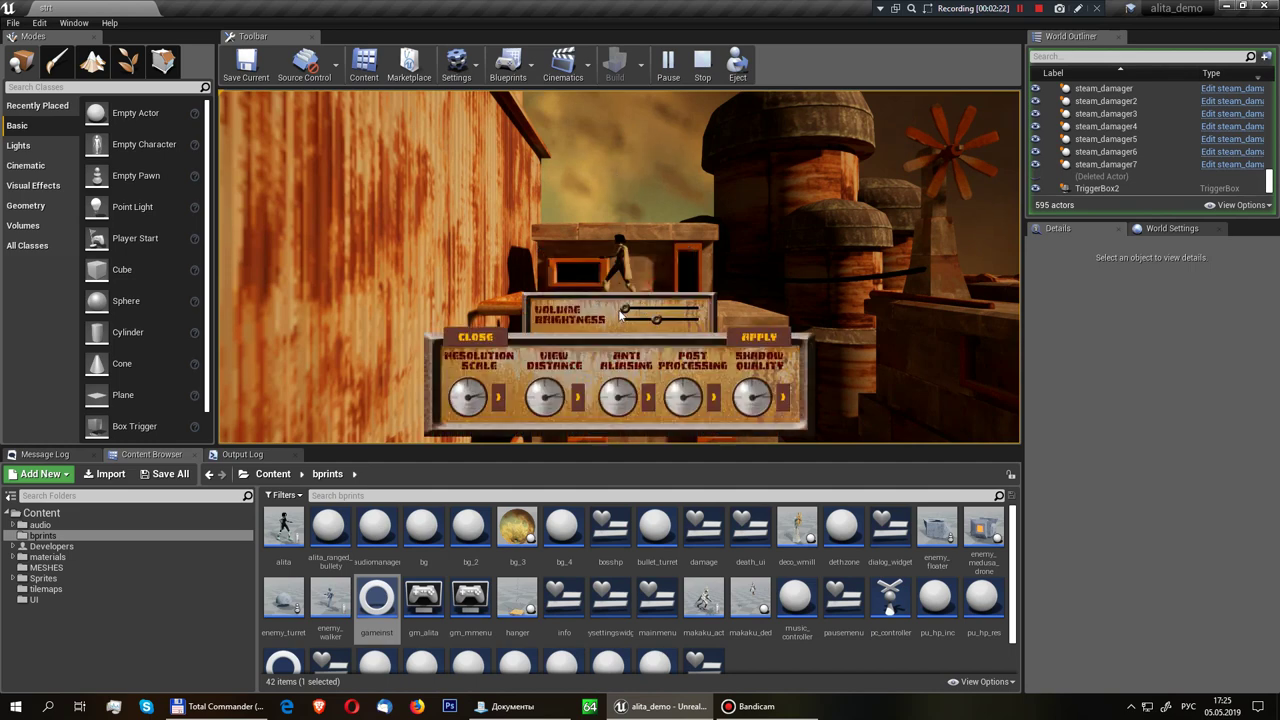
Adjust the volume slider and Resolution Scale, applying each change
{"action": "left_click_drag", "start_coordinate": [626, 310], "coordinate": [665, 308]}
{"action": "left_click", "coordinate": [759, 337]}
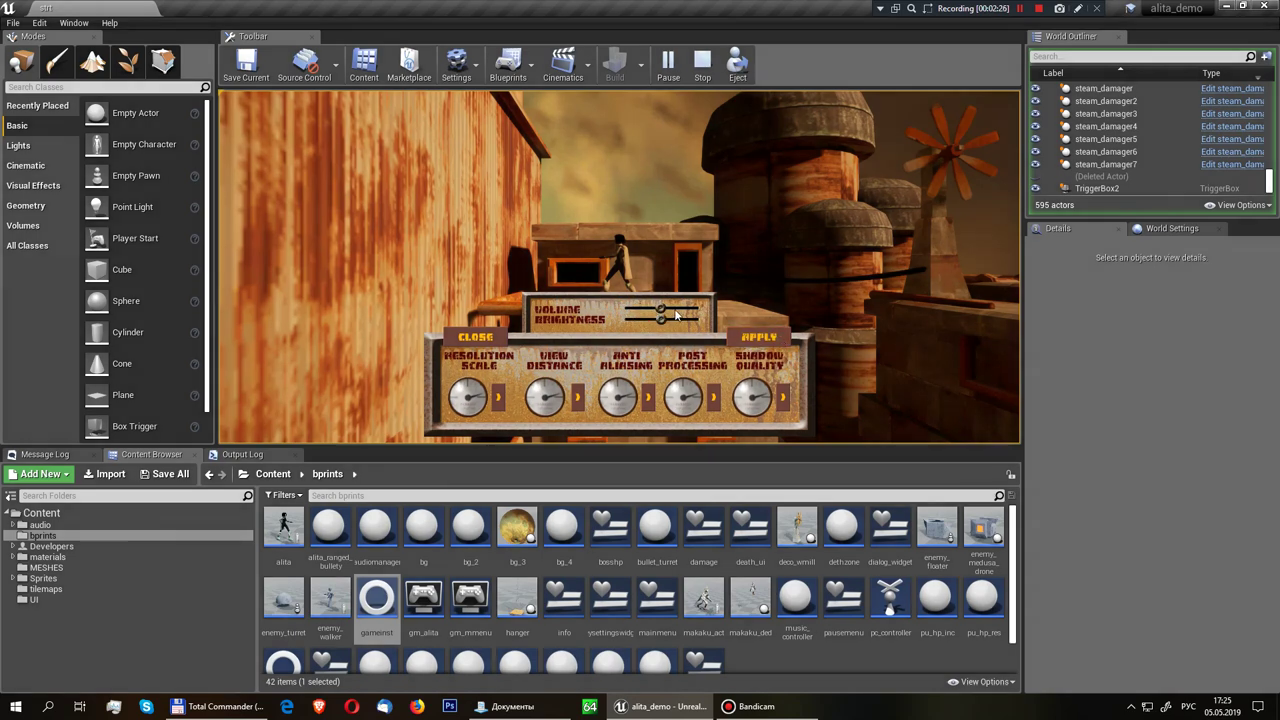
{"action": "mouse_move", "coordinate": [660, 308]}
{"action": "left_mouse_down"}
{"action": "mouse_move", "coordinate": [620, 305]}
{"action": "mouse_move", "coordinate": [717, 325]}
{"action": "mouse_move", "coordinate": [674, 337]}
{"action": "mouse_move", "coordinate": [655, 319]}
{"action": "left_mouse_up"}
{"action": "left_click", "coordinate": [752, 338]}
{"action": "left_click", "coordinate": [756, 338]}
{"action": "left_click", "coordinate": [499, 400]}
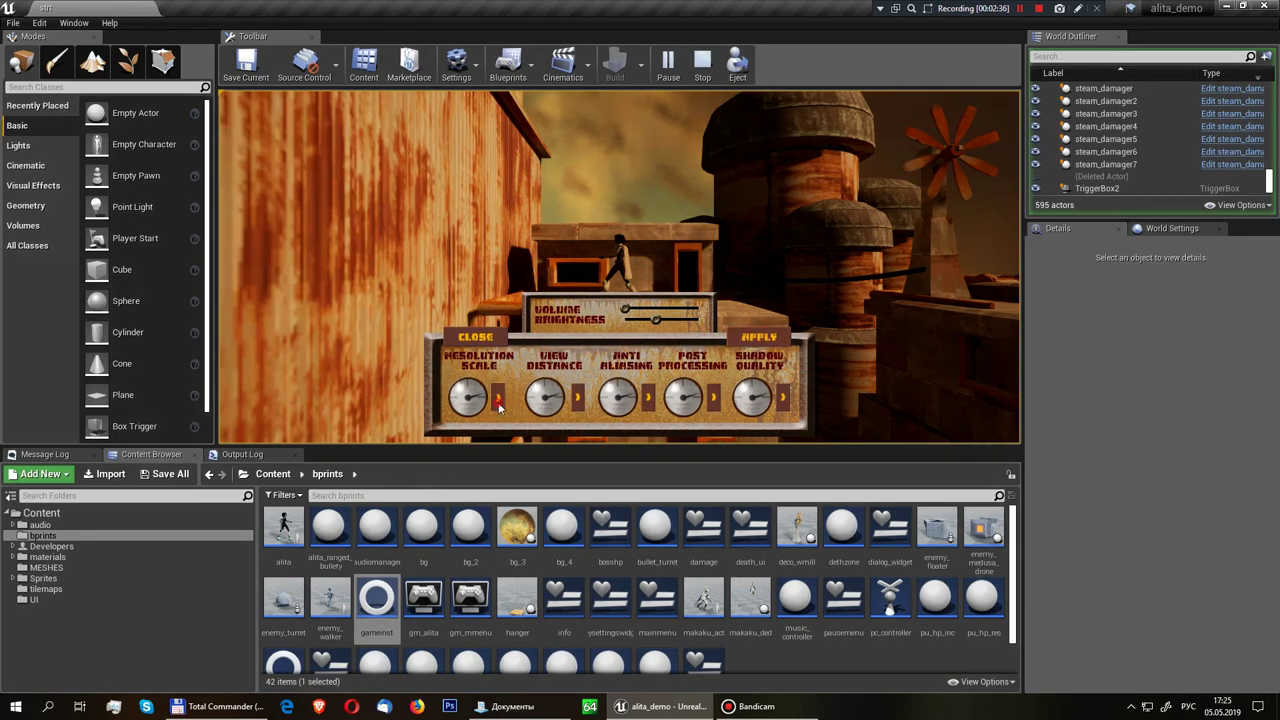
{"action": "left_click", "coordinate": [768, 336]}
Raise View Distance two steps, apply, close settings, and resume play
{"action": "left_click", "coordinate": [577, 397]}
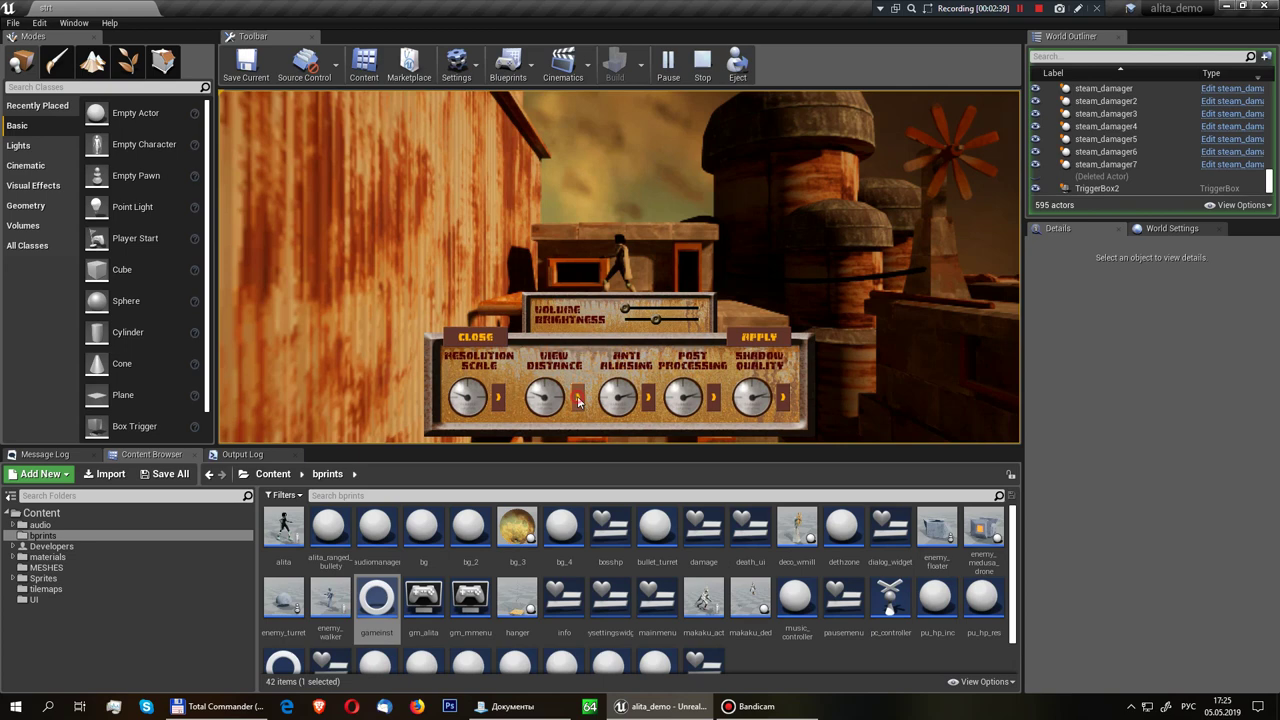
{"action": "left_click", "coordinate": [760, 337]}
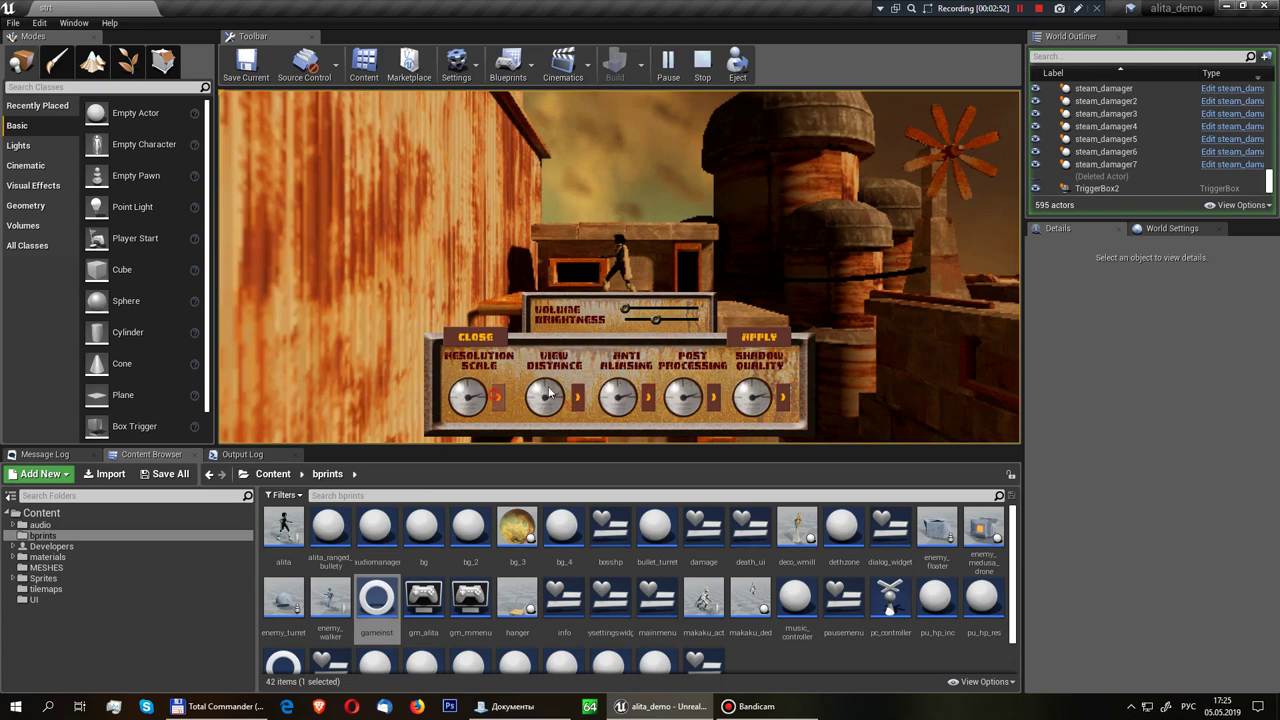
{"action": "left_click", "coordinate": [762, 336]}
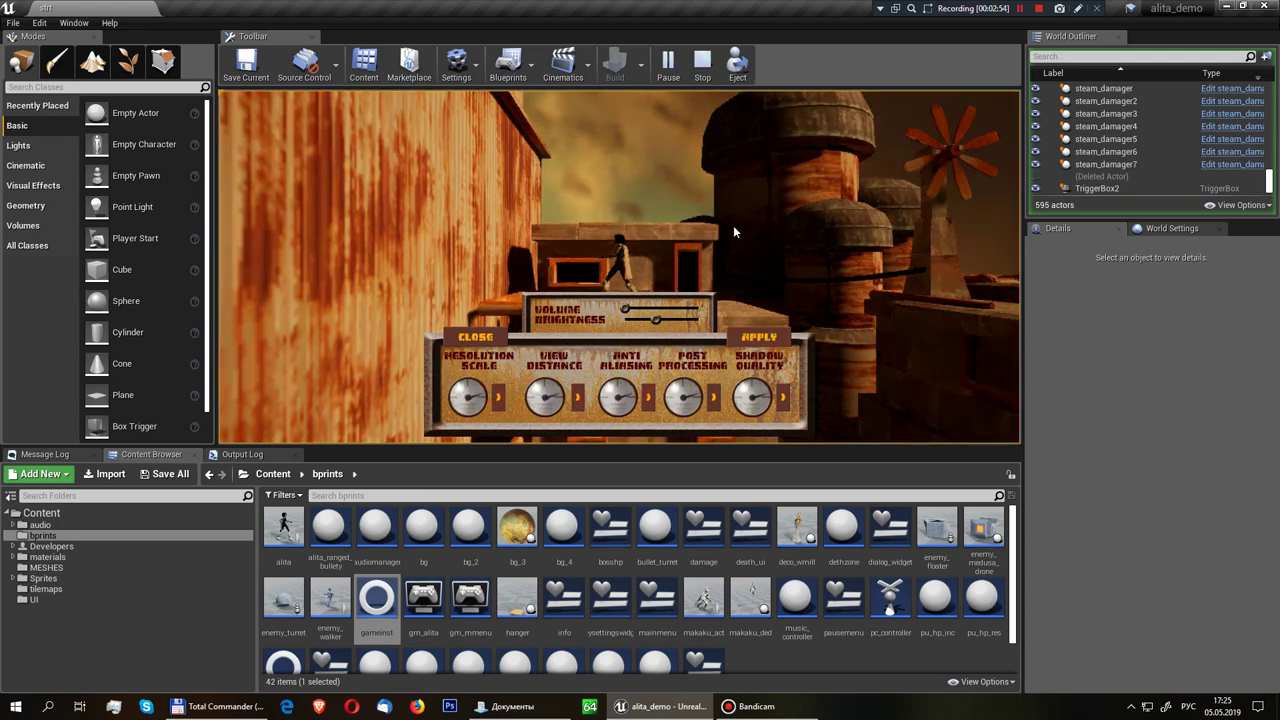
{"action": "left_click", "coordinate": [492, 331]}
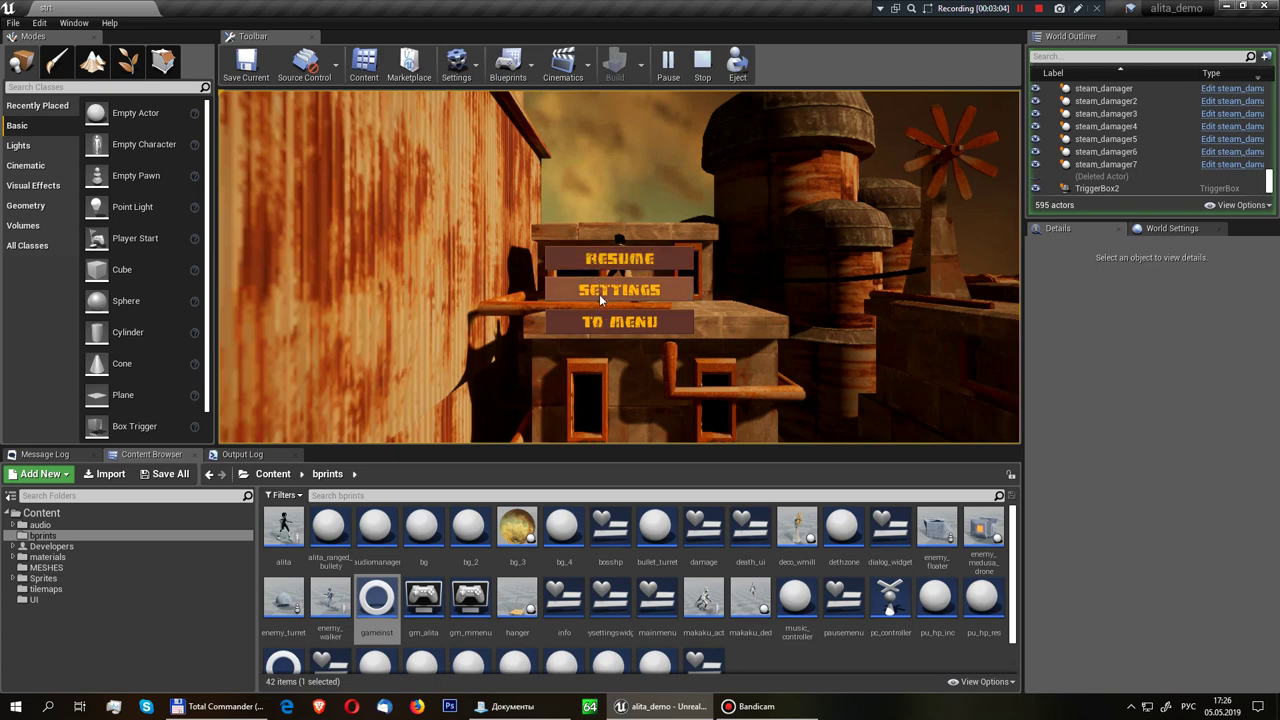
{"action": "left_click", "coordinate": [619, 259]}
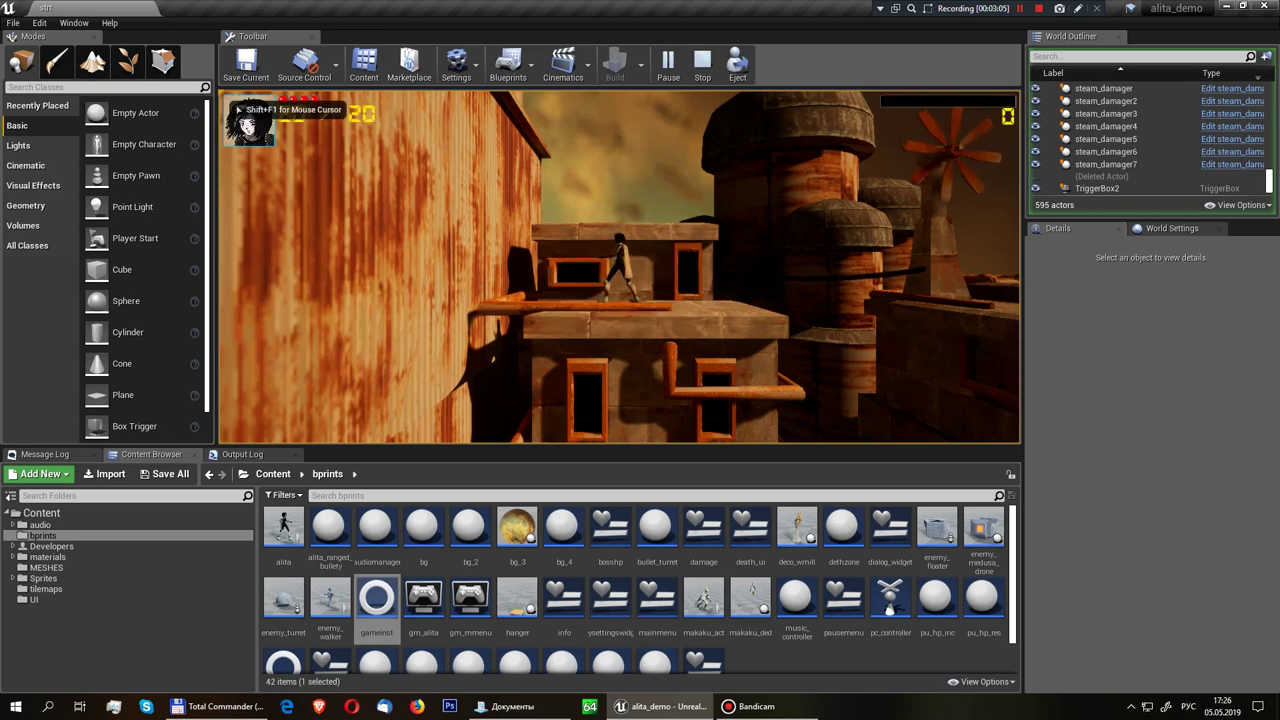
Stop the play test with Esc and return to the strt level viewport
{"action": "key", "text": "Escape"}
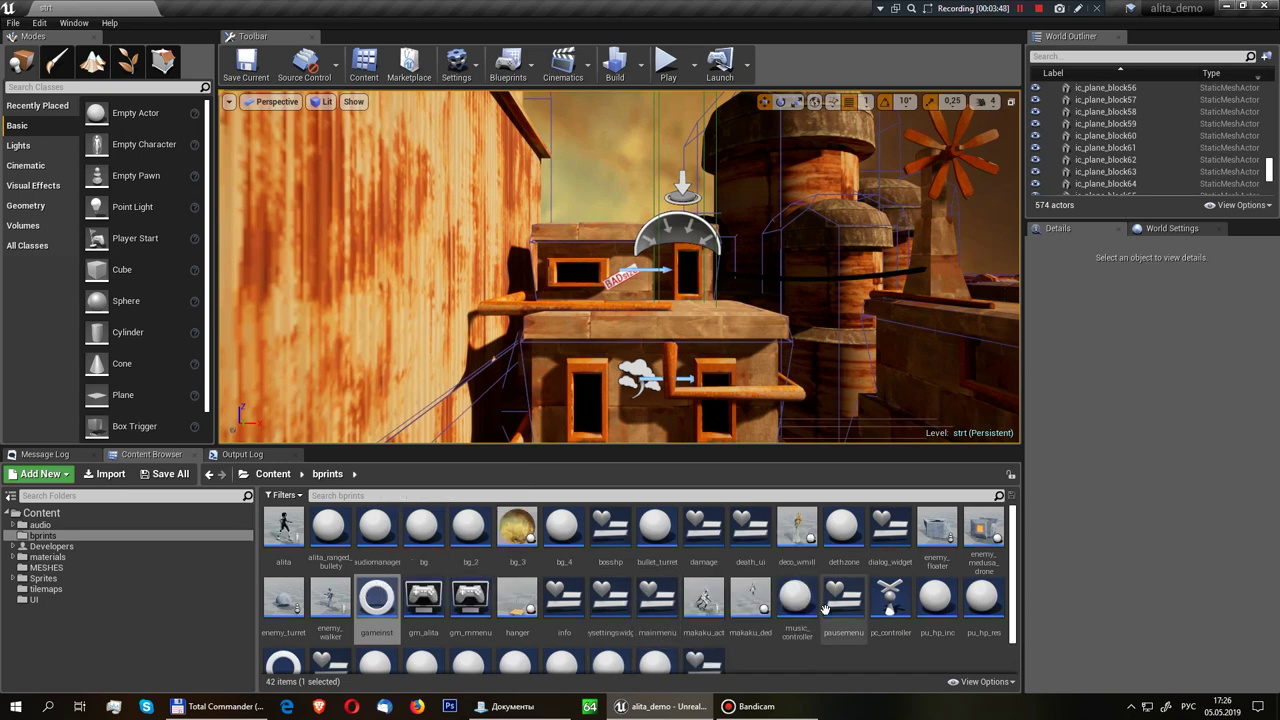
{"action": "scroll", "coordinate": [831, 624], "scroll_direction": "down", "scroll_amount": 1}
{"action": "scroll", "coordinate": [831, 618], "scroll_direction": "up", "scroll_amount": 1}
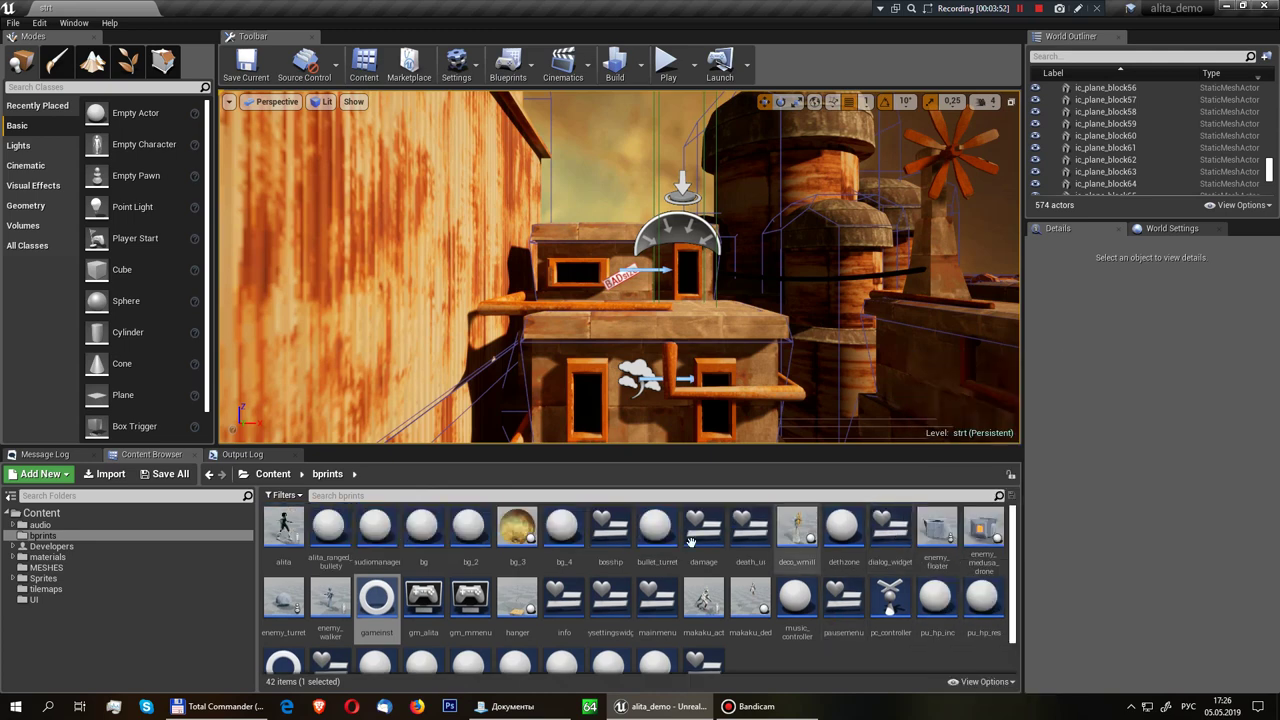
Glance at keysettingswidget and savegame_settings, then open the settings_widget Widget Blueprint
{"action": "double_click", "coordinate": [611, 600]}
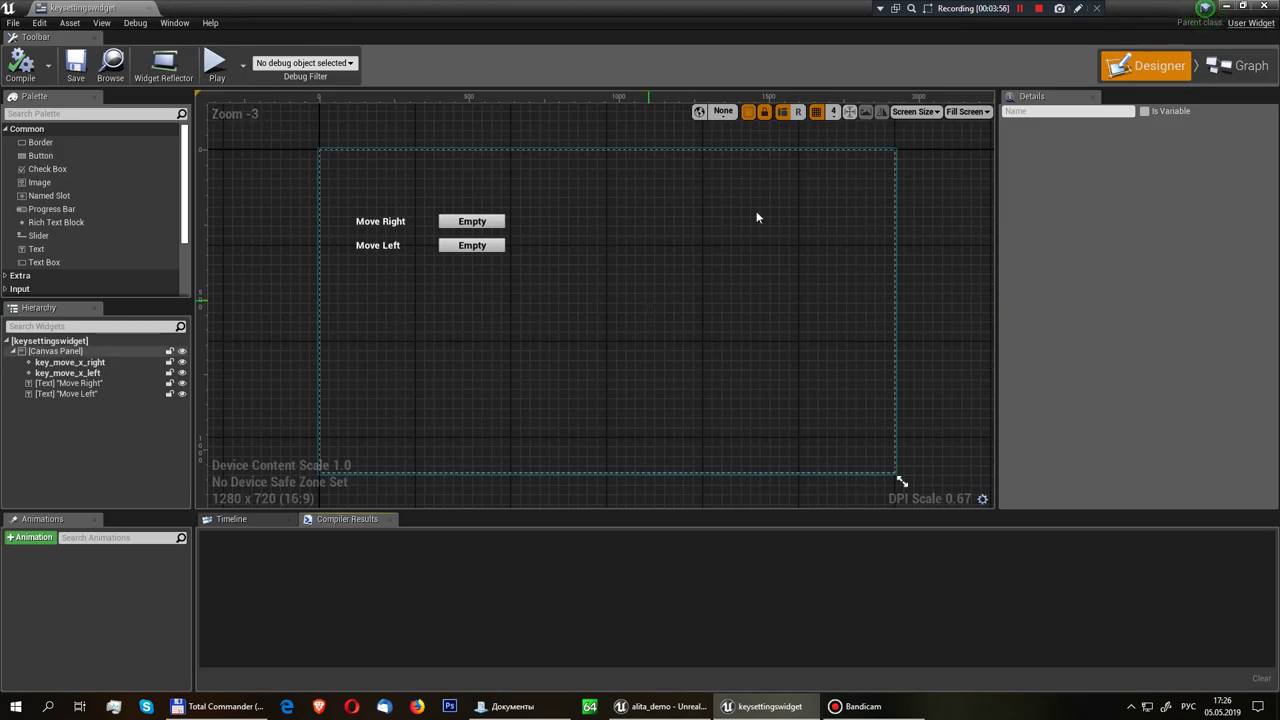
{"action": "left_click", "coordinate": [1260, 6]}
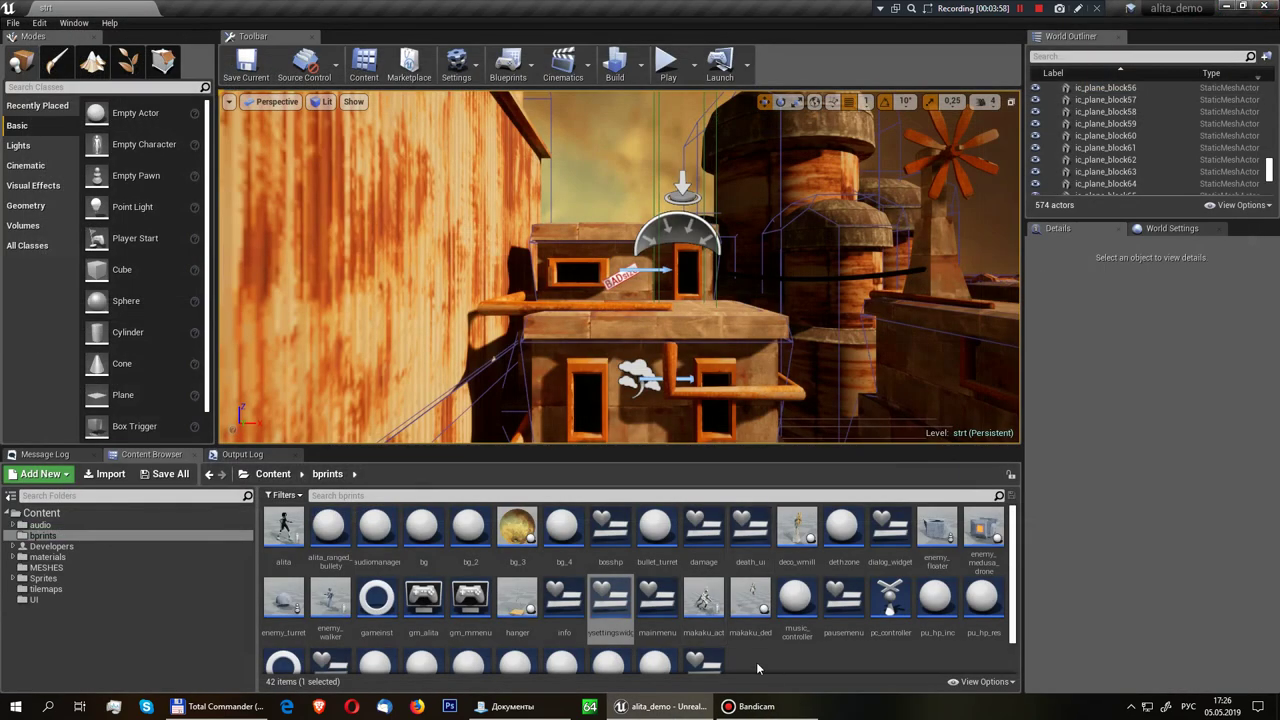
{"action": "scroll", "coordinate": [808, 625], "scroll_direction": "down", "scroll_amount": 1}
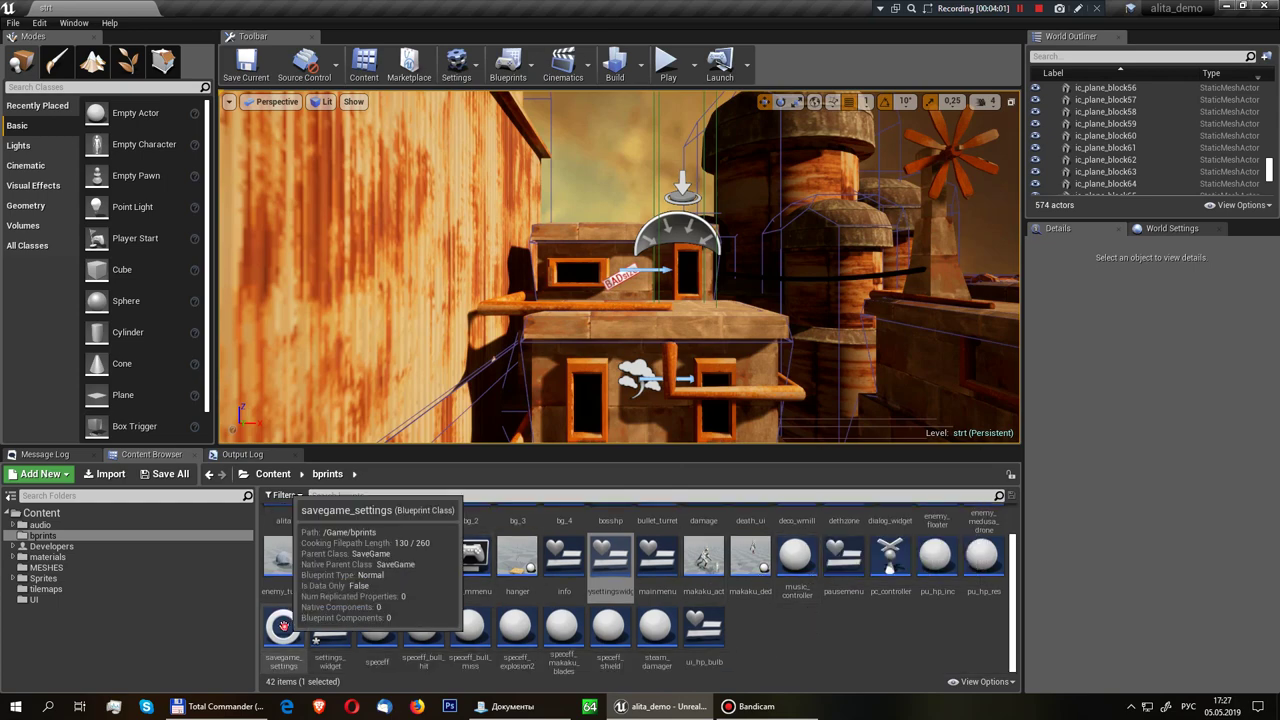
{"action": "double_click", "coordinate": [283, 627]}
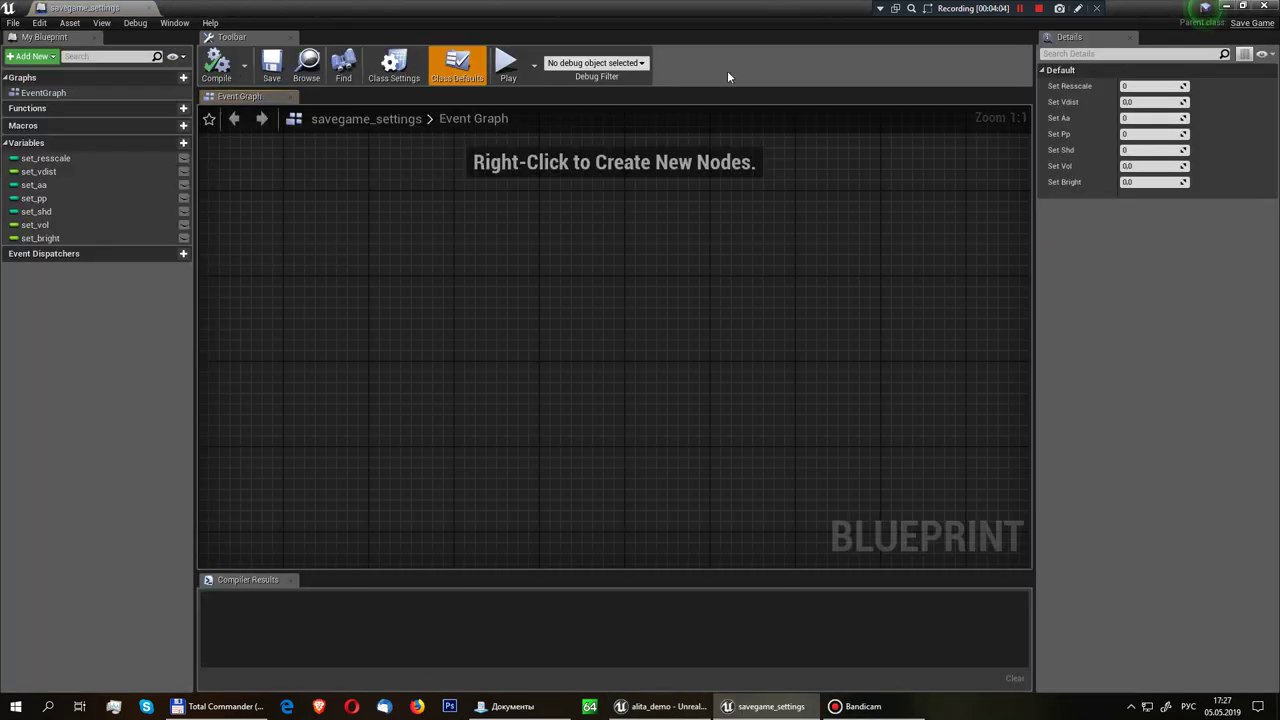
{"action": "left_click", "coordinate": [1264, 6]}
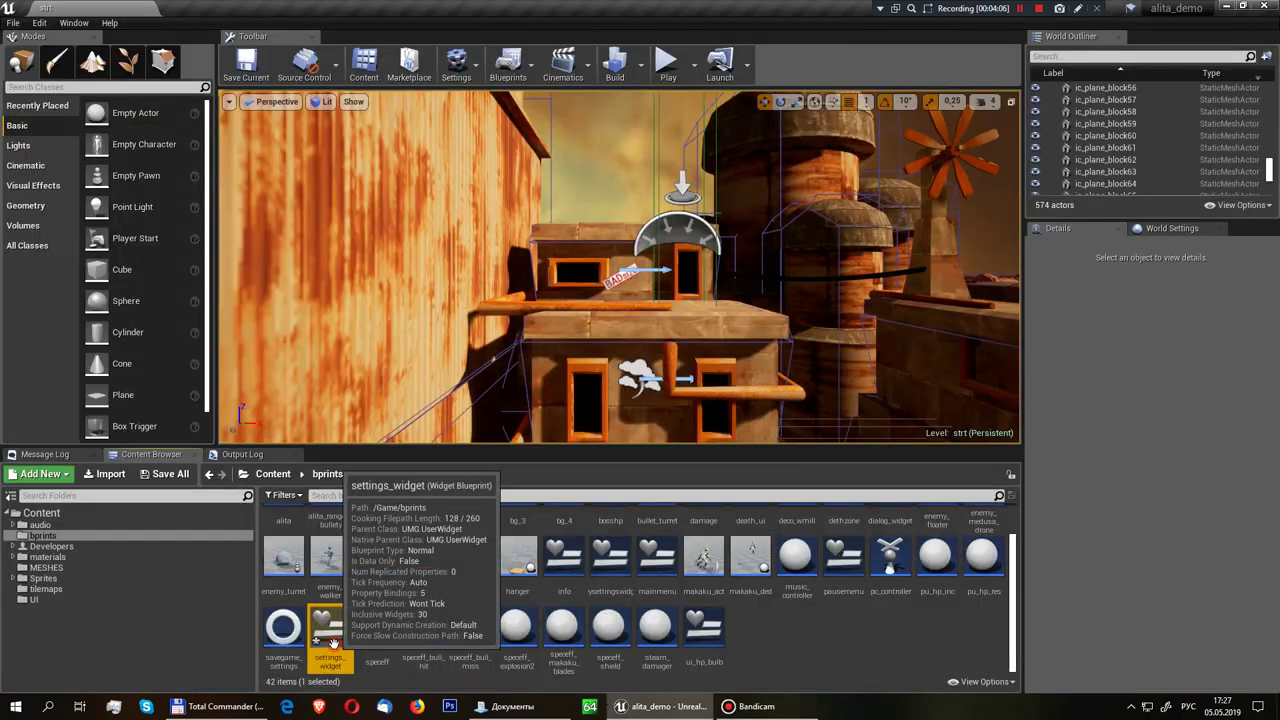
{"action": "double_click", "coordinate": [330, 630]}
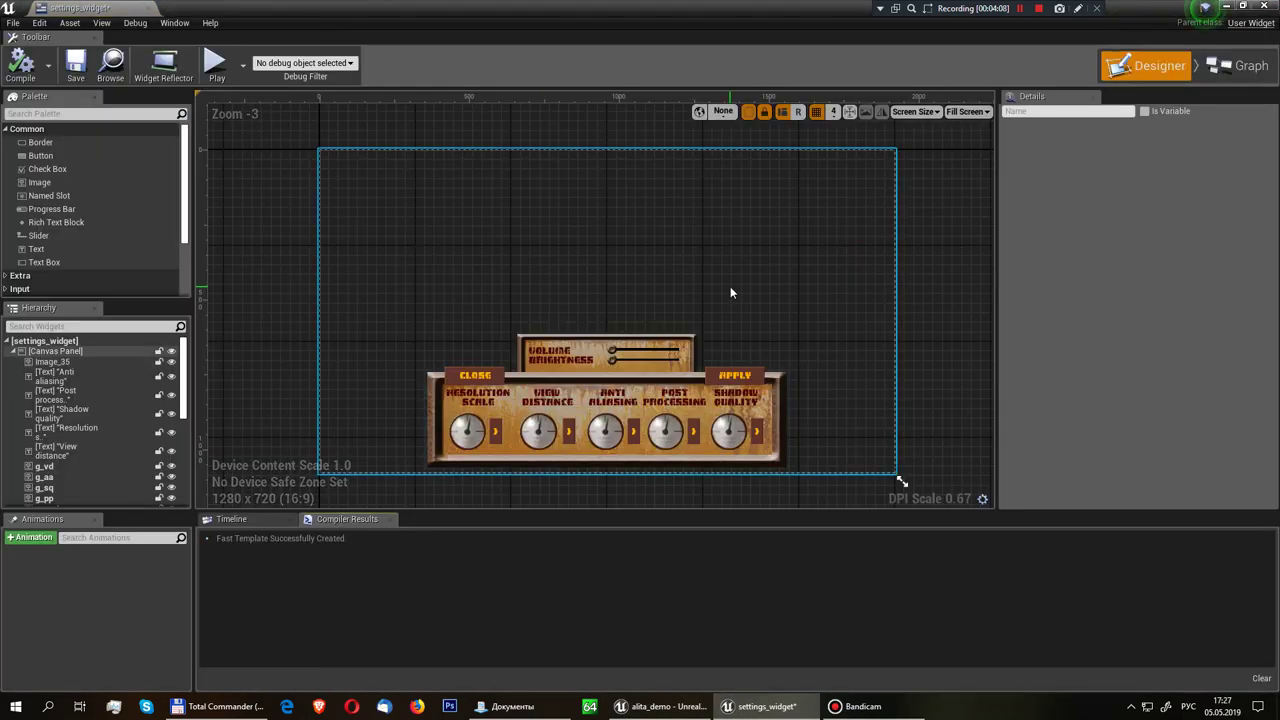
{"action": "left_click", "coordinate": [659, 404]}
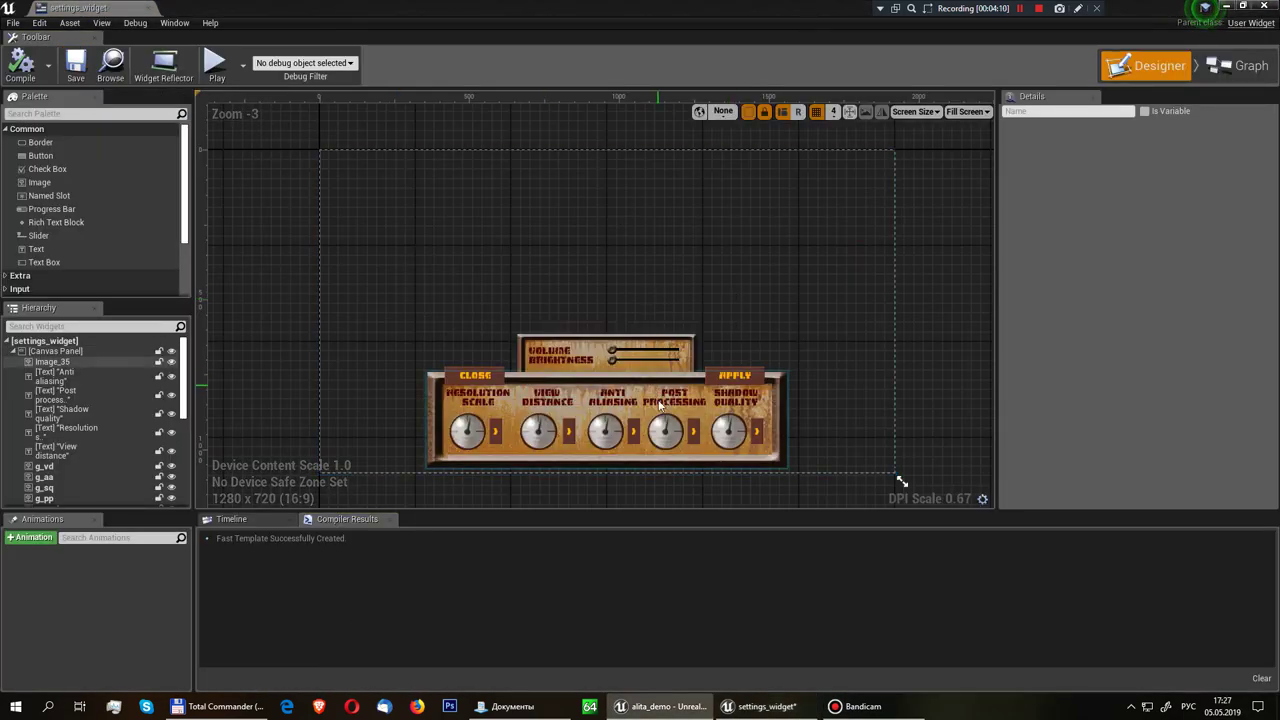
{"action": "scroll", "coordinate": [660, 405], "scroll_direction": "up", "scroll_amount": 4}
{"action": "right_click_drag", "start_coordinate": [660, 405], "coordinate": [703, 325]}
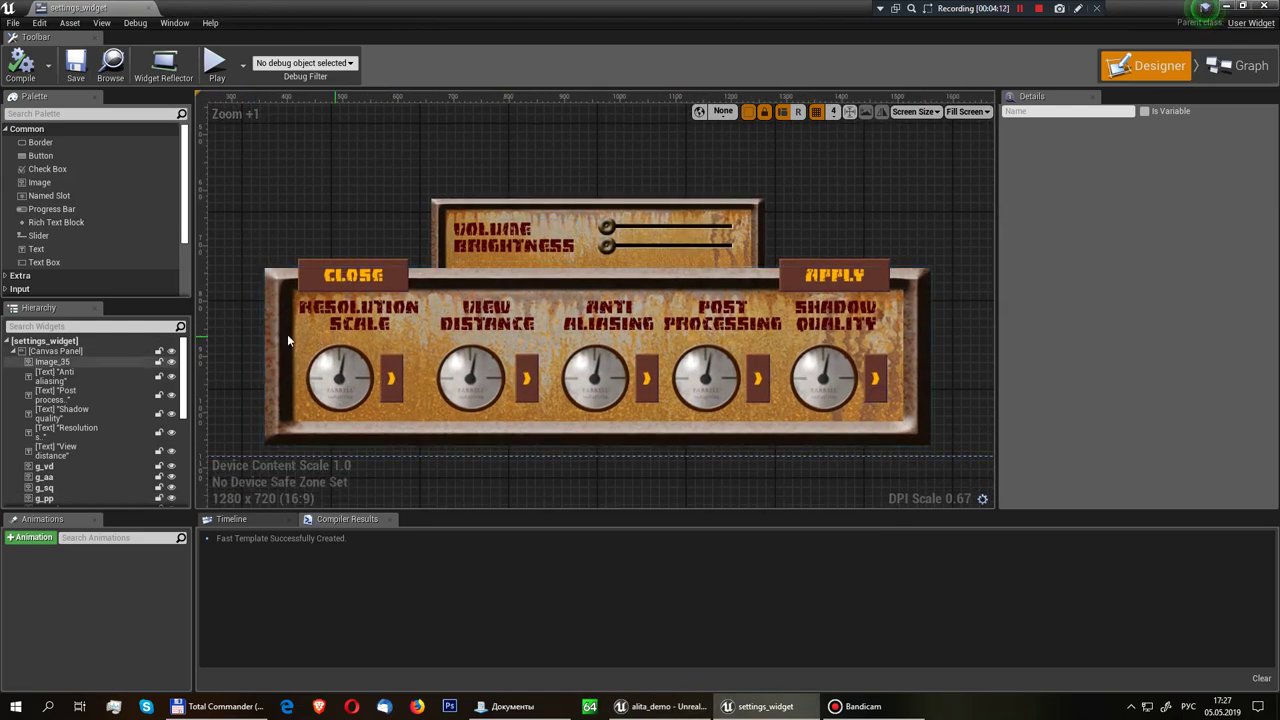
{"action": "left_click", "coordinate": [303, 312]}
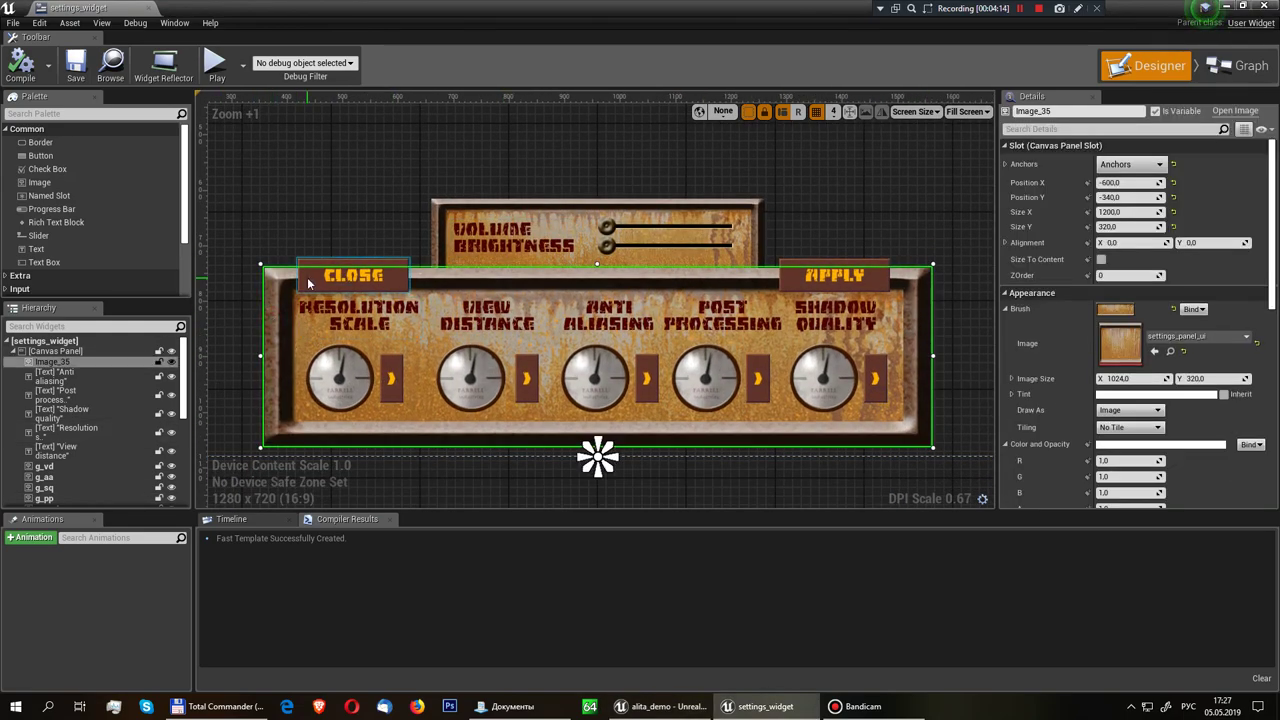
{"action": "left_click", "coordinate": [308, 284]}
{"action": "left_click", "coordinate": [835, 275]}
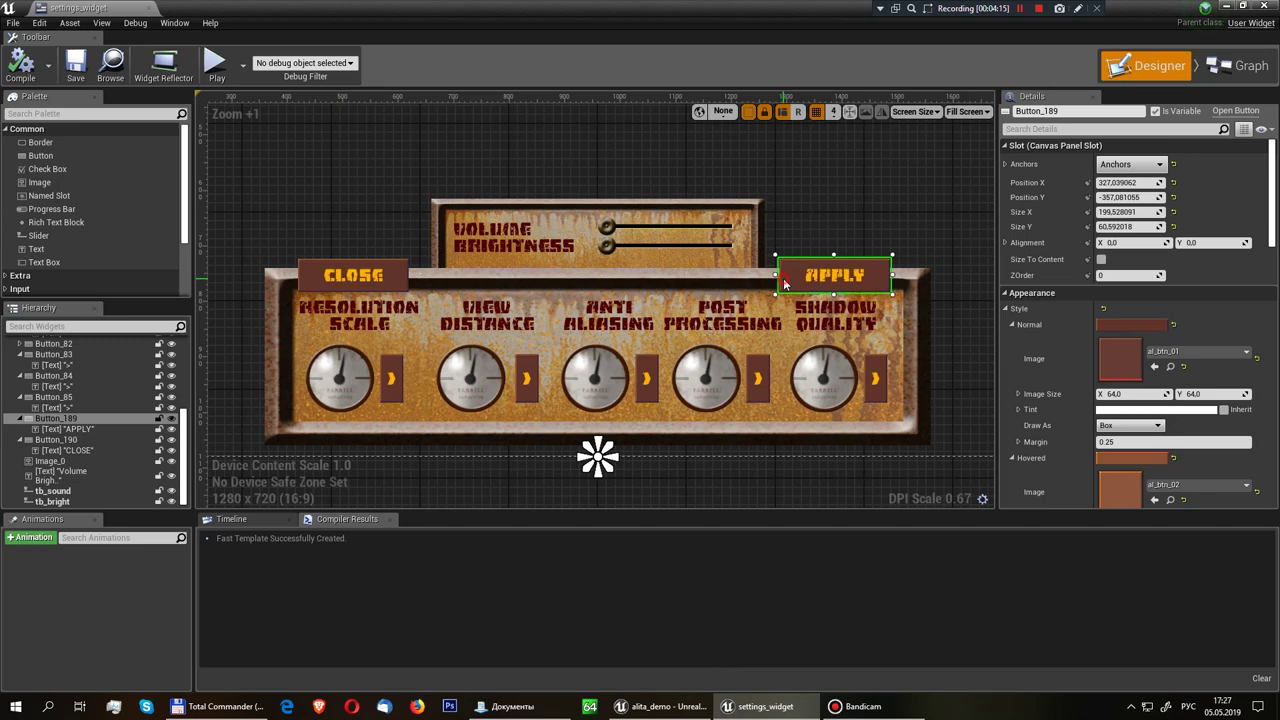
{"action": "left_click", "coordinate": [505, 228]}
{"action": "left_click", "coordinate": [348, 316]}
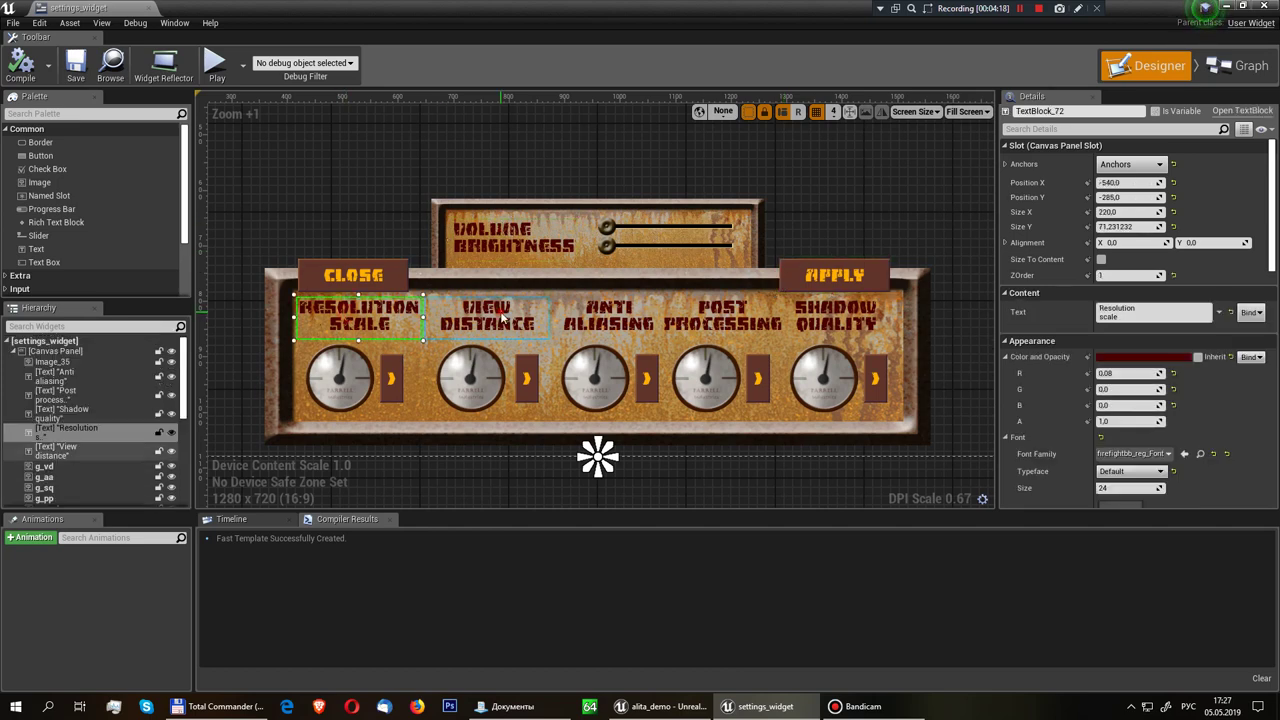
{"action": "left_click", "coordinate": [835, 315]}
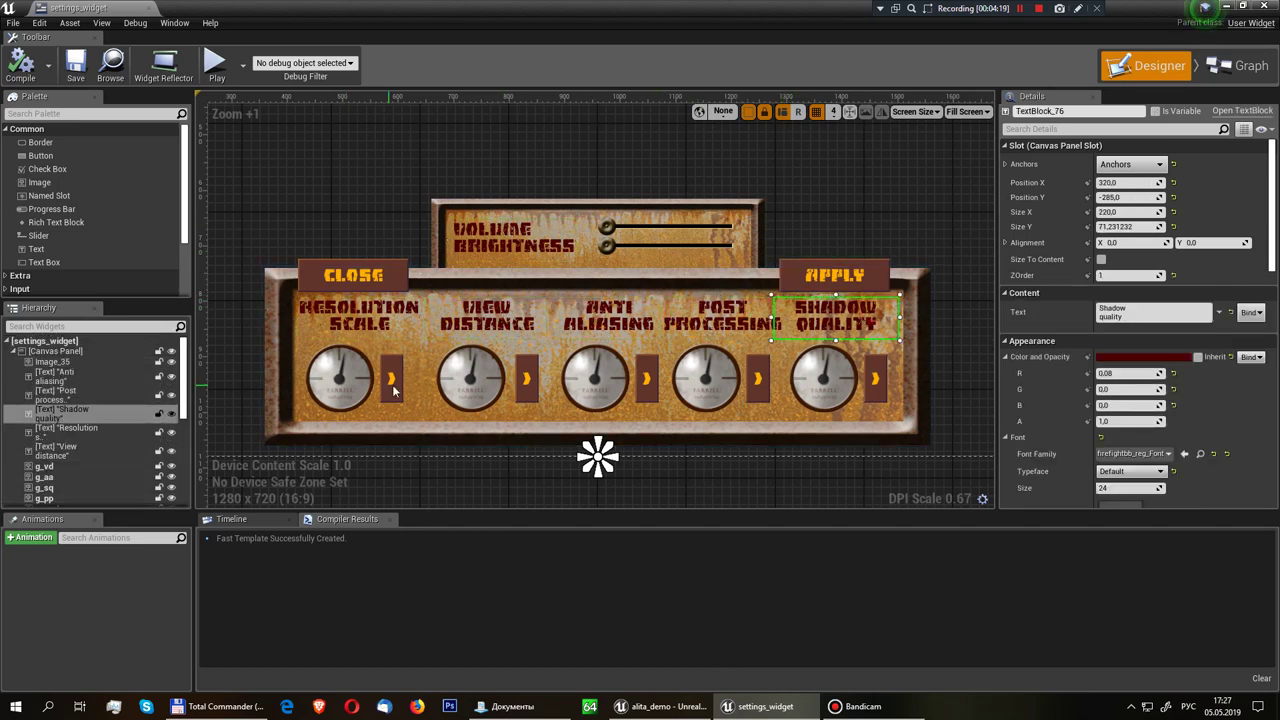
{"action": "left_click", "coordinate": [470, 380]}
{"action": "left_click", "coordinate": [573, 380]}
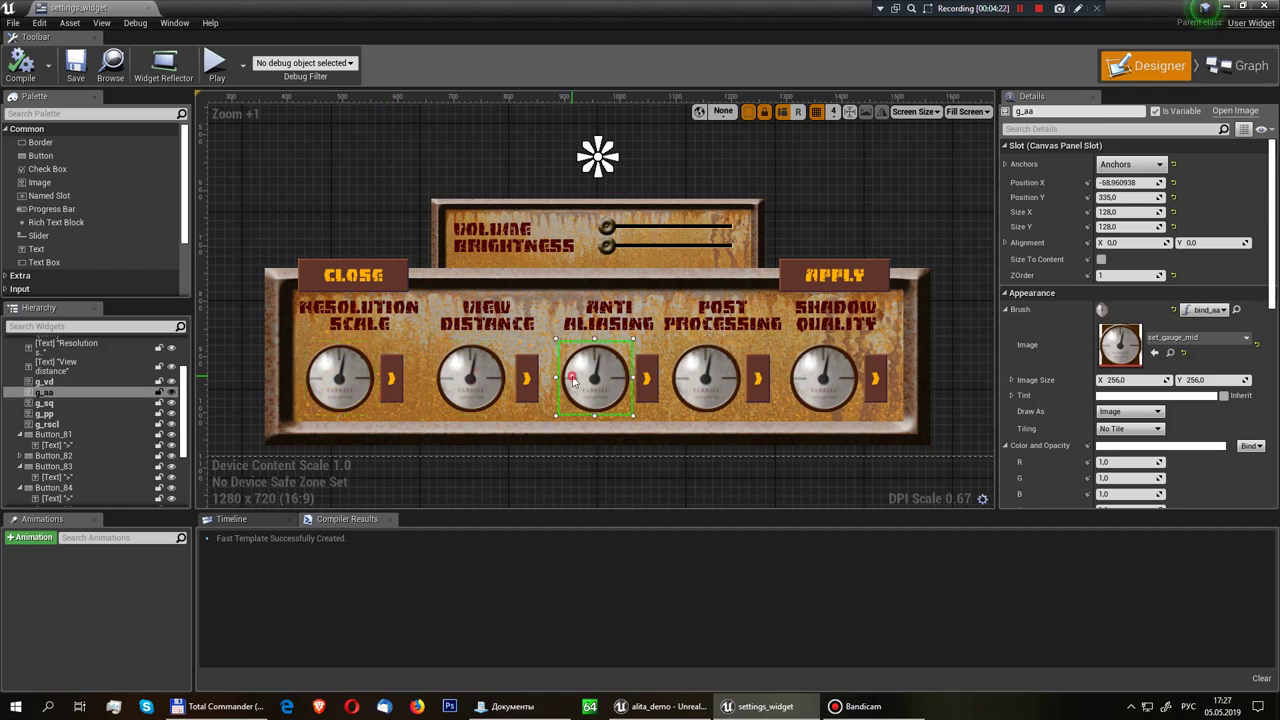
{"action": "left_click", "coordinate": [690, 386]}
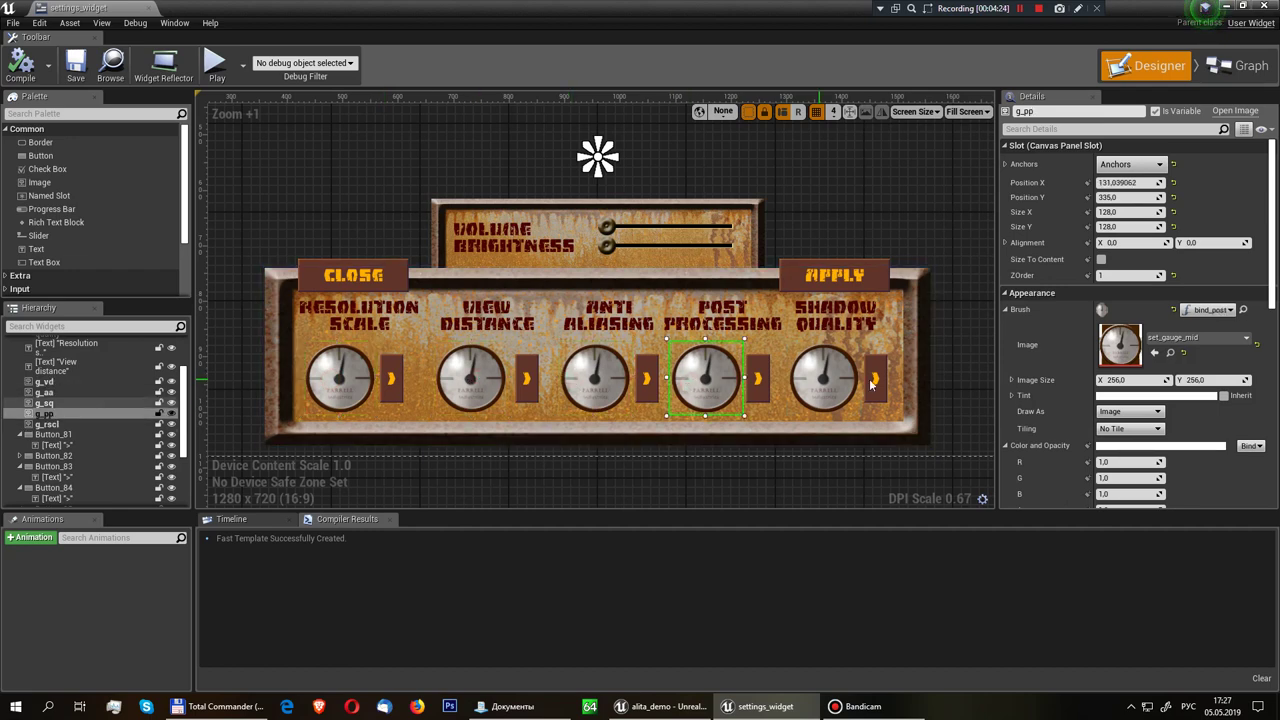
{"action": "left_click", "coordinate": [842, 381]}
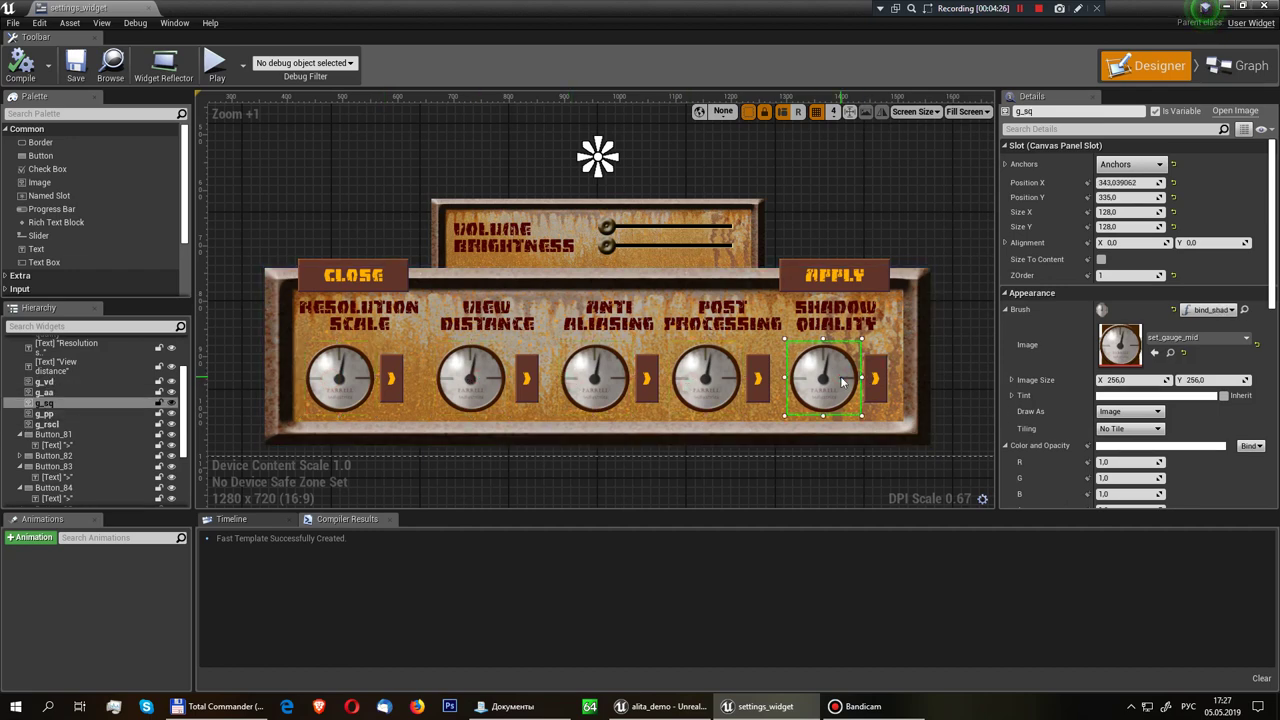
{"action": "left_click", "coordinate": [350, 388]}
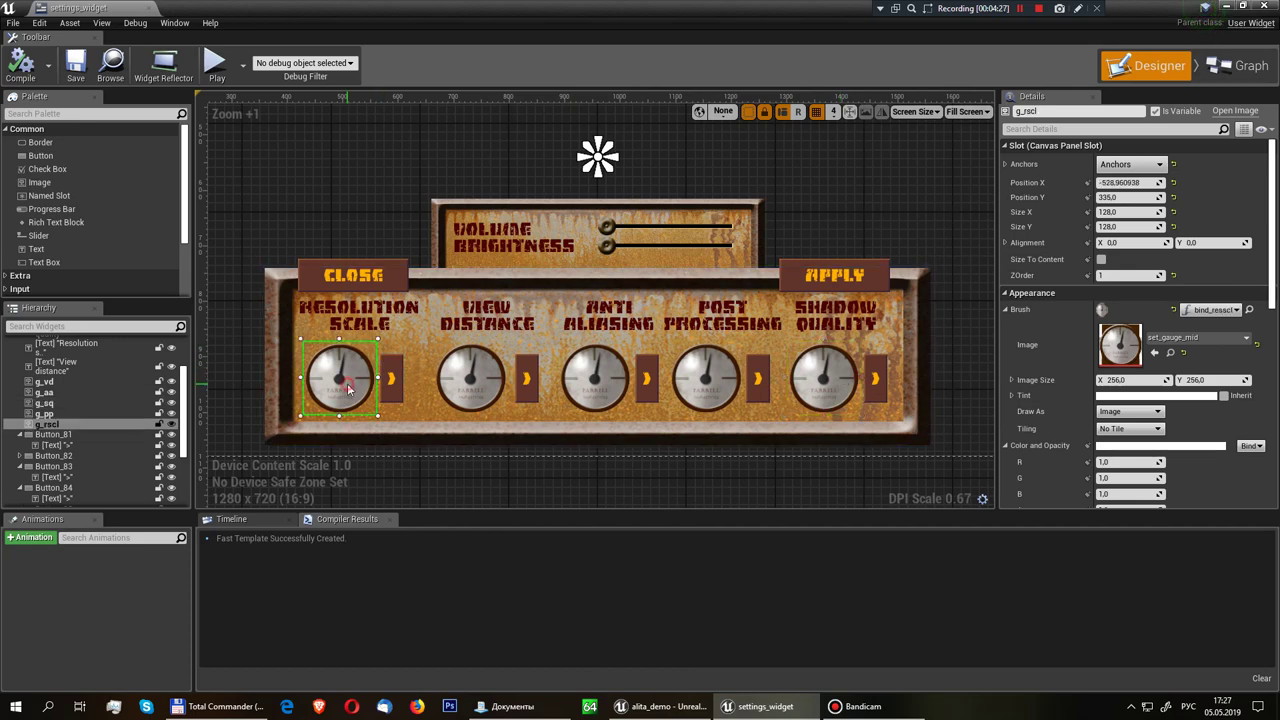
{"action": "left_click", "coordinate": [476, 384]}
{"action": "left_click", "coordinate": [624, 384]}
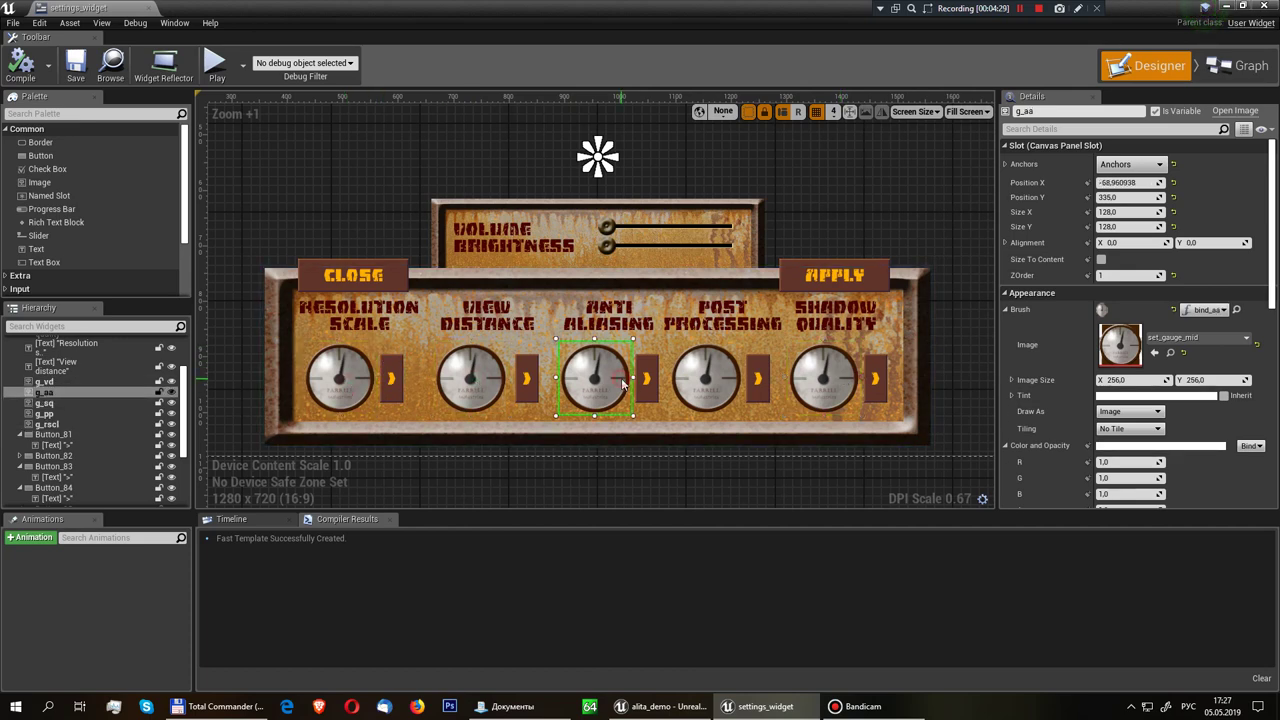
{"action": "left_click", "coordinate": [700, 380]}
{"action": "left_click", "coordinate": [825, 380]}
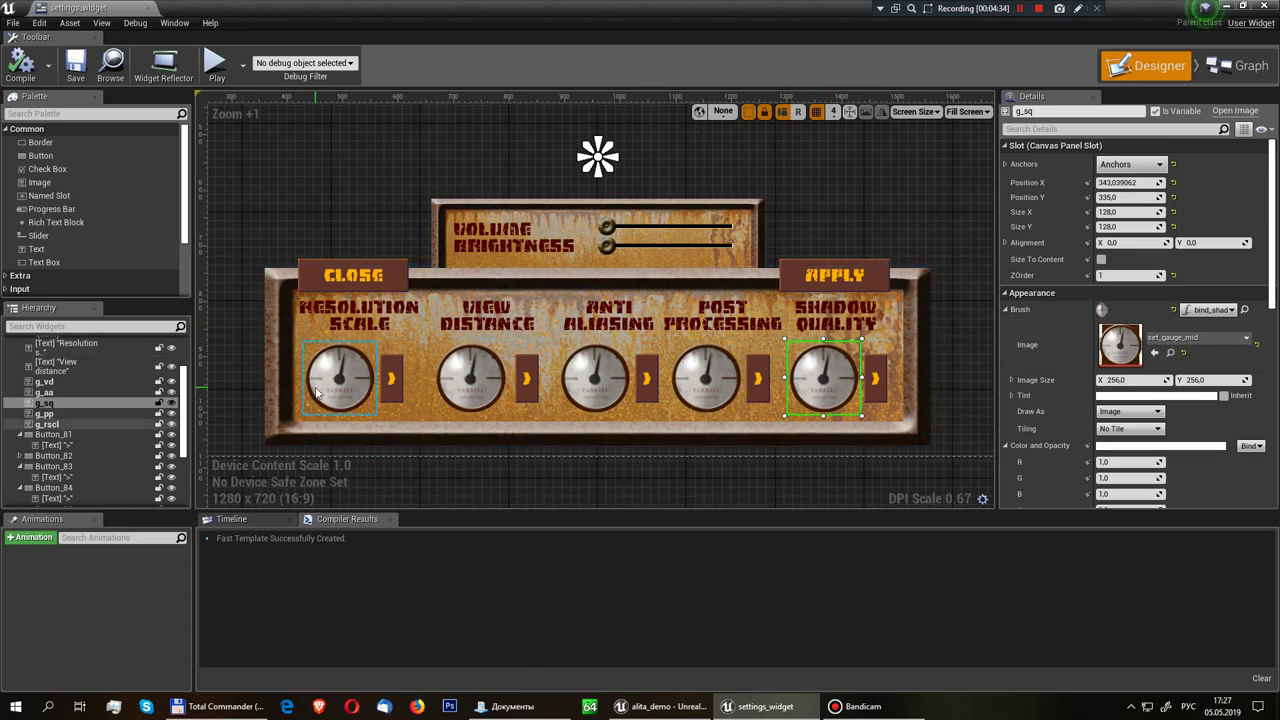
{"action": "left_click", "coordinate": [500, 380]}
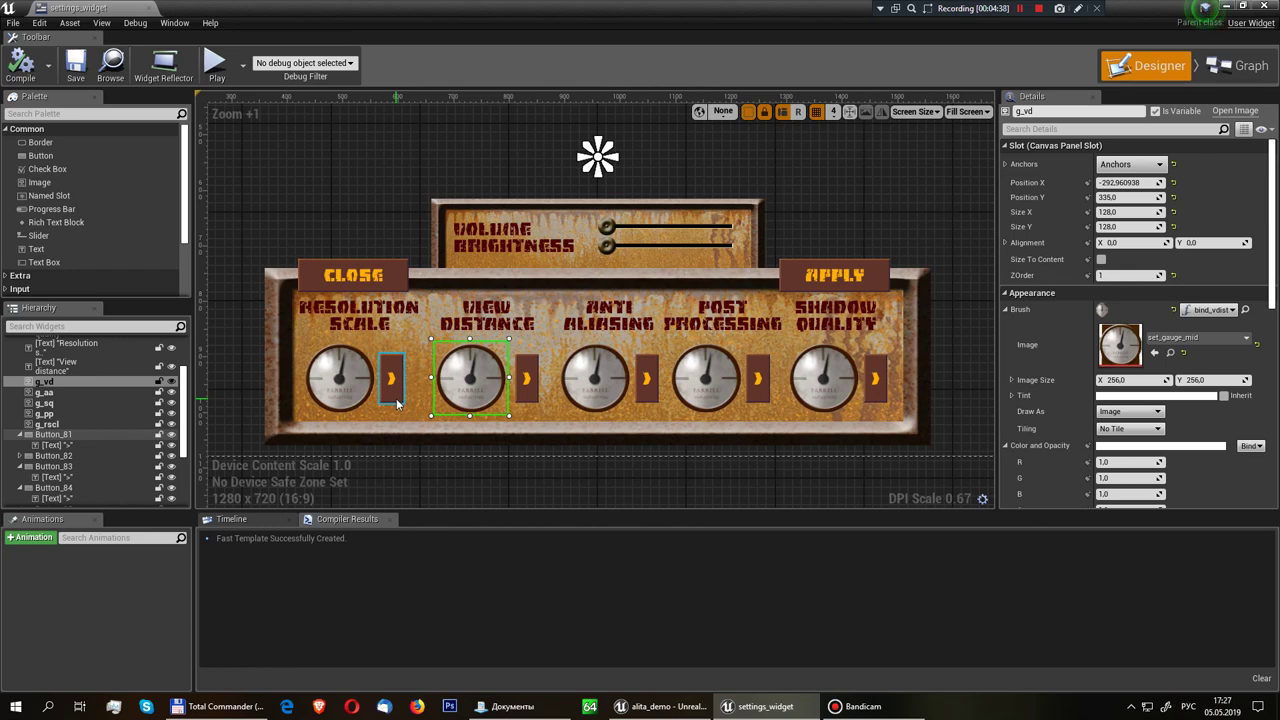
{"action": "left_click", "coordinate": [396, 398]}
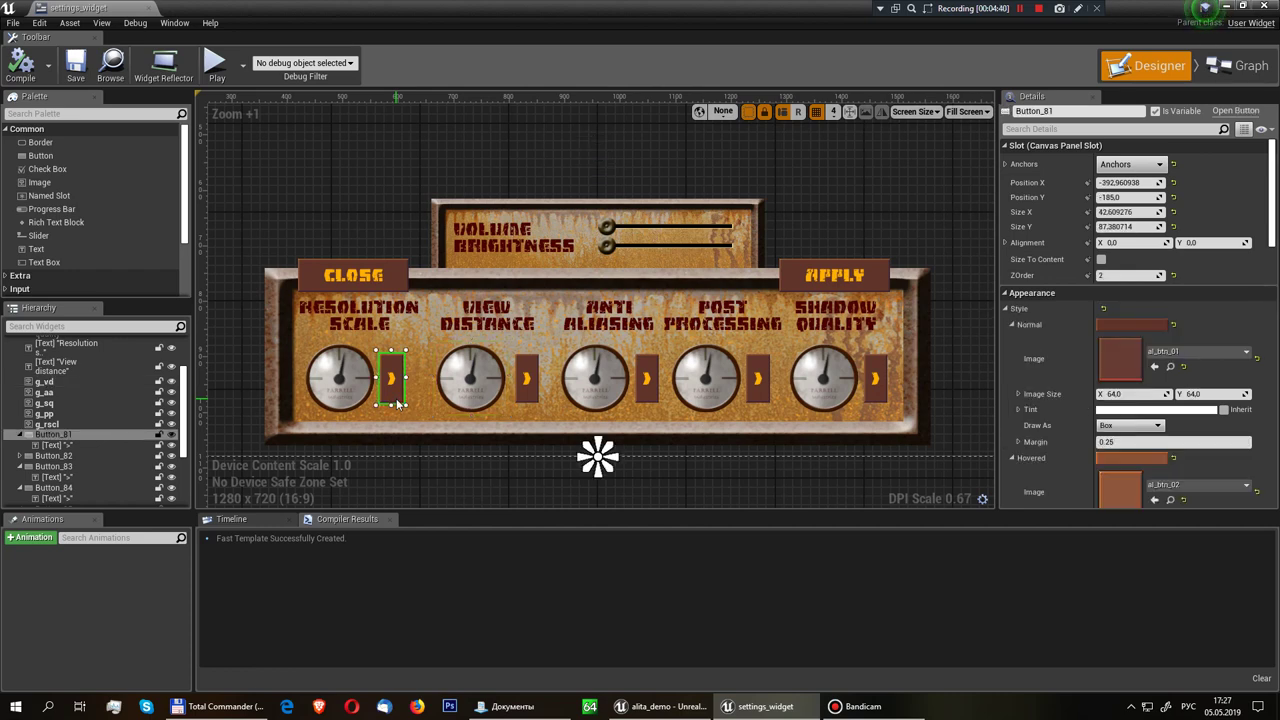
{"action": "scroll", "coordinate": [1096, 440], "scroll_direction": "down", "scroll_amount": 5}
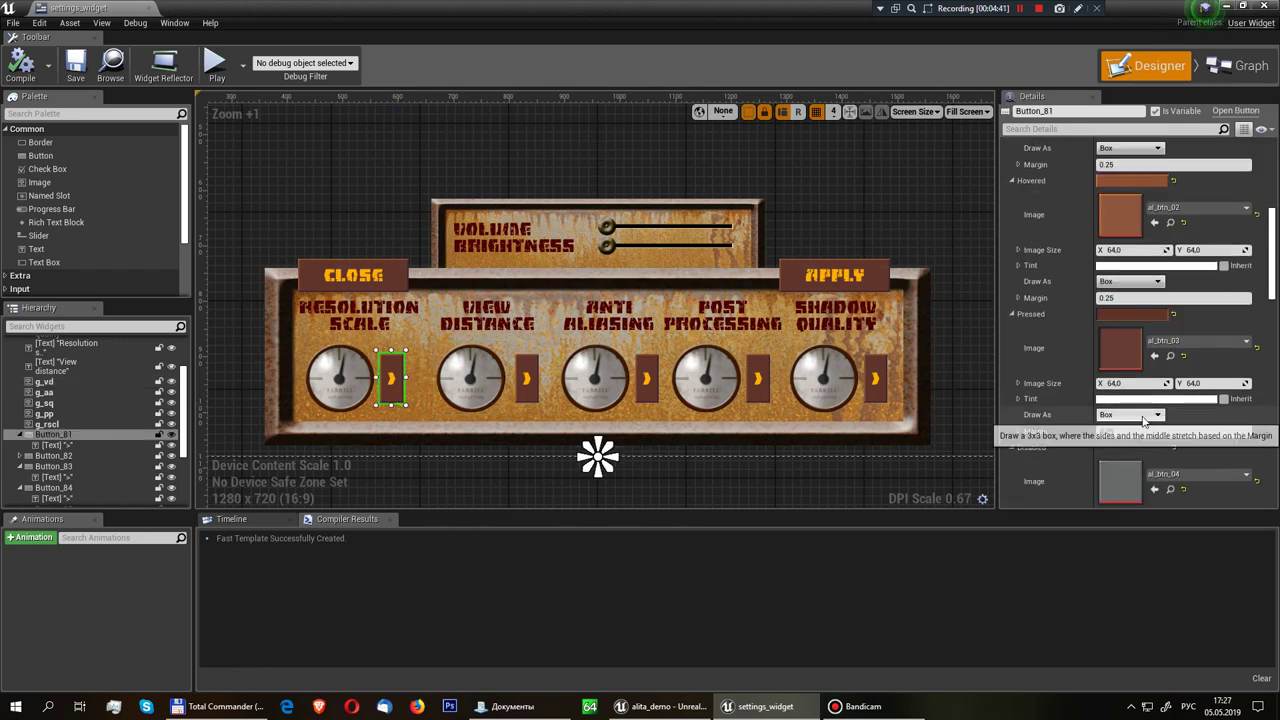
{"action": "scroll", "coordinate": [1145, 420], "scroll_direction": "down", "scroll_amount": 3}
{"action": "scroll", "coordinate": [1145, 420], "scroll_direction": "down", "scroll_amount": 2}
{"action": "left_click", "coordinate": [873, 275]}
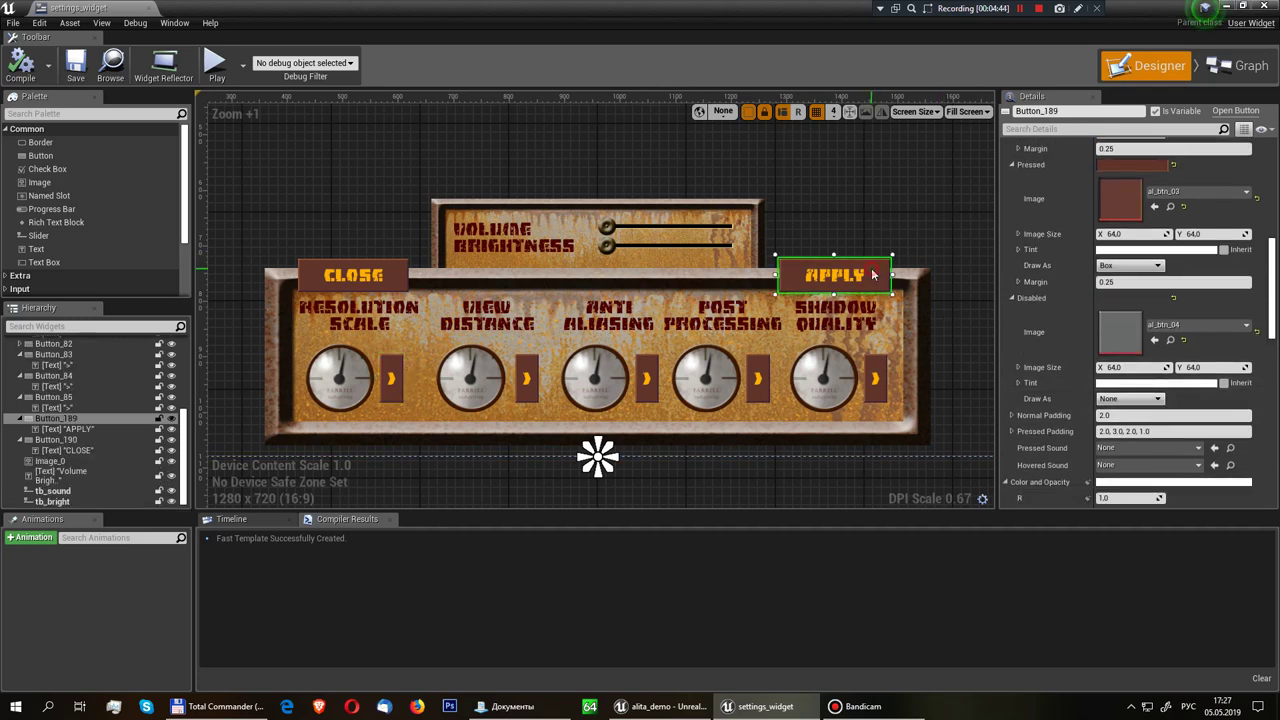
{"action": "left_click", "coordinate": [405, 280]}
{"action": "scroll", "coordinate": [1218, 327], "scroll_direction": "down", "scroll_amount": 3}
{"action": "scroll", "coordinate": [1200, 340], "scroll_direction": "down", "scroll_amount": 5}
{"action": "scroll", "coordinate": [1166, 356], "scroll_direction": "down", "scroll_amount": 5}
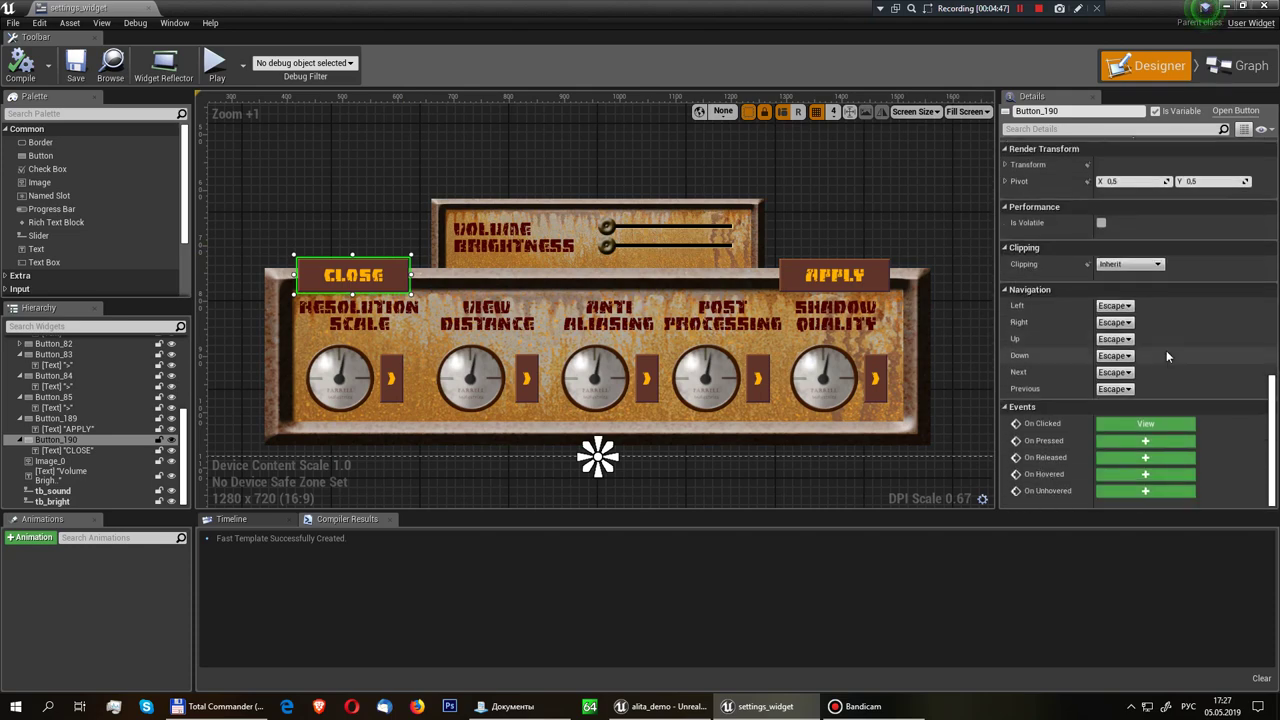
Inspect the CLOSE button's On Clicked chain and the Event Construct chain
{"action": "left_click", "coordinate": [1145, 423]}
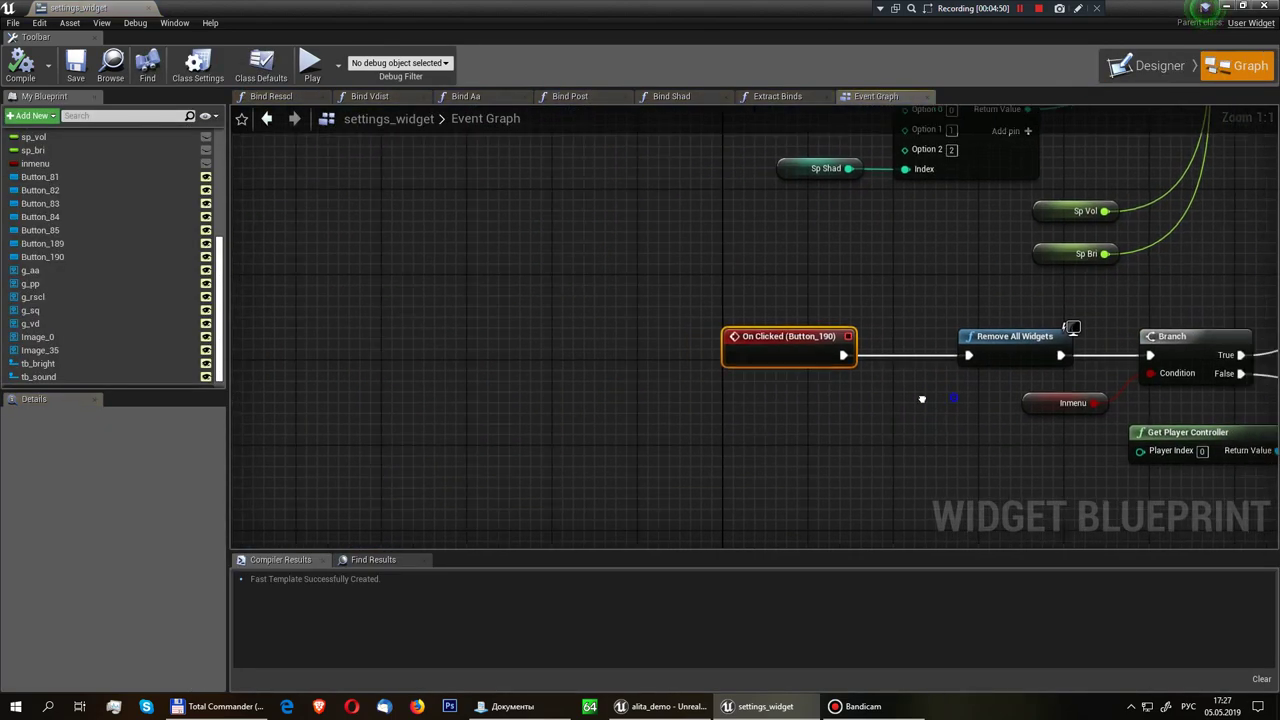
{"action": "right_click_drag", "start_coordinate": [922, 399], "coordinate": [578, 367]}
{"action": "scroll", "coordinate": [578, 367], "scroll_direction": "down", "scroll_amount": 3}
{"action": "right_click_drag", "start_coordinate": [643, 338], "coordinate": [494, 341]}
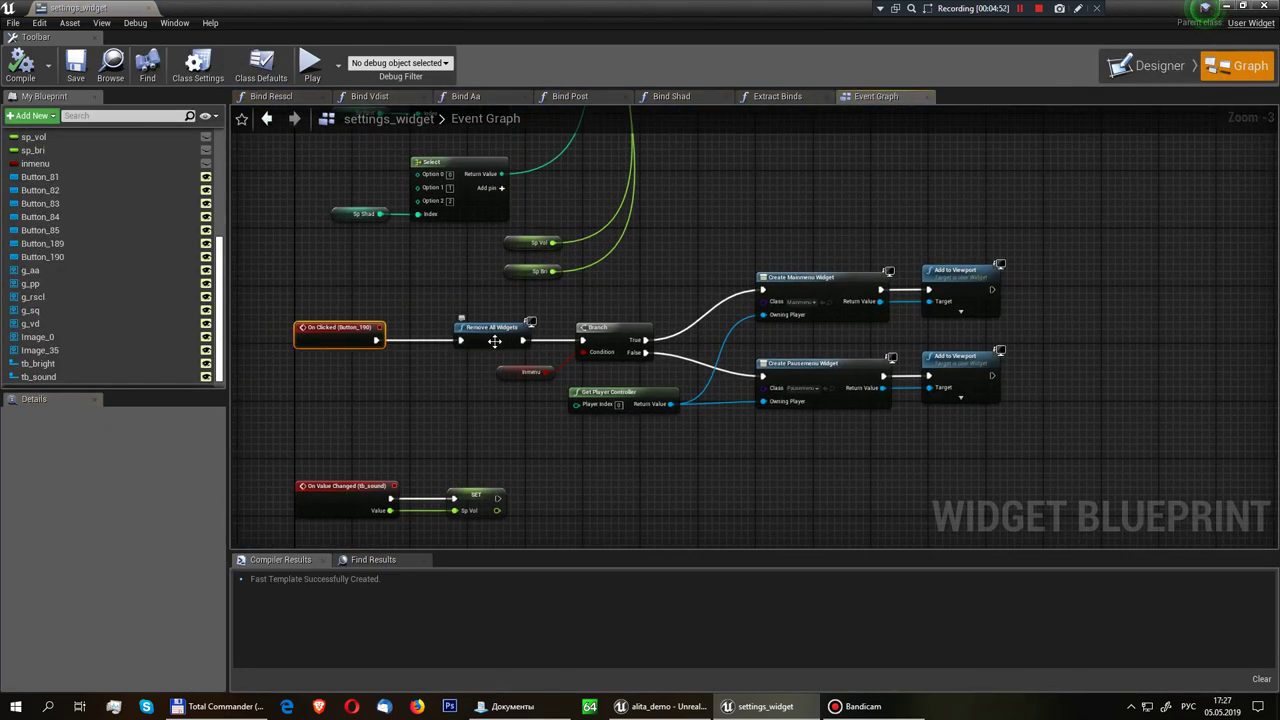
{"action": "scroll", "coordinate": [494, 341], "scroll_direction": "up", "scroll_amount": 3}
{"action": "left_click", "coordinate": [484, 345]}
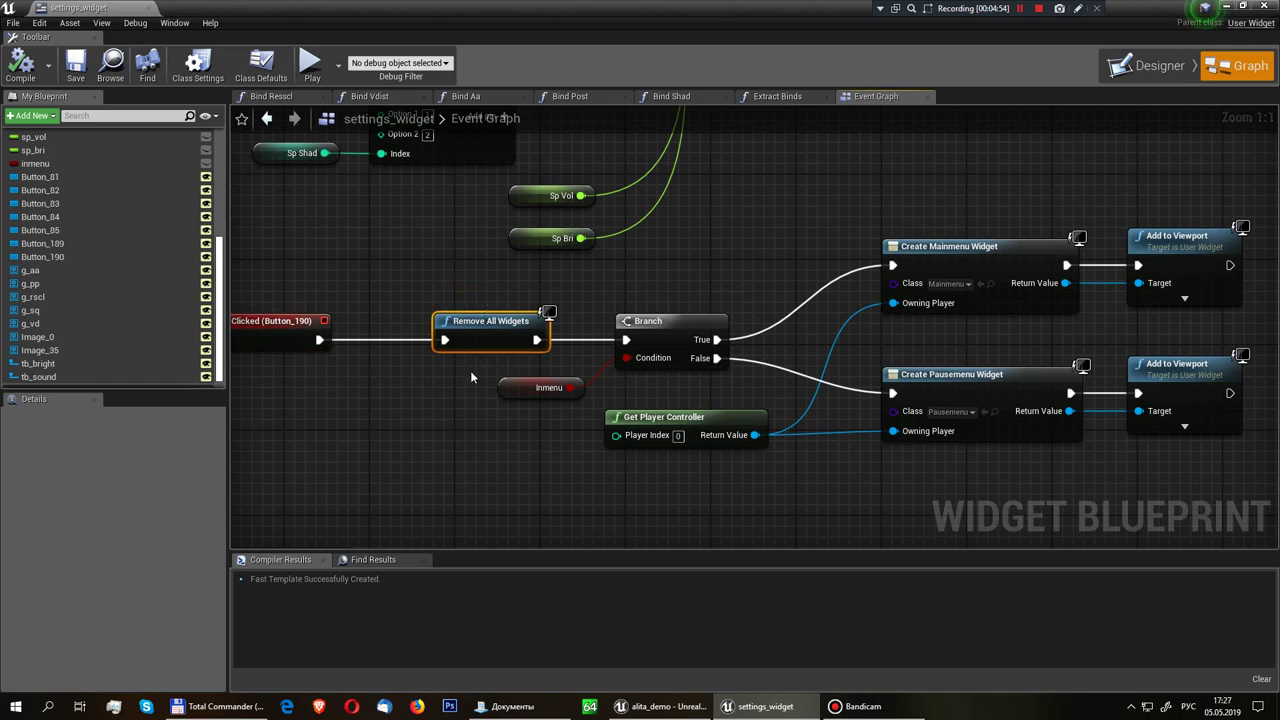
{"action": "scroll", "coordinate": [440, 379], "scroll_direction": "down", "scroll_amount": 4}
{"action": "scroll", "coordinate": [440, 379], "scroll_direction": "down", "scroll_amount": 4}
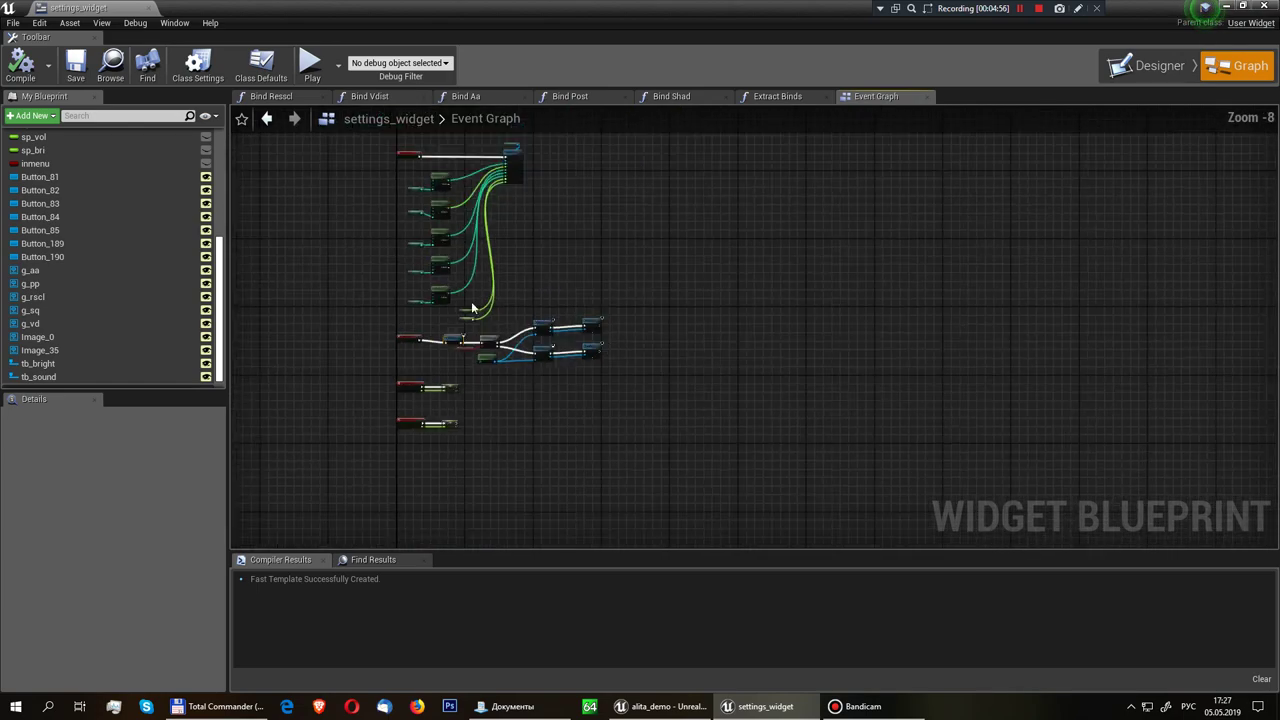
{"action": "scroll", "coordinate": [473, 308], "scroll_direction": "up", "scroll_amount": 3}
{"action": "scroll", "coordinate": [551, 289], "scroll_direction": "up", "scroll_amount": 2}
{"action": "scroll", "coordinate": [428, 451], "scroll_direction": "up", "scroll_amount": 3}
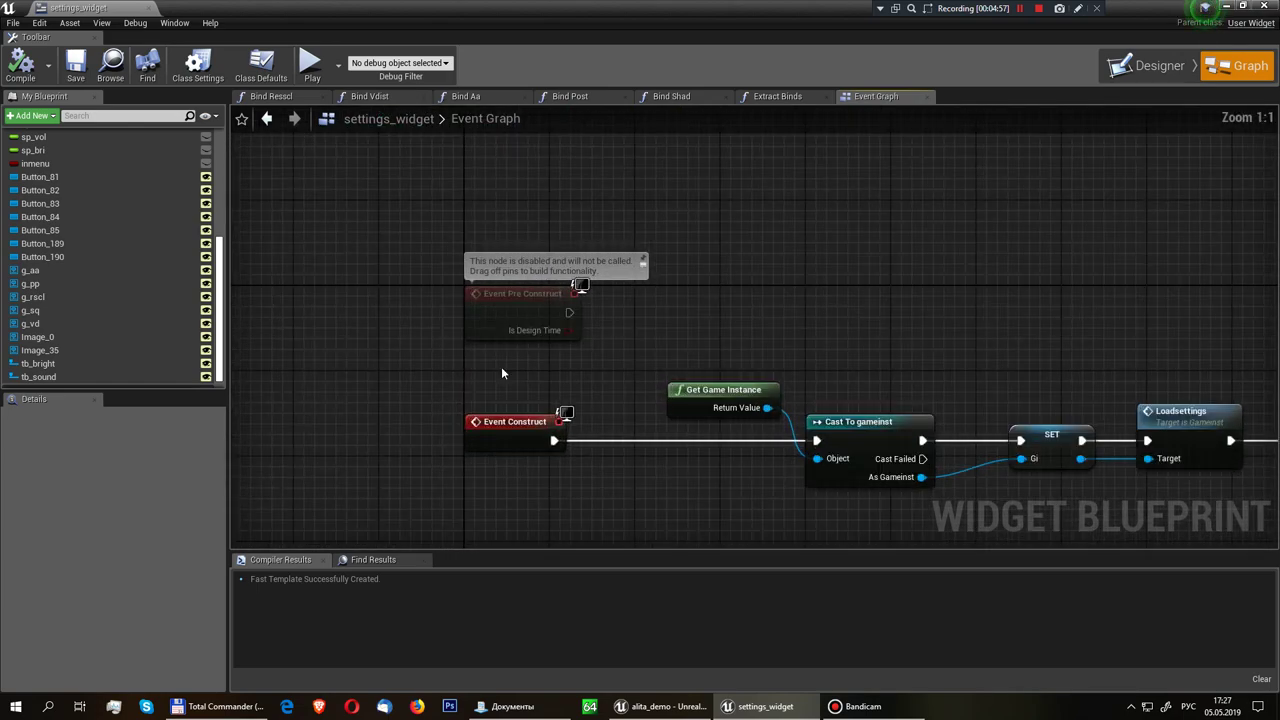
{"action": "right_click_drag", "start_coordinate": [501, 372], "coordinate": [380, 293]}
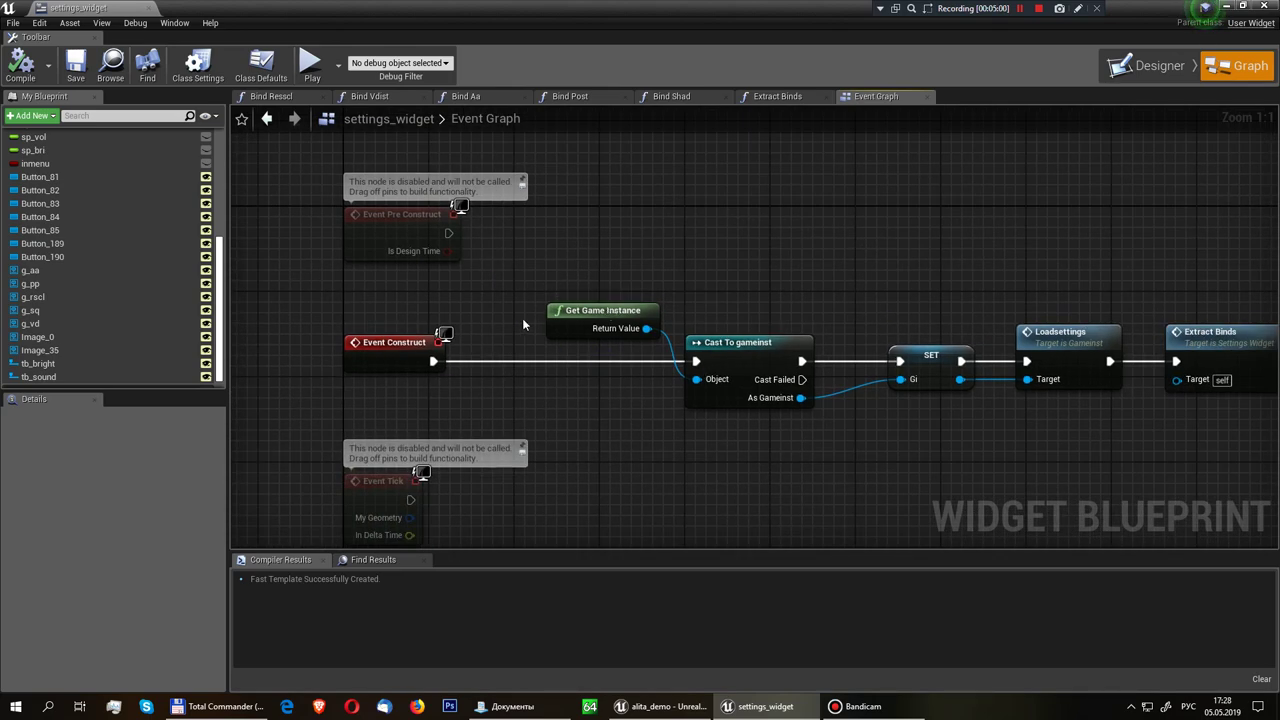
{"action": "right_click_drag", "start_coordinate": [786, 306], "coordinate": [655, 280]}
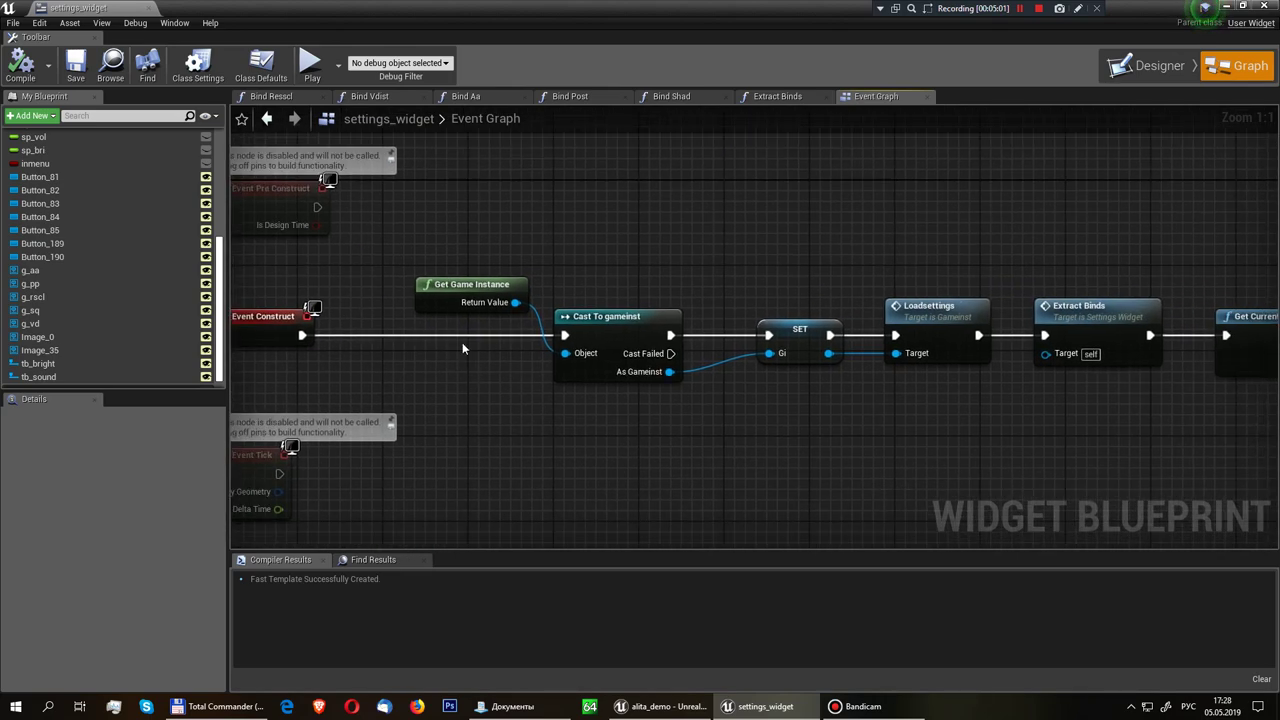
Delete Extract Binds and wire Loadsettings directly into Get Current Level Name
{"action": "left_click", "coordinate": [648, 338]}
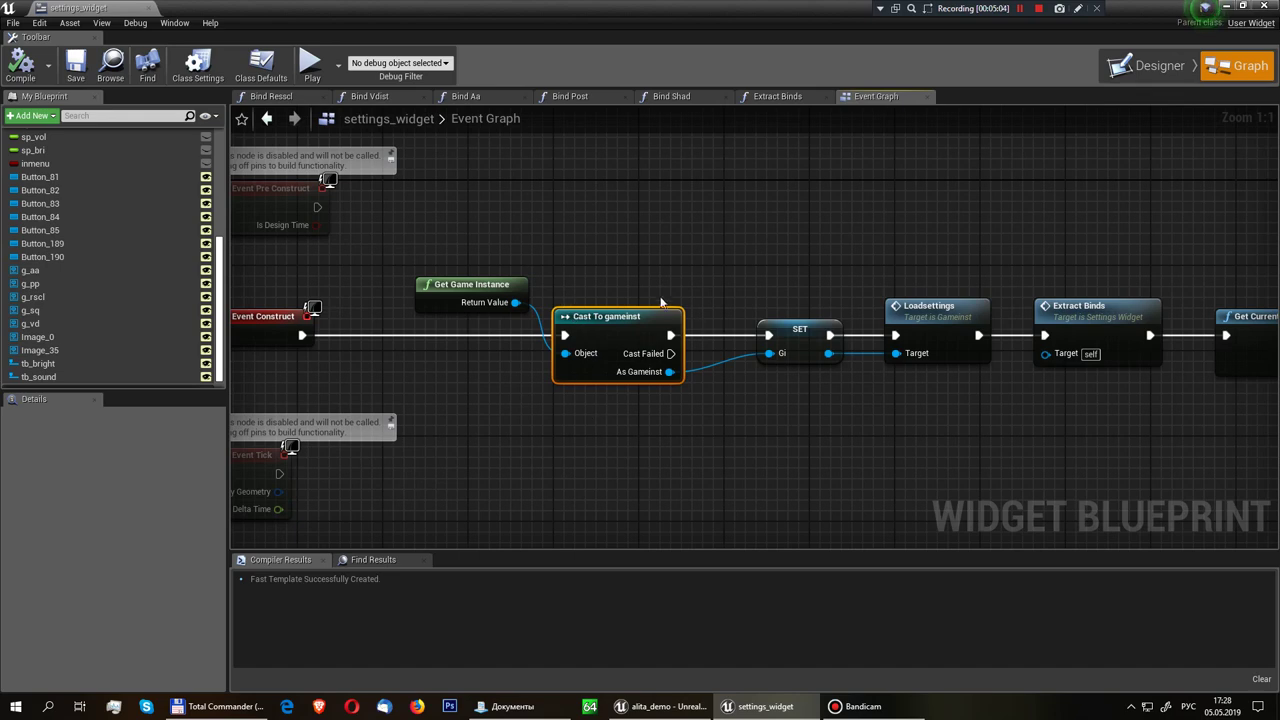
{"action": "right_click_drag", "start_coordinate": [829, 398], "coordinate": [507, 414]}
{"action": "left_click", "coordinate": [597, 328]}
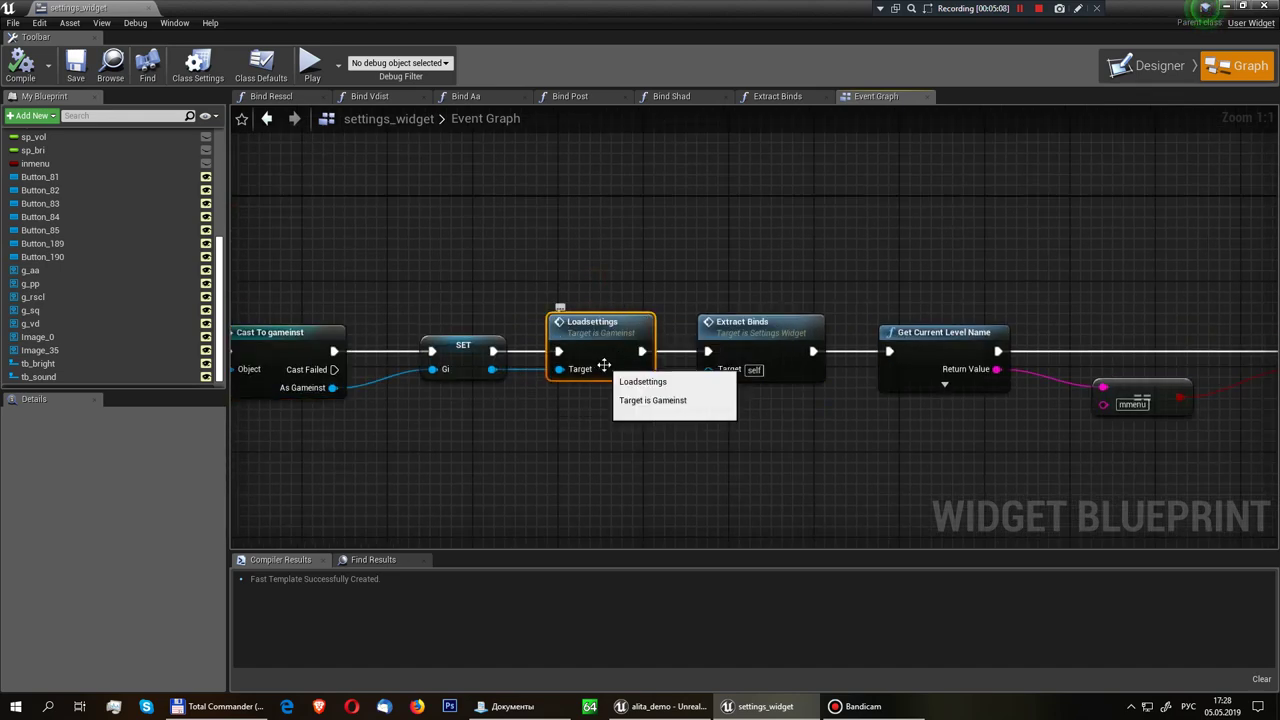
{"action": "right_click_drag", "start_coordinate": [753, 412], "coordinate": [608, 398]}
{"action": "left_click_drag", "start_coordinate": [610, 396], "coordinate": [598, 302]}
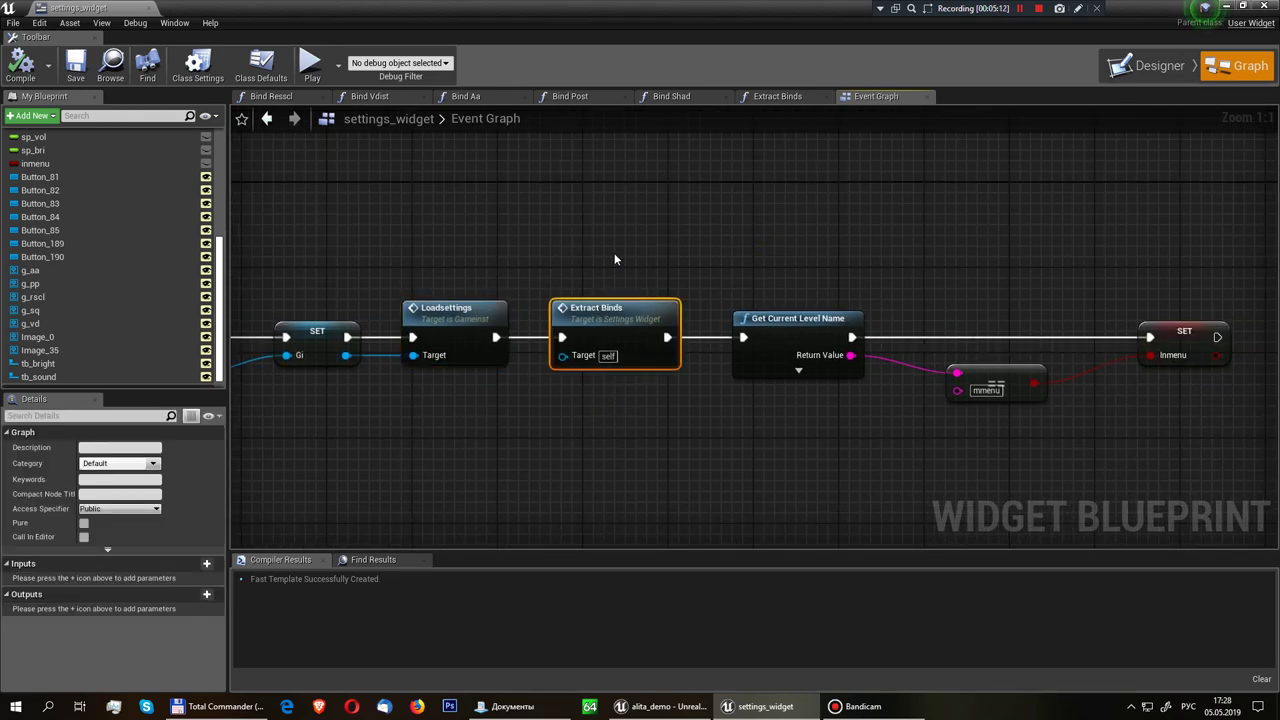
{"action": "key", "text": "Delete"}
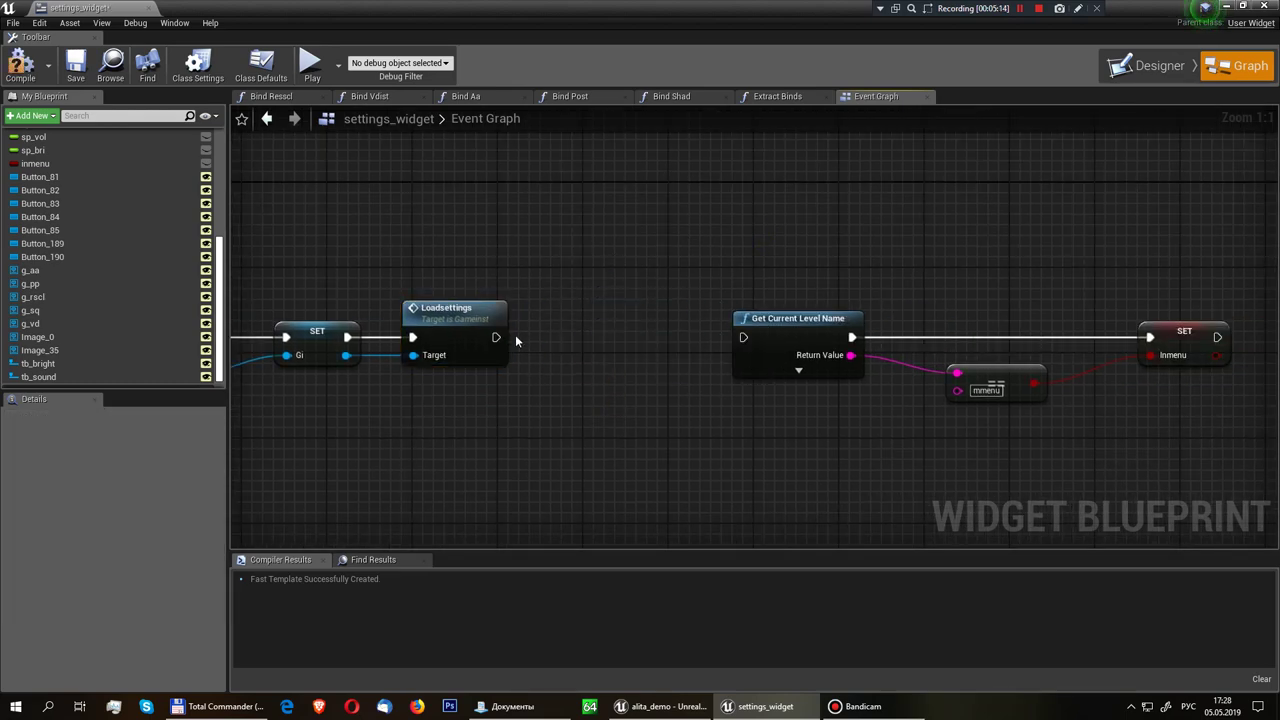
{"action": "left_click_drag", "start_coordinate": [496, 337], "coordinate": [743, 339]}
Move Get Current Level Name, mmenu and SET nodes beside Loadsettings, then compile
{"action": "left_click_drag", "start_coordinate": [751, 243], "coordinate": [1160, 380]}
{"action": "left_click_drag", "start_coordinate": [800, 337], "coordinate": [630, 338]}
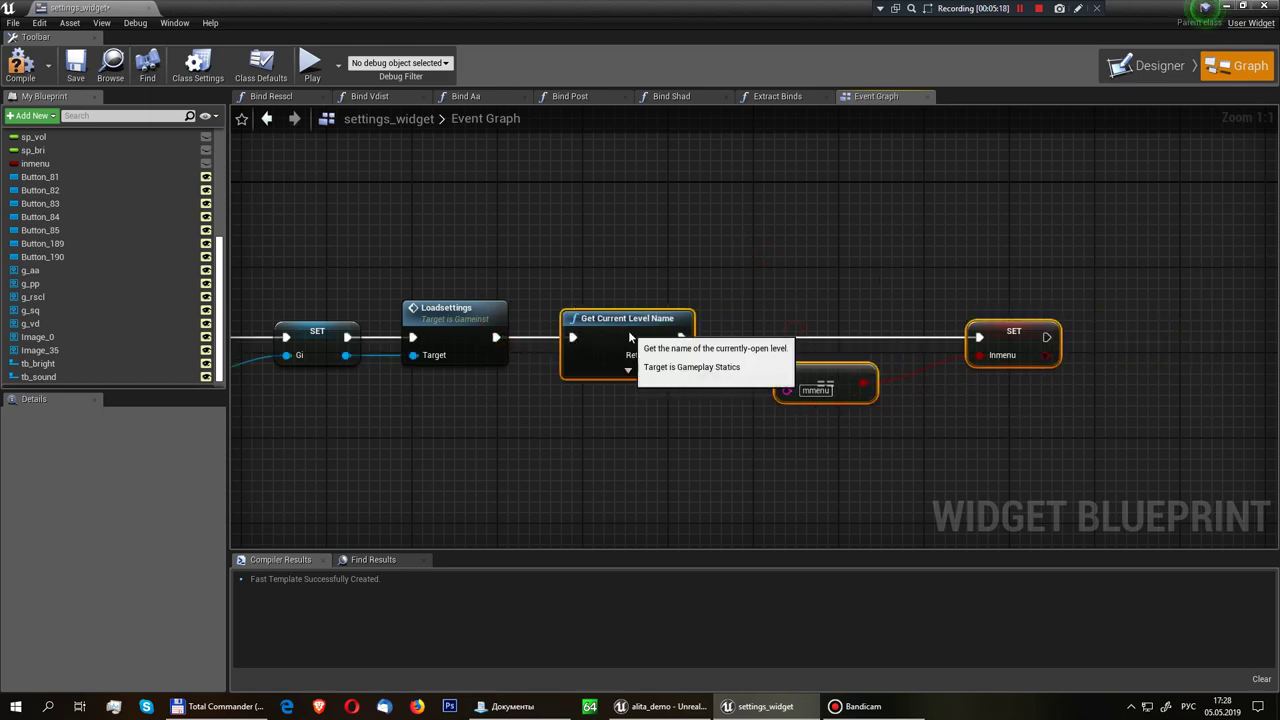
{"action": "left_click", "coordinate": [1058, 414]}
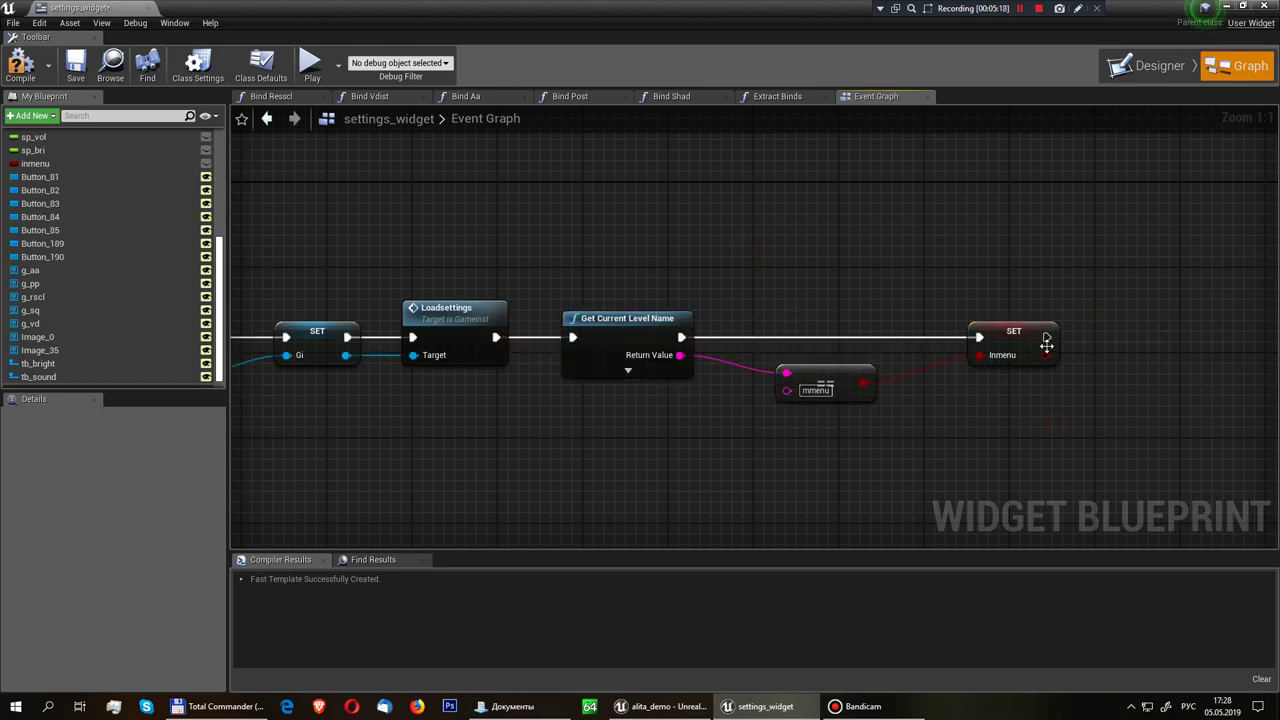
{"action": "left_click", "coordinate": [20, 65]}
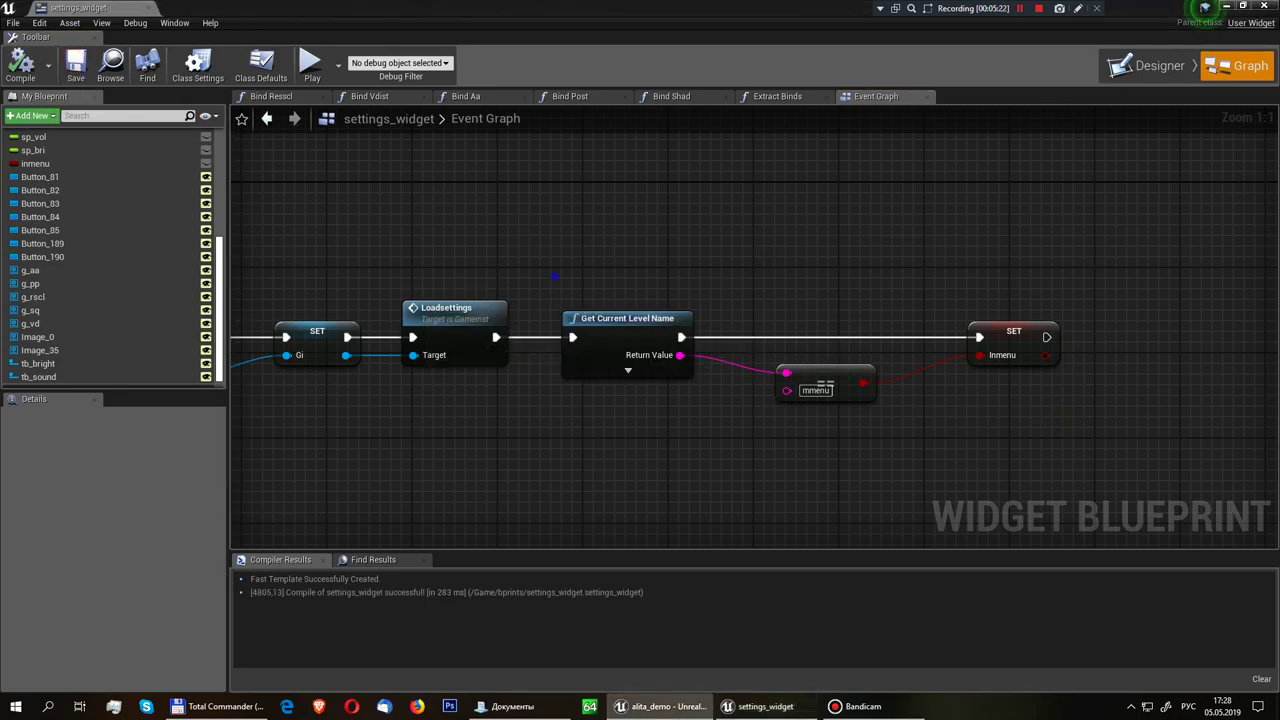
Look over the Button_82 handler and Event Construct chain in the event graph
{"action": "right_click_drag", "start_coordinate": [845, 314], "coordinate": [909, 265]}
{"action": "scroll", "coordinate": [766, 327], "scroll_direction": "down", "scroll_amount": 4}
{"action": "scroll", "coordinate": [814, 277], "scroll_direction": "down", "scroll_amount": 1}
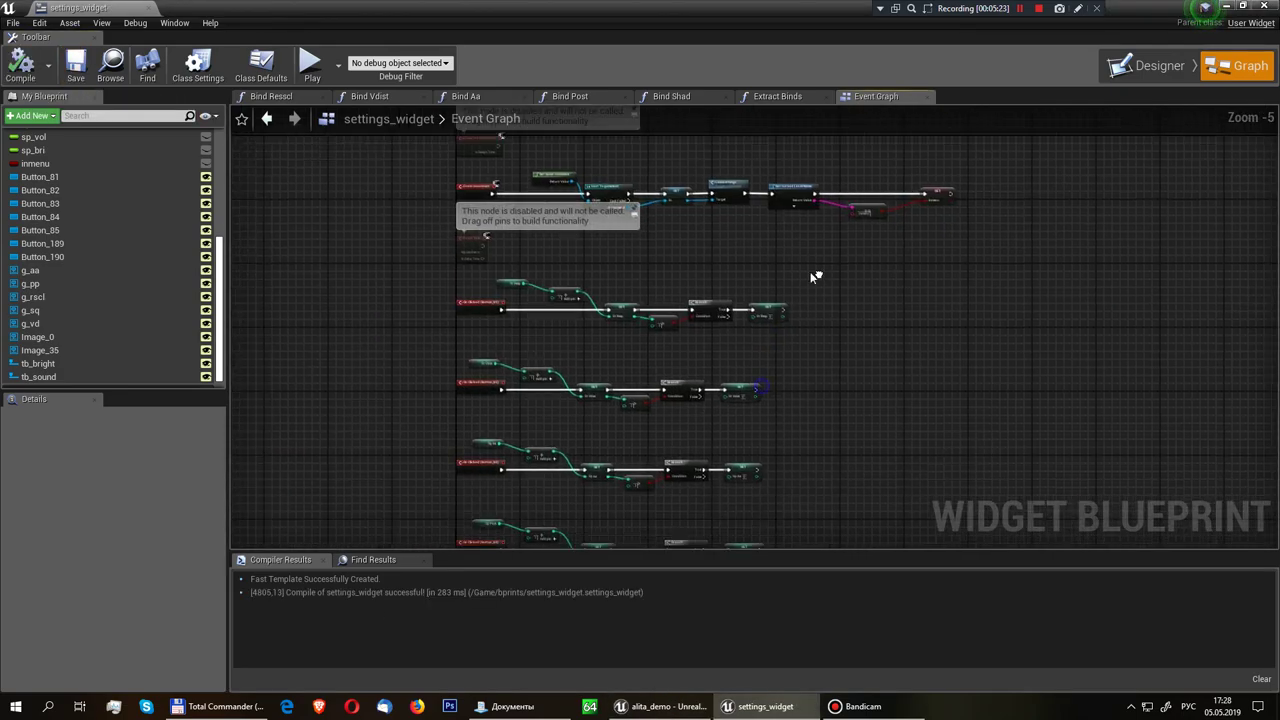
{"action": "scroll", "coordinate": [505, 302], "scroll_direction": "up", "scroll_amount": 5}
{"action": "right_click_drag", "start_coordinate": [521, 380], "coordinate": [539, 336]}
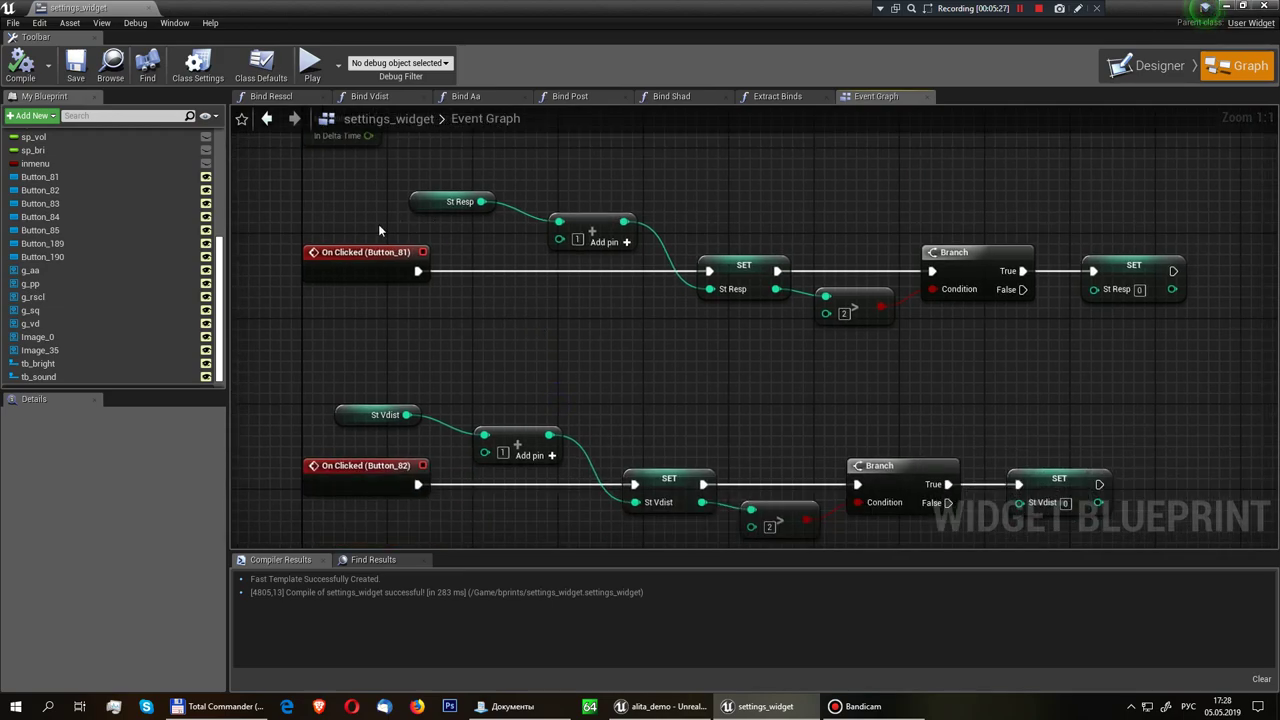
{"action": "scroll", "coordinate": [379, 230], "scroll_direction": "down", "scroll_amount": 2}
{"action": "right_click_drag", "start_coordinate": [379, 230], "coordinate": [455, 310]}
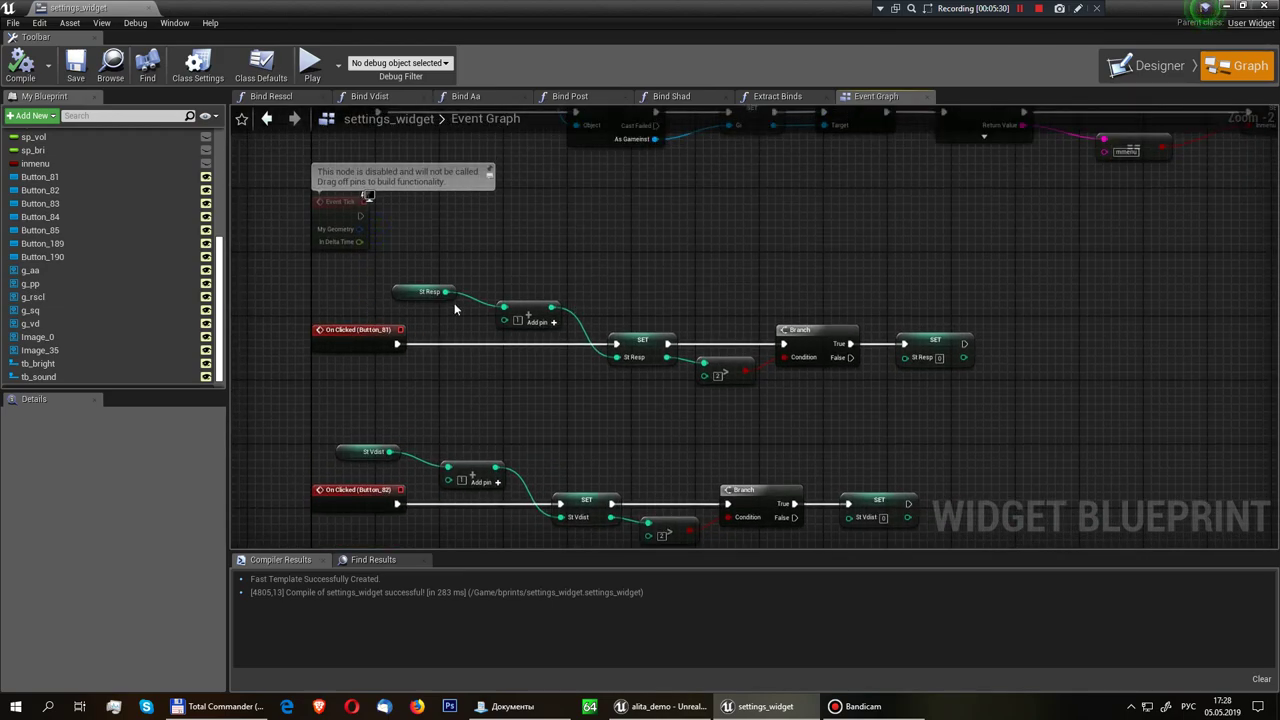
{"action": "scroll", "coordinate": [455, 310], "scroll_direction": "up", "scroll_amount": 2}
Select the Resolution Scale arrow Button_81 and jump to its On Clicked handler
{"action": "left_click", "coordinate": [1148, 66]}
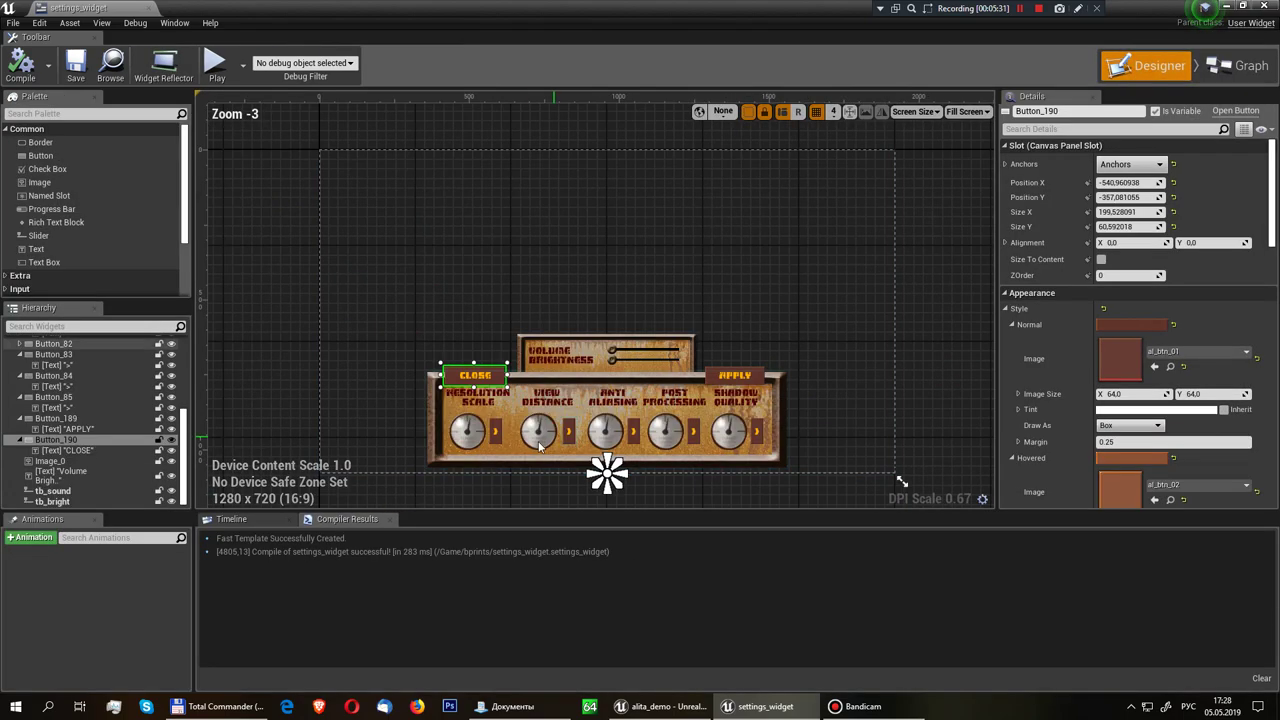
{"action": "left_click", "coordinate": [495, 443]}
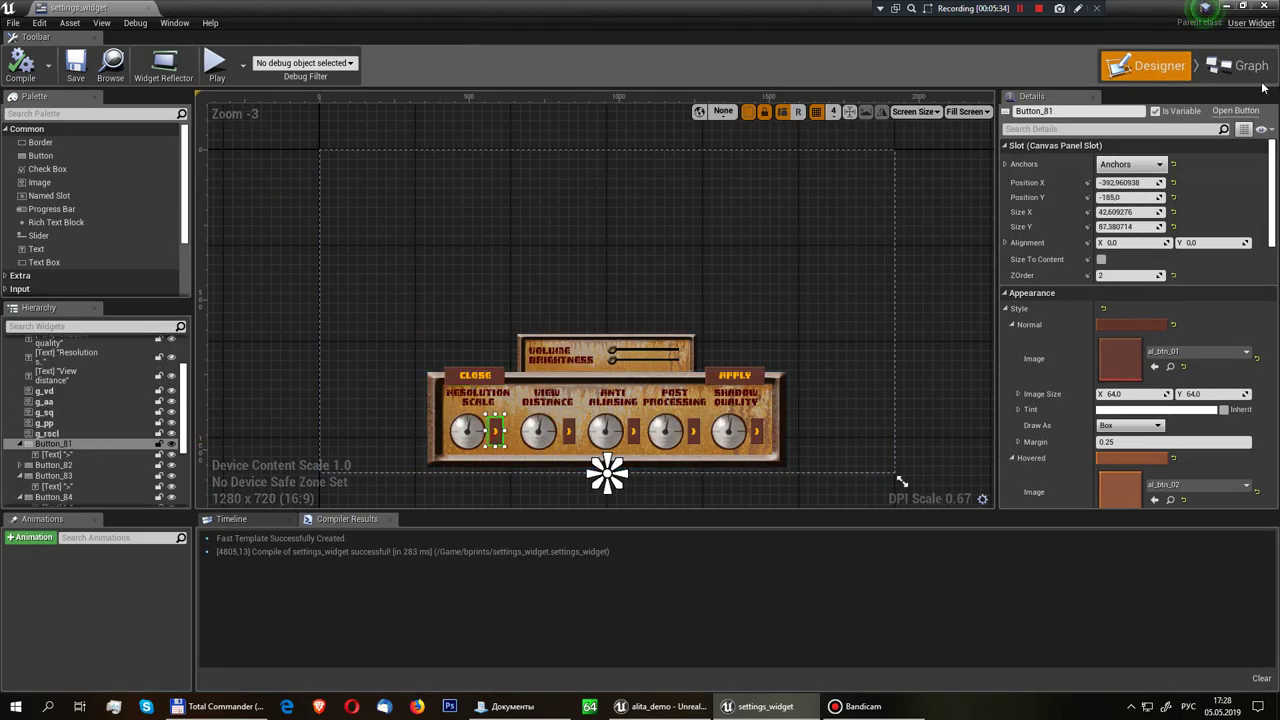
{"action": "scroll", "coordinate": [1148, 456], "scroll_direction": "down", "scroll_amount": 5}
{"action": "scroll", "coordinate": [1148, 456], "scroll_direction": "down", "scroll_amount": 5}
{"action": "scroll", "coordinate": [1148, 456], "scroll_direction": "down", "scroll_amount": 5}
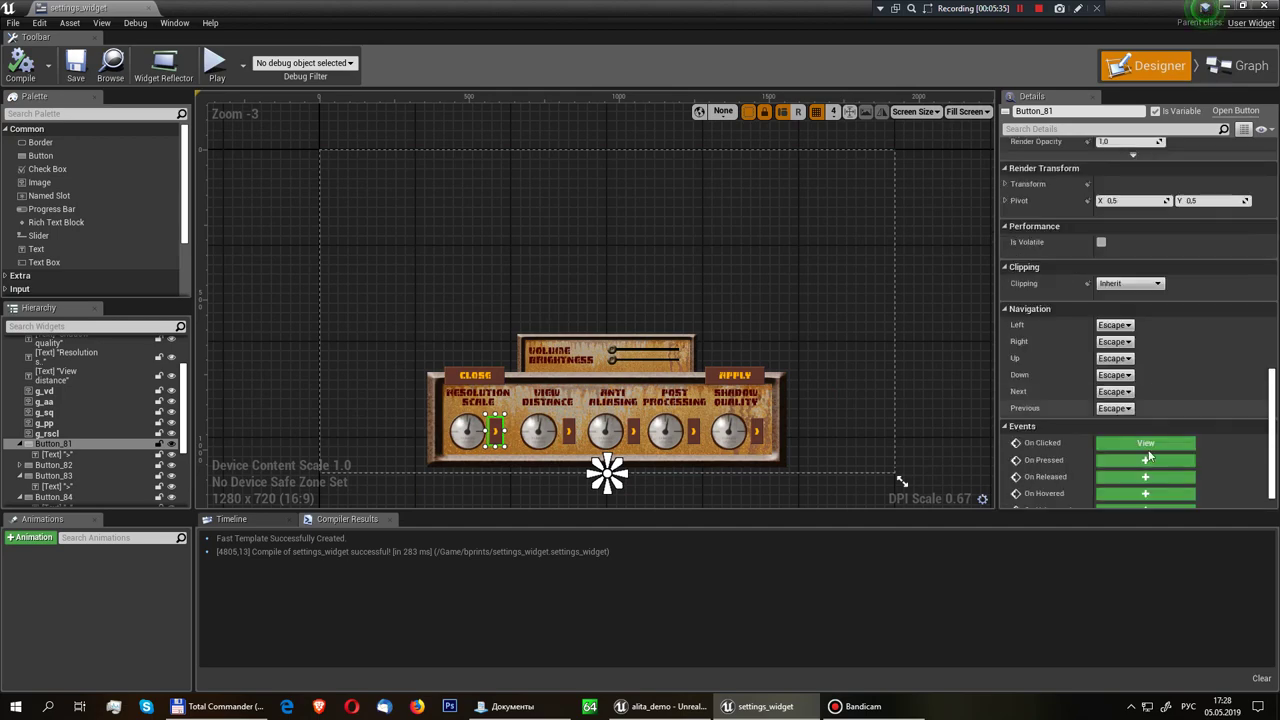
{"action": "left_click", "coordinate": [1147, 447]}
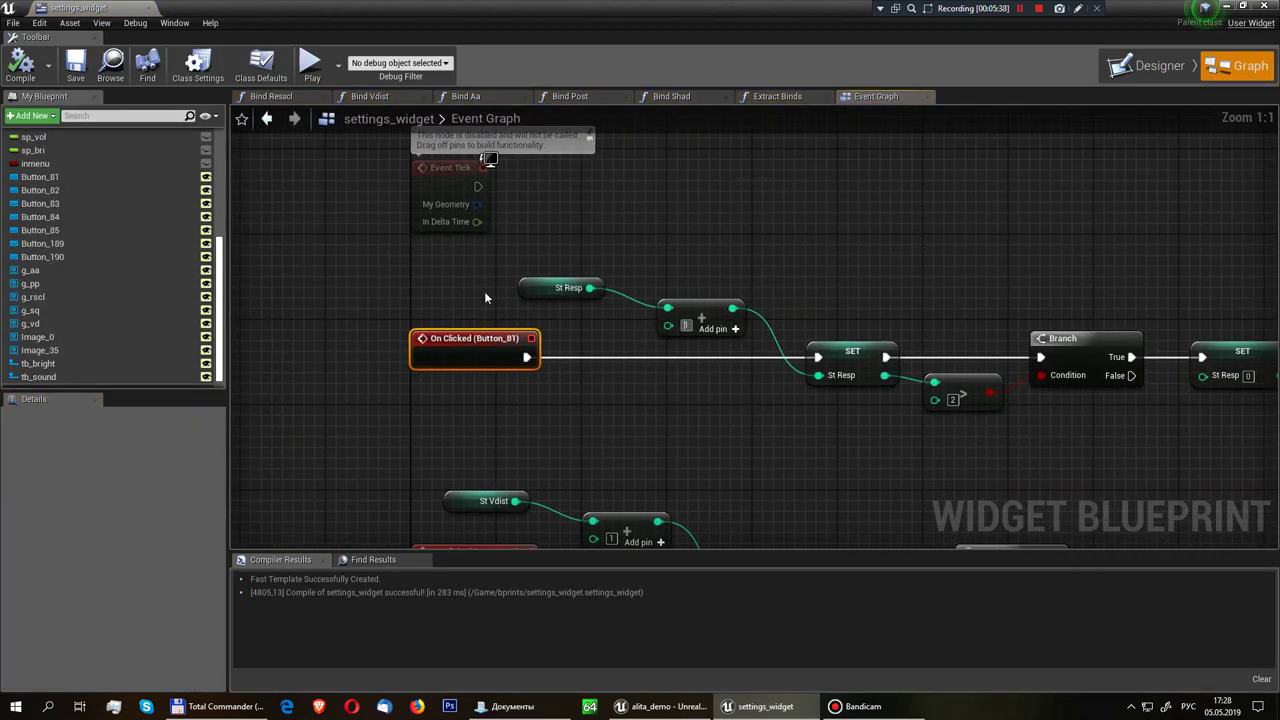
{"action": "scroll", "coordinate": [74, 246], "scroll_direction": "up", "scroll_amount": 3}
{"action": "scroll", "coordinate": [79, 244], "scroll_direction": "up", "scroll_amount": 2}
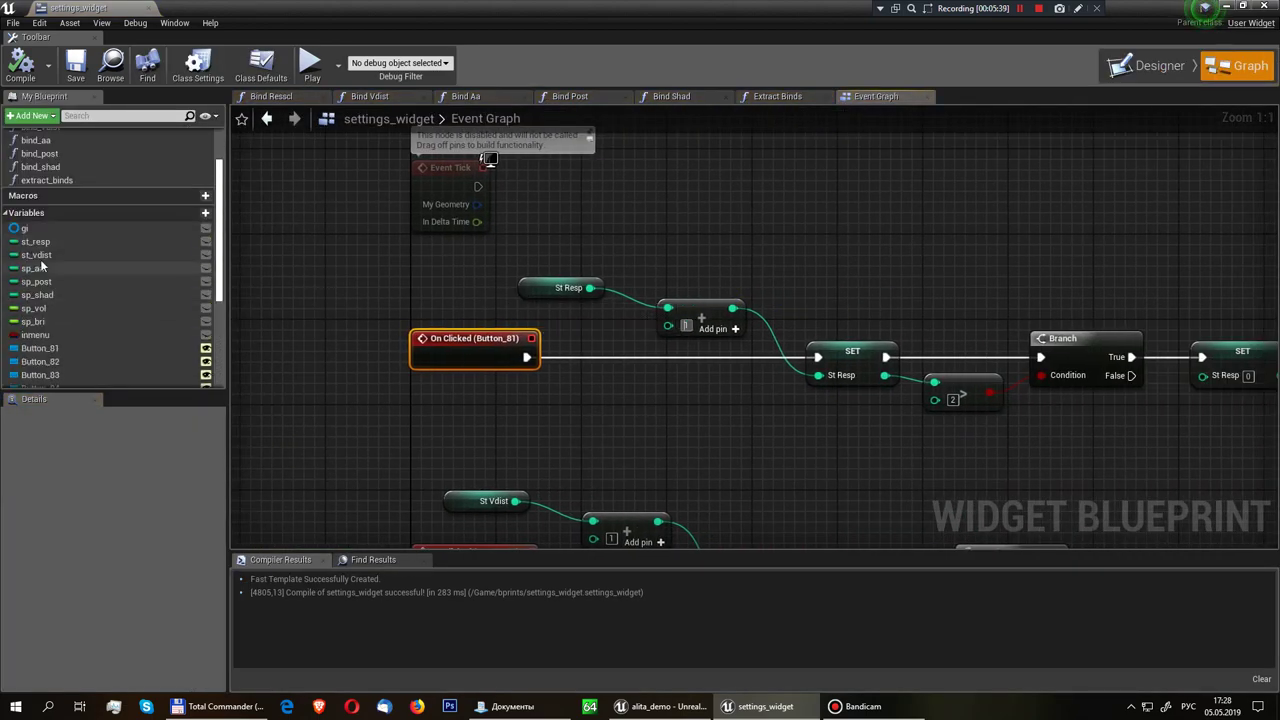
{"action": "left_click", "coordinate": [36, 242]}
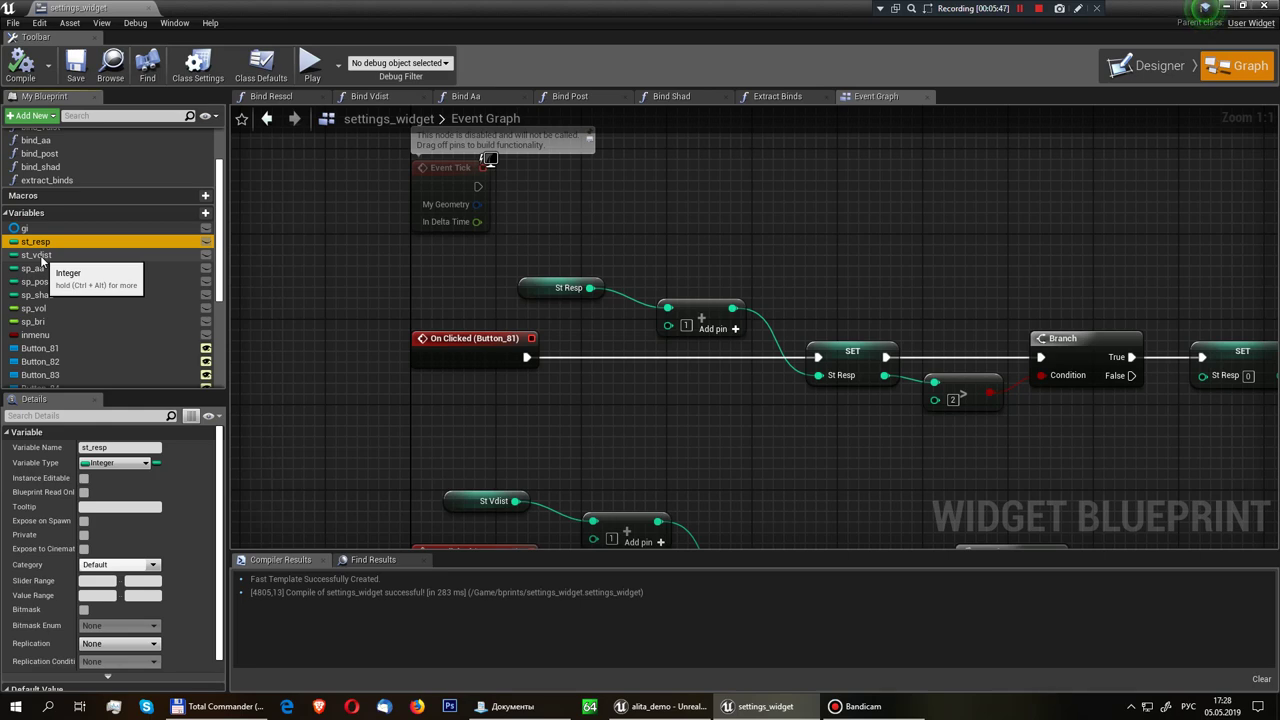
{"action": "left_click", "coordinate": [38, 255]}
{"action": "left_click", "coordinate": [45, 268]}
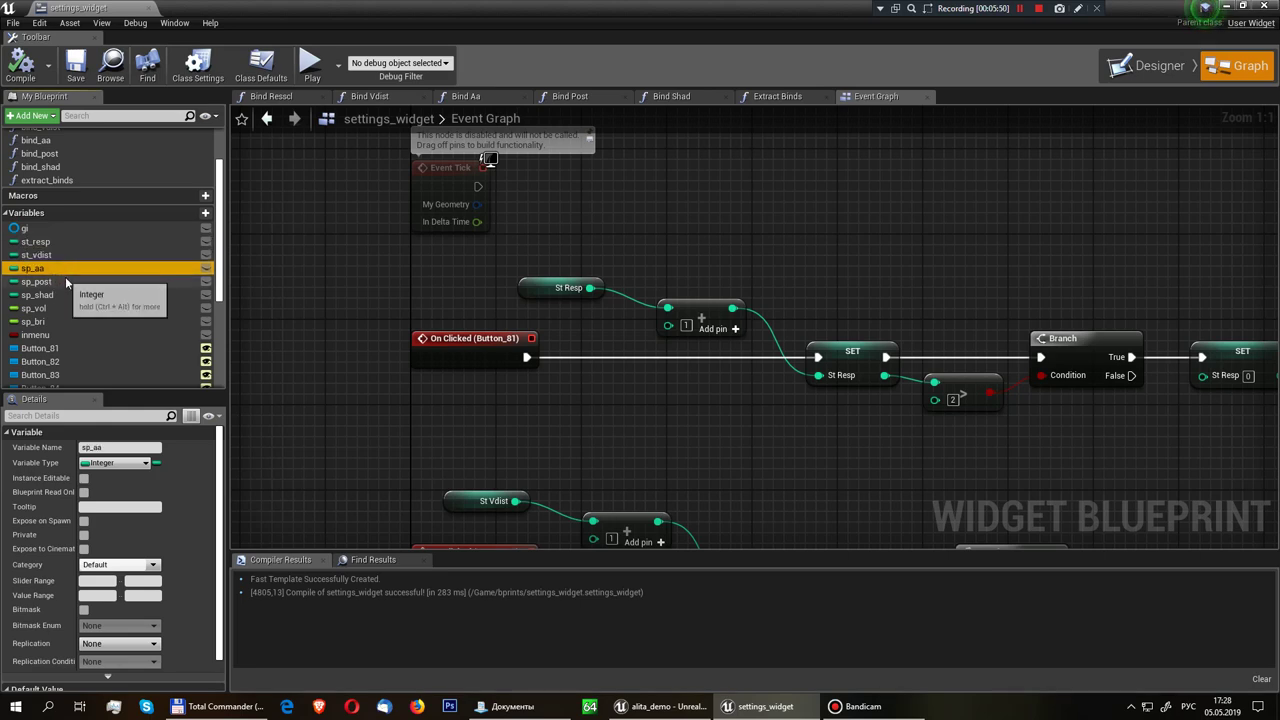
{"action": "left_click", "coordinate": [66, 282]}
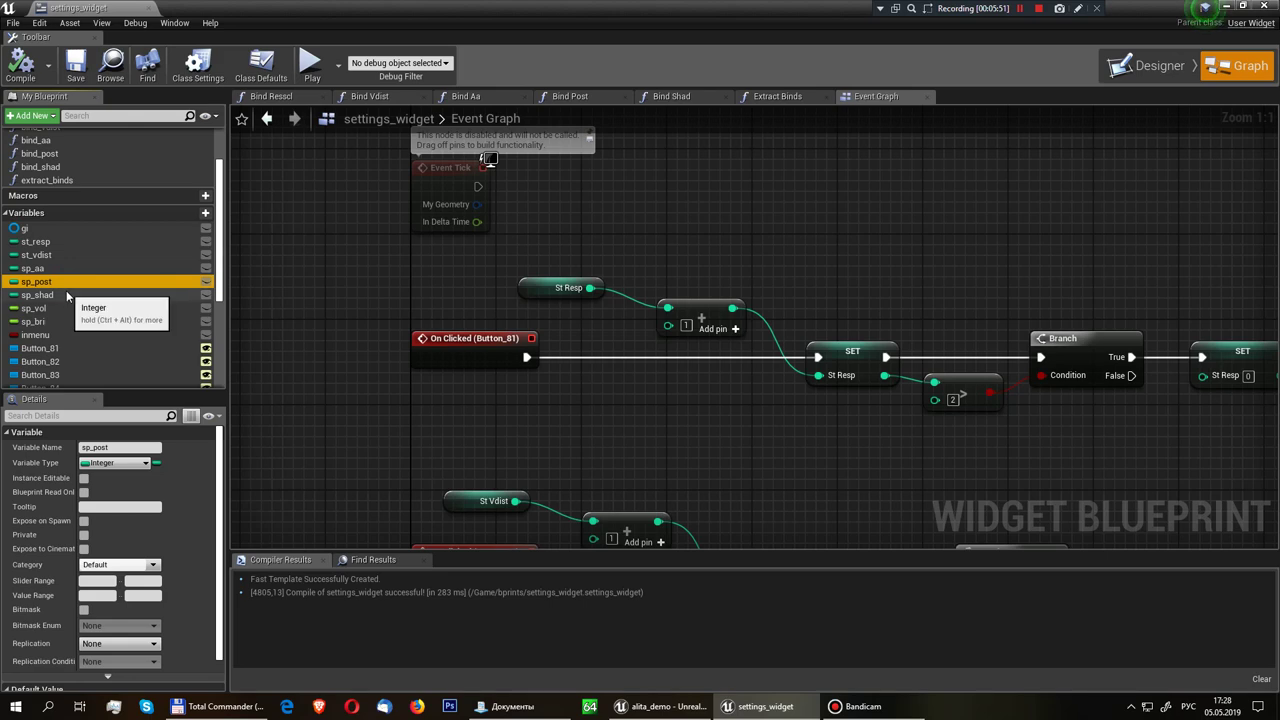
{"action": "left_click", "coordinate": [66, 295]}
{"action": "left_click", "coordinate": [65, 309]}
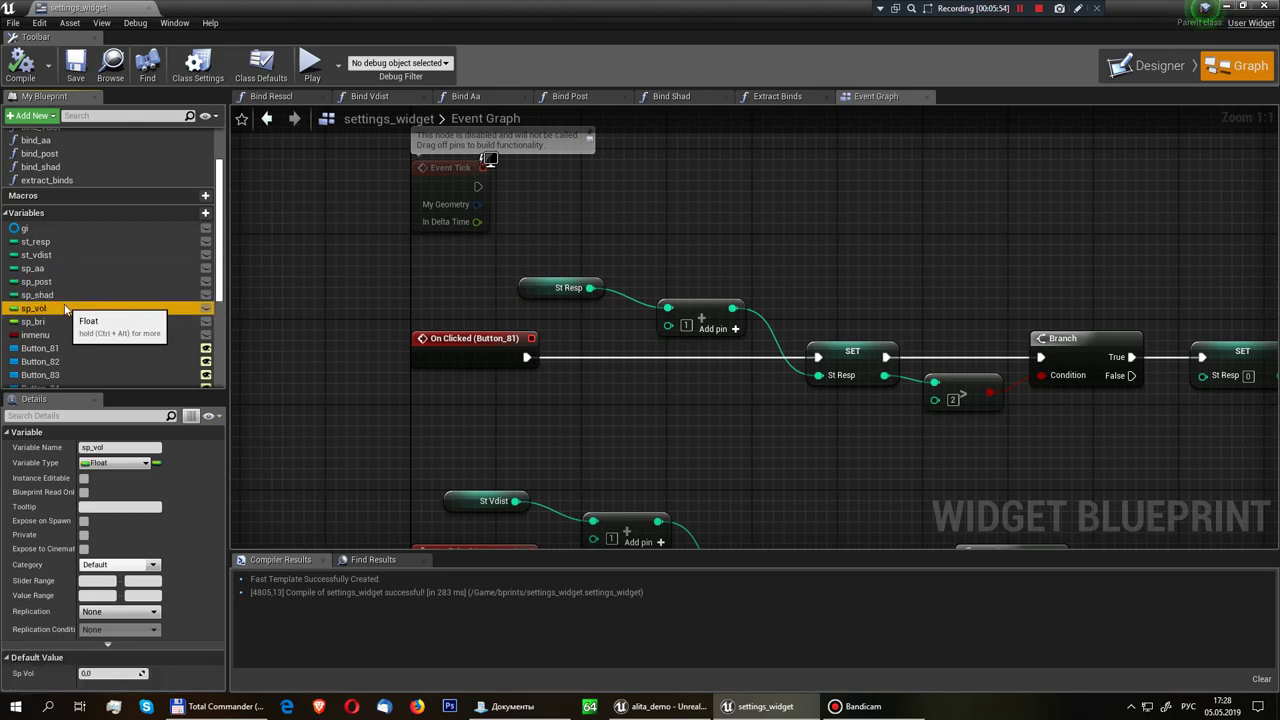
{"action": "left_click", "coordinate": [79, 322]}
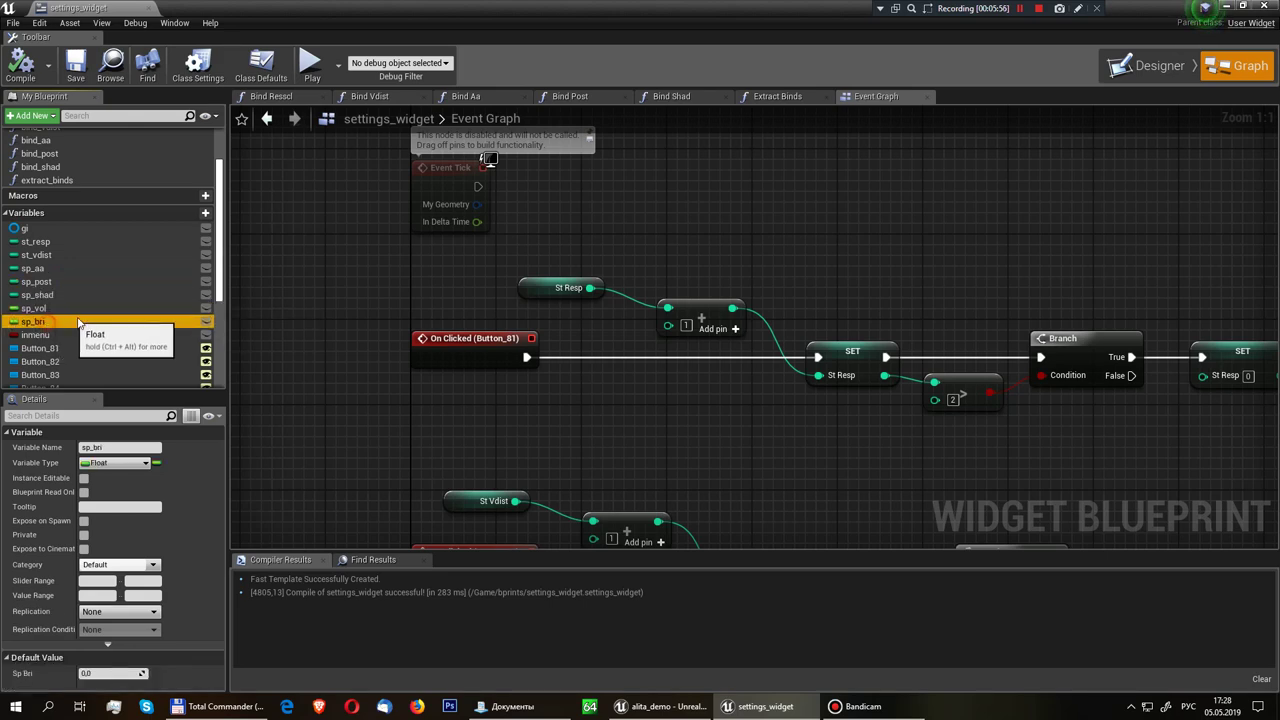
{"action": "double_click", "coordinate": [79, 322]}
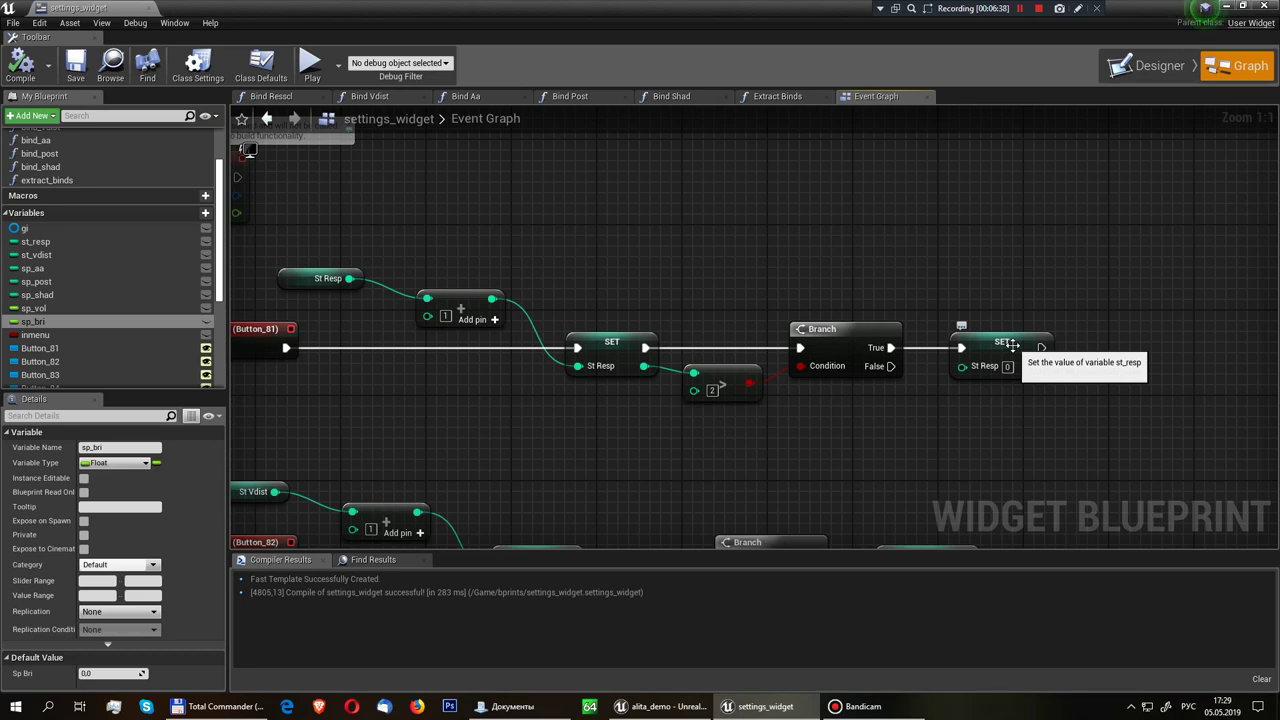
{"action": "left_click", "coordinate": [49, 311]}
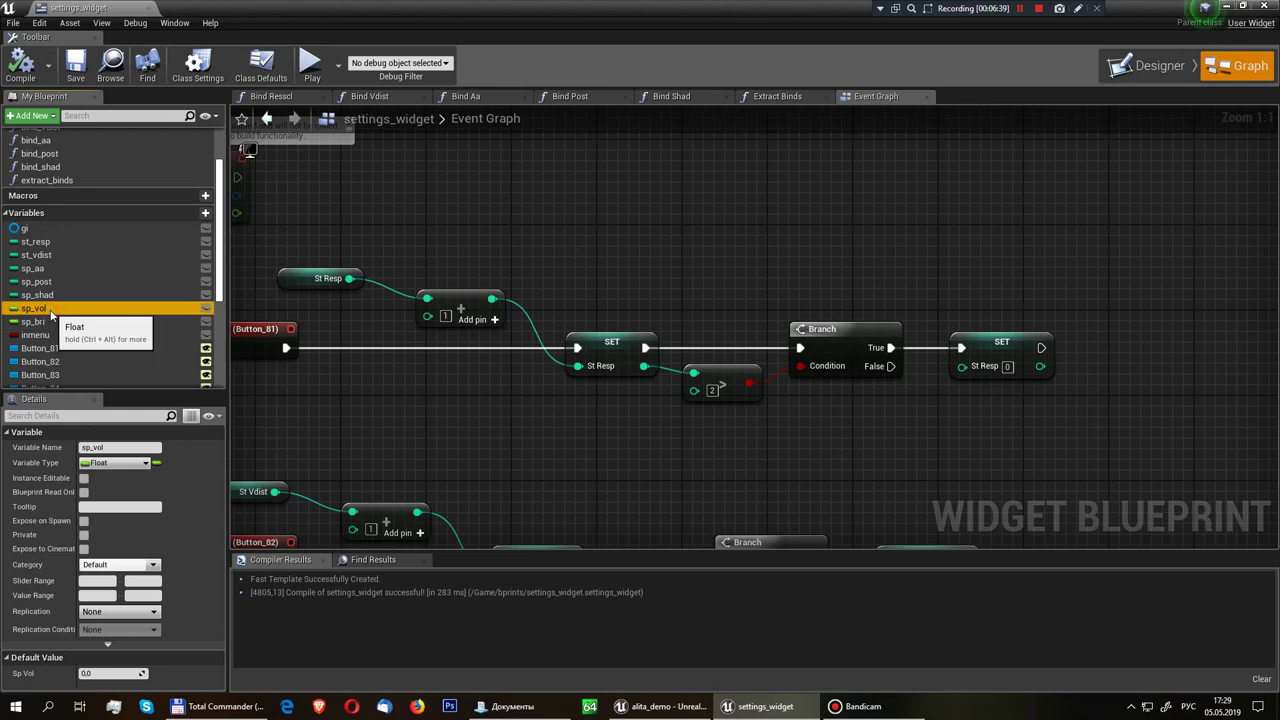
{"action": "right_click_drag", "start_coordinate": [500, 431], "coordinate": [762, 402]}
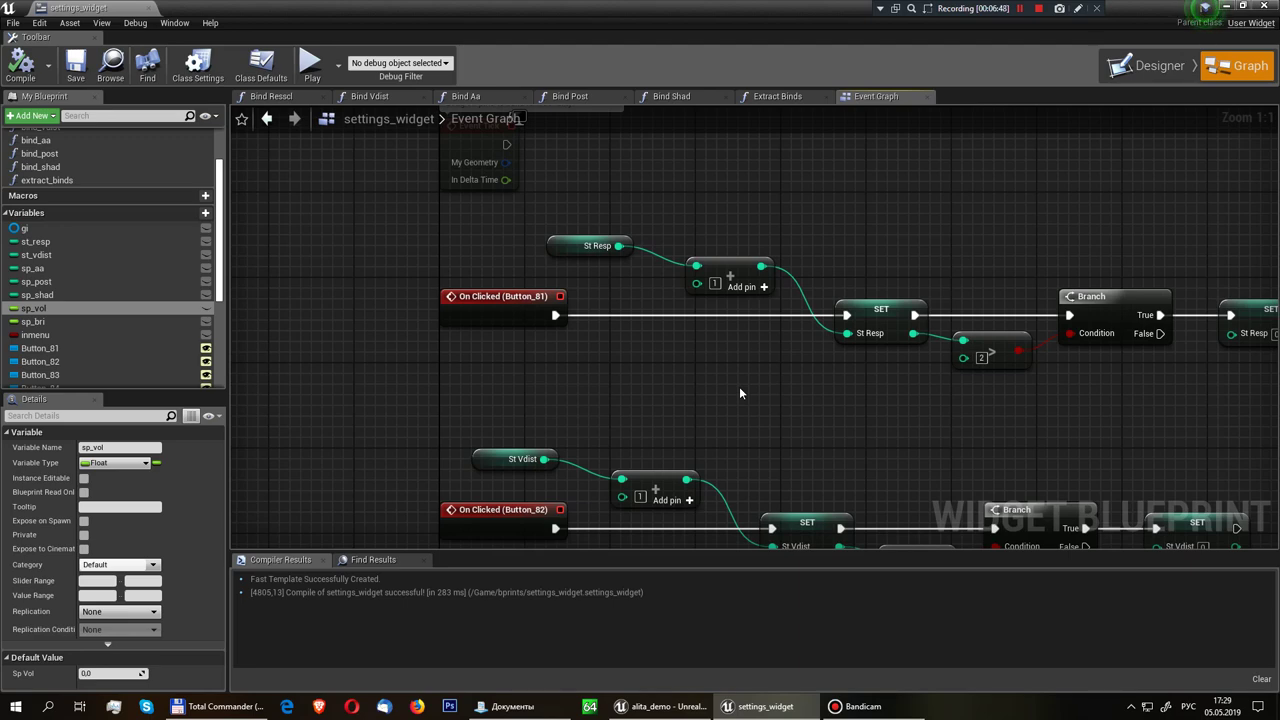
{"action": "scroll", "coordinate": [739, 393], "scroll_direction": "down", "scroll_amount": 5}
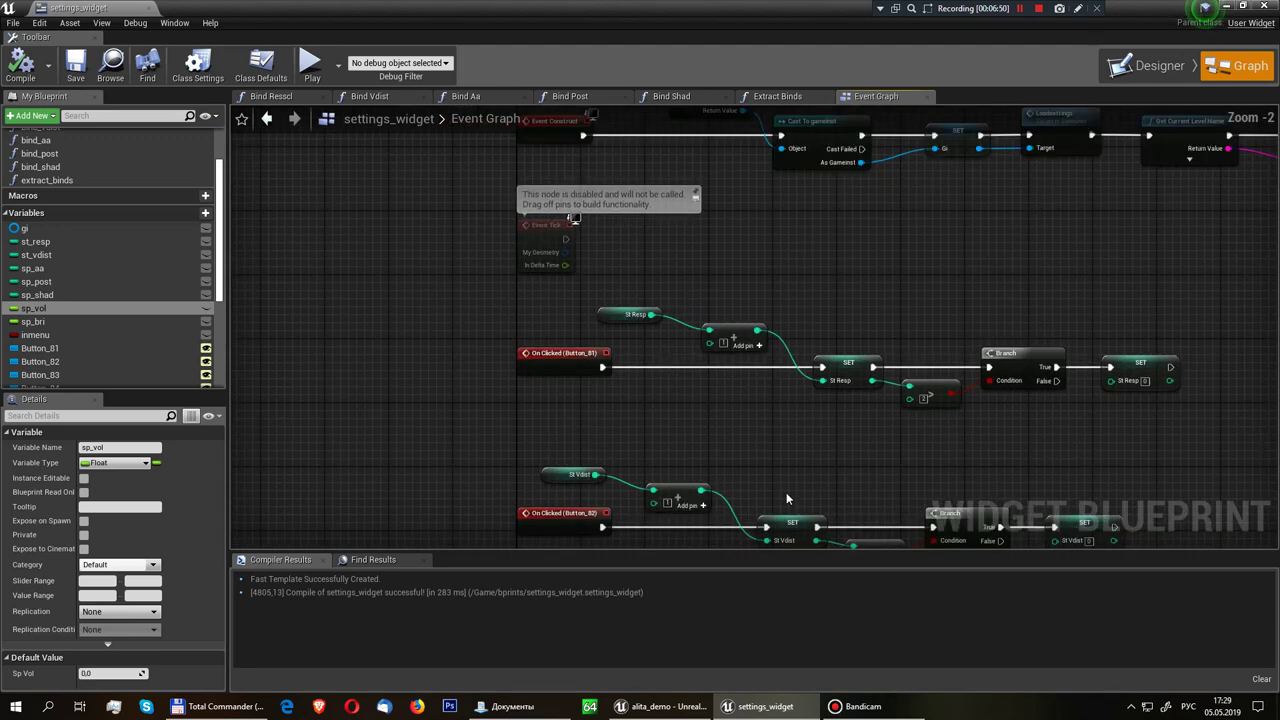
{"action": "mouse_move", "coordinate": [650, 335]}
{"action": "right_mouse_down"}
{"action": "mouse_move", "coordinate": [832, 268]}
{"action": "mouse_move", "coordinate": [826, 417]}
{"action": "right_mouse_up"}
{"action": "scroll", "coordinate": [829, 263], "scroll_direction": "up", "scroll_amount": 1}
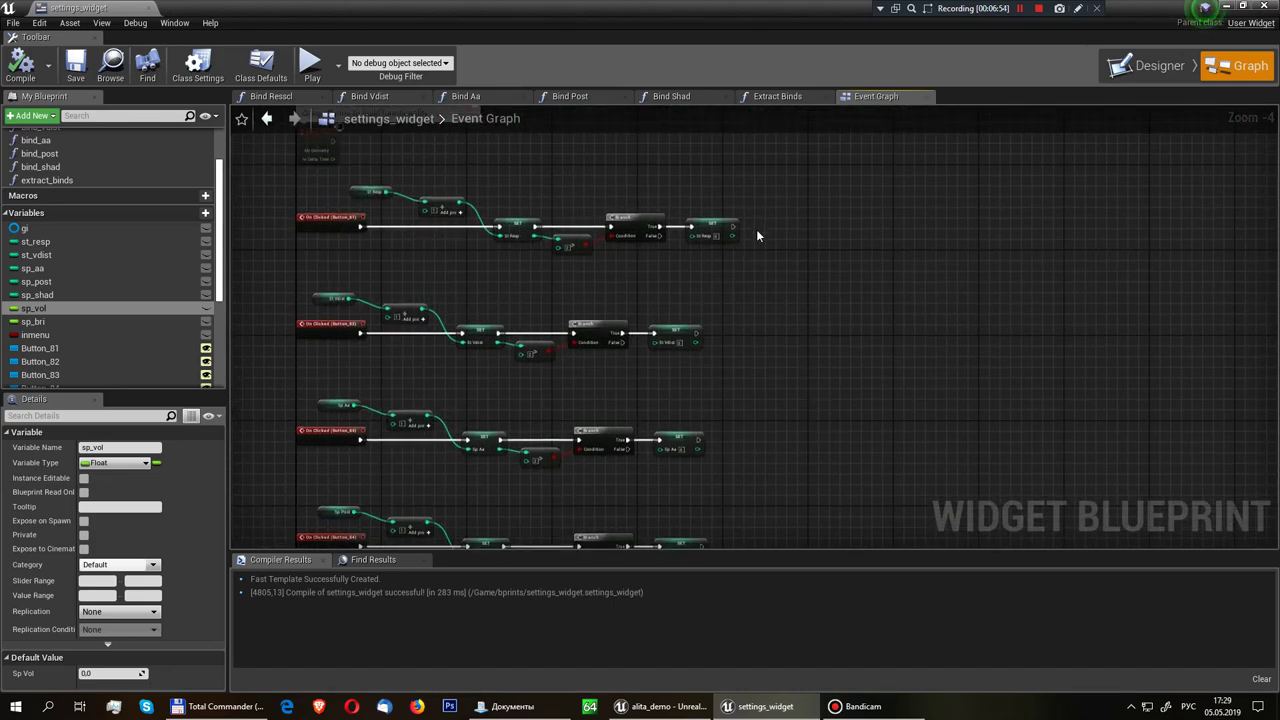
{"action": "right_click_drag", "start_coordinate": [680, 425], "coordinate": [664, 318]}
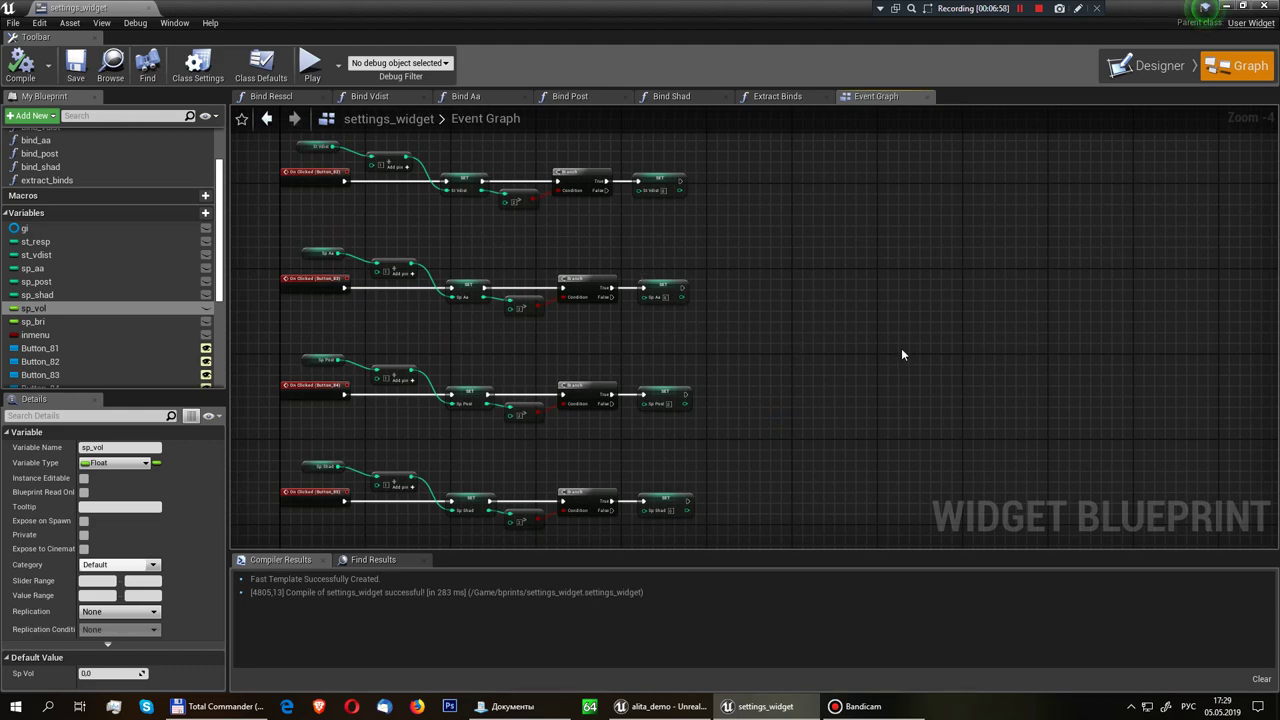
{"action": "right_click_drag", "start_coordinate": [890, 346], "coordinate": [826, 315]}
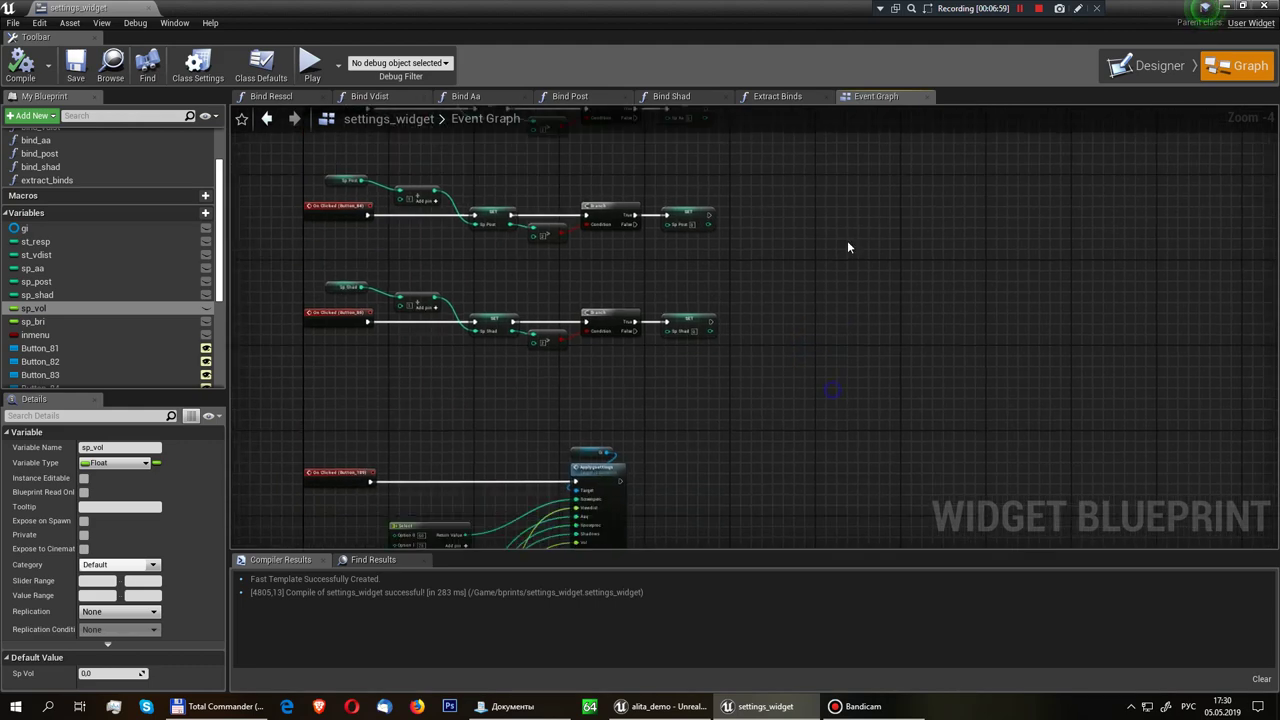
{"action": "scroll", "coordinate": [563, 322], "scroll_direction": "up", "scroll_amount": 3}
{"action": "scroll", "coordinate": [580, 311], "scroll_direction": "up", "scroll_amount": 1}
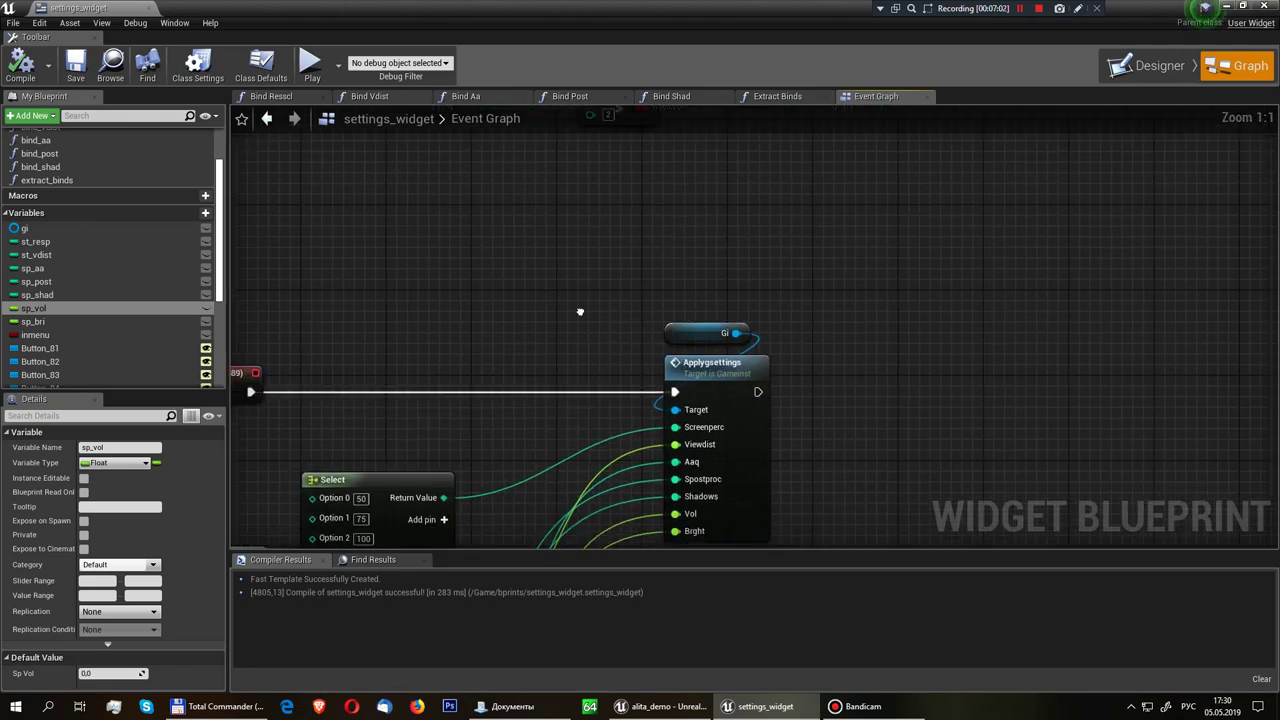
{"action": "scroll", "coordinate": [491, 349], "scroll_direction": "up", "scroll_amount": 1}
{"action": "left_click", "coordinate": [398, 357]}
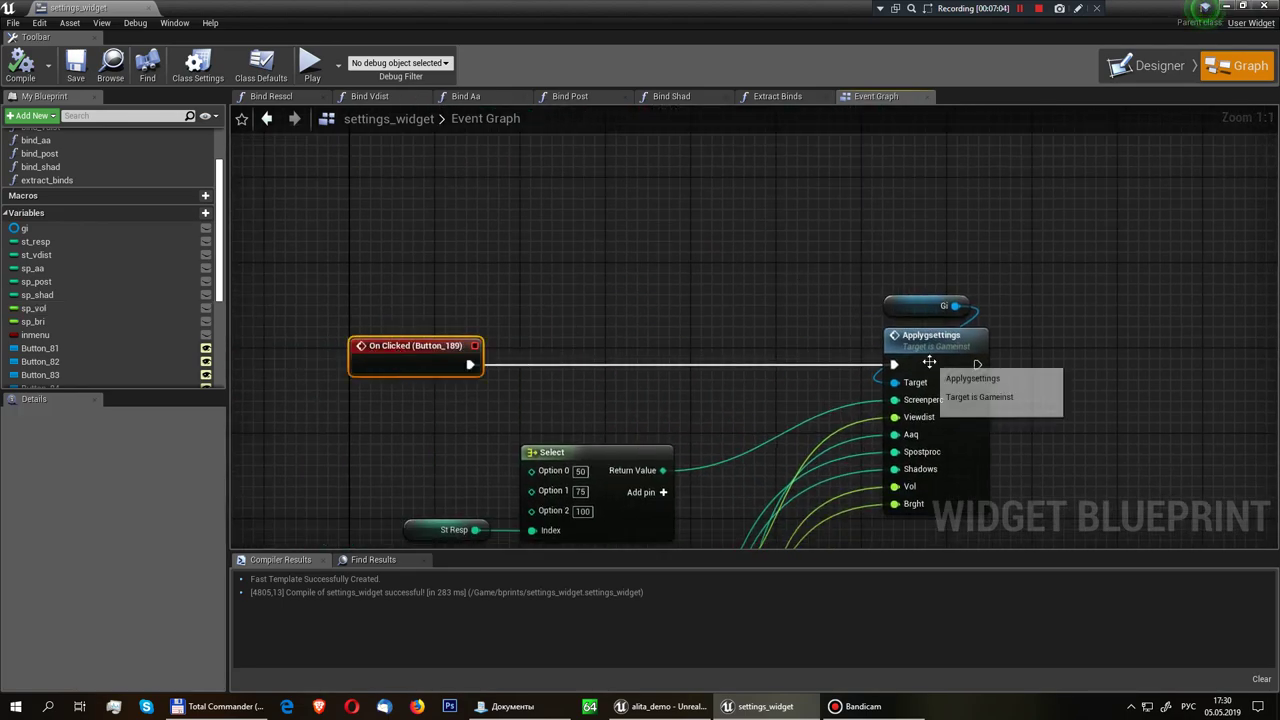
{"action": "right_click_drag", "start_coordinate": [1032, 364], "coordinate": [914, 236]}
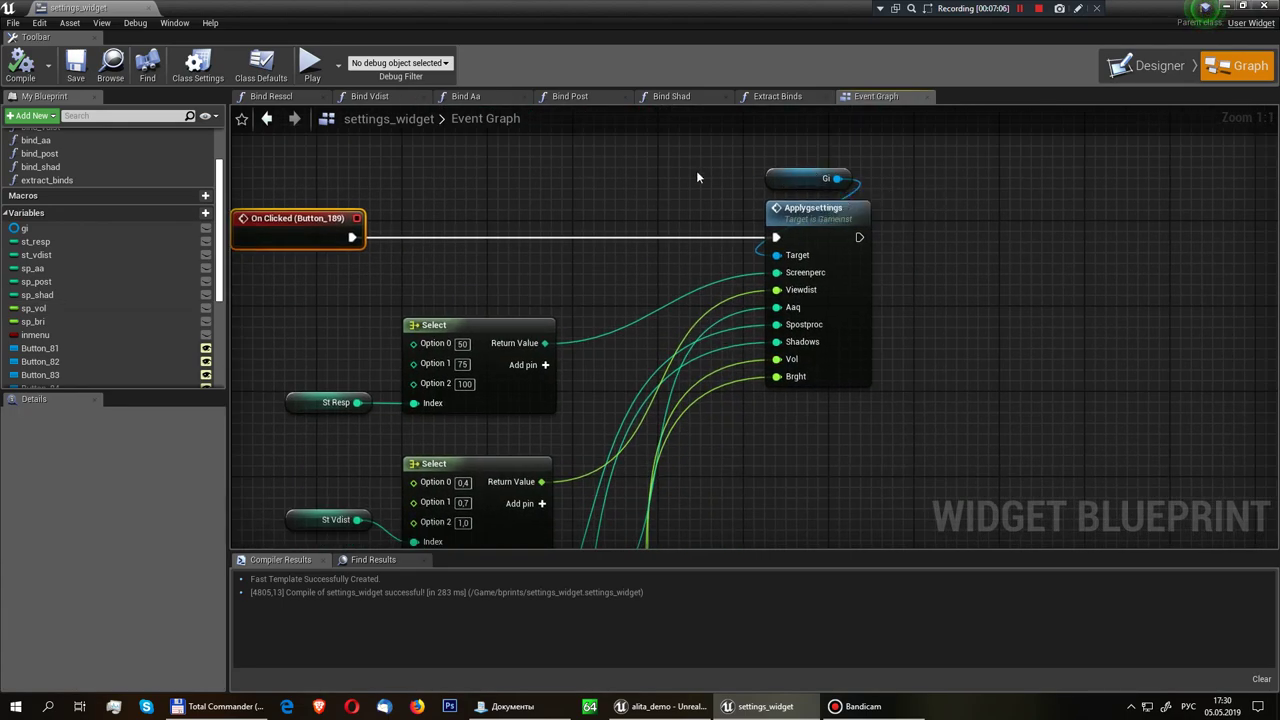
{"action": "left_click", "coordinate": [844, 228]}
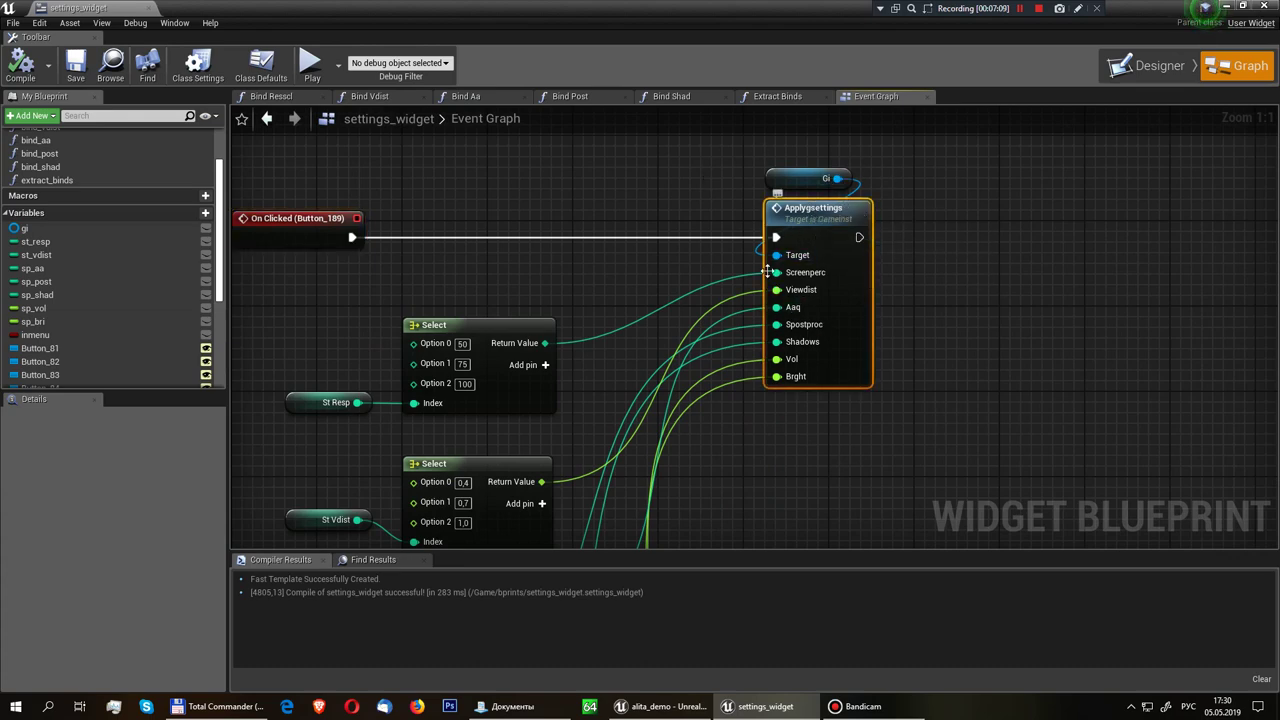
{"action": "right_click_drag", "start_coordinate": [620, 342], "coordinate": [704, 258]}
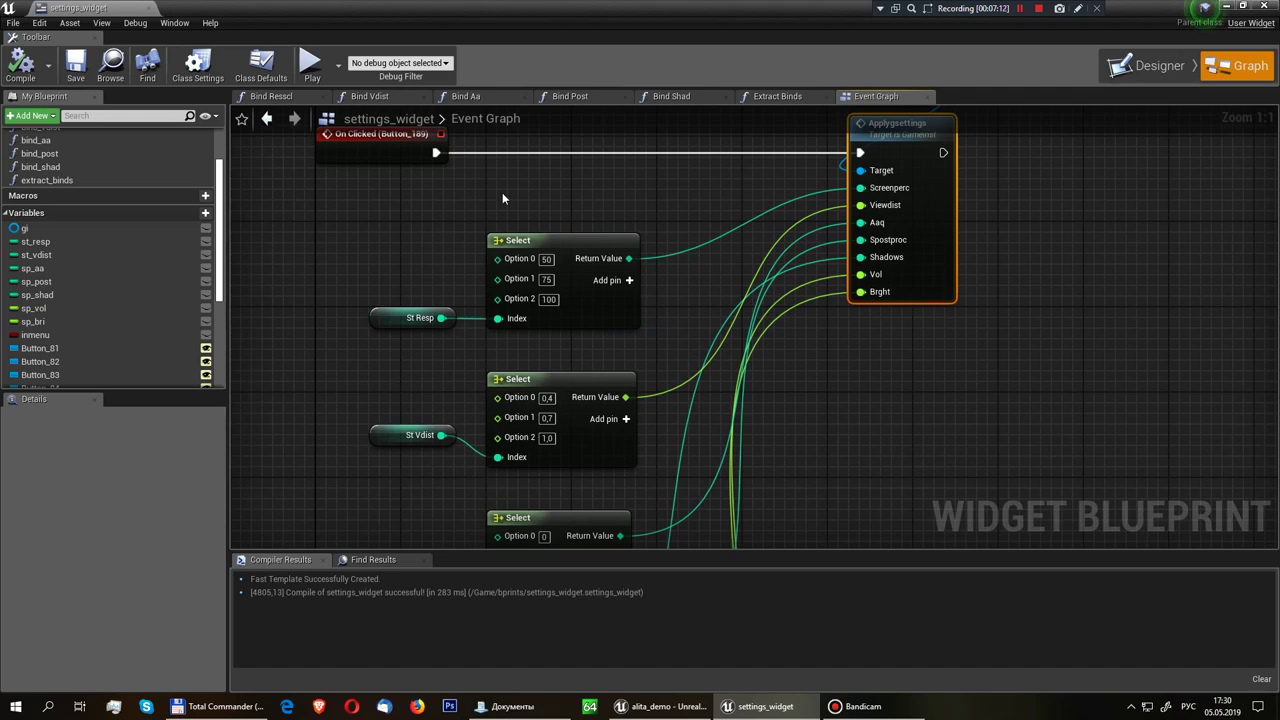
{"action": "right_click_drag", "start_coordinate": [502, 198], "coordinate": [514, 259]}
{"action": "left_click", "coordinate": [425, 379]}
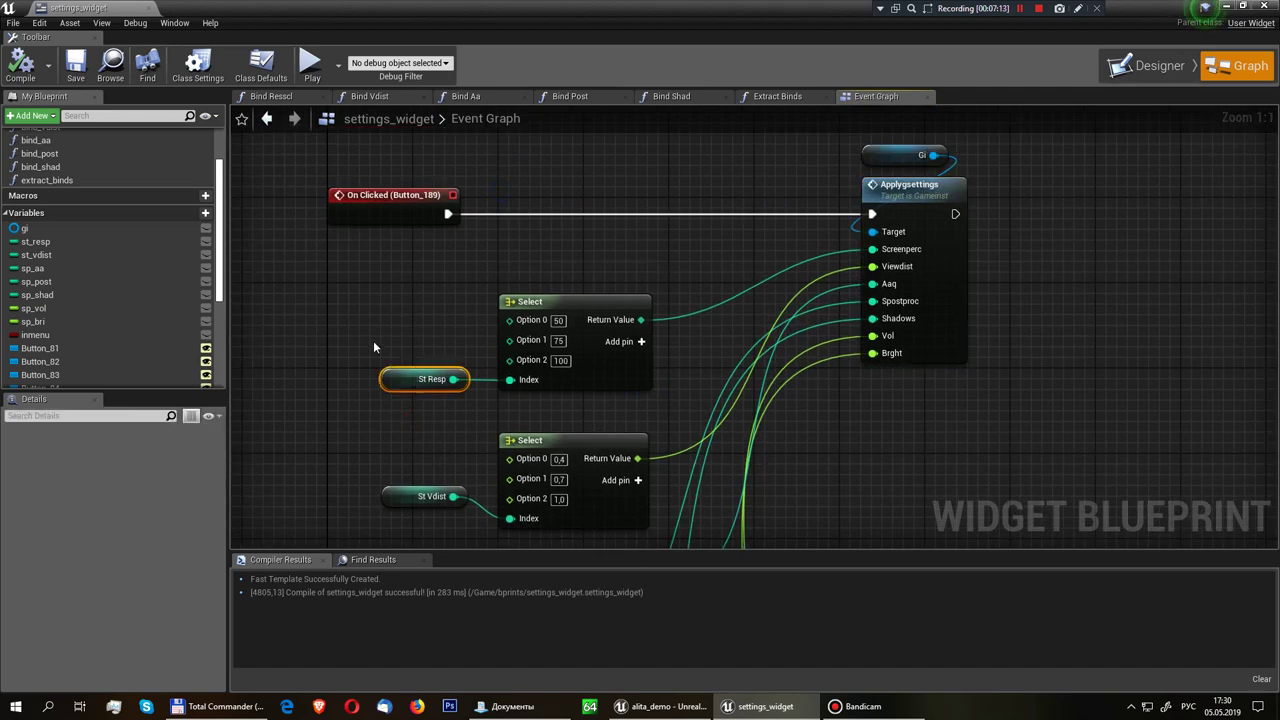
{"action": "right_click_drag", "start_coordinate": [581, 301], "coordinate": [581, 212]}
{"action": "left_click", "coordinate": [563, 212]}
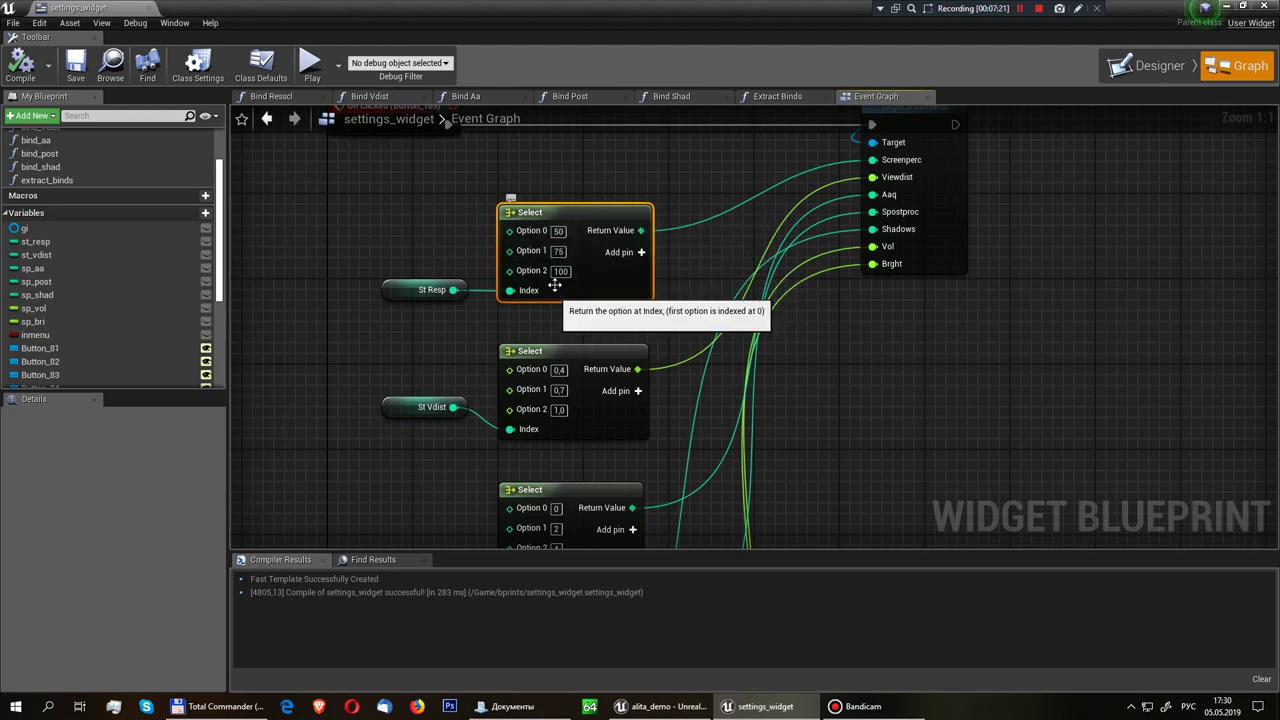
{"action": "right_click_drag", "start_coordinate": [560, 290], "coordinate": [560, 203]}
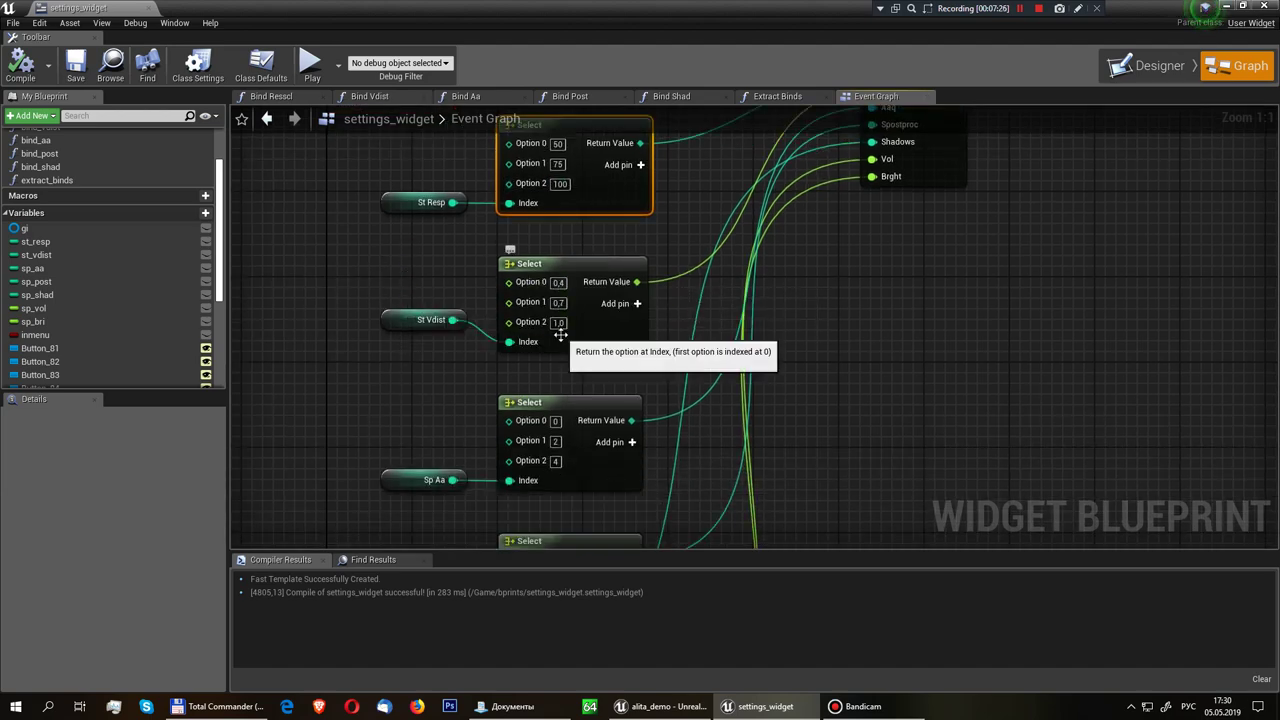
{"action": "right_click_drag", "start_coordinate": [444, 459], "coordinate": [413, 321]}
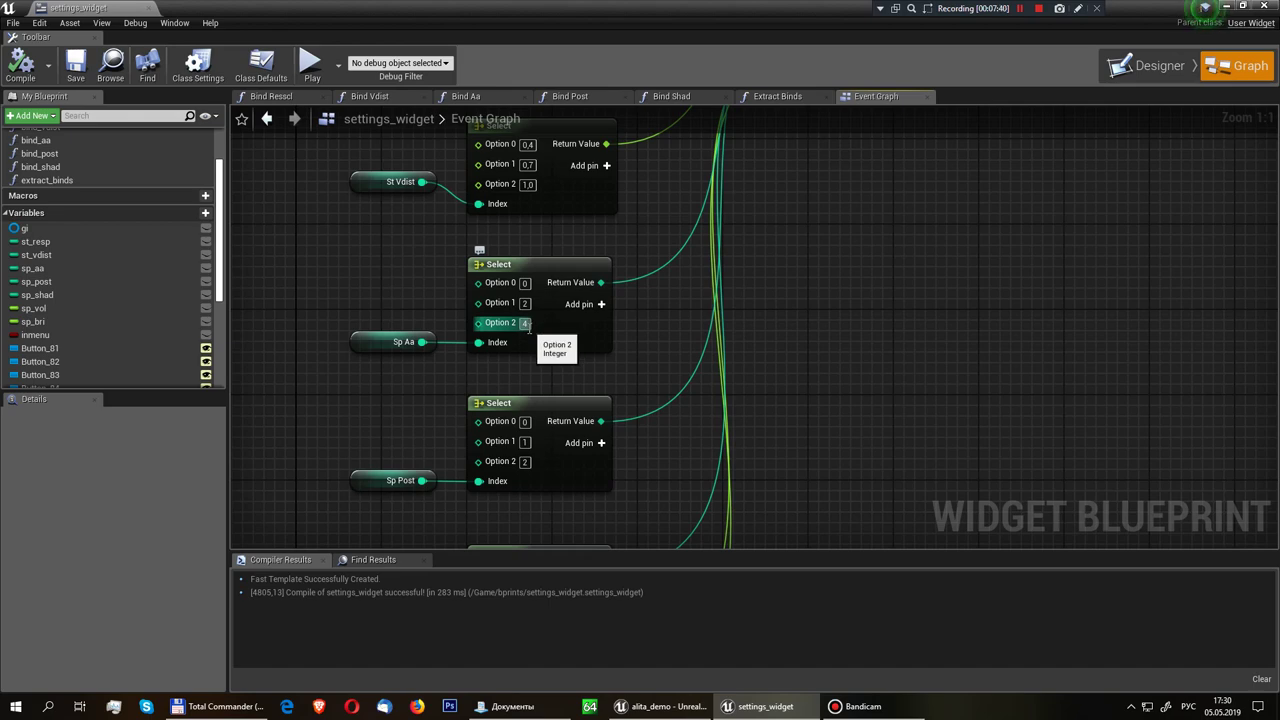
{"action": "mouse_move", "coordinate": [743, 368]}
{"action": "right_mouse_down"}
{"action": "mouse_move", "coordinate": [792, 277]}
{"action": "mouse_move", "coordinate": [752, 307]}
{"action": "right_mouse_up"}
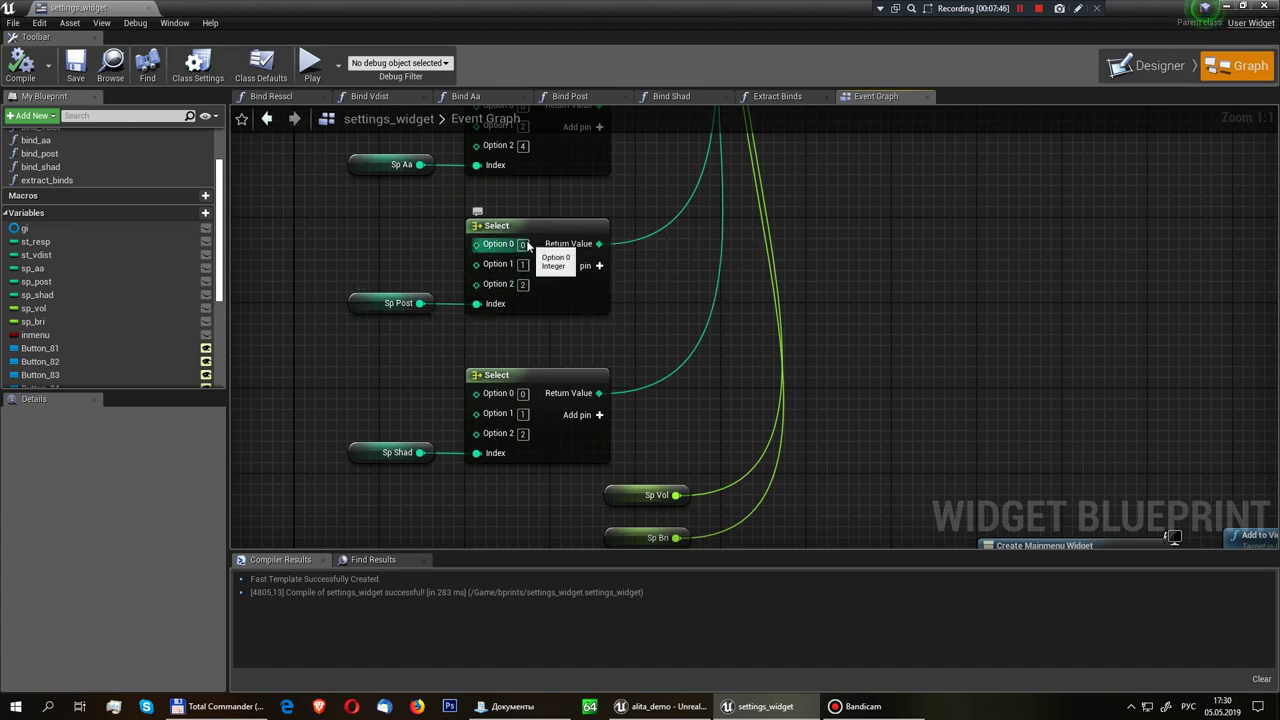
{"action": "right_click_drag", "start_coordinate": [415, 474], "coordinate": [424, 349]}
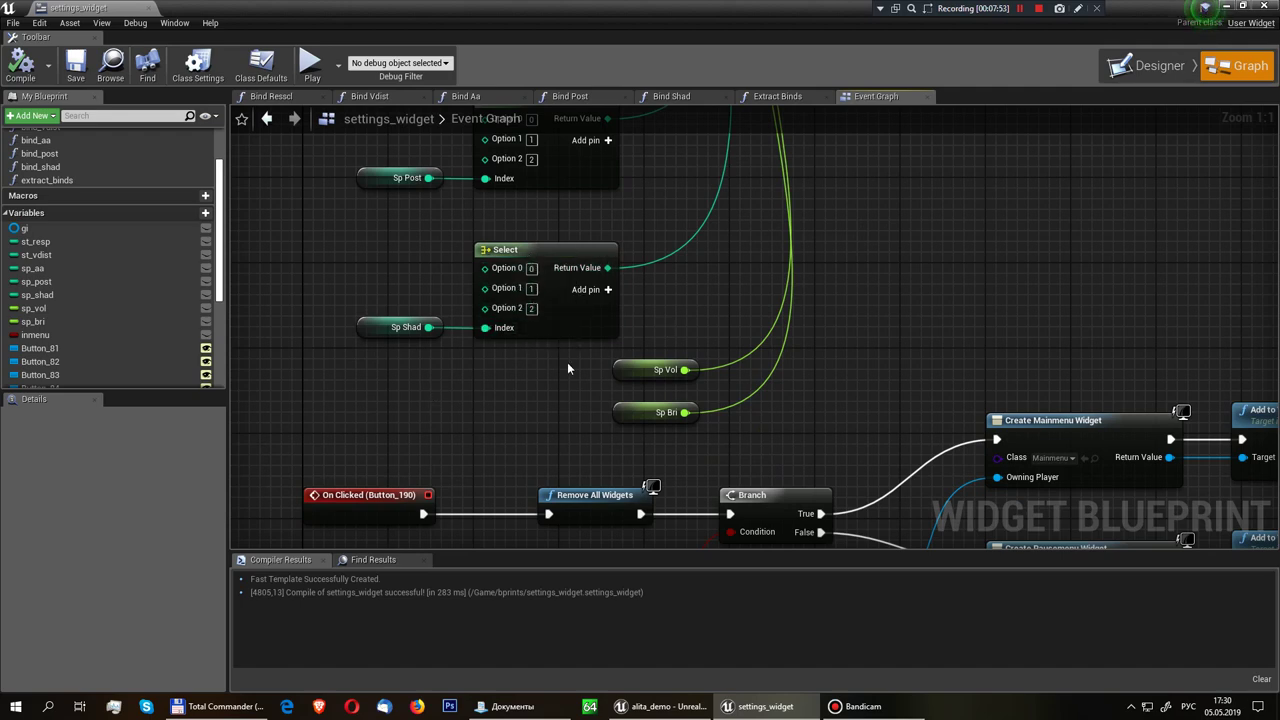
{"action": "right_click_drag", "start_coordinate": [594, 350], "coordinate": [340, 311]}
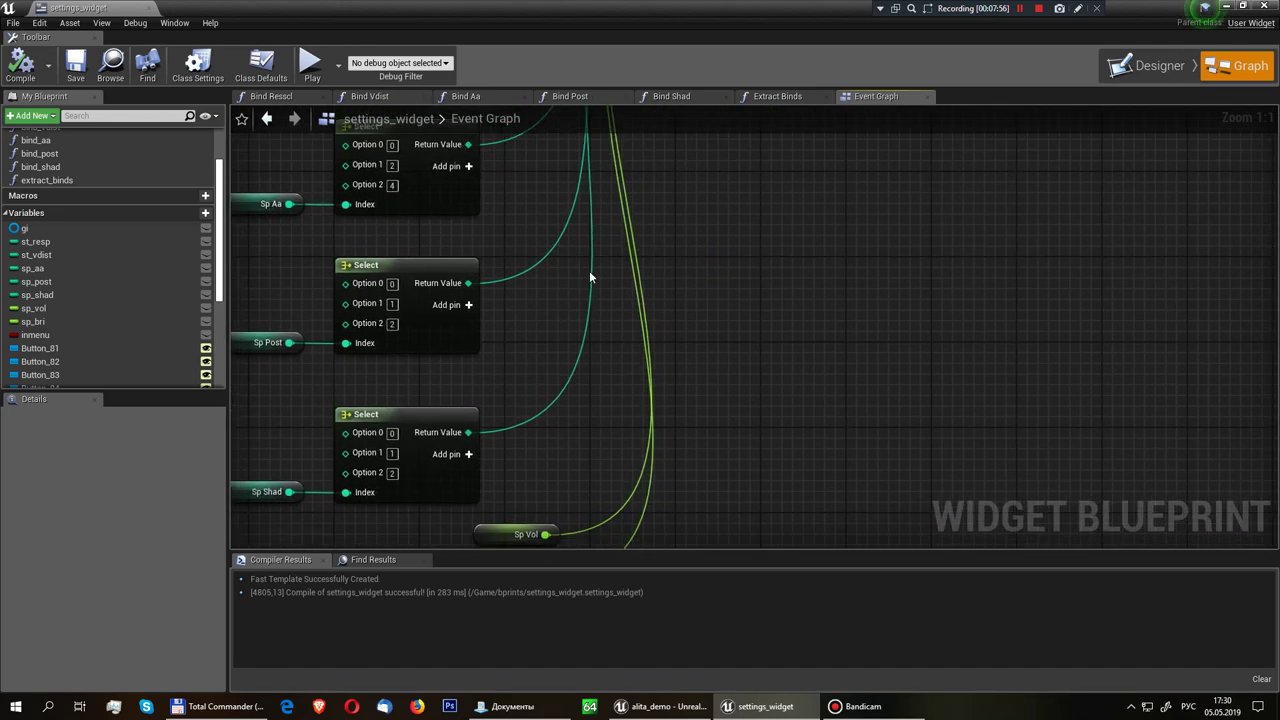
{"action": "left_click", "coordinate": [450, 345]}
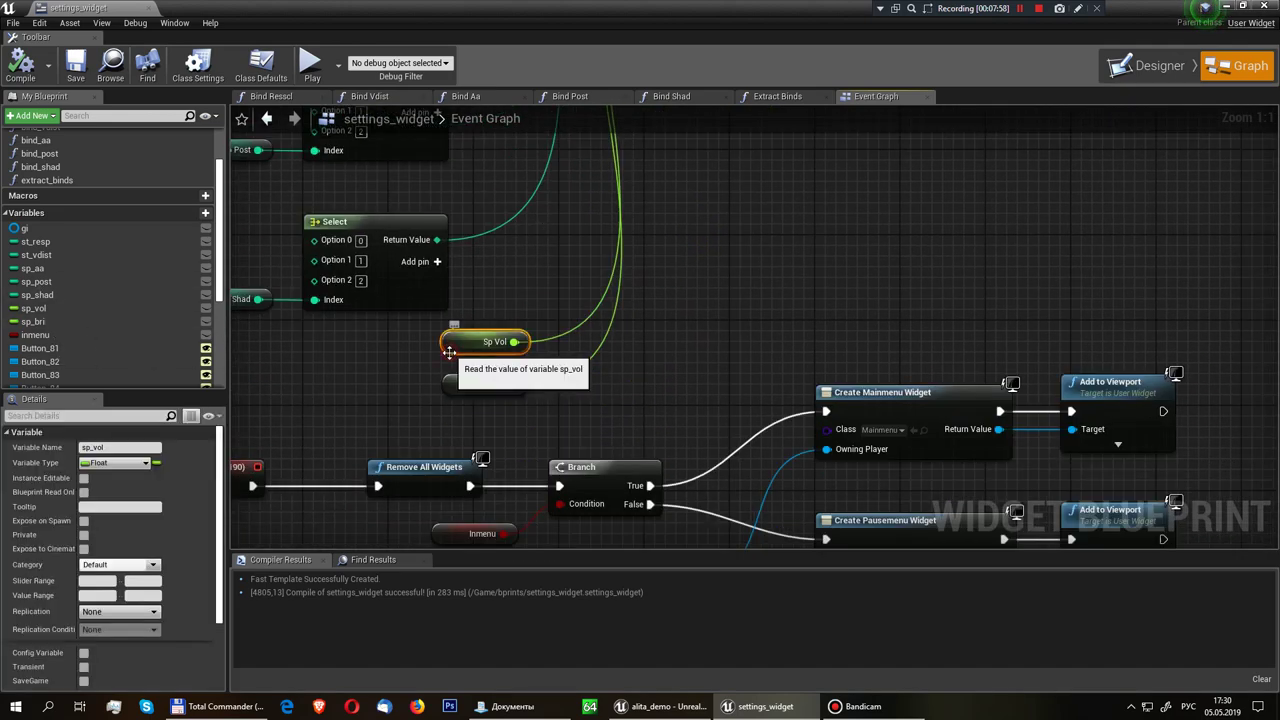
{"action": "left_click", "coordinate": [455, 390]}
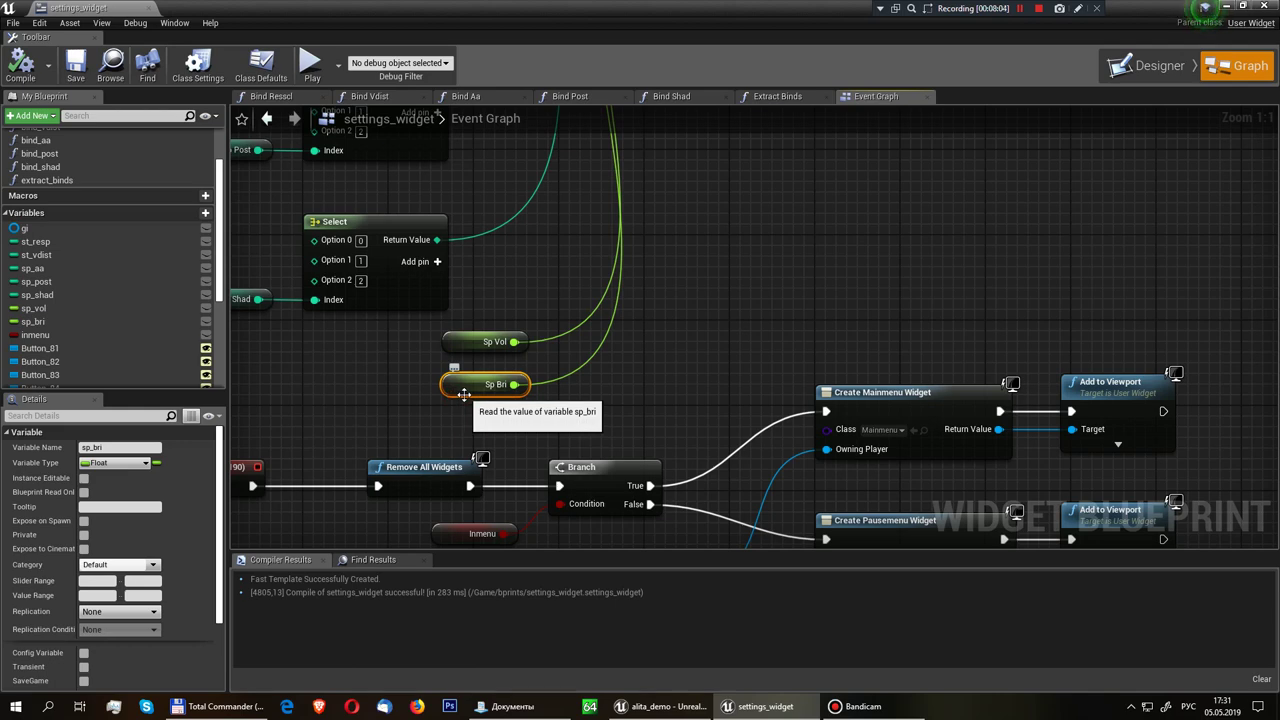
{"action": "right_click_drag", "start_coordinate": [465, 393], "coordinate": [587, 185]}
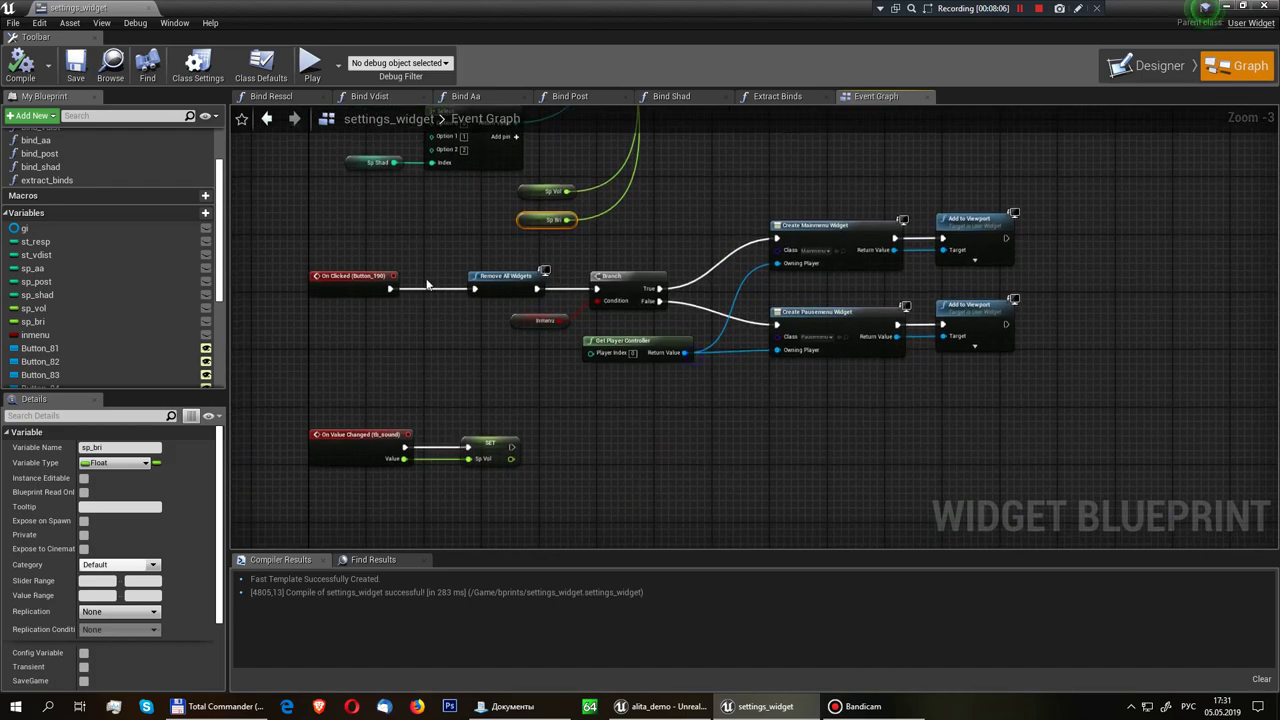
{"action": "right_click_drag", "start_coordinate": [534, 234], "coordinate": [448, 313]}
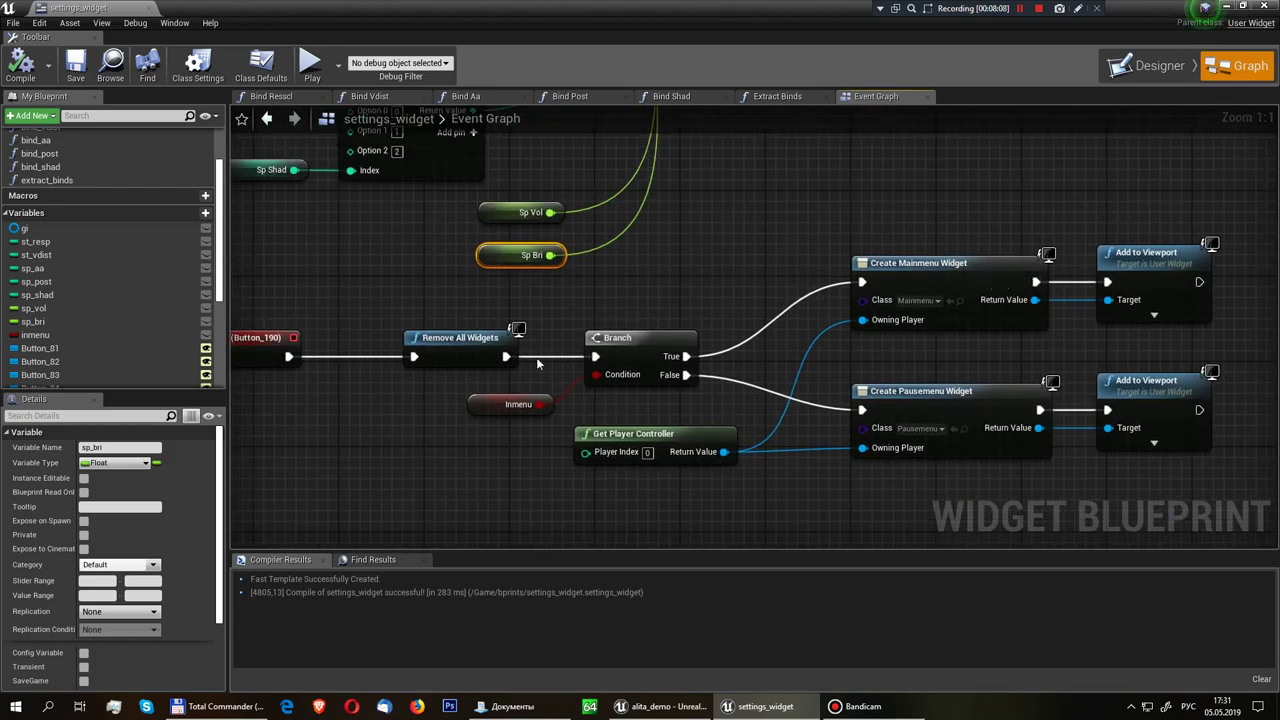
{"action": "right_click_drag", "start_coordinate": [310, 383], "coordinate": [410, 388]}
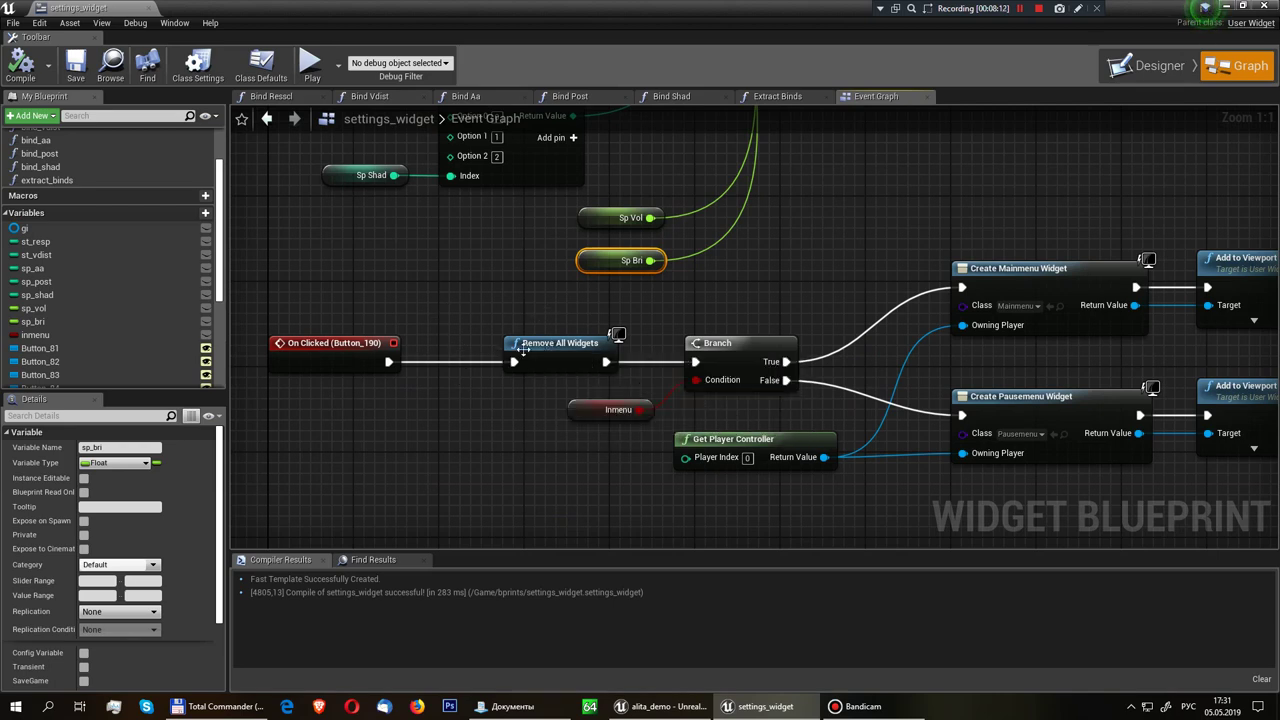
{"action": "left_click", "coordinate": [562, 366]}
{"action": "right_click_drag", "start_coordinate": [713, 351], "coordinate": [593, 367]}
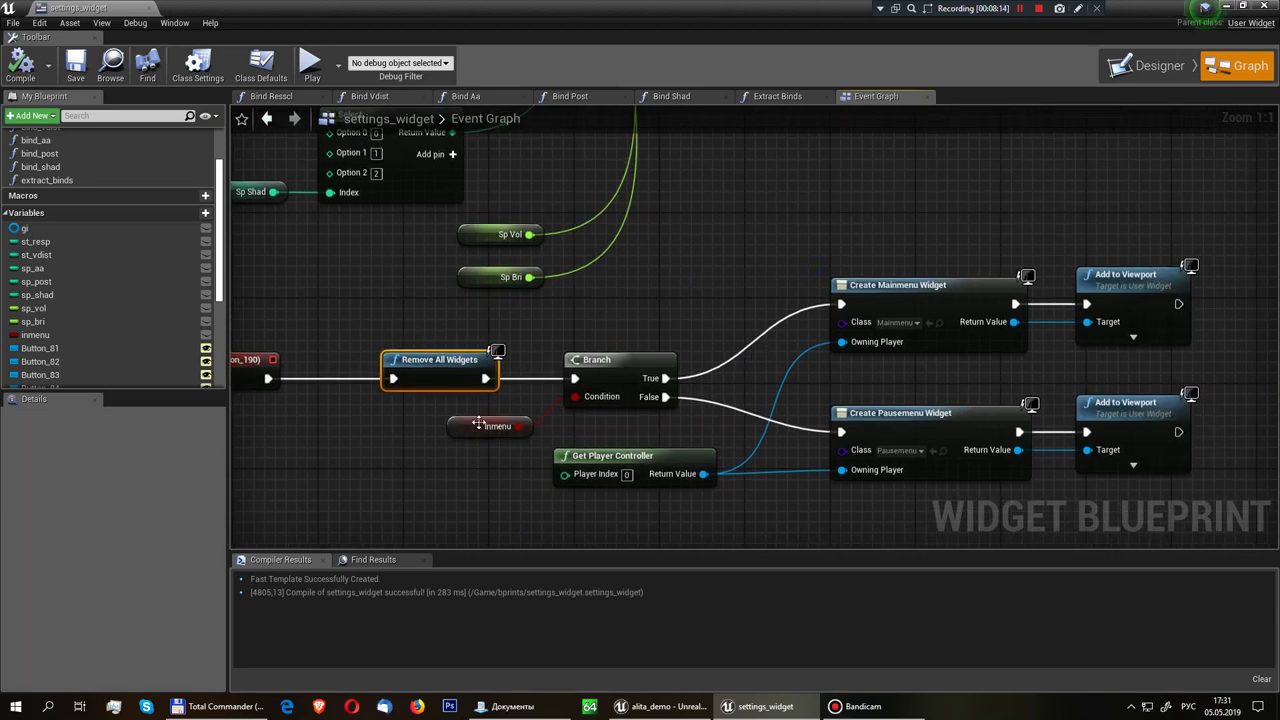
{"action": "mouse_move", "coordinate": [667, 294]}
{"action": "right_mouse_down"}
{"action": "mouse_move", "coordinate": [653, 312]}
{"action": "mouse_move", "coordinate": [484, 293]}
{"action": "right_mouse_up"}
{"action": "left_click", "coordinate": [745, 295]}
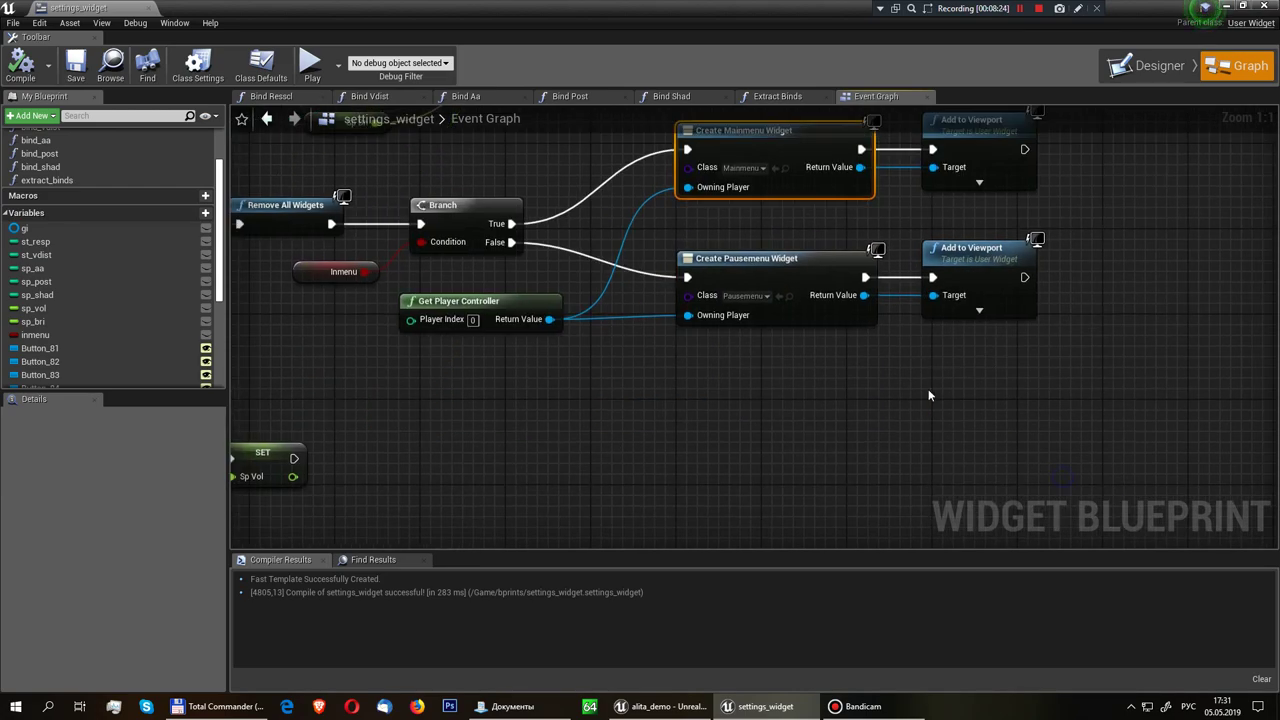
{"action": "scroll", "coordinate": [928, 389], "scroll_direction": "down", "scroll_amount": 2}
{"action": "scroll", "coordinate": [567, 465], "scroll_direction": "up", "scroll_amount": 2}
{"action": "right_click_drag", "start_coordinate": [567, 465], "coordinate": [543, 325]}
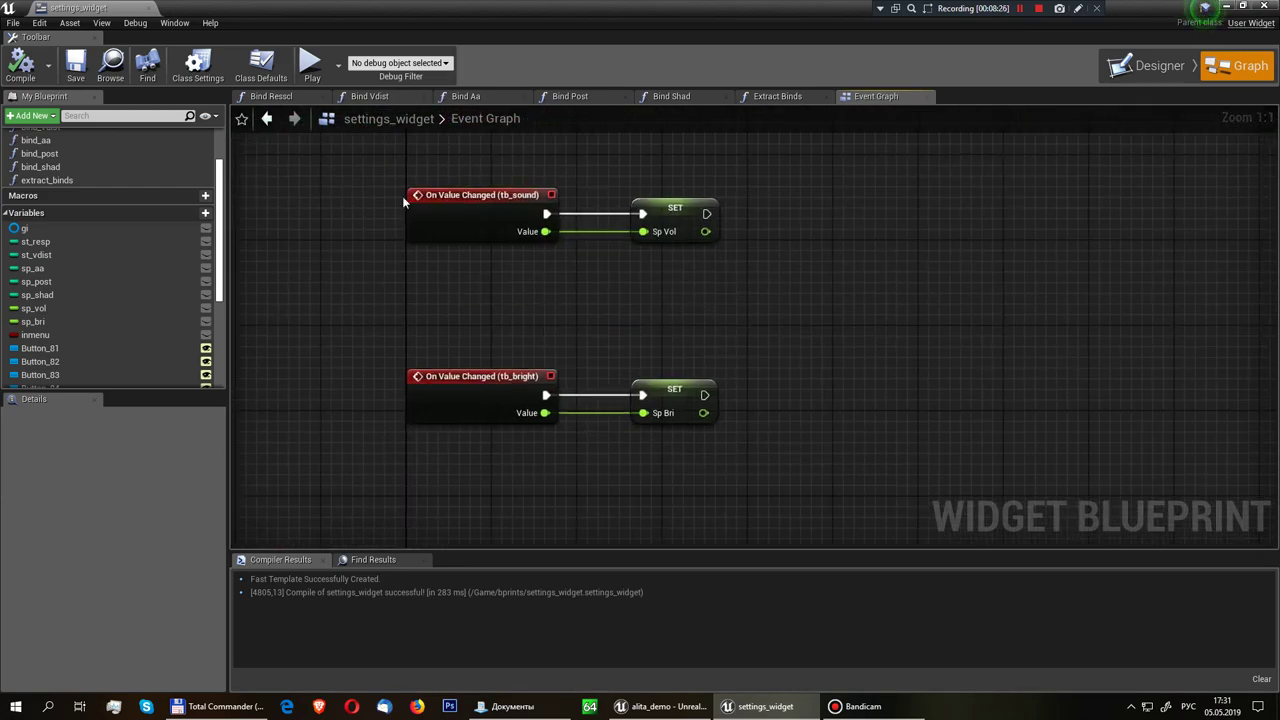
In Designer, select the brightness slider tb_bright and review its details
{"action": "left_click", "coordinate": [1148, 65]}
{"action": "scroll", "coordinate": [635, 298], "scroll_direction": "up", "scroll_amount": 4}
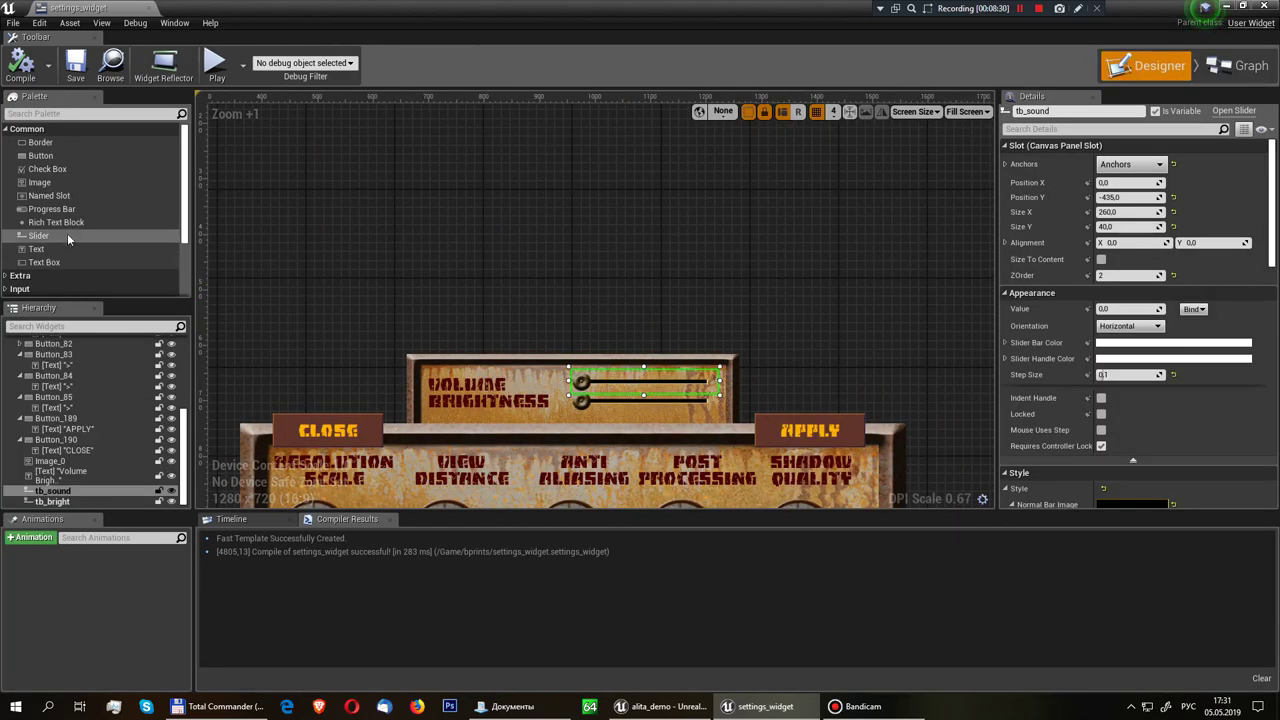
{"action": "left_click", "coordinate": [601, 402]}
{"action": "scroll", "coordinate": [612, 408], "scroll_direction": "up", "scroll_amount": 4}
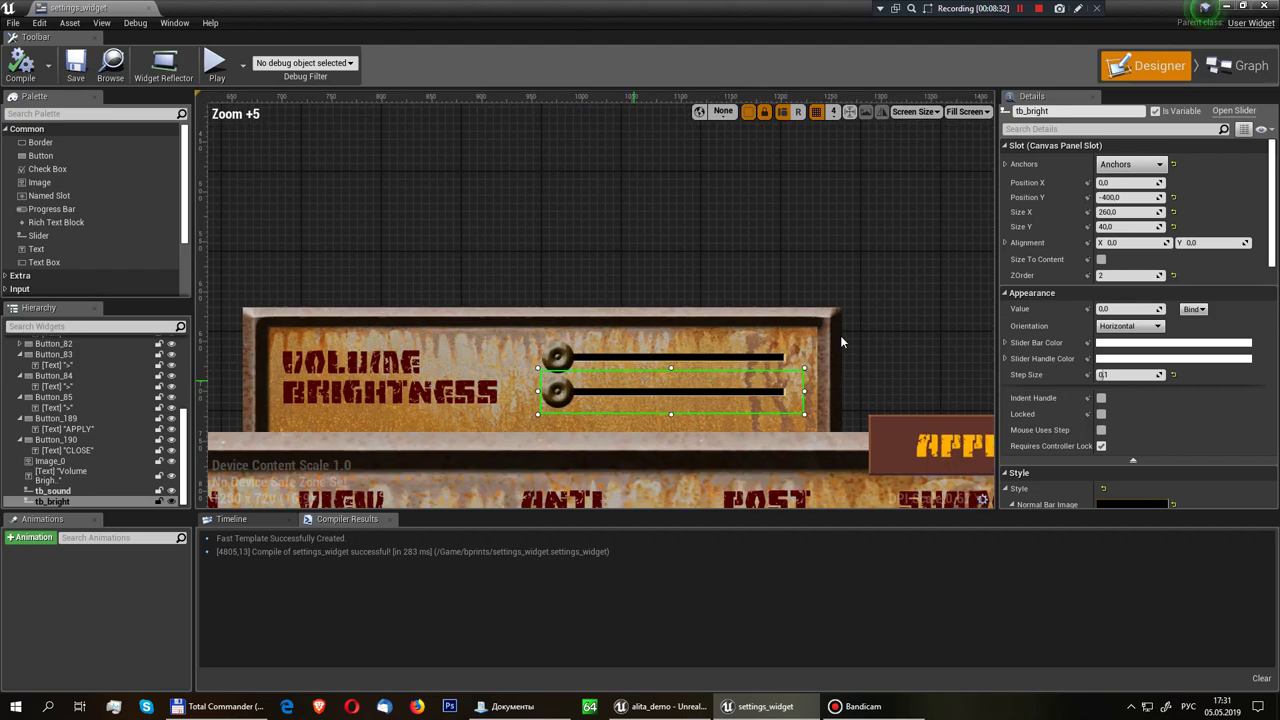
{"action": "scroll", "coordinate": [1120, 380], "scroll_direction": "down", "scroll_amount": 2}
{"action": "scroll", "coordinate": [1130, 395], "scroll_direction": "down", "scroll_amount": 2}
{"action": "scroll", "coordinate": [1140, 405], "scroll_direction": "down", "scroll_amount": 3}
{"action": "scroll", "coordinate": [1143, 410], "scroll_direction": "down", "scroll_amount": 2}
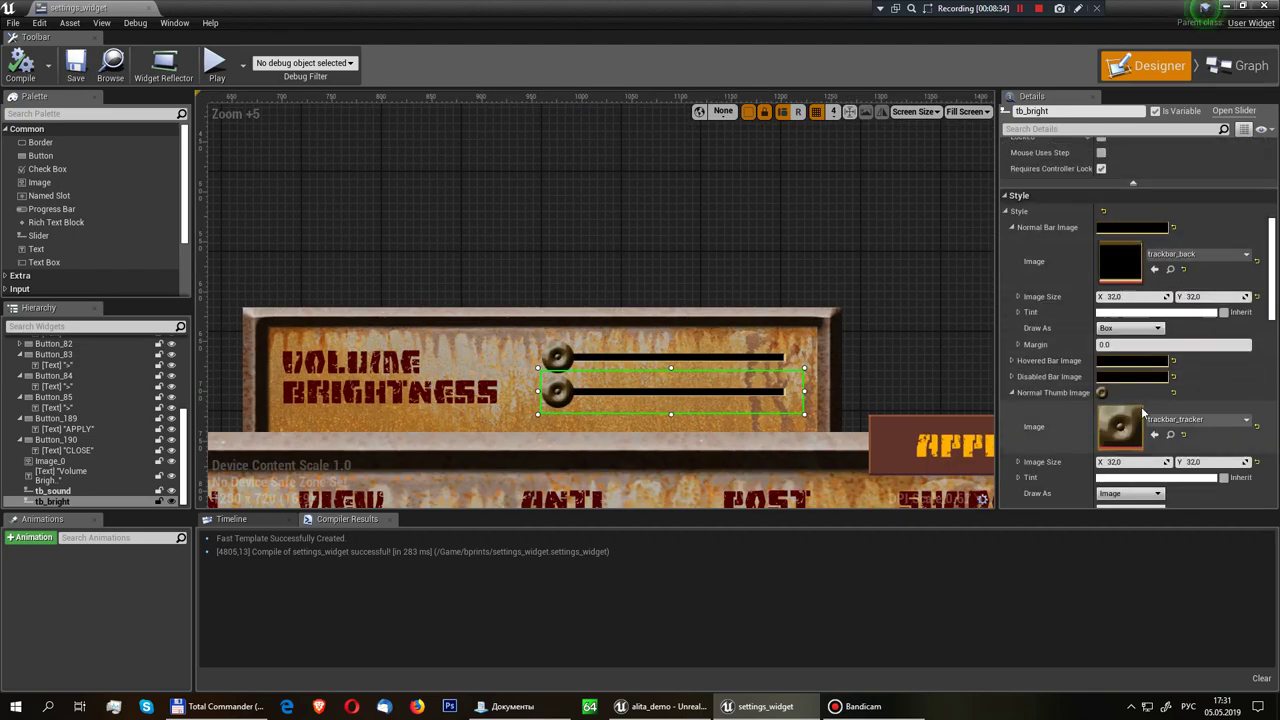
{"action": "scroll", "coordinate": [1143, 410], "scroll_direction": "down", "scroll_amount": 2}
{"action": "scroll", "coordinate": [1143, 410], "scroll_direction": "down", "scroll_amount": 1}
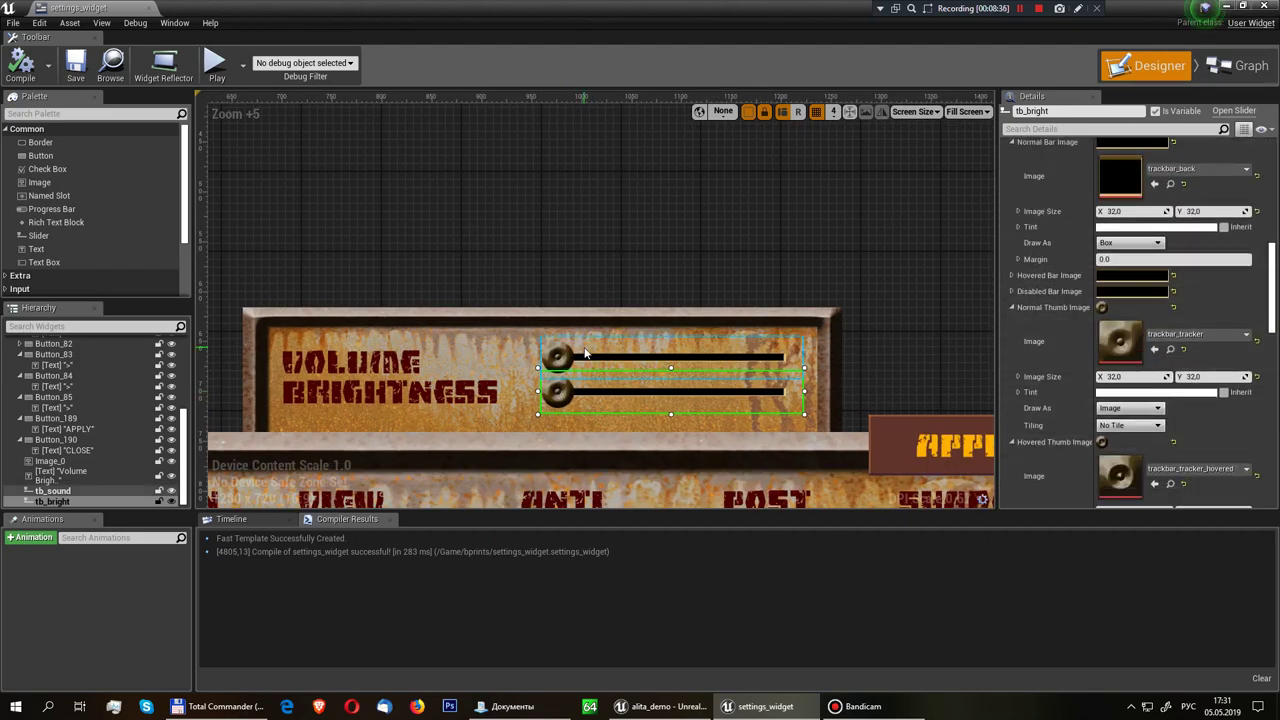
Set the volume slider tb_sound's default value to 1.0
{"action": "left_click", "coordinate": [584, 354]}
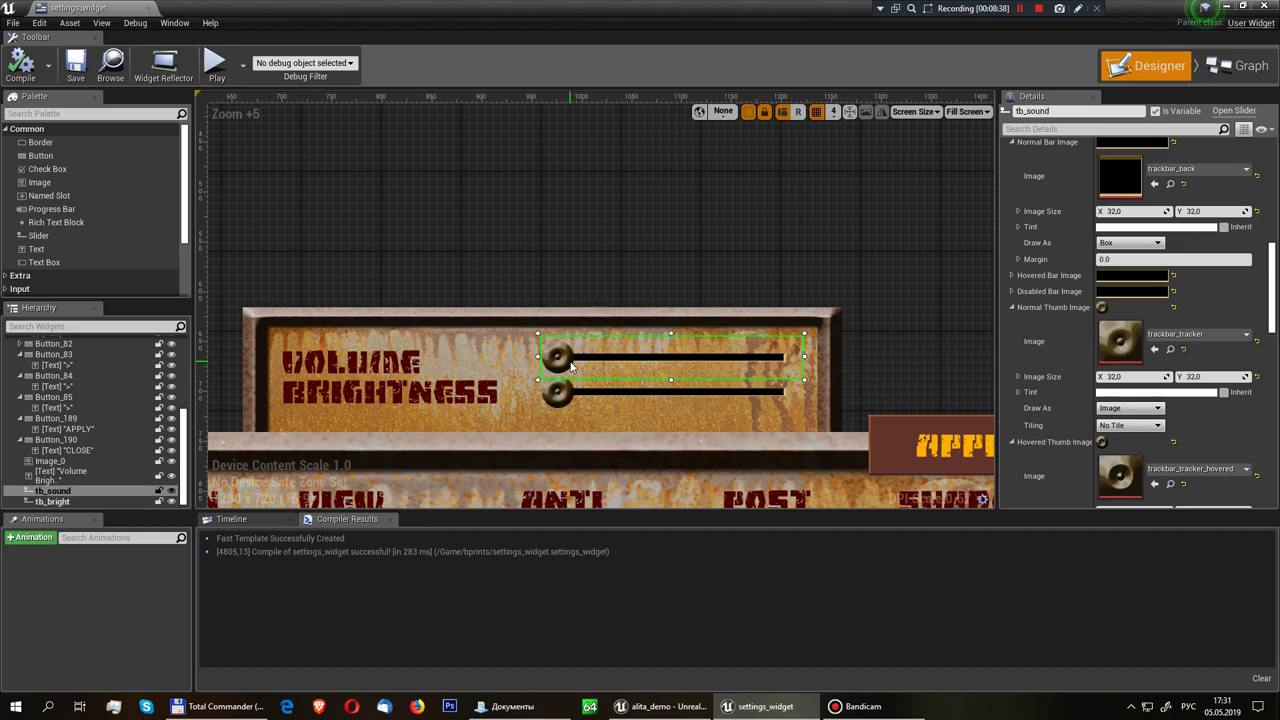
{"action": "scroll", "coordinate": [1108, 318], "scroll_direction": "down", "scroll_amount": 2}
{"action": "scroll", "coordinate": [1108, 318], "scroll_direction": "down", "scroll_amount": 1}
{"action": "scroll", "coordinate": [1108, 318], "scroll_direction": "down", "scroll_amount": 1}
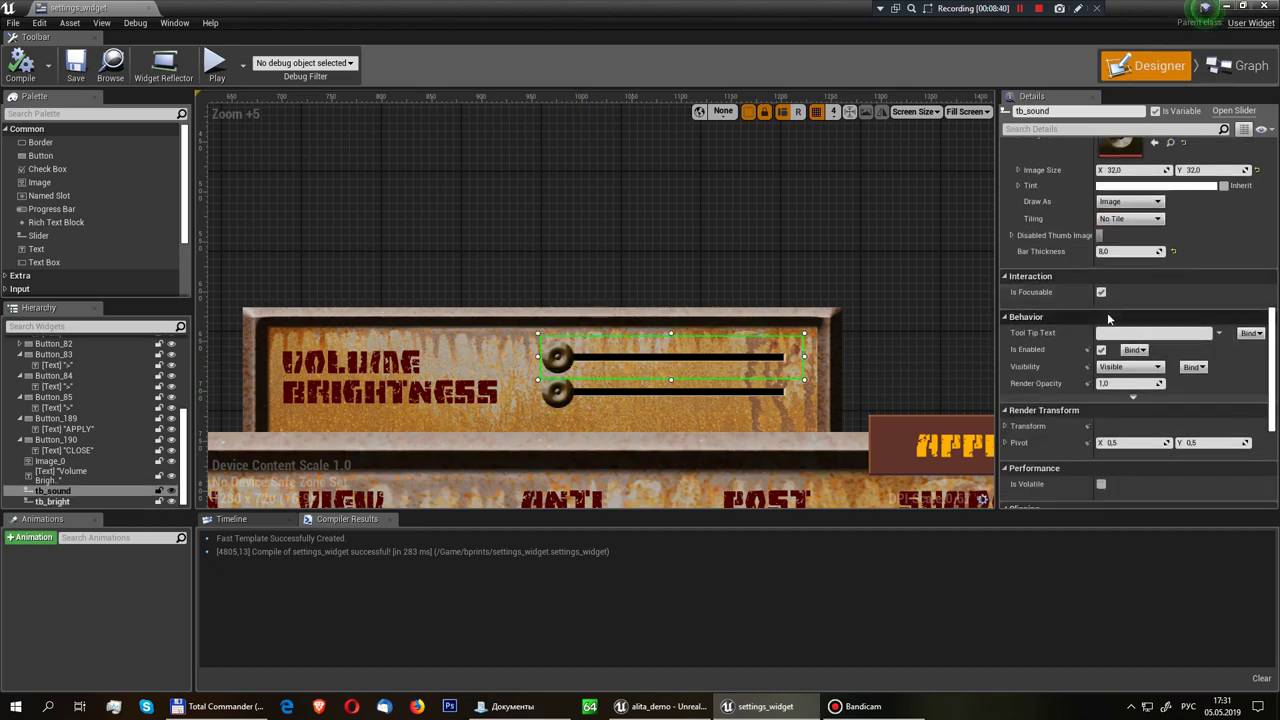
{"action": "scroll", "coordinate": [1108, 330], "scroll_direction": "up", "scroll_amount": 5}
{"action": "scroll", "coordinate": [1104, 360], "scroll_direction": "up", "scroll_amount": 5}
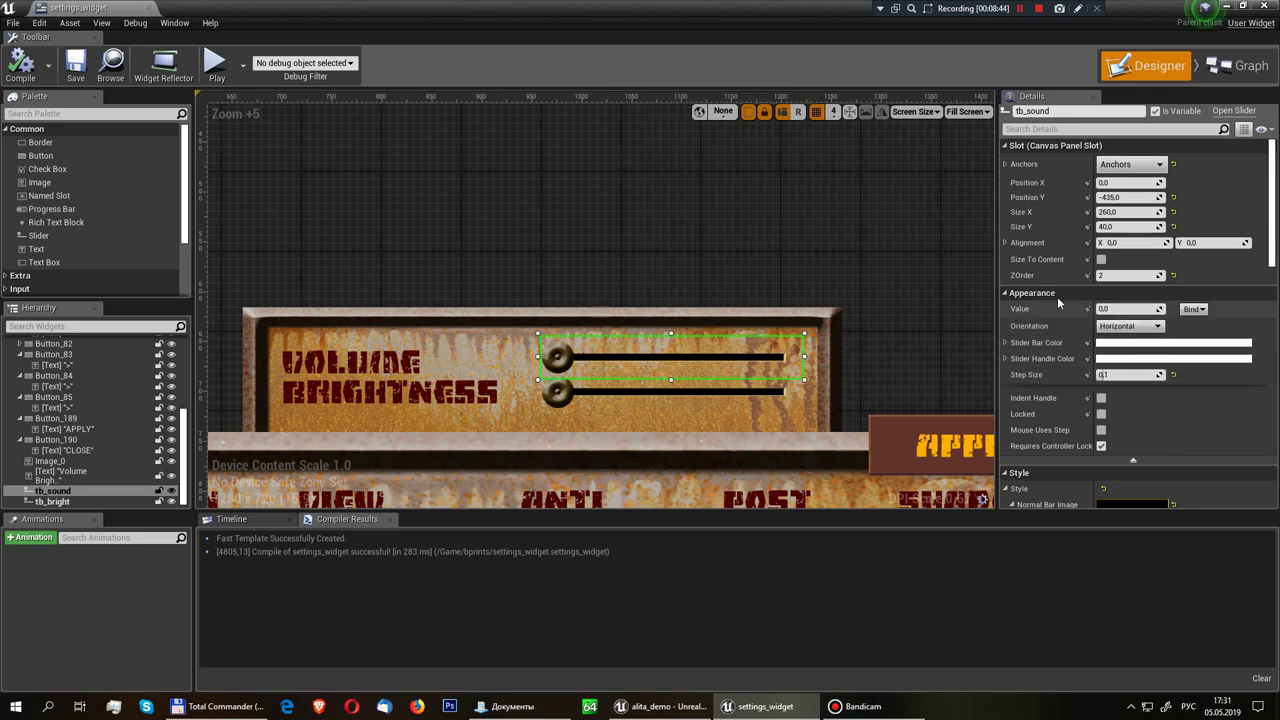
{"action": "left_click_drag", "start_coordinate": [1128, 309], "coordinate": [1200, 309]}
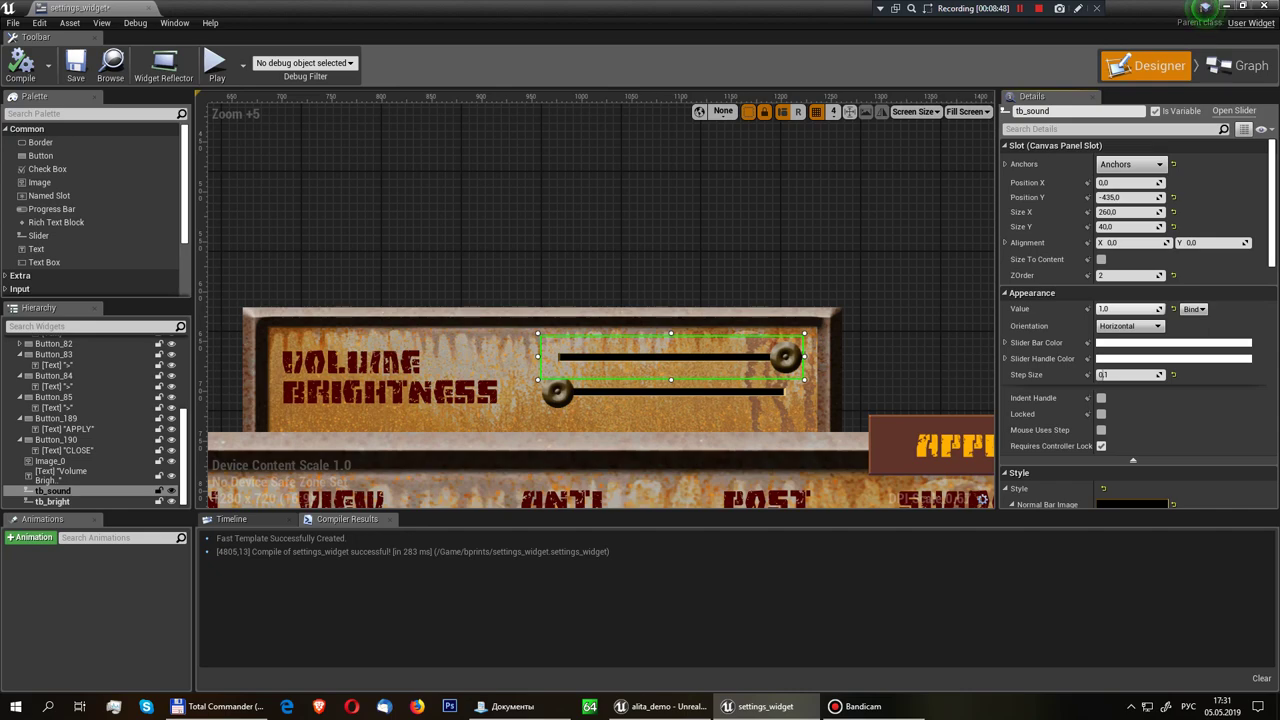
Inspect the Sp Vol setter in the event graph, then open the Applygsettings function
{"action": "left_click", "coordinate": [1250, 68]}
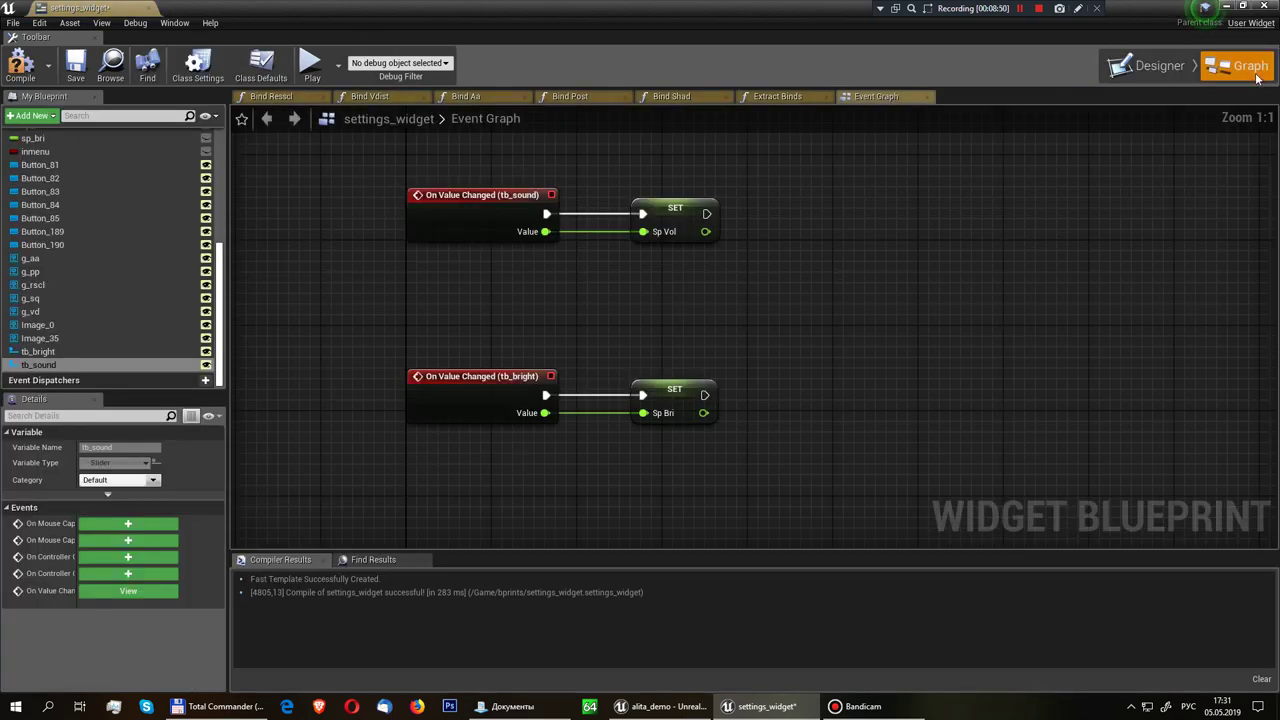
{"action": "left_click", "coordinate": [670, 210]}
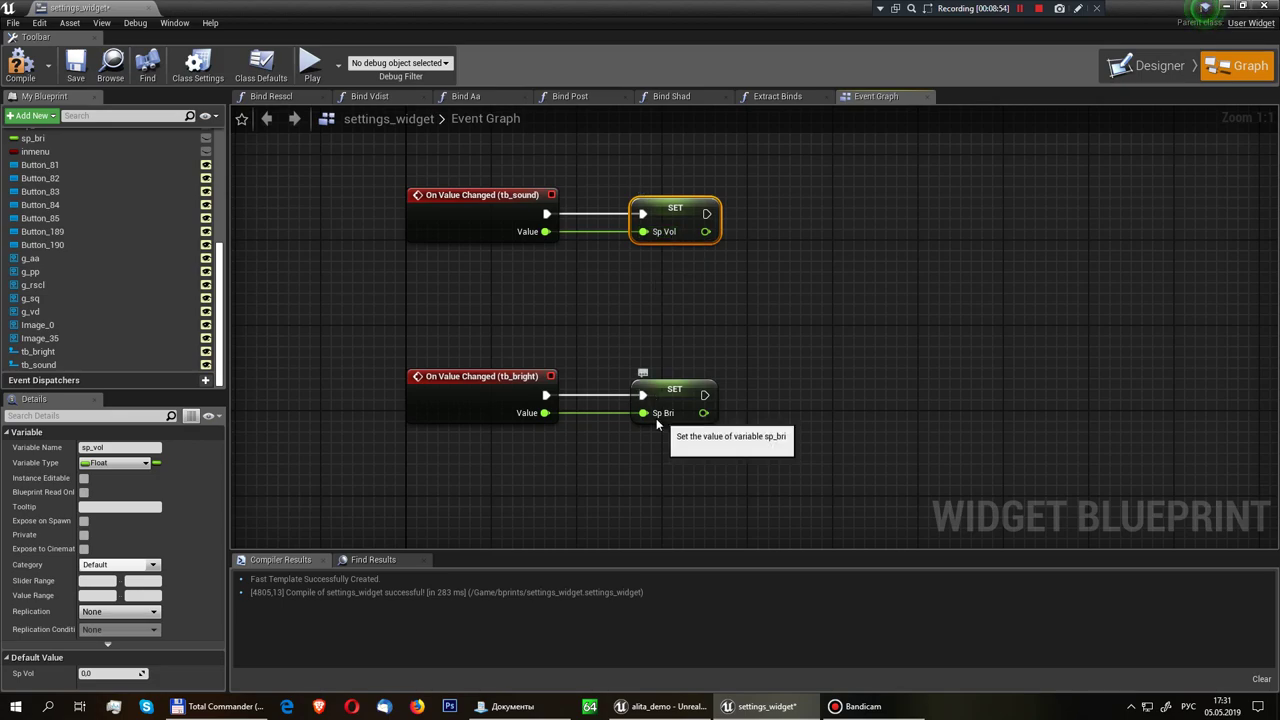
{"action": "scroll", "coordinate": [755, 419], "scroll_direction": "down", "scroll_amount": 4}
{"action": "scroll", "coordinate": [755, 419], "scroll_direction": "down", "scroll_amount": 2}
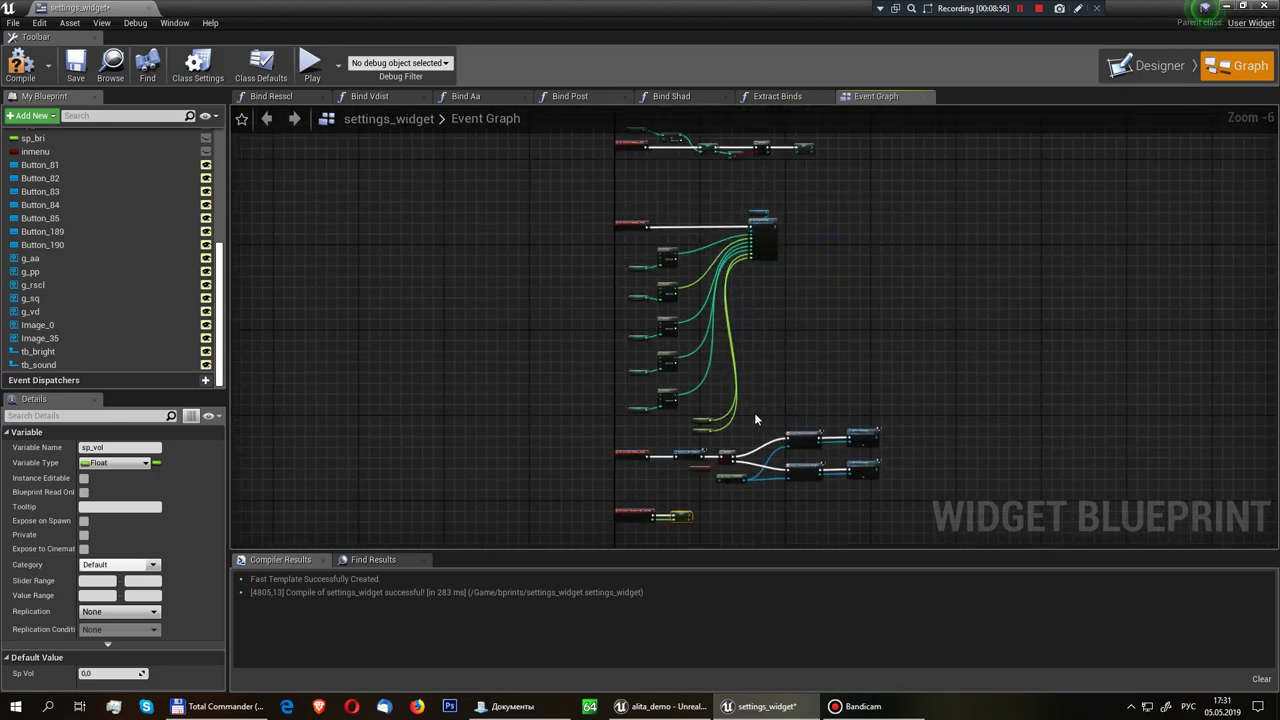
{"action": "scroll", "coordinate": [747, 194], "scroll_direction": "up", "scroll_amount": 5}
{"action": "scroll", "coordinate": [747, 194], "scroll_direction": "up", "scroll_amount": 1}
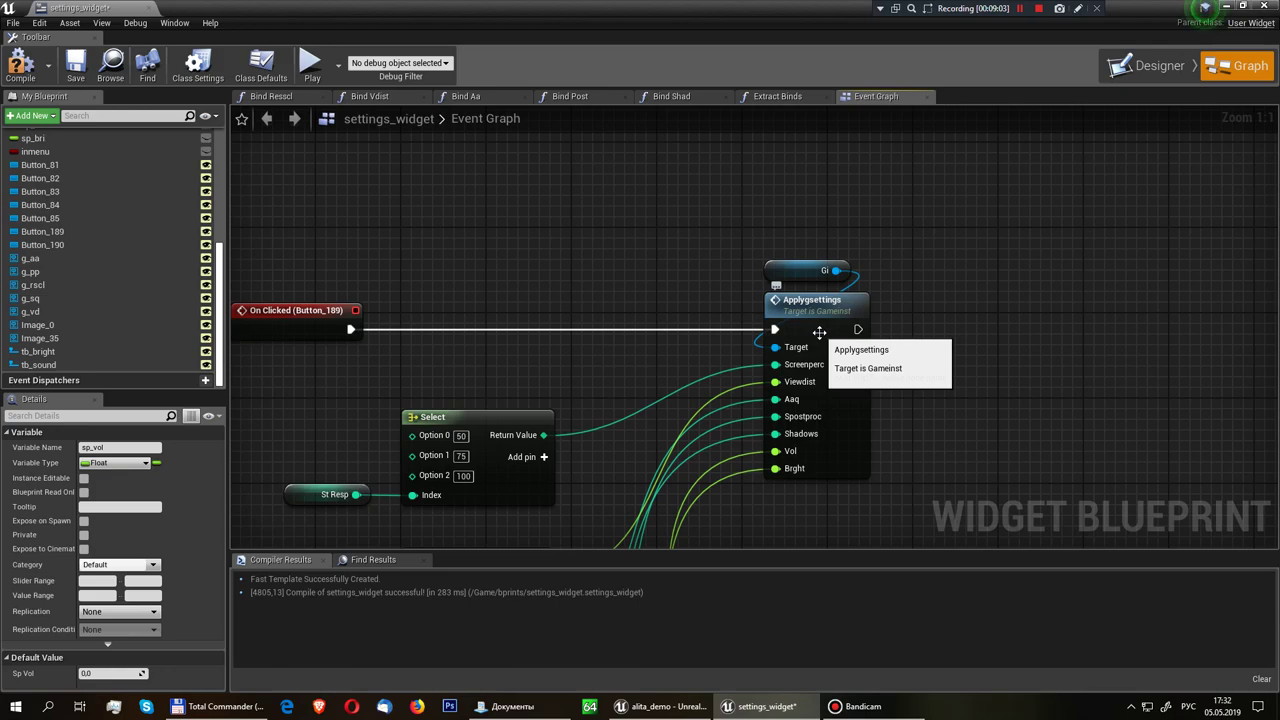
{"action": "double_click", "coordinate": [819, 332]}
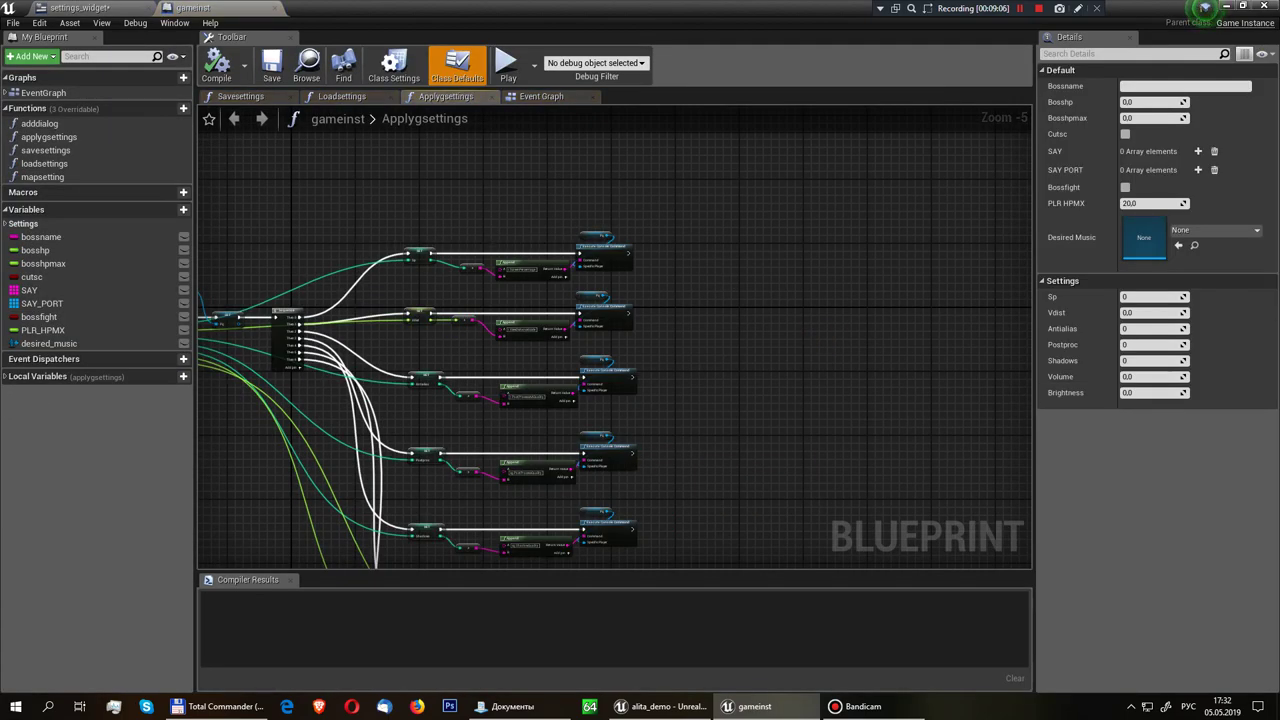
{"action": "right_click_drag", "start_coordinate": [398, 400], "coordinate": [558, 375]}
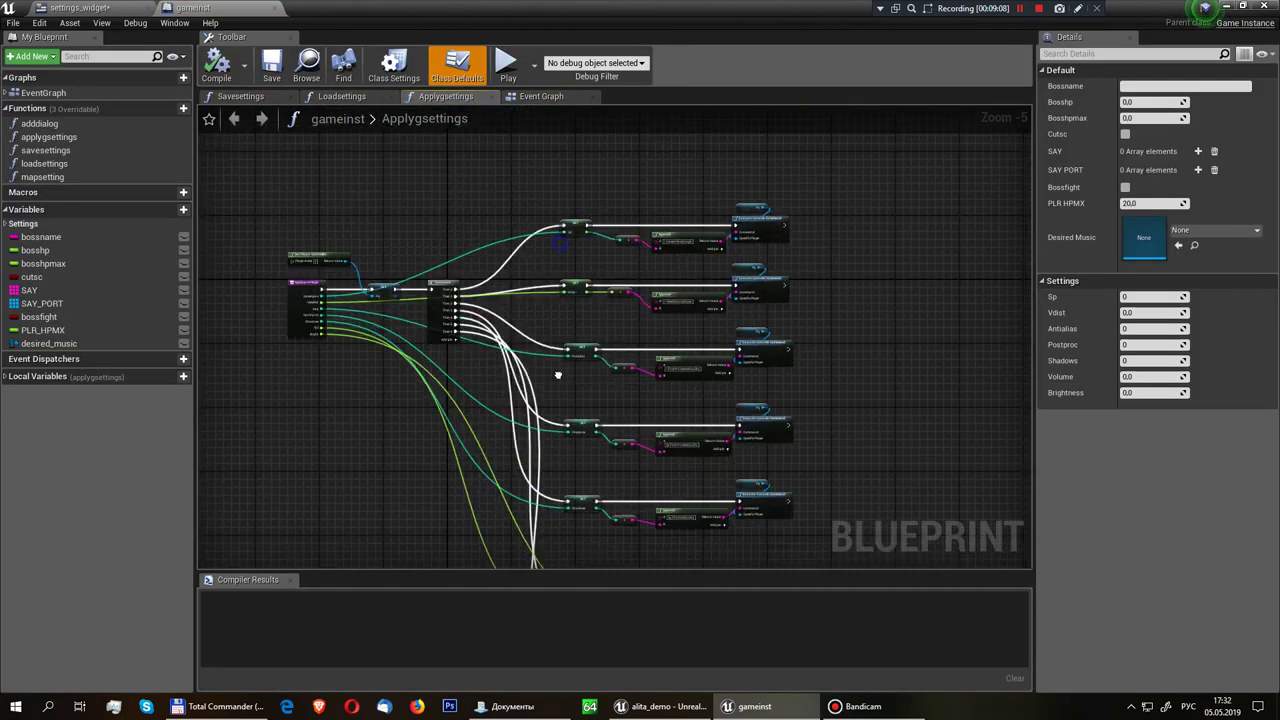
{"action": "scroll", "coordinate": [558, 375], "scroll_direction": "up", "scroll_amount": 1}
{"action": "scroll", "coordinate": [766, 266], "scroll_direction": "up", "scroll_amount": 4}
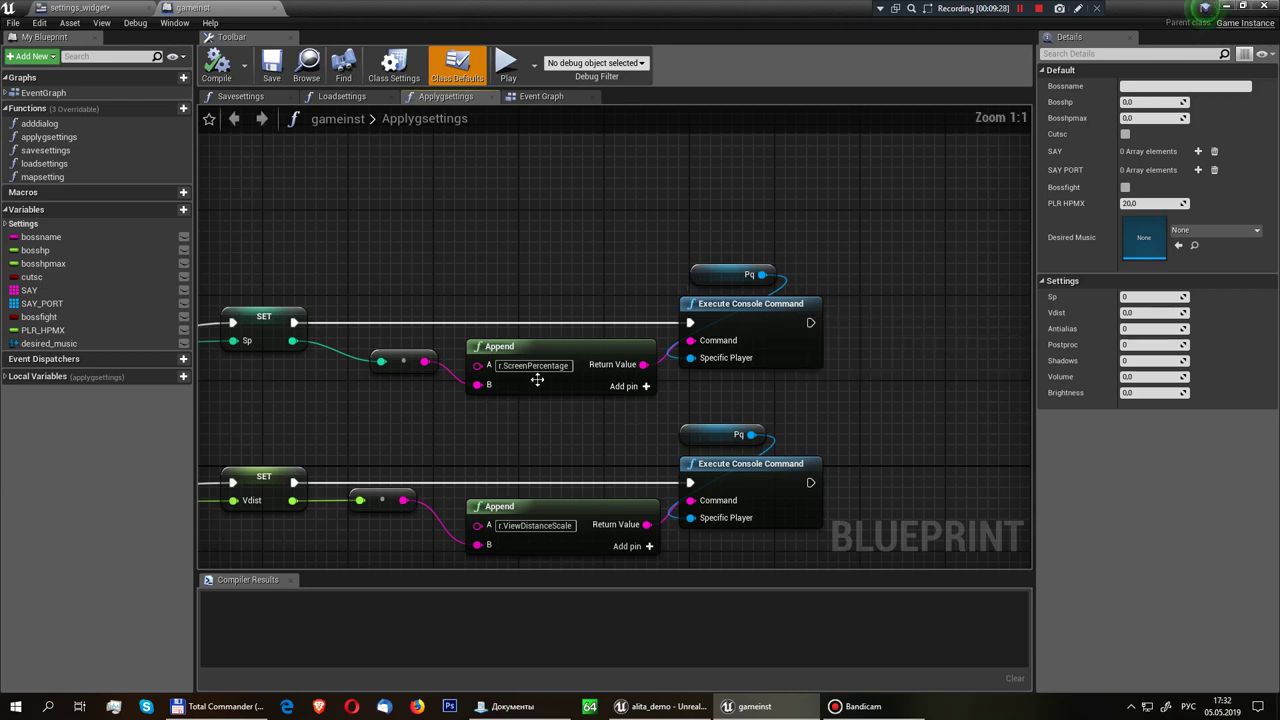
{"action": "right_click_drag", "start_coordinate": [537, 380], "coordinate": [581, 368]}
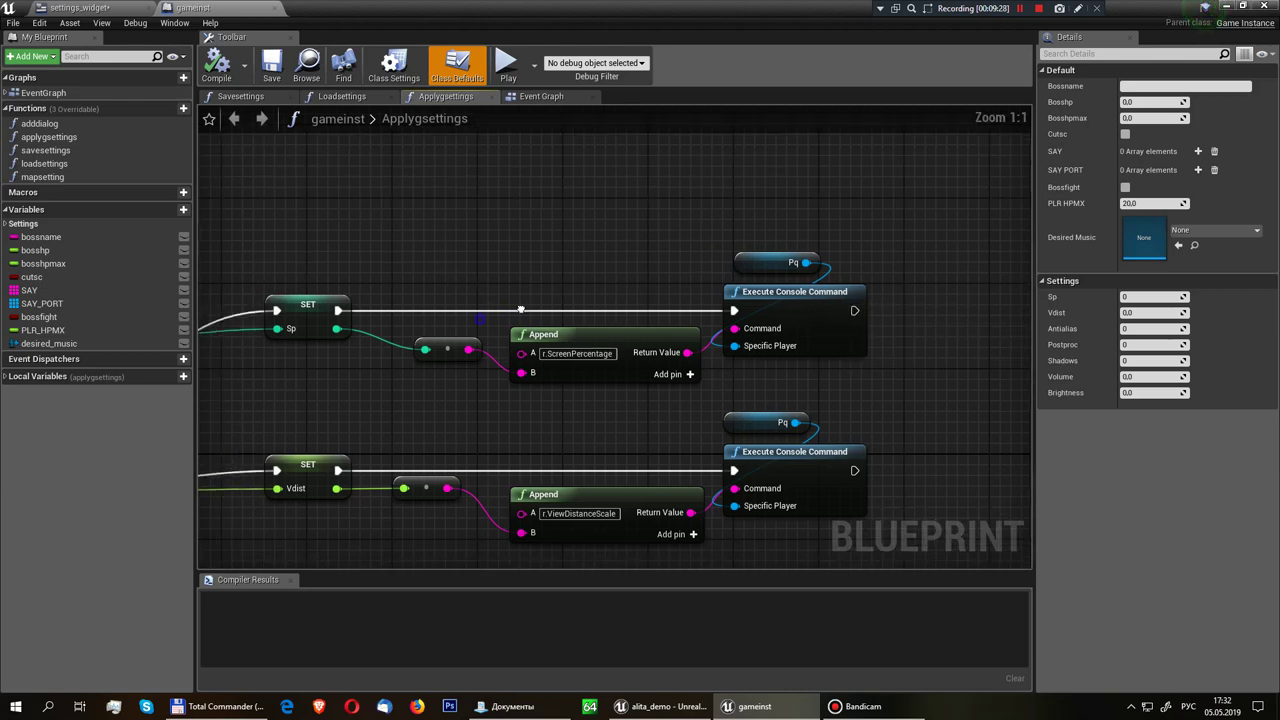
{"action": "left_click", "coordinate": [576, 354]}
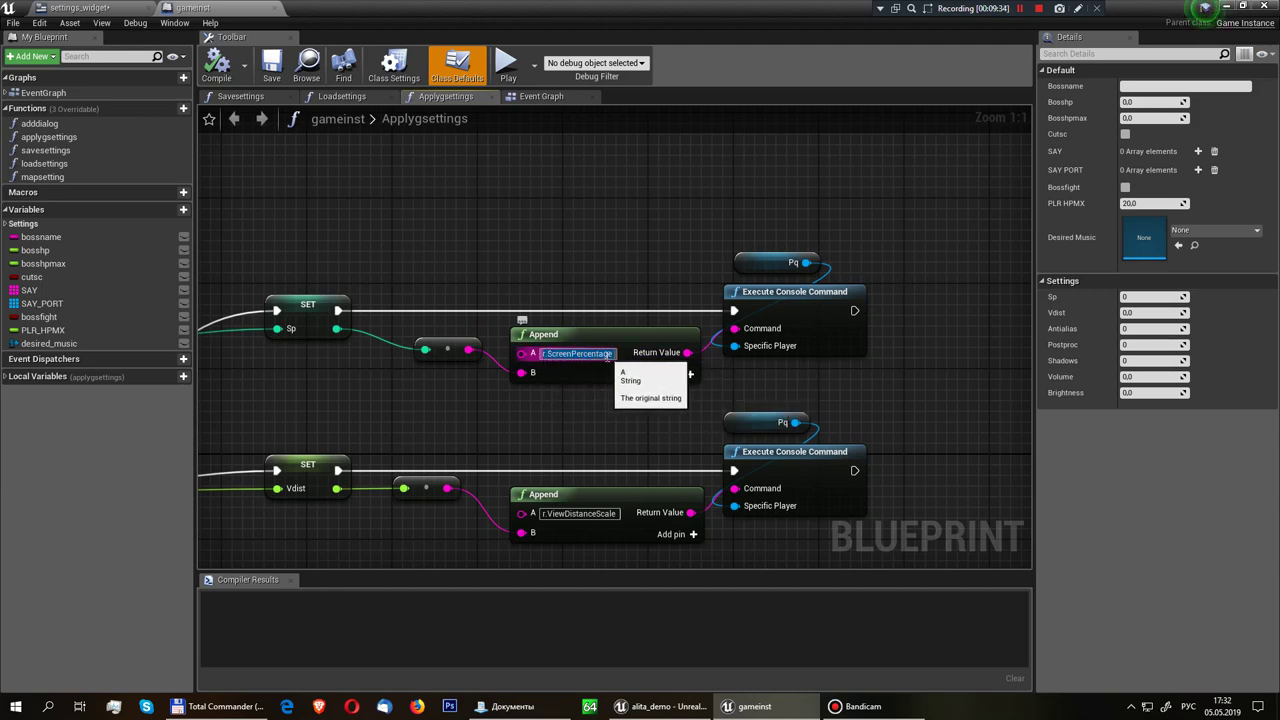
{"action": "mouse_move", "coordinate": [424, 406]}
{"action": "right_mouse_down"}
{"action": "mouse_move", "coordinate": [547, 406]}
{"action": "mouse_move", "coordinate": [684, 317]}
{"action": "right_mouse_up"}
{"action": "scroll", "coordinate": [473, 399], "scroll_direction": "down", "scroll_amount": 2}
{"action": "scroll", "coordinate": [400, 396], "scroll_direction": "up", "scroll_amount": 2}
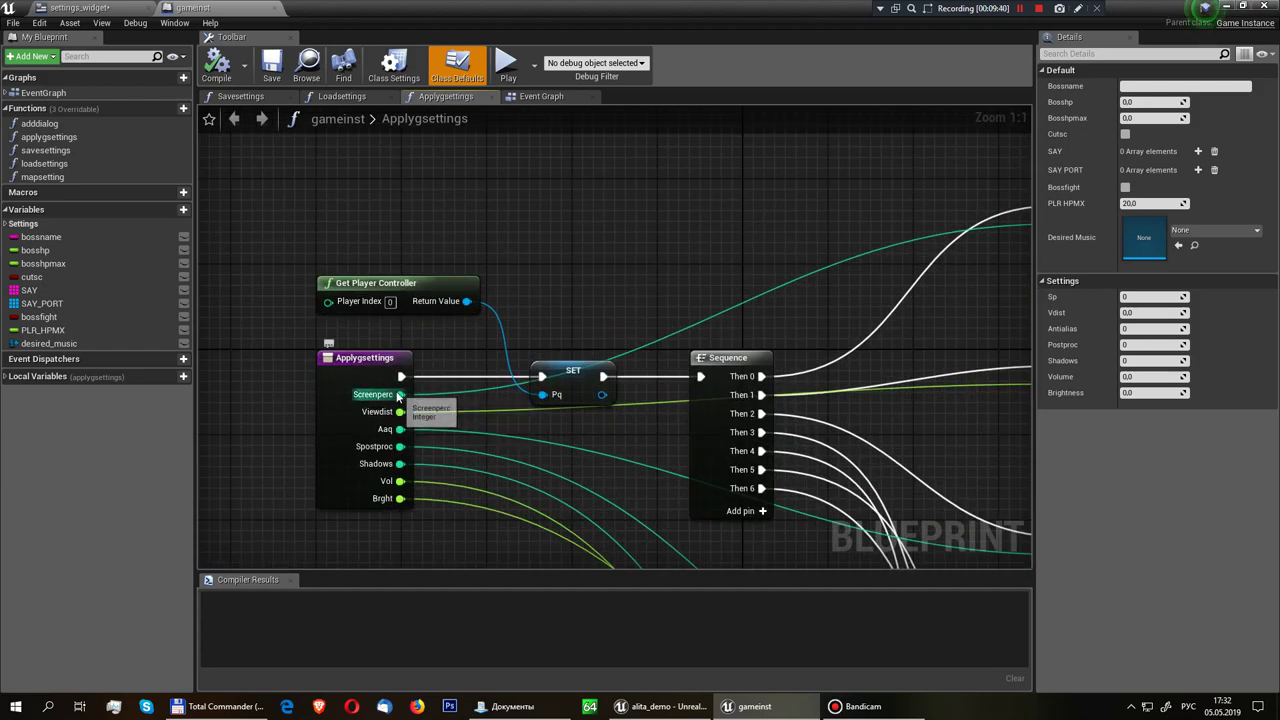
{"action": "right_click_drag", "start_coordinate": [749, 286], "coordinate": [285, 374]}
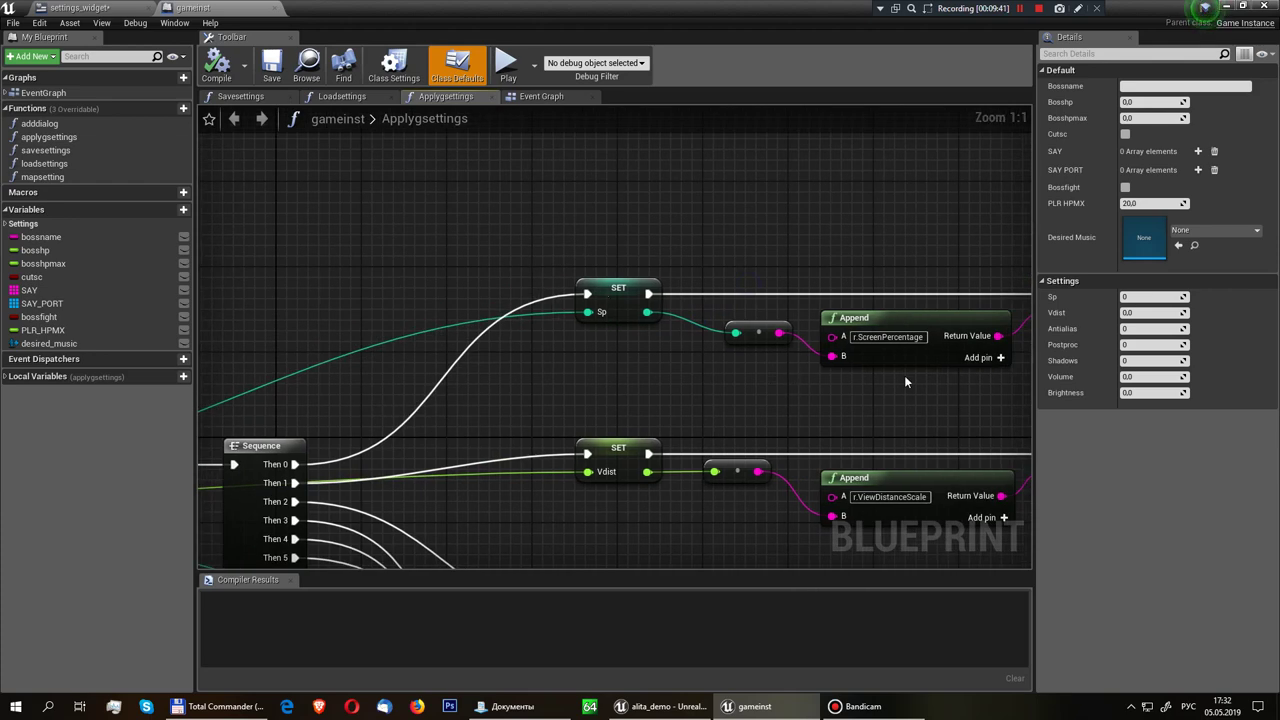
{"action": "left_click", "coordinate": [940, 350]}
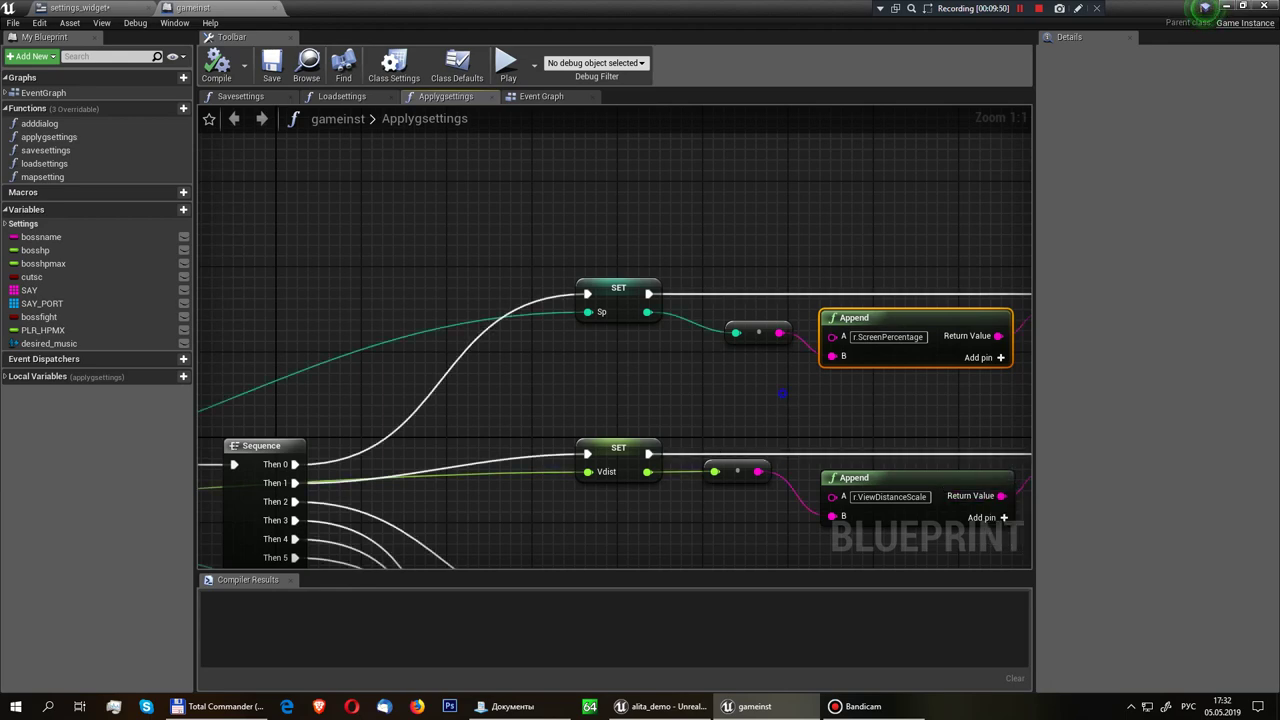
{"action": "right_click_drag", "start_coordinate": [720, 390], "coordinate": [394, 403]}
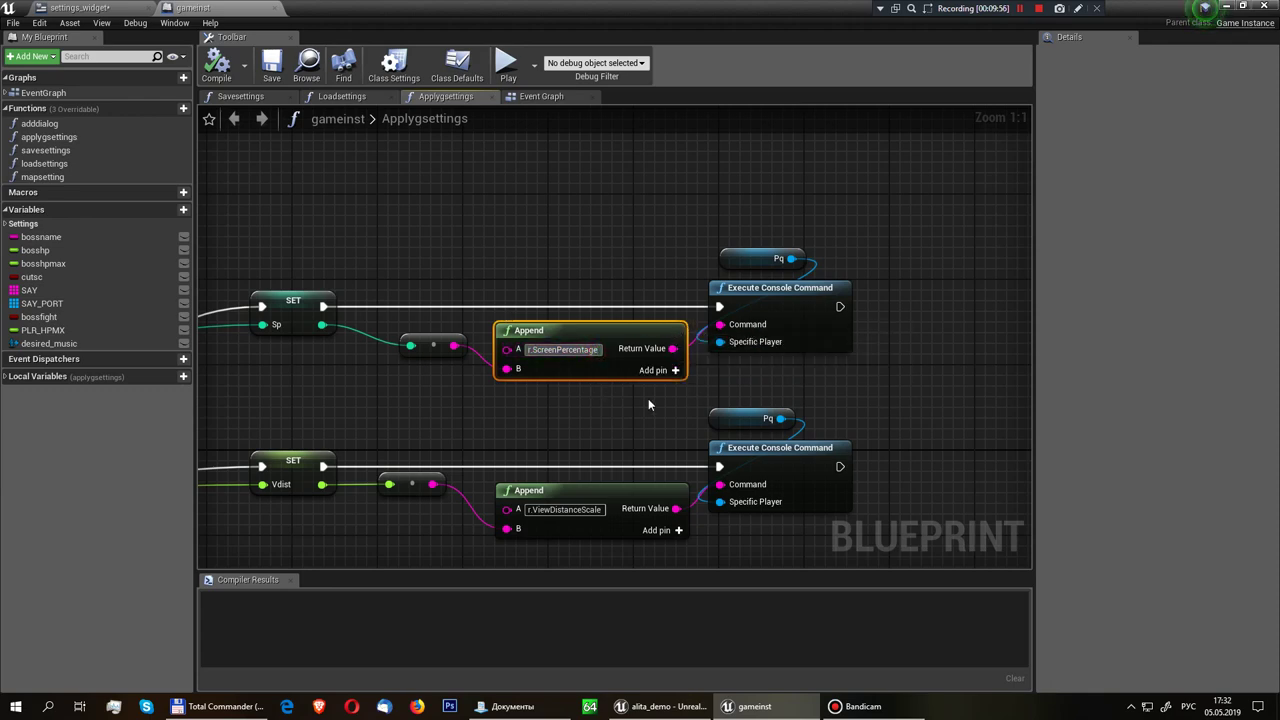
{"action": "left_click", "coordinate": [921, 380]}
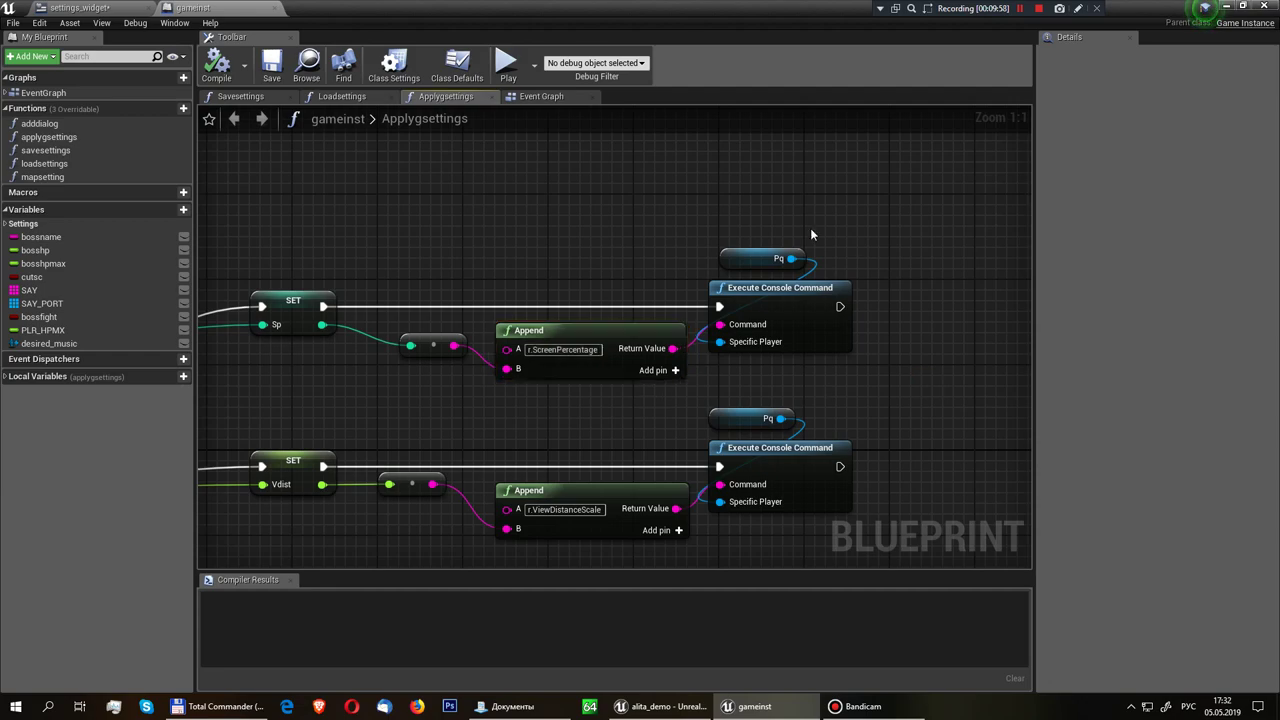
{"action": "scroll", "coordinate": [561, 298], "scroll_direction": "down", "scroll_amount": 6}
{"action": "scroll", "coordinate": [380, 340], "scroll_direction": "up", "scroll_amount": 6}
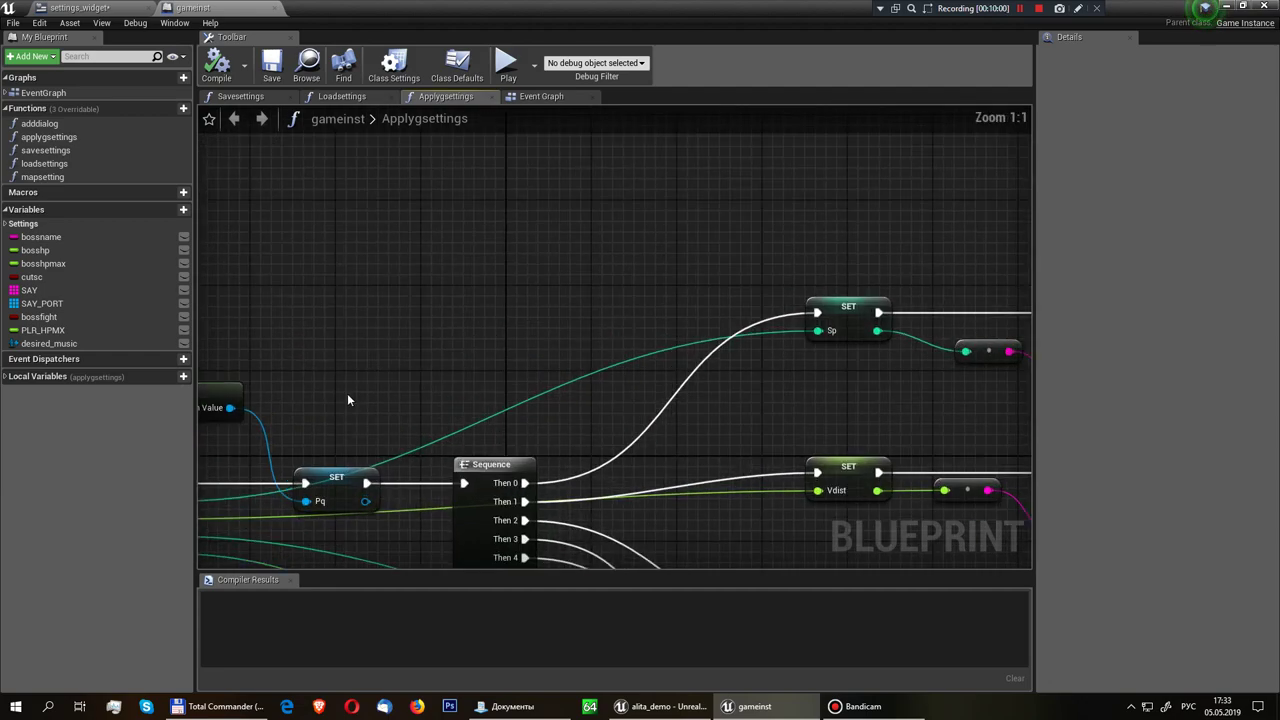
{"action": "right_click_drag", "start_coordinate": [347, 393], "coordinate": [642, 323]}
{"action": "scroll", "coordinate": [583, 303], "scroll_direction": "down", "scroll_amount": 1}
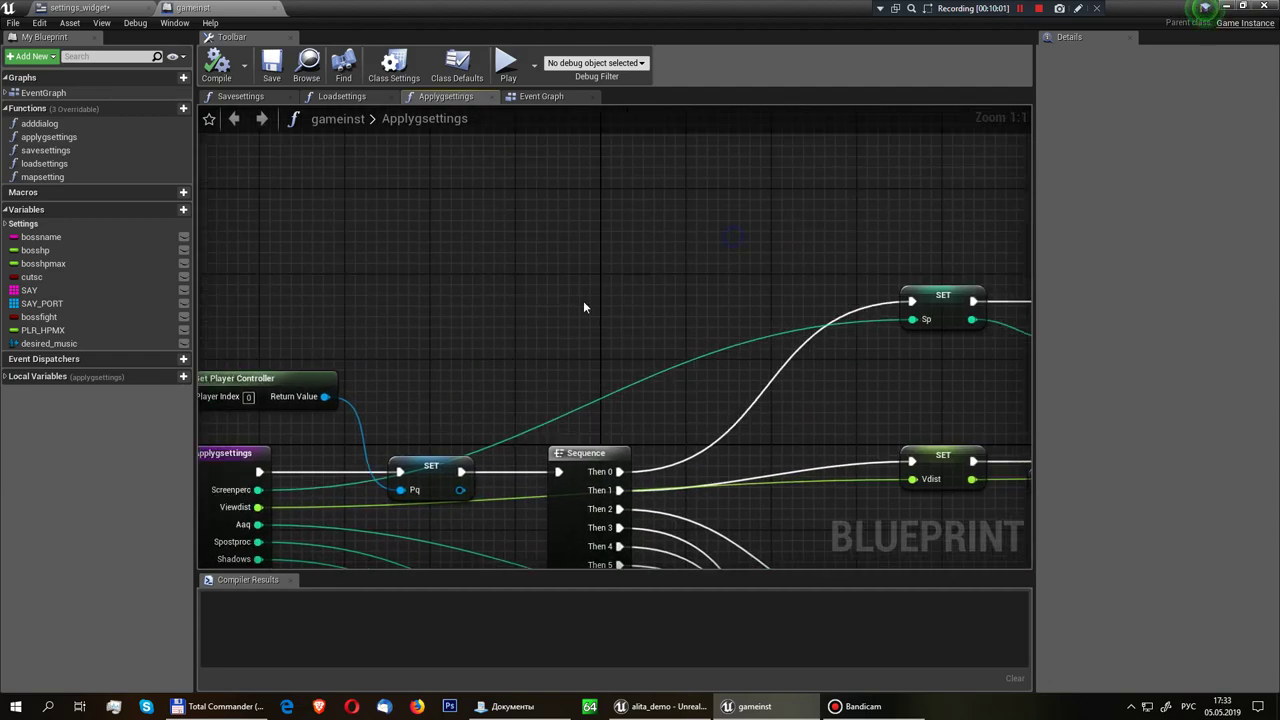
{"action": "scroll", "coordinate": [583, 303], "scroll_direction": "down", "scroll_amount": 3}
{"action": "scroll", "coordinate": [603, 330], "scroll_direction": "up", "scroll_amount": 4}
{"action": "scroll", "coordinate": [465, 323], "scroll_direction": "down", "scroll_amount": 1}
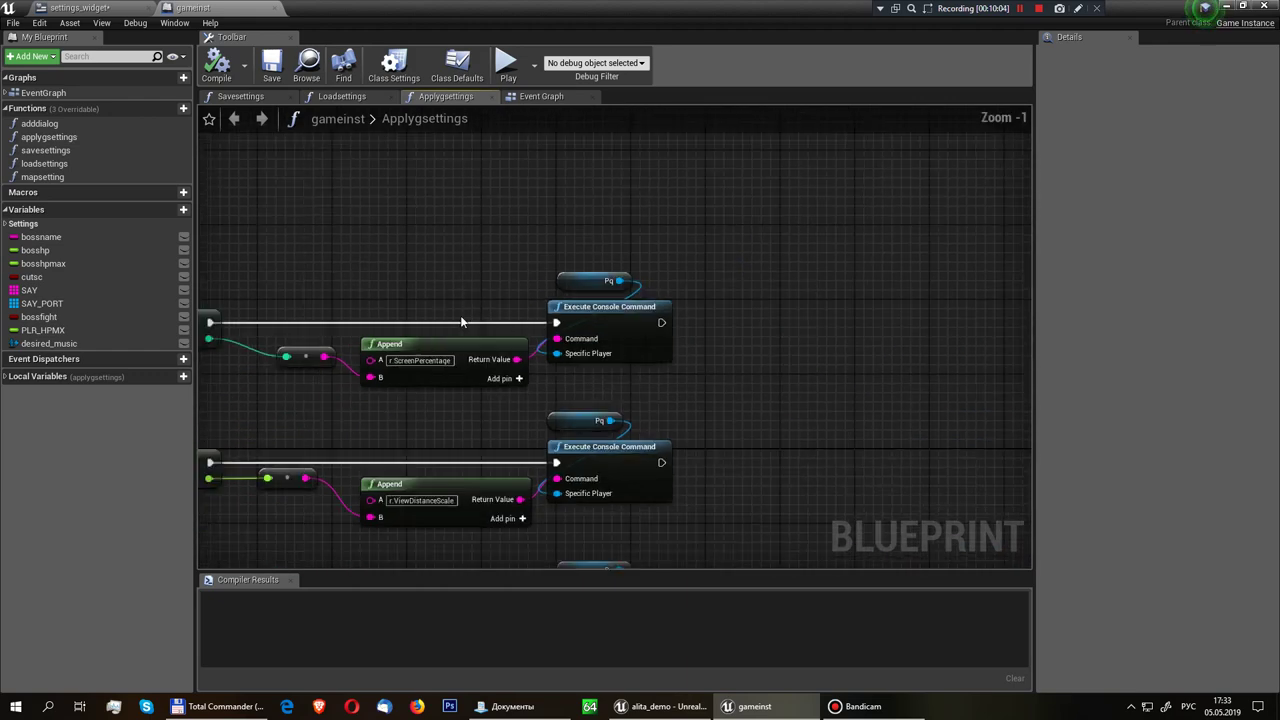
{"action": "scroll", "coordinate": [465, 323], "scroll_direction": "down", "scroll_amount": 3}
{"action": "scroll", "coordinate": [640, 280], "scroll_direction": "up", "scroll_amount": 3}
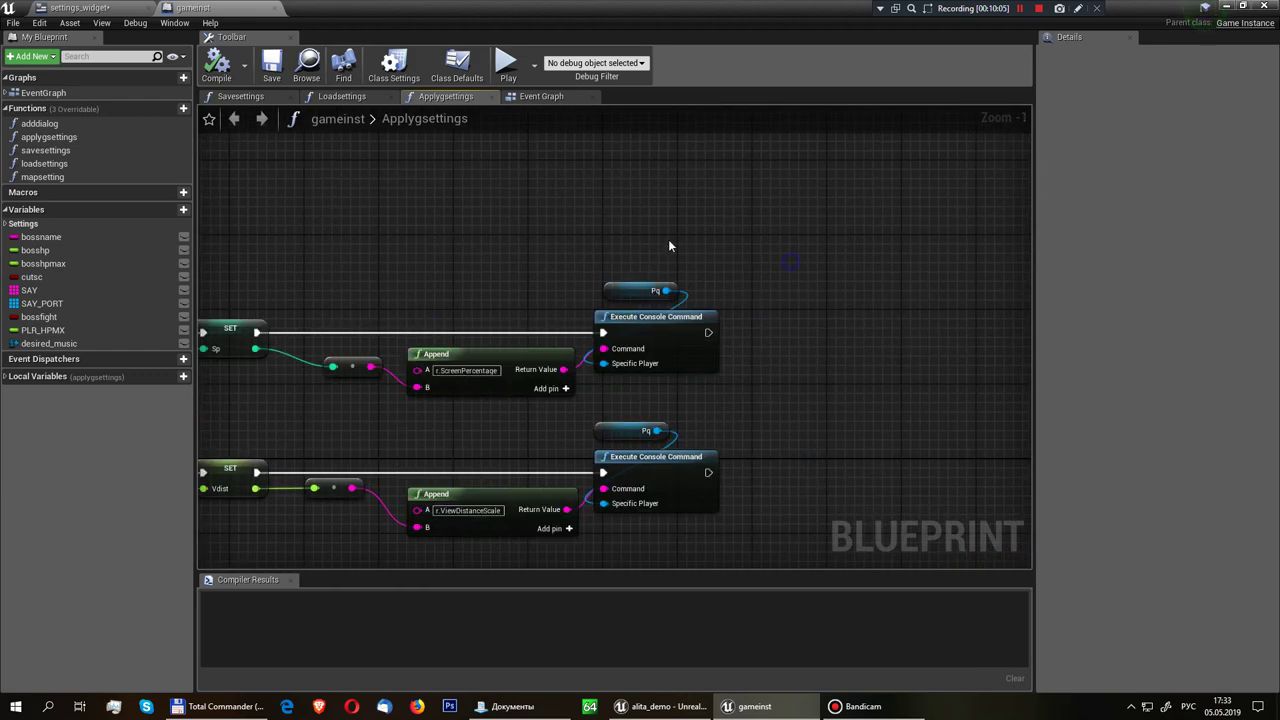
{"action": "left_click", "coordinate": [672, 291]}
Wire Get Player Controller's Return Value into the SET Pq node's input pin
{"action": "right_click_drag", "start_coordinate": [503, 274], "coordinate": [737, 280]}
{"action": "scroll", "coordinate": [737, 280], "scroll_direction": "down", "scroll_amount": 2}
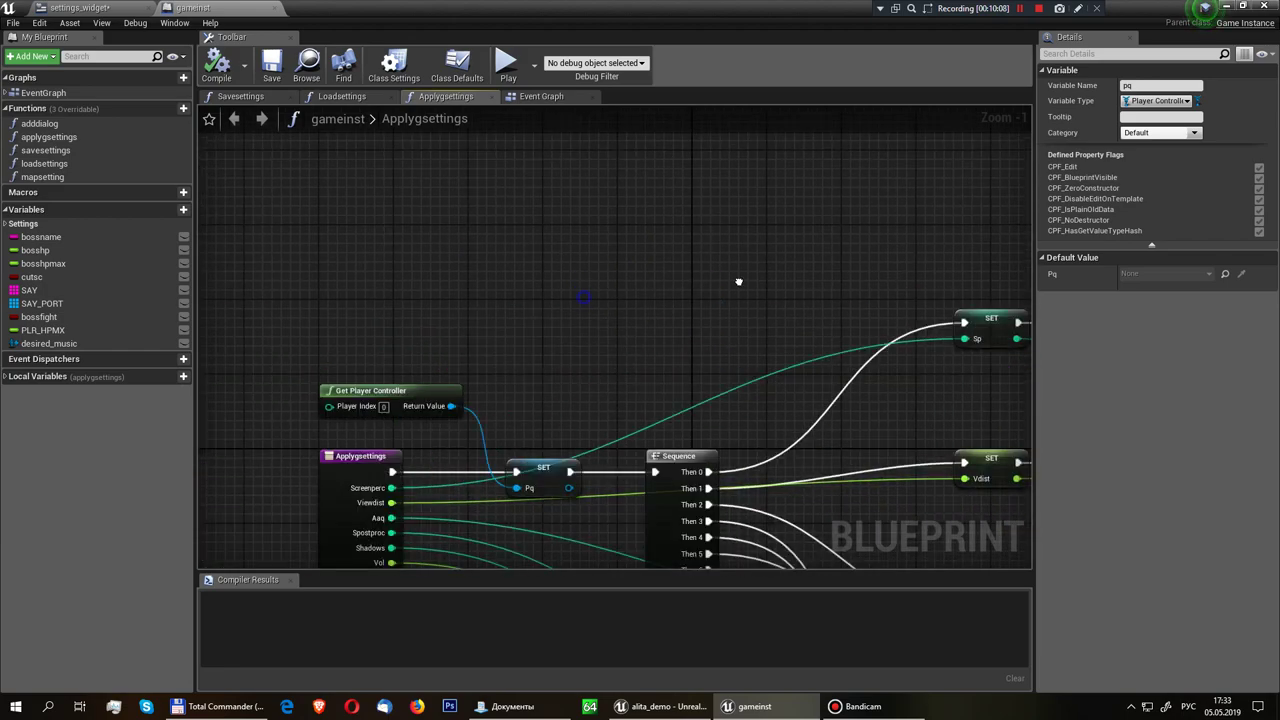
{"action": "scroll", "coordinate": [600, 340], "scroll_direction": "up", "scroll_amount": 3}
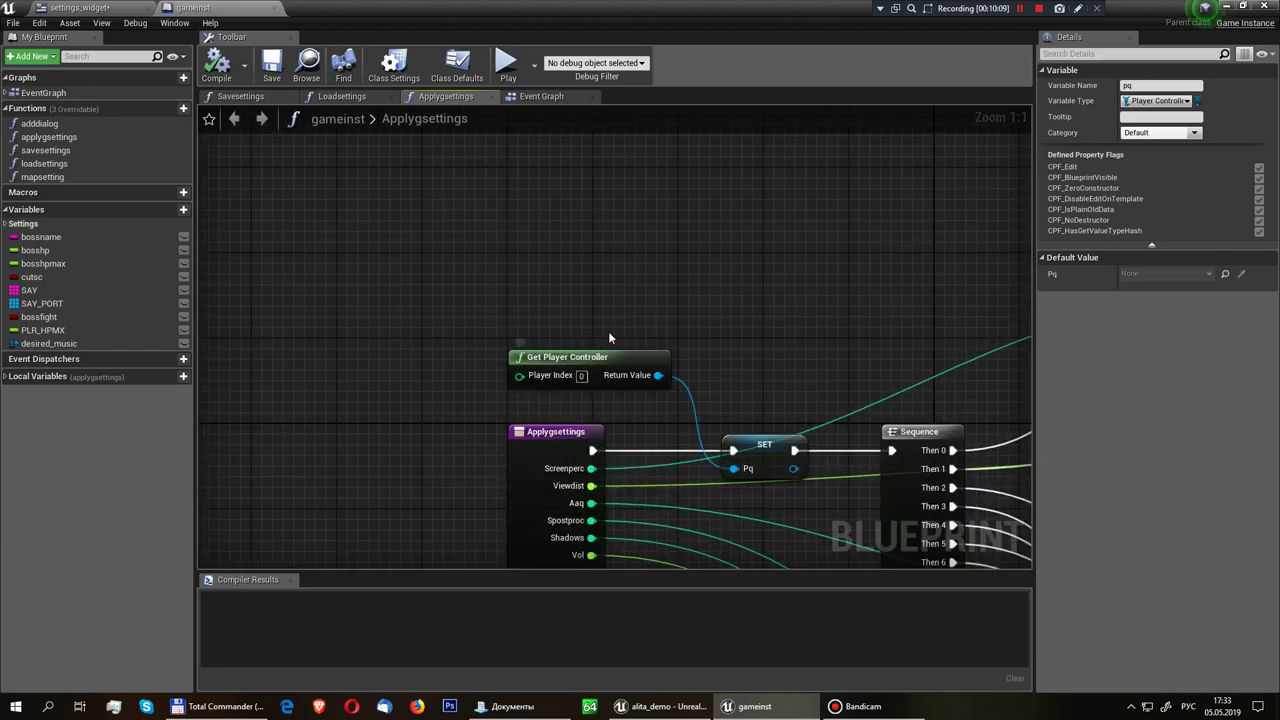
{"action": "left_click", "coordinate": [648, 358]}
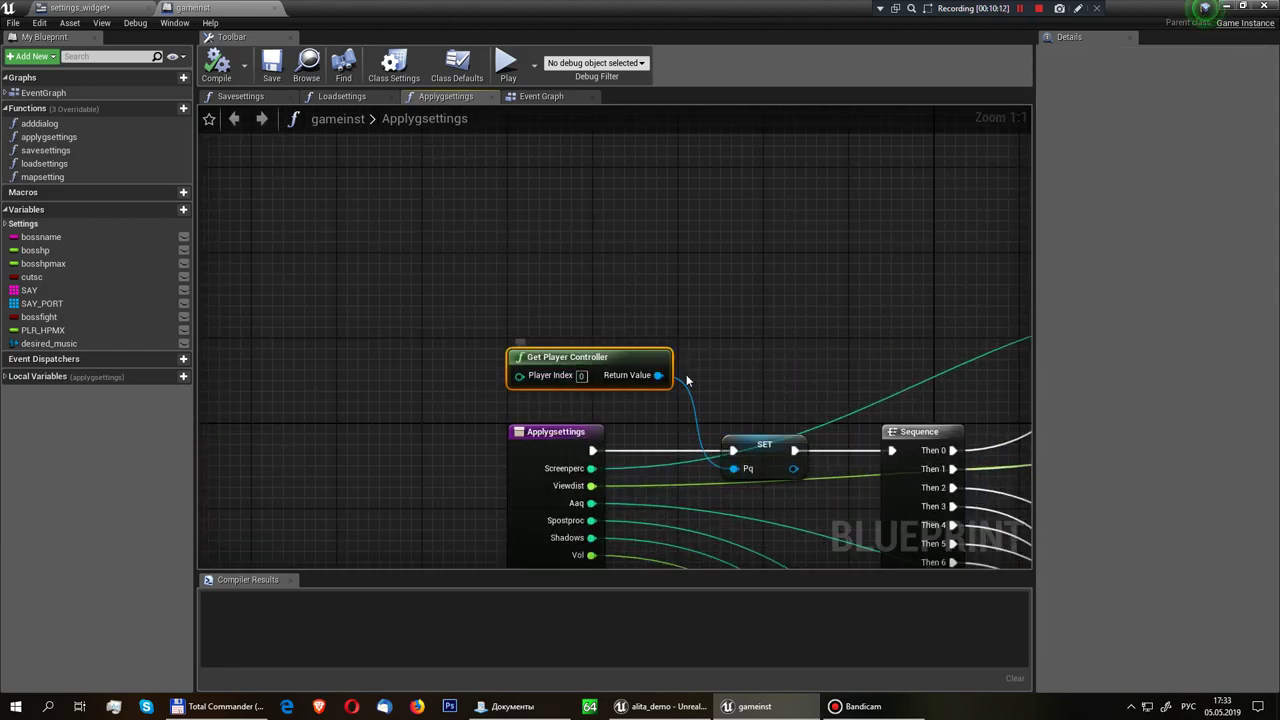
{"action": "left_click", "coordinate": [757, 441]}
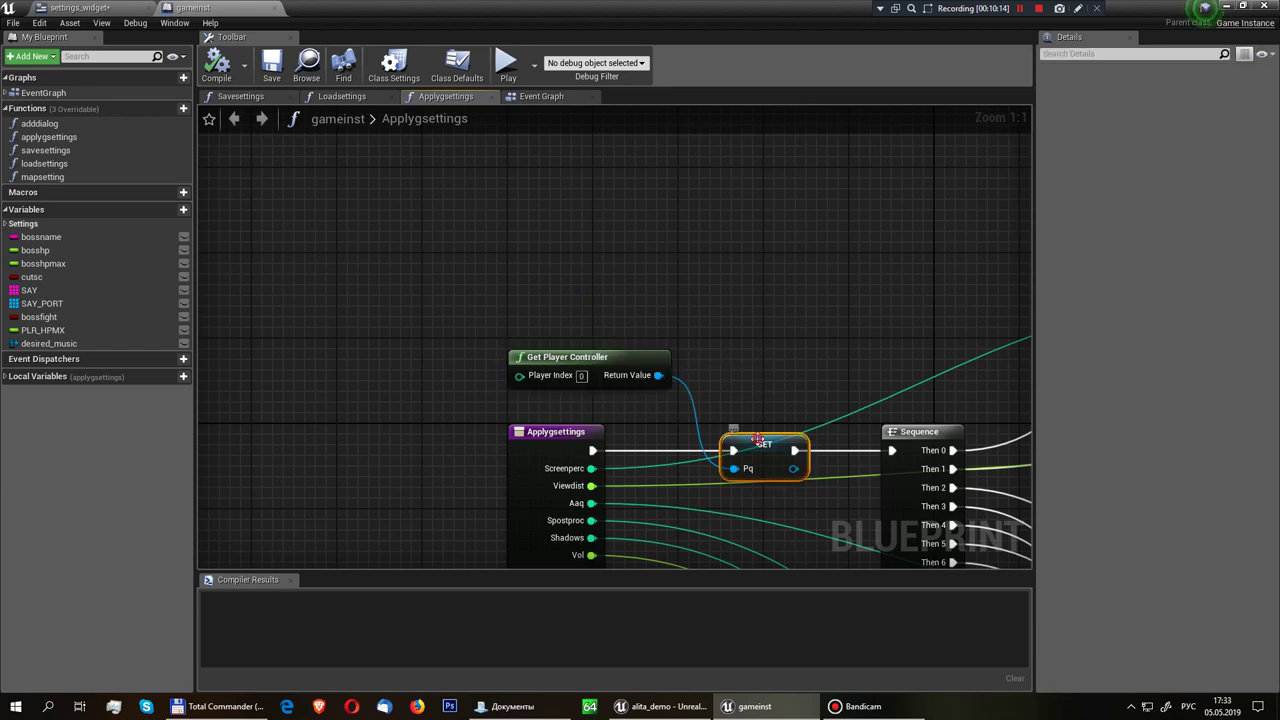
{"action": "left_click_drag", "start_coordinate": [662, 380], "coordinate": [807, 290]}
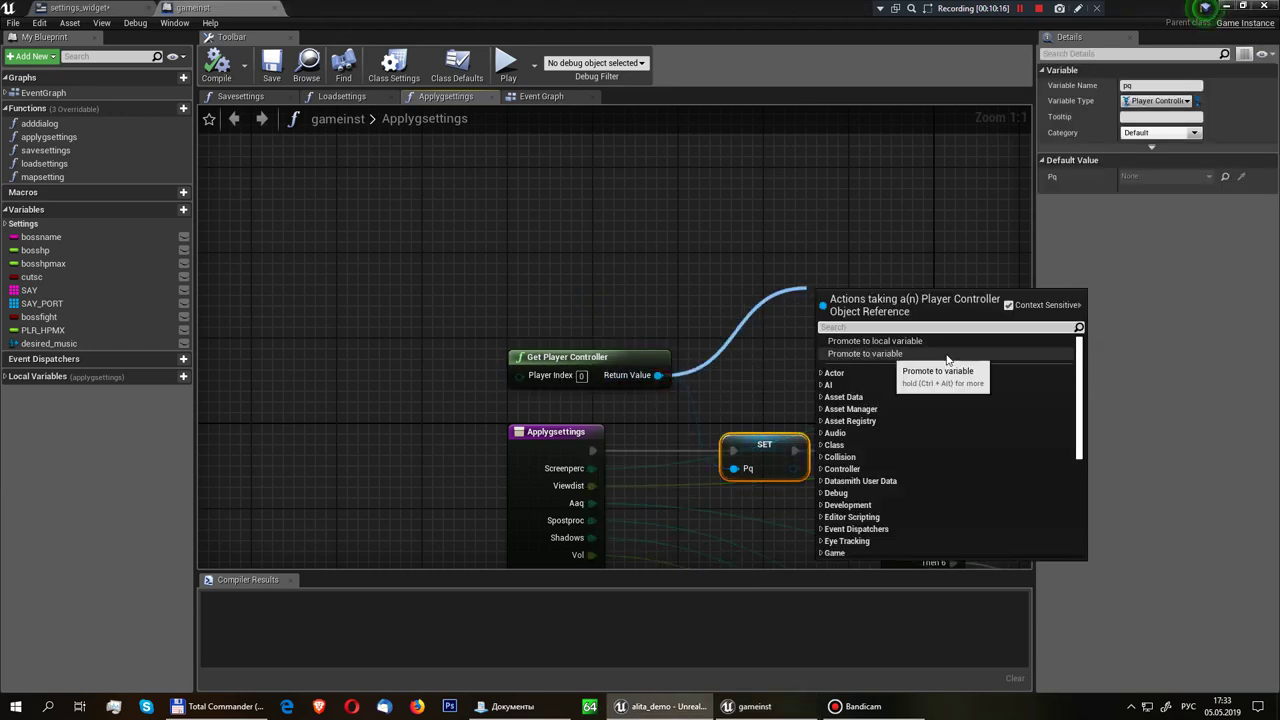
{"action": "left_click_drag", "start_coordinate": [658, 375], "coordinate": [733, 468]}
{"action": "right_click_drag", "start_coordinate": [735, 448], "coordinate": [580, 355]}
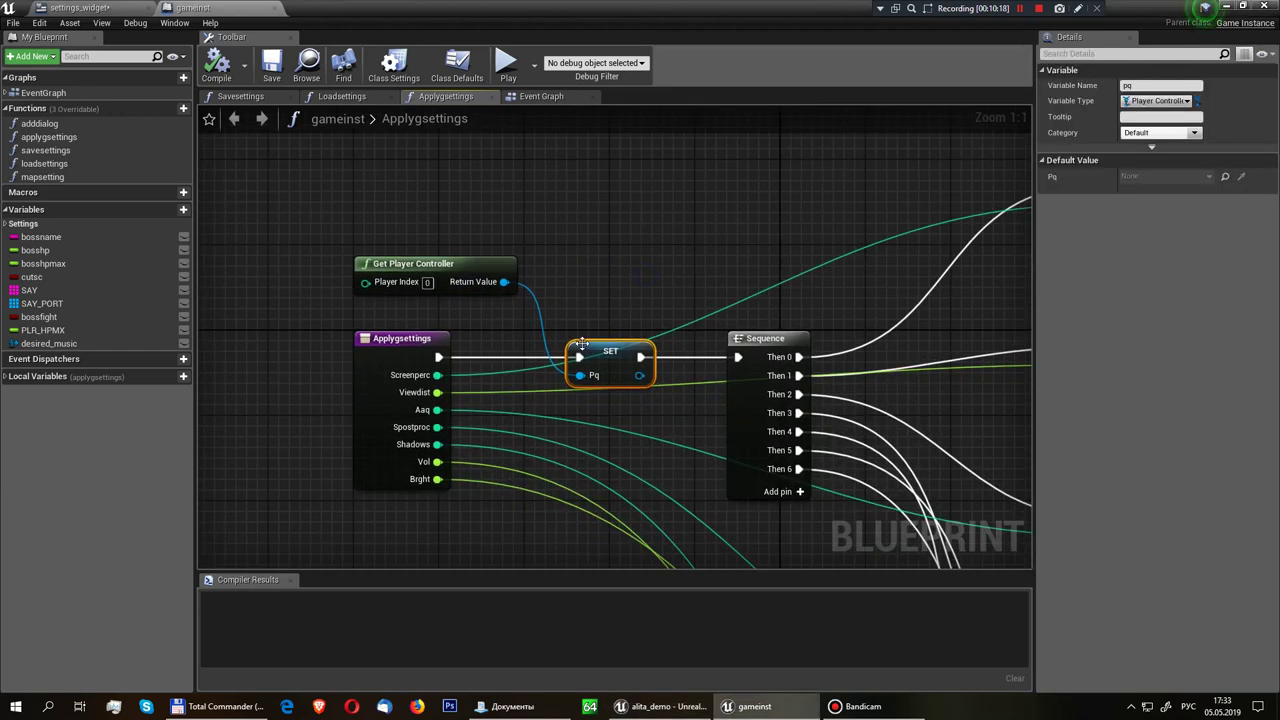
{"action": "scroll", "coordinate": [569, 292], "scroll_direction": "down", "scroll_amount": 1}
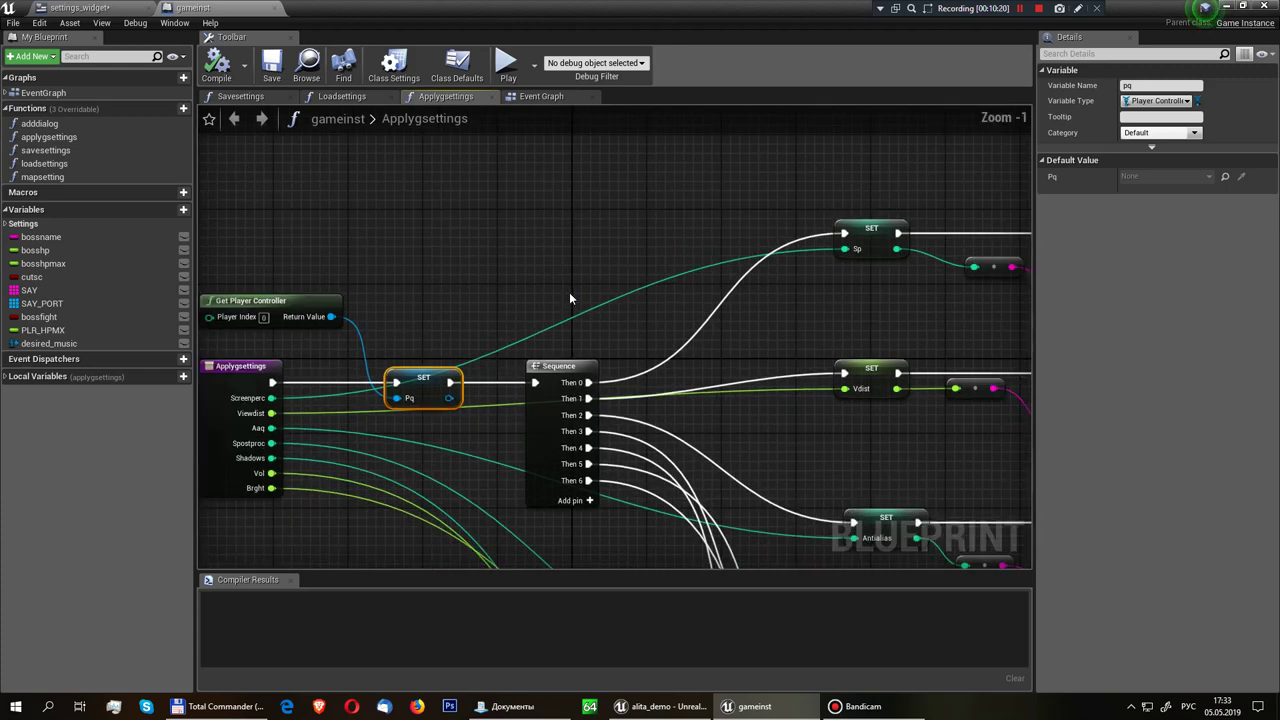
{"action": "right_click_drag", "start_coordinate": [691, 287], "coordinate": [72, 322]}
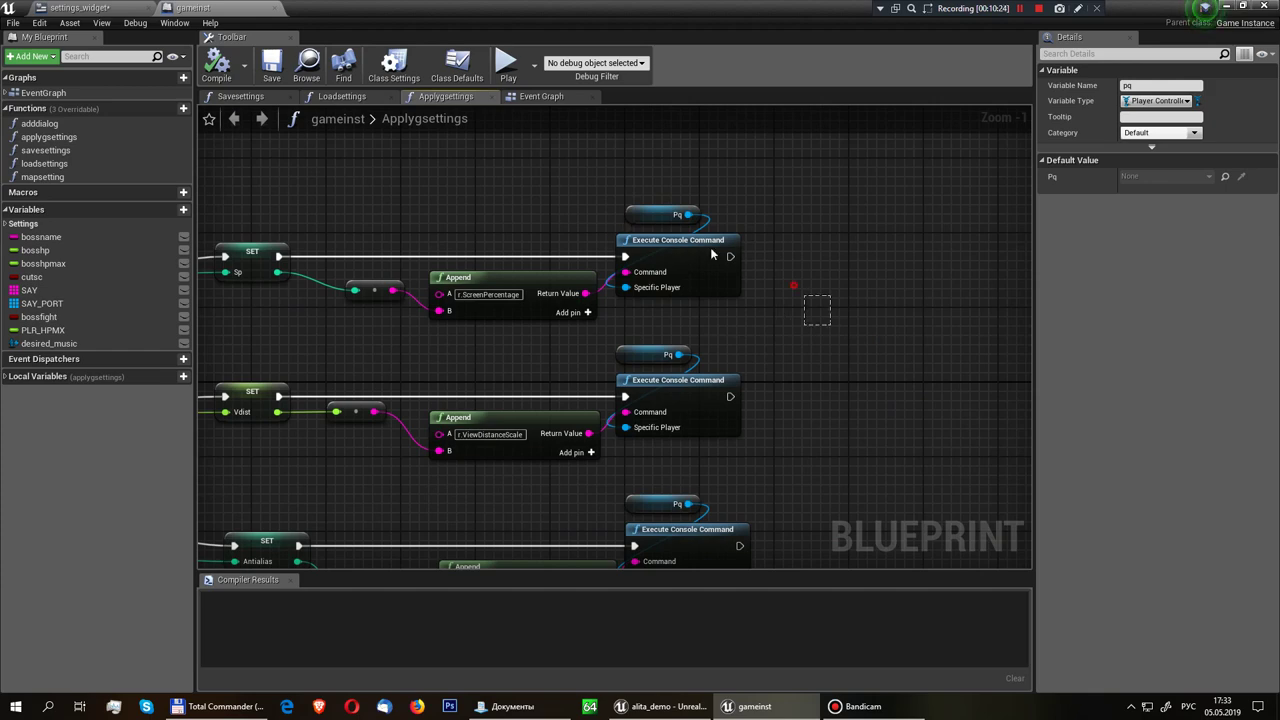
{"action": "left_click", "coordinate": [884, 284]}
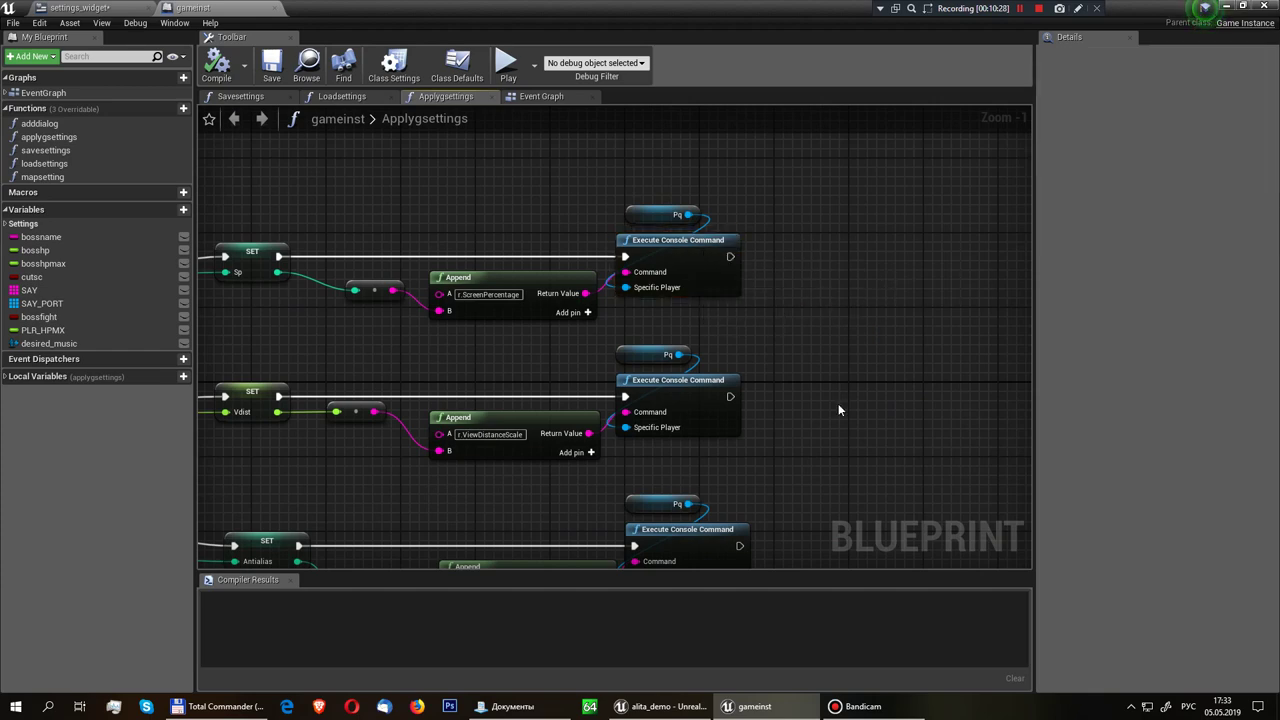
{"action": "right_click_drag", "start_coordinate": [530, 283], "coordinate": [1010, 213]}
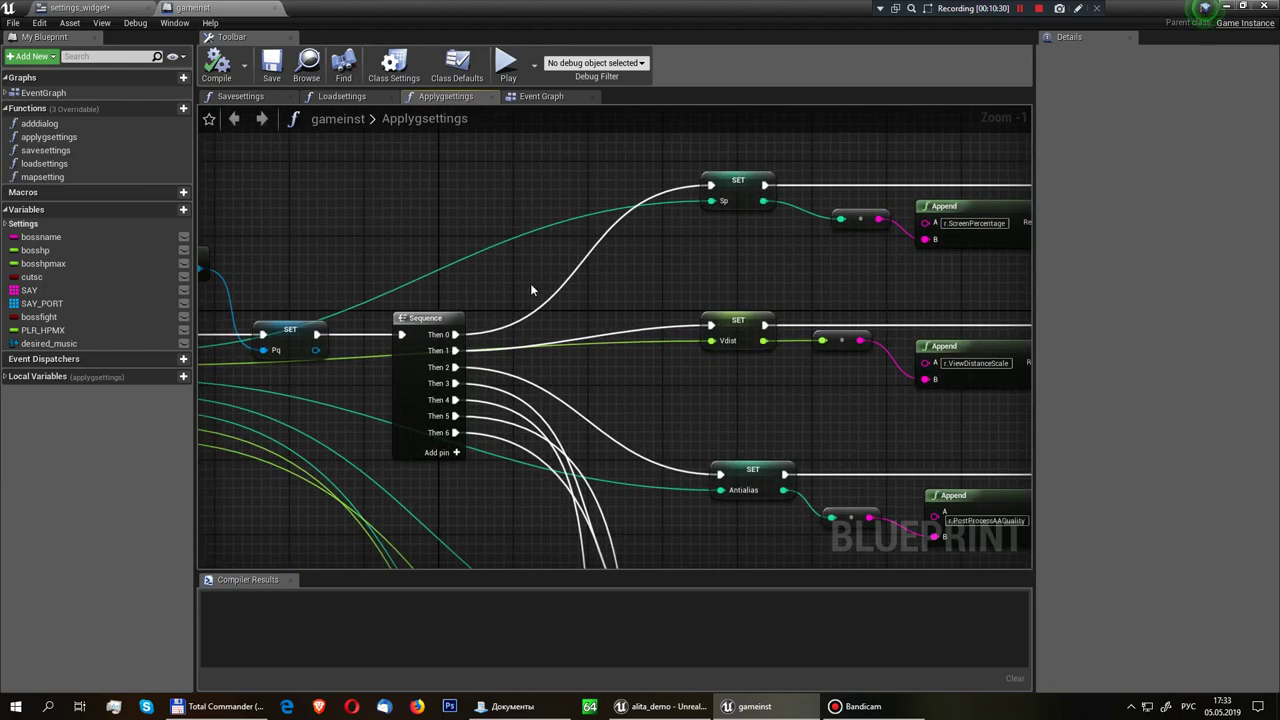
Review the sg.PostProcessQuality and sg.ShadowQuality console command branches
{"action": "scroll", "coordinate": [585, 280], "scroll_direction": "up", "scroll_amount": 1}
{"action": "mouse_move", "coordinate": [382, 327]}
{"action": "right_mouse_down"}
{"action": "mouse_move", "coordinate": [442, 402]}
{"action": "mouse_move", "coordinate": [655, 350]}
{"action": "mouse_move", "coordinate": [705, 401]}
{"action": "mouse_move", "coordinate": [716, 374]}
{"action": "mouse_move", "coordinate": [680, 326]}
{"action": "right_mouse_up"}
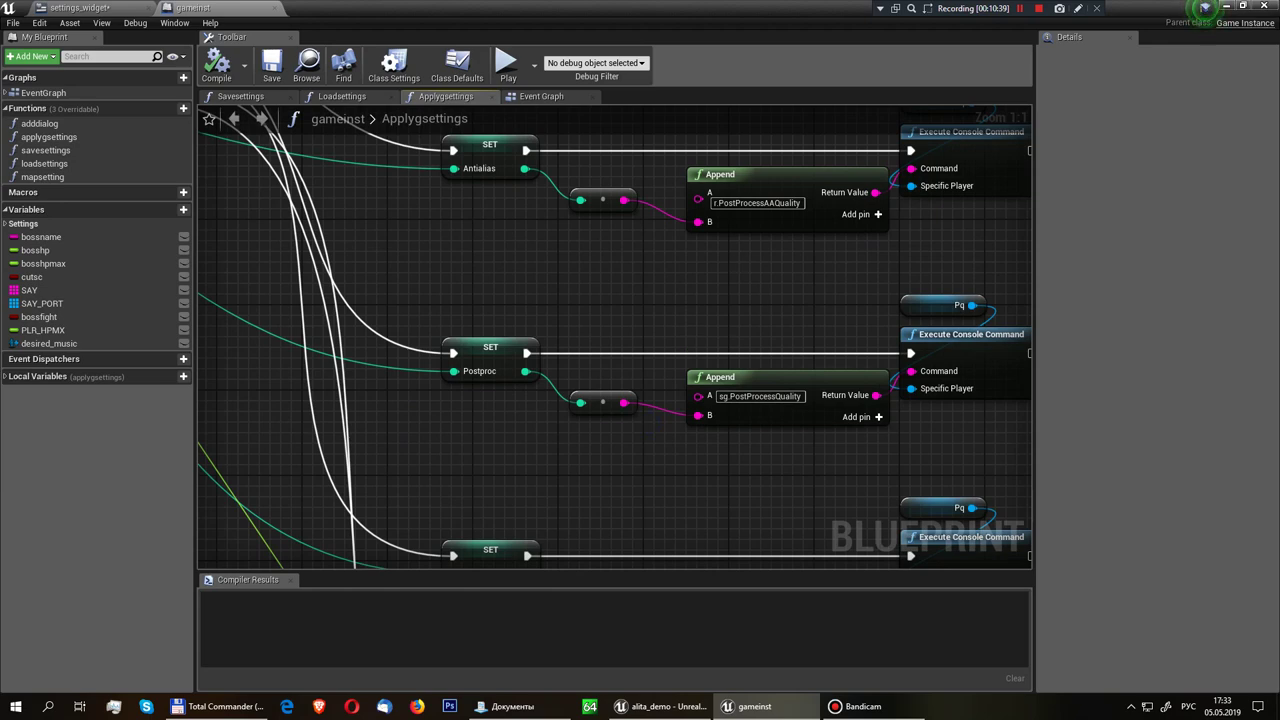
{"action": "right_click_drag", "start_coordinate": [716, 183], "coordinate": [716, 250]}
{"action": "right_click_drag", "start_coordinate": [702, 363], "coordinate": [682, 299]}
{"action": "left_click", "coordinate": [770, 403]}
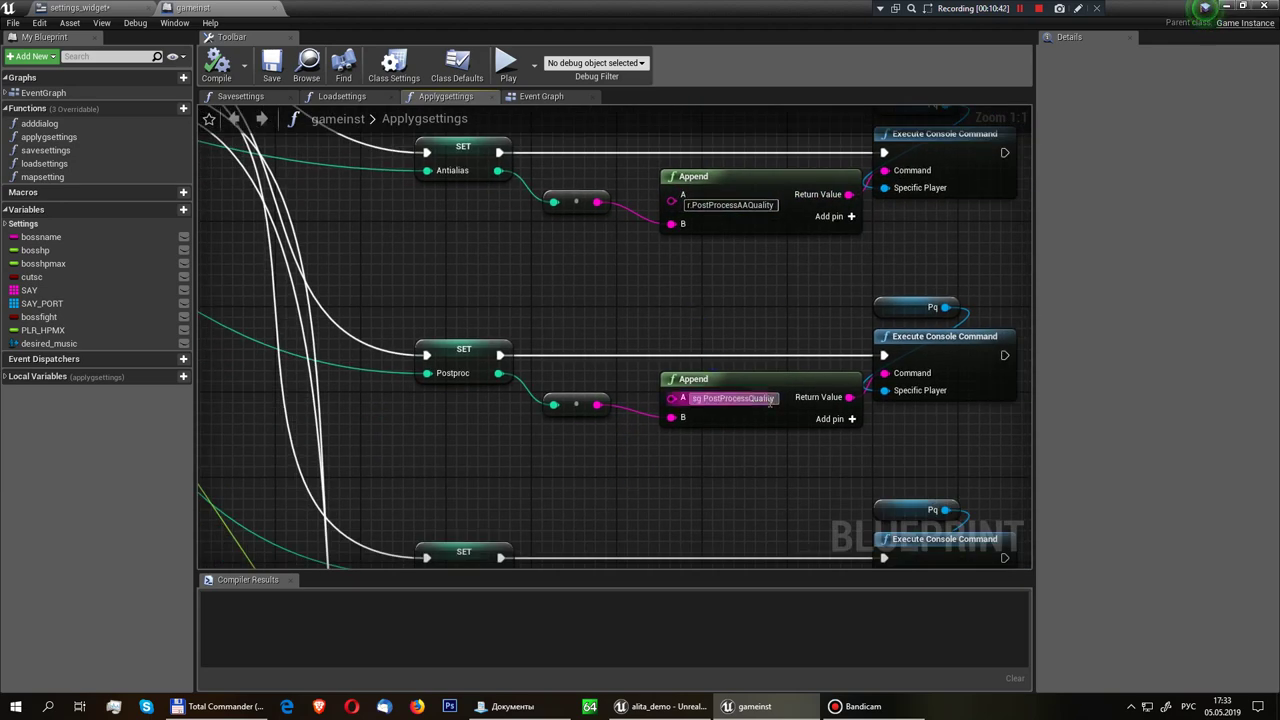
{"action": "right_click", "coordinate": [772, 402]}
{"action": "left_click", "coordinate": [665, 483]}
{"action": "right_click_drag", "start_coordinate": [665, 483], "coordinate": [685, 415]}
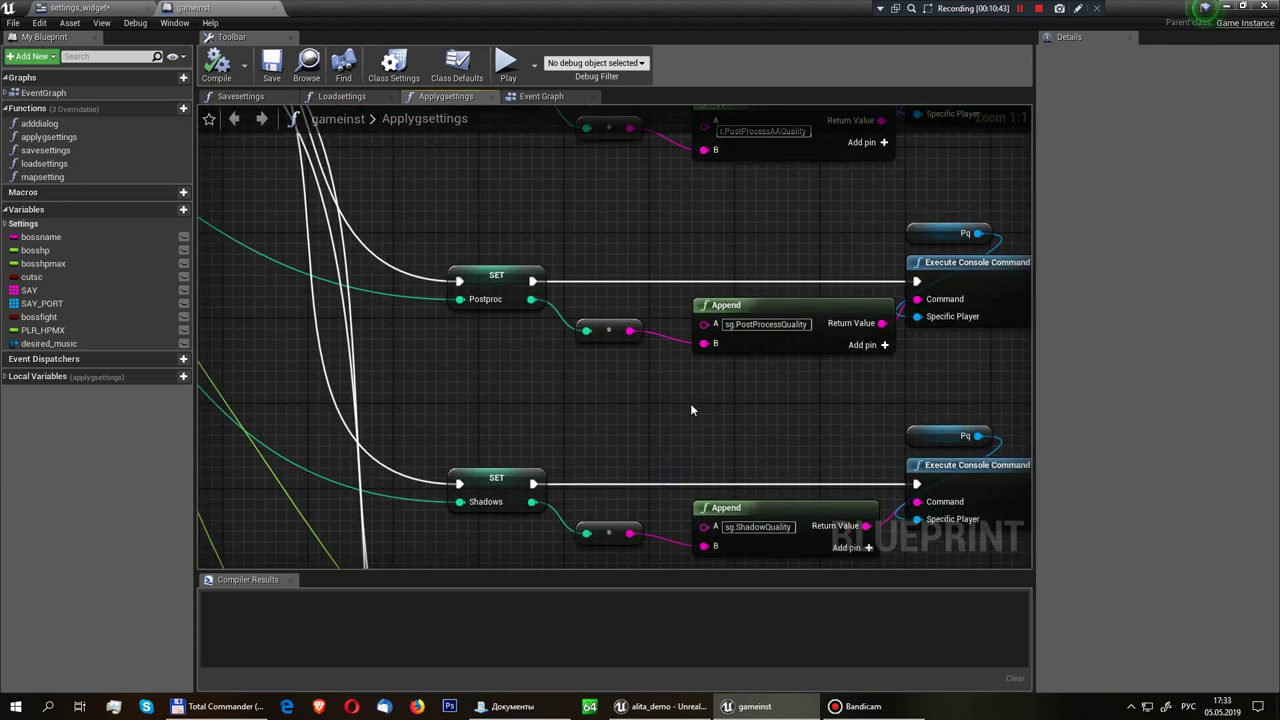
{"action": "mouse_move", "coordinate": [732, 455]}
{"action": "right_mouse_down"}
{"action": "mouse_move", "coordinate": [714, 364]}
{"action": "mouse_move", "coordinate": [681, 297]}
{"action": "right_mouse_up"}
{"action": "right_click", "coordinate": [706, 371]}
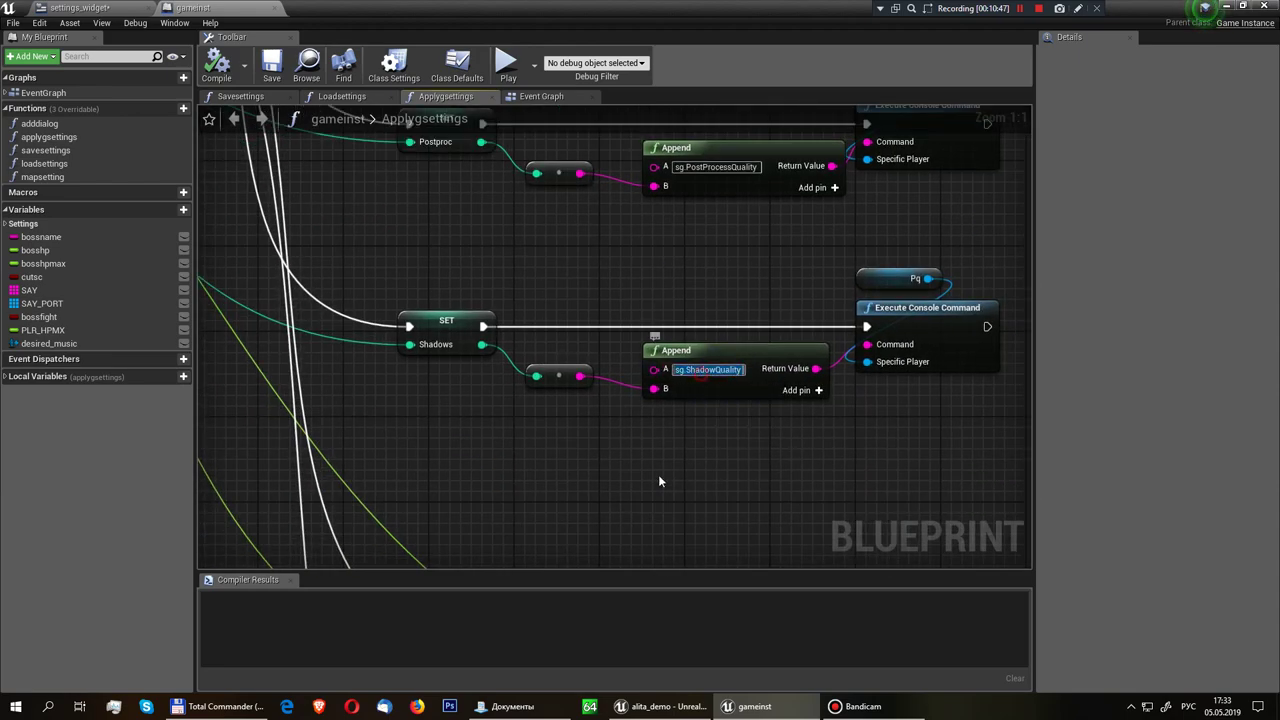
{"action": "right_click_drag", "start_coordinate": [659, 481], "coordinate": [668, 347]}
Confirm gamma as the Append node's A input beside the Brightness SET node
{"action": "scroll", "coordinate": [527, 406], "scroll_direction": "down", "scroll_amount": 3}
{"action": "scroll", "coordinate": [546, 454], "scroll_direction": "up", "scroll_amount": 3}
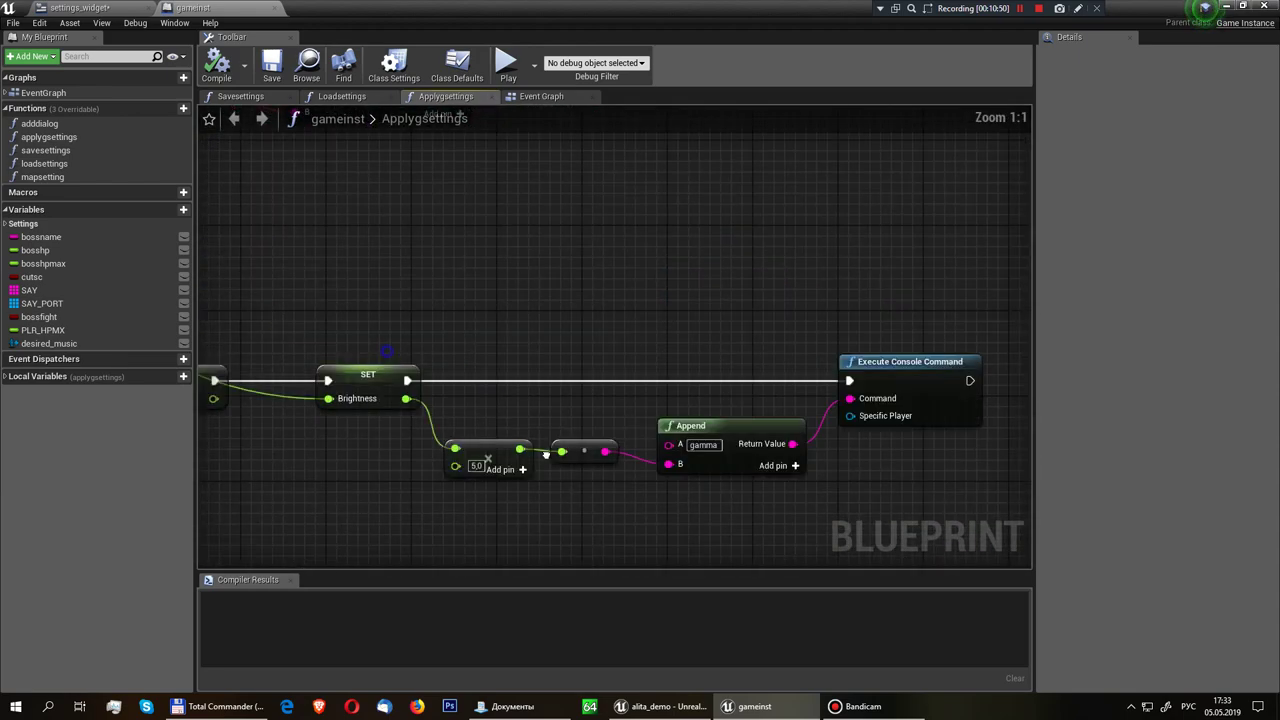
{"action": "scroll", "coordinate": [546, 454], "scroll_direction": "down", "scroll_amount": 2}
{"action": "scroll", "coordinate": [581, 421], "scroll_direction": "up", "scroll_amount": 2}
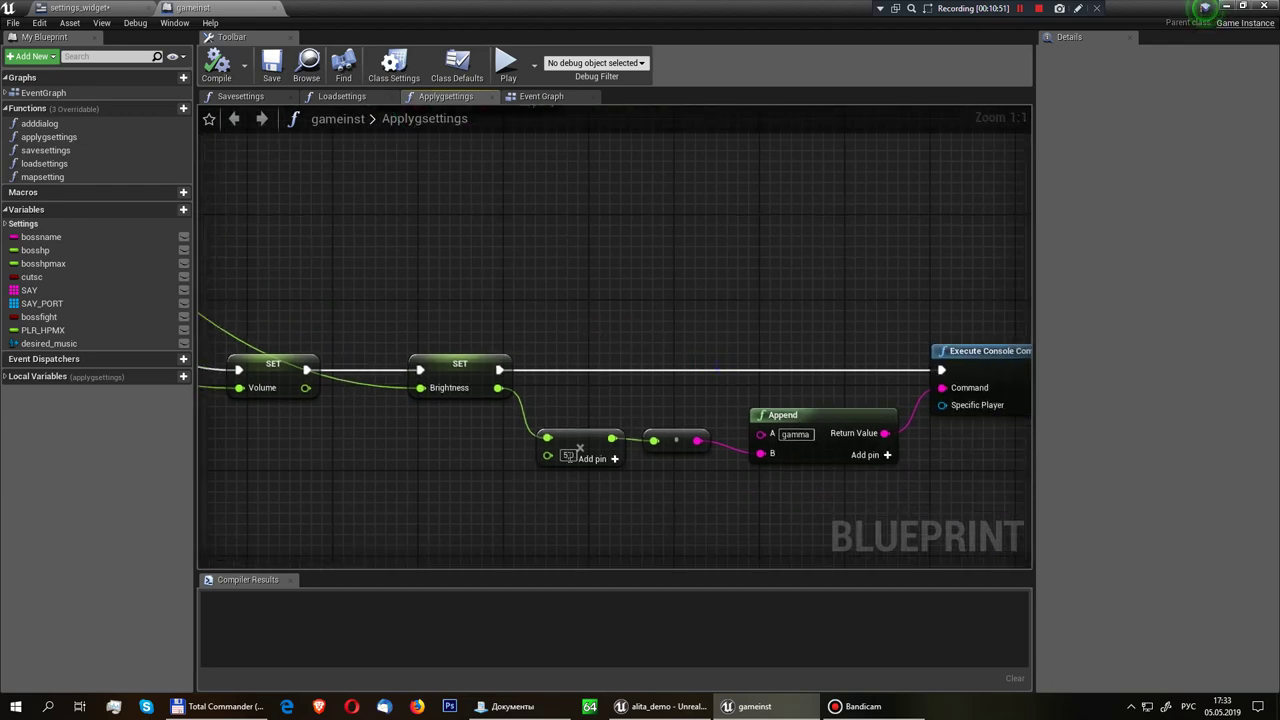
{"action": "left_click", "coordinate": [616, 406]}
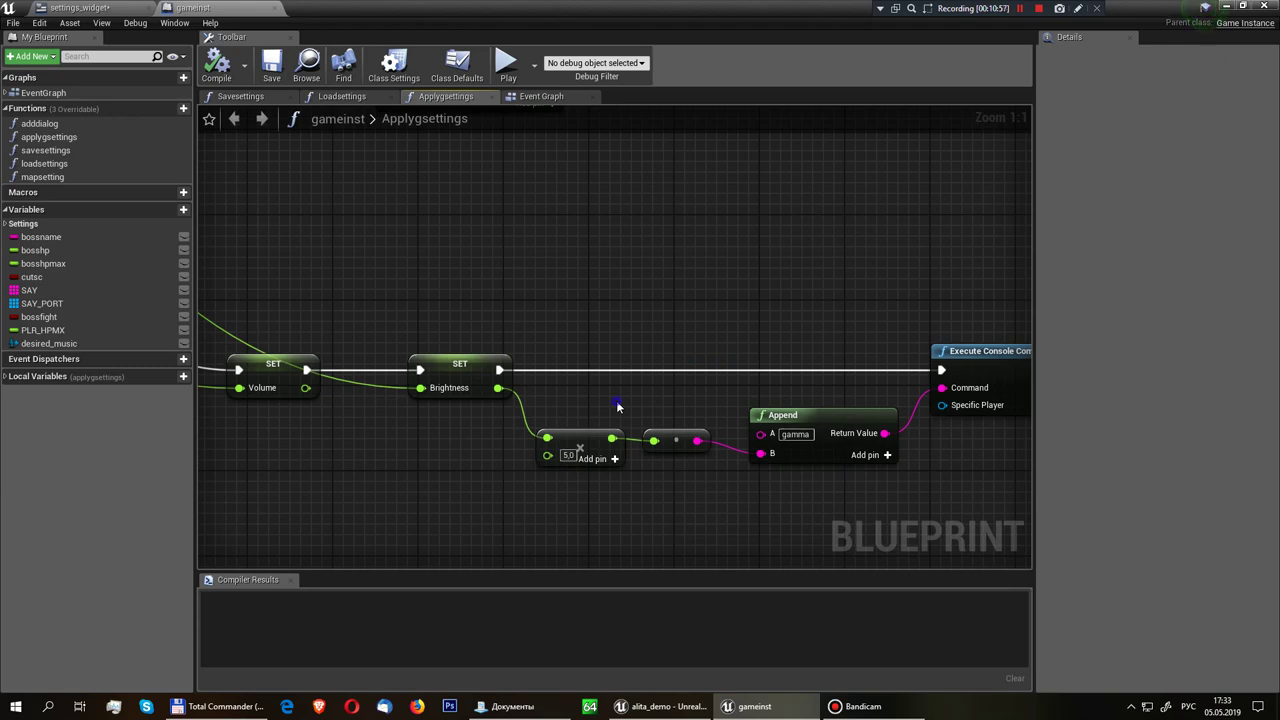
{"action": "right_click", "coordinate": [522, 340]}
{"action": "left_click", "coordinate": [787, 287]}
{"action": "right_click_drag", "start_coordinate": [787, 287], "coordinate": [637, 230]}
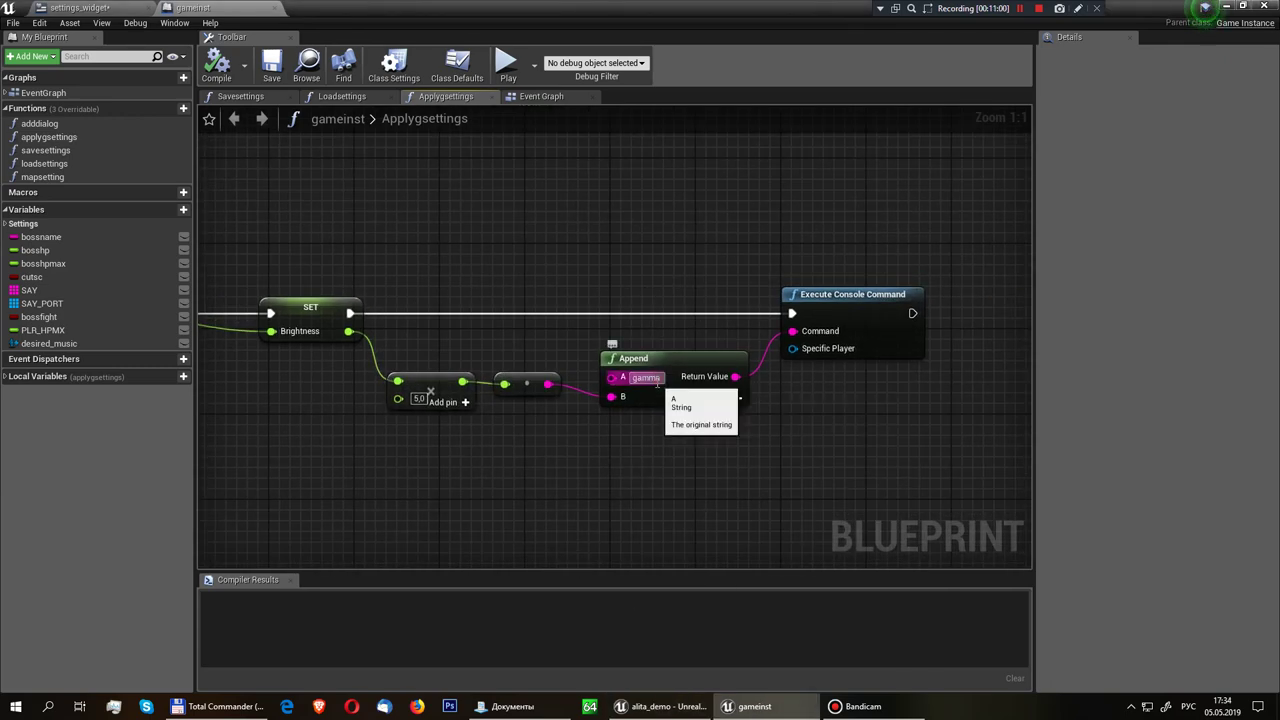
{"action": "key", "text": "Return"}
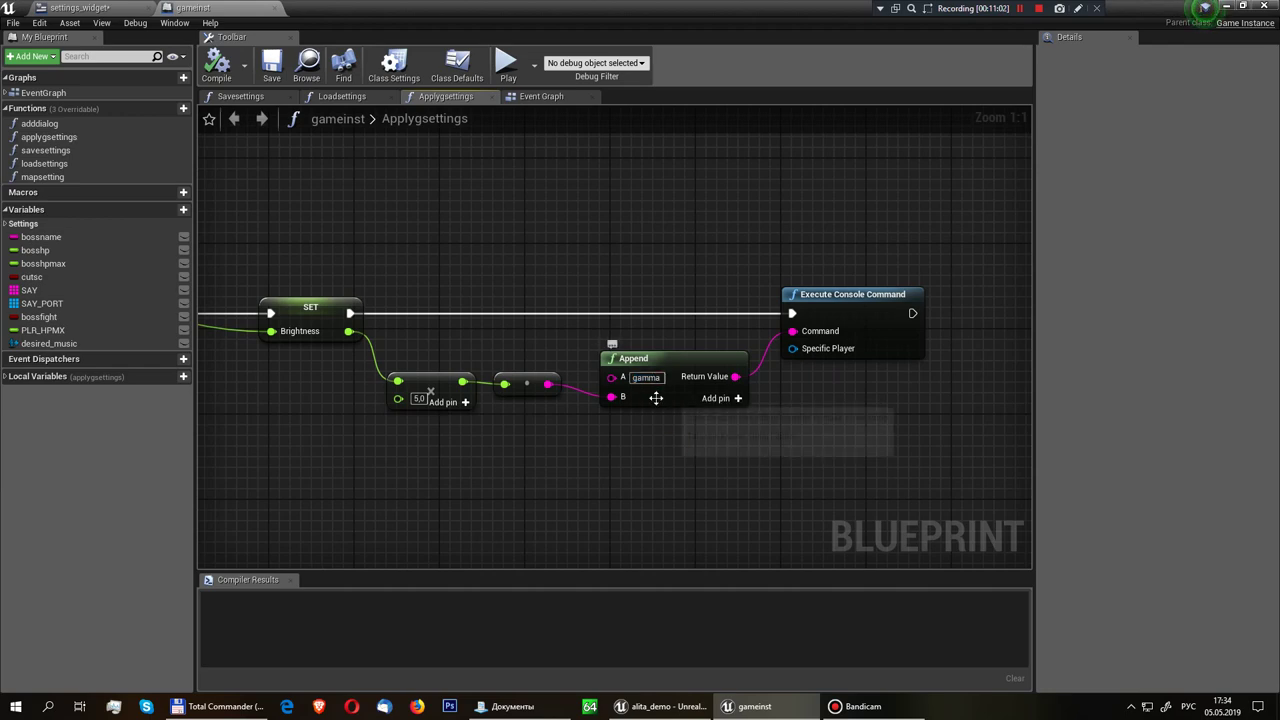
Paste a Pq getter above the gamma console command, wire it to Specific Player, and compile
{"action": "mouse_move", "coordinate": [815, 298]}
{"action": "right_mouse_down"}
{"action": "mouse_move", "coordinate": [686, 366]}
{"action": "mouse_move", "coordinate": [570, 287]}
{"action": "right_mouse_up"}
{"action": "scroll", "coordinate": [686, 366], "scroll_direction": "down", "scroll_amount": 3}
{"action": "scroll", "coordinate": [570, 287], "scroll_direction": "up", "scroll_amount": 3}
{"action": "left_click", "coordinate": [470, 329]}
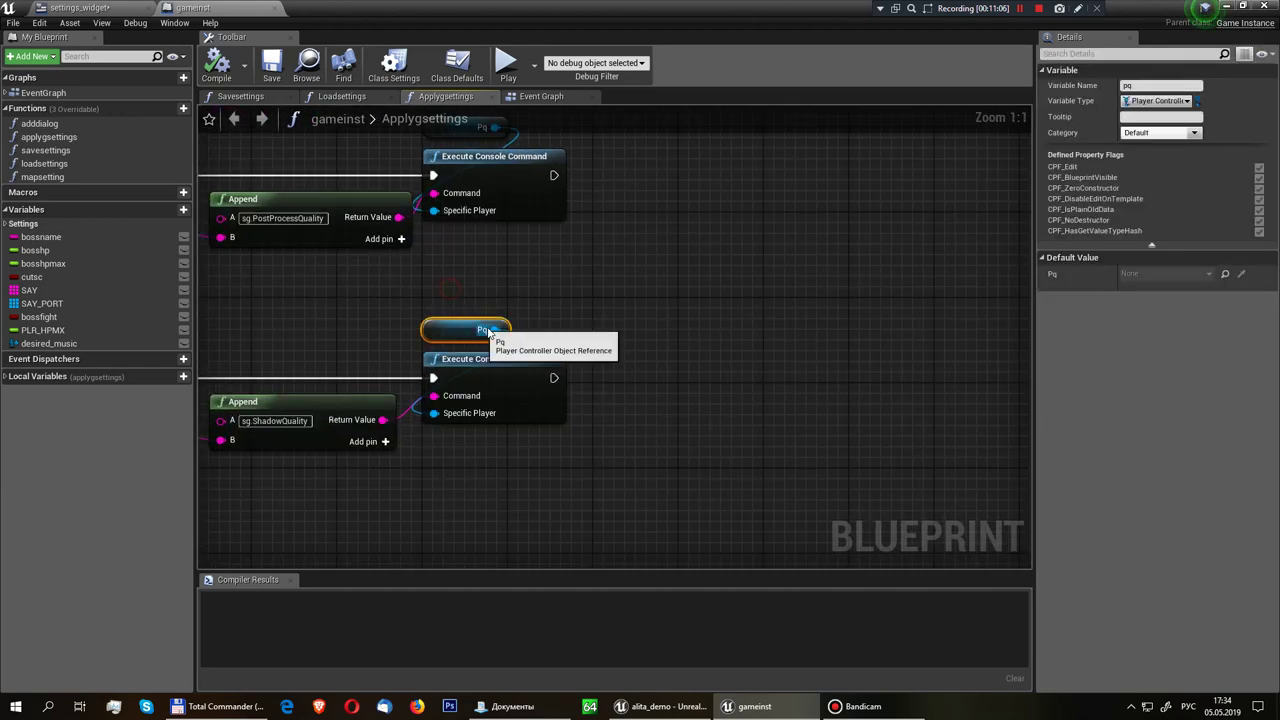
{"action": "mouse_move", "coordinate": [792, 416]}
{"action": "right_mouse_down"}
{"action": "mouse_move", "coordinate": [784, 398]}
{"action": "mouse_move", "coordinate": [611, 376]}
{"action": "right_mouse_up"}
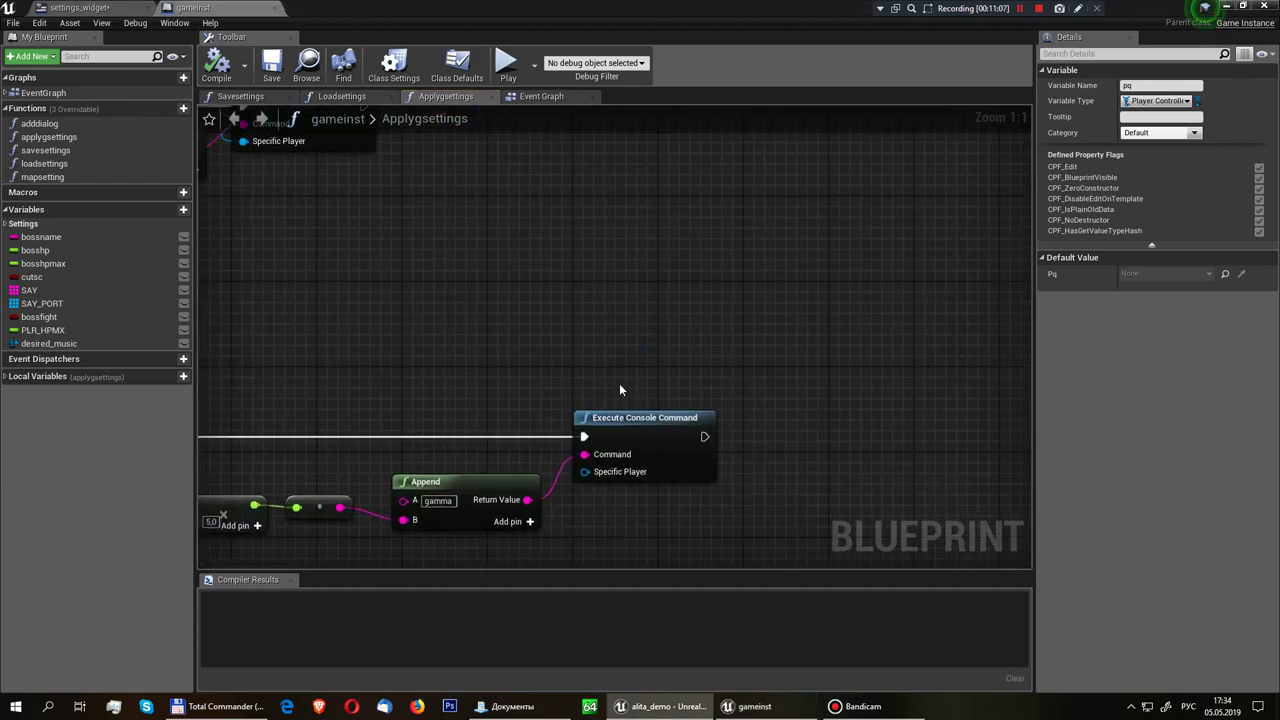
{"action": "left_click", "coordinate": [621, 380]}
{"action": "key", "text": "ctrl+v"}
{"action": "mouse_move", "coordinate": [681, 382]}
{"action": "left_mouse_down"}
{"action": "mouse_move", "coordinate": [625, 388]}
{"action": "mouse_move", "coordinate": [597, 472]}
{"action": "left_mouse_up"}
{"action": "scroll", "coordinate": [751, 480], "scroll_direction": "down", "scroll_amount": 2}
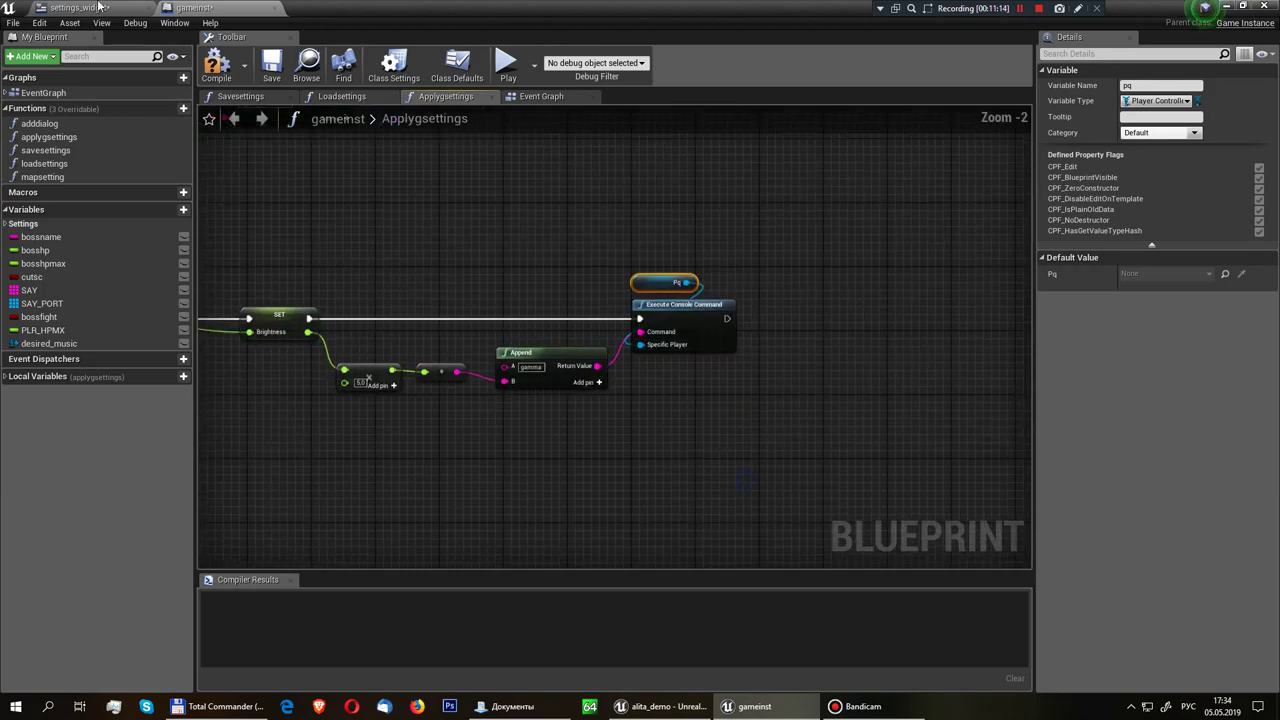
{"action": "left_click", "coordinate": [217, 65]}
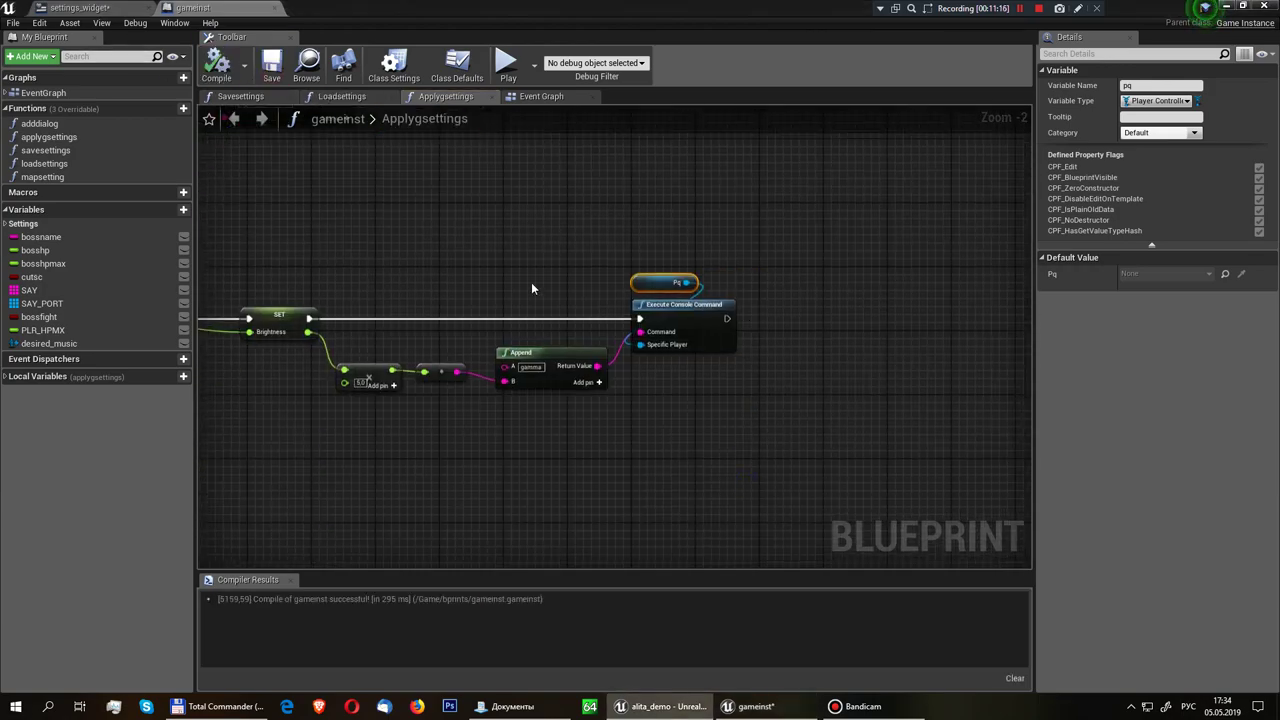
{"action": "right_click_drag", "start_coordinate": [420, 500], "coordinate": [656, 402]}
{"action": "scroll", "coordinate": [496, 451], "scroll_direction": "up", "scroll_amount": 2}
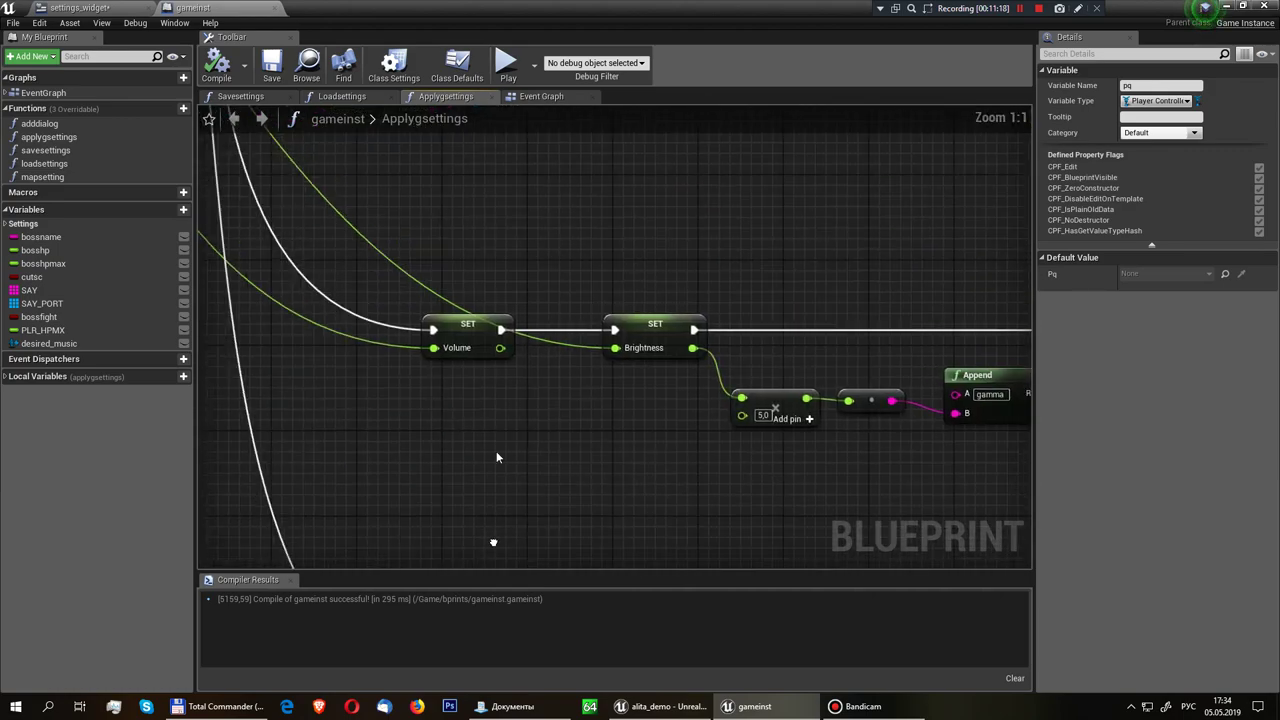
{"action": "scroll", "coordinate": [437, 205], "scroll_direction": "down", "scroll_amount": 5}
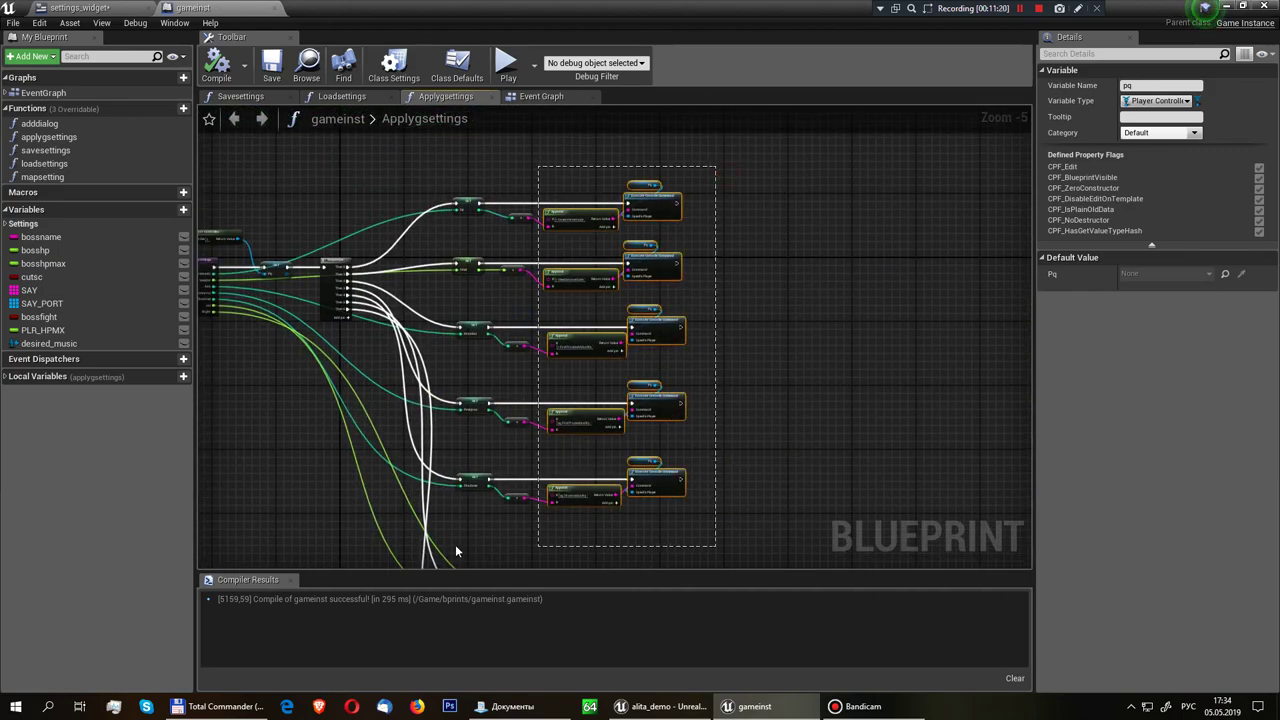
{"action": "left_click_drag", "start_coordinate": [720, 167], "coordinate": [560, 482]}
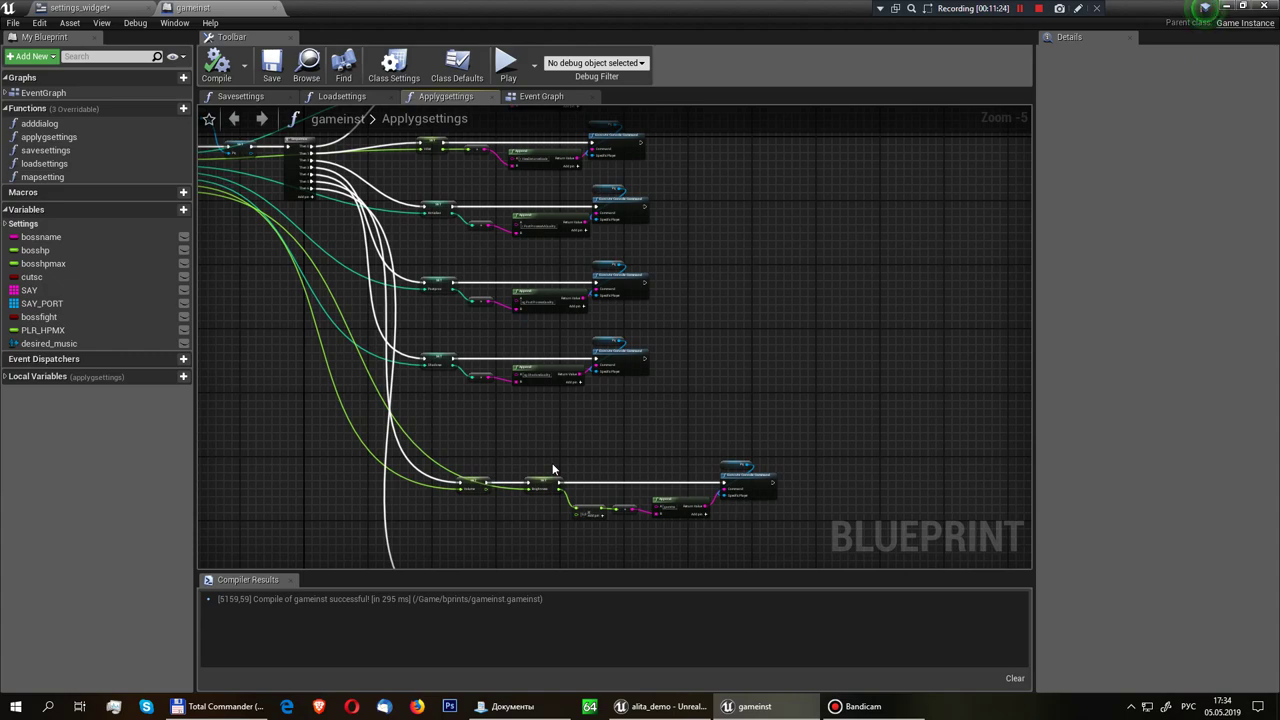
{"action": "right_click_drag", "start_coordinate": [480, 252], "coordinate": [450, 120]}
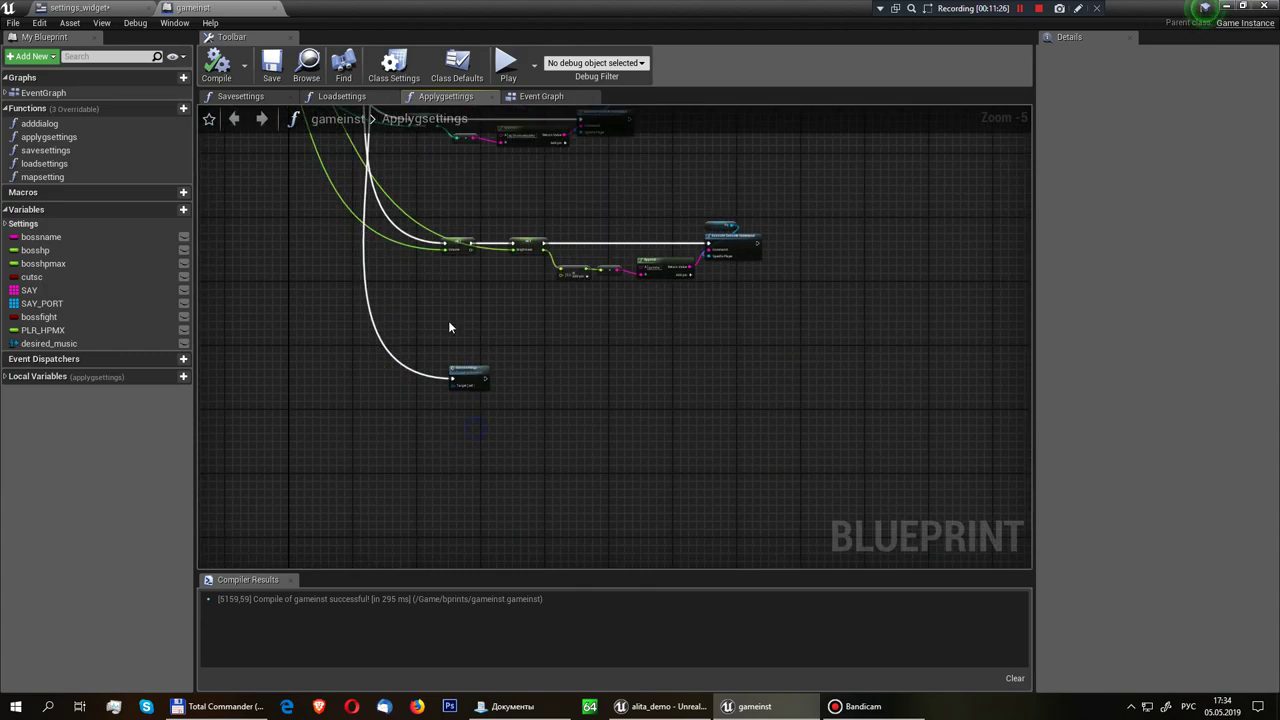
{"action": "scroll", "coordinate": [448, 320], "scroll_direction": "up", "scroll_amount": 5}
{"action": "left_click", "coordinate": [476, 357]}
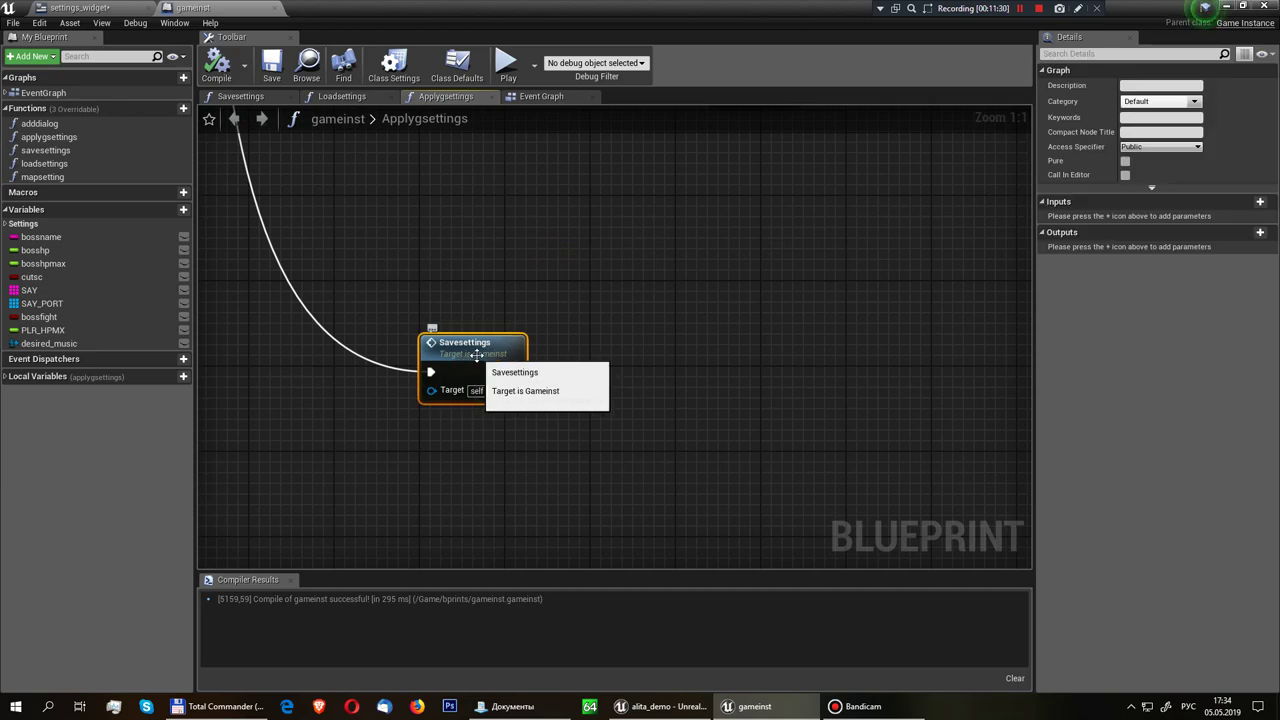
Open the Savesettings function graph and frame its node chain
{"action": "double_click", "coordinate": [476, 354]}
{"action": "scroll", "coordinate": [379, 420], "scroll_direction": "down", "scroll_amount": 2}
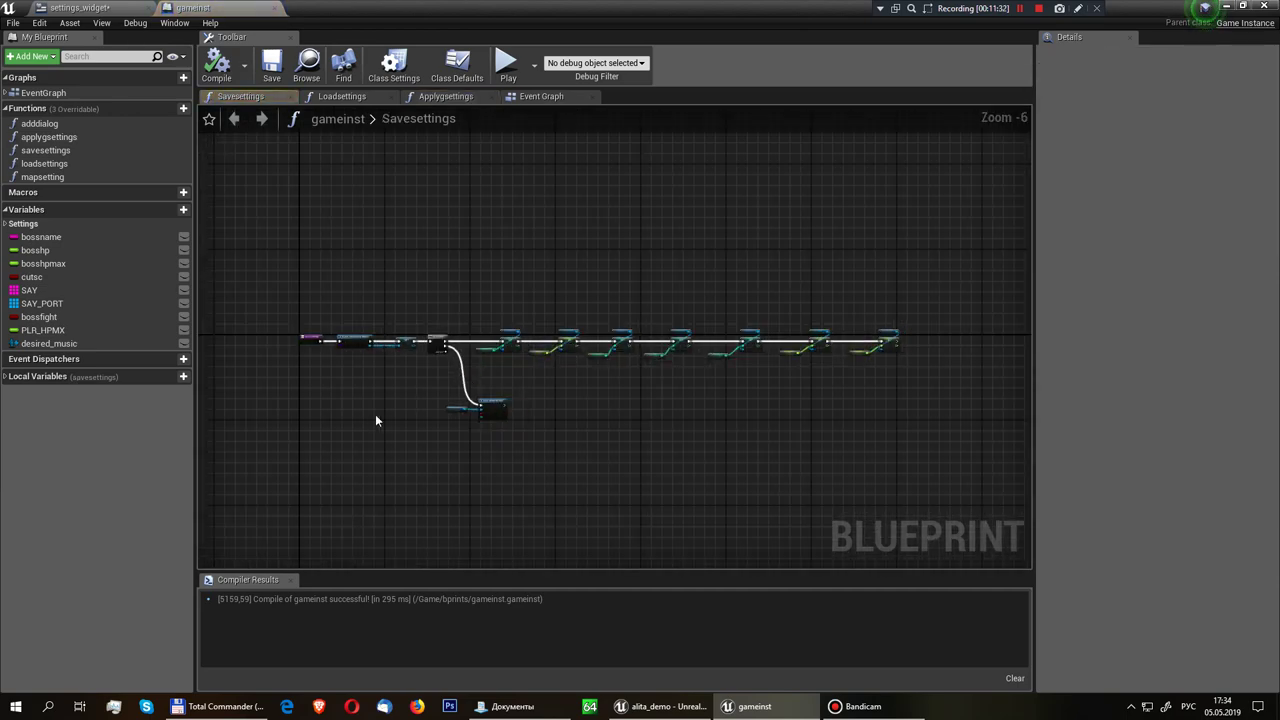
{"action": "scroll", "coordinate": [375, 414], "scroll_direction": "up", "scroll_amount": 4}
{"action": "right_click_drag", "start_coordinate": [362, 410], "coordinate": [600, 403]}
{"action": "scroll", "coordinate": [600, 403], "scroll_direction": "down", "scroll_amount": 5}
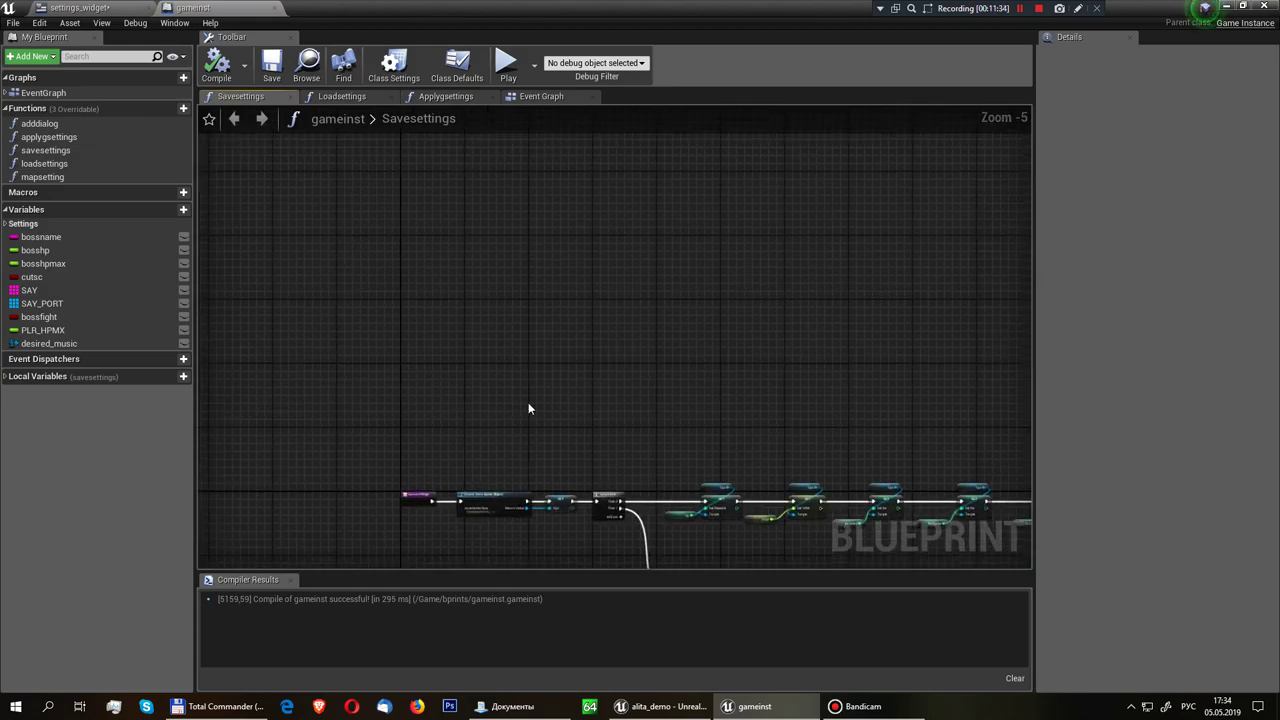
{"action": "scroll", "coordinate": [529, 408], "scroll_direction": "down", "scroll_amount": 6}
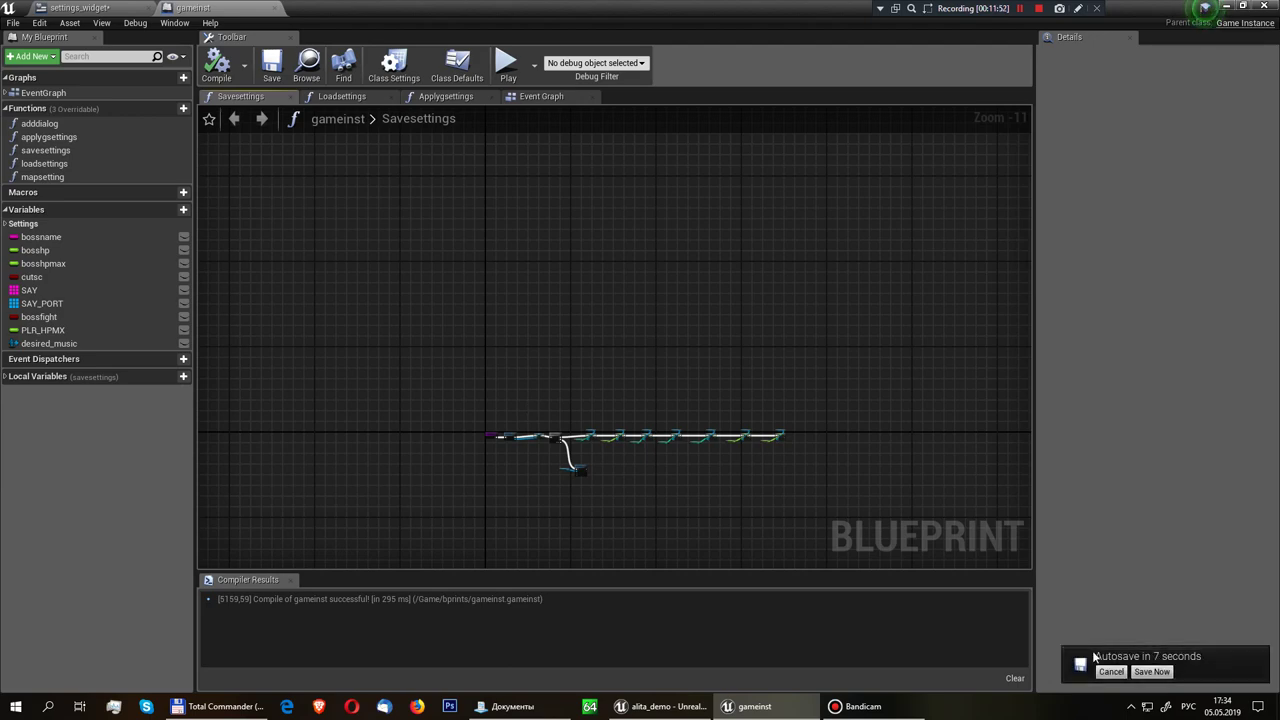
Save the project immediately with Save Now on the autosave prompt
{"action": "left_click", "coordinate": [1151, 671]}
{"action": "left_click", "coordinate": [607, 475]}
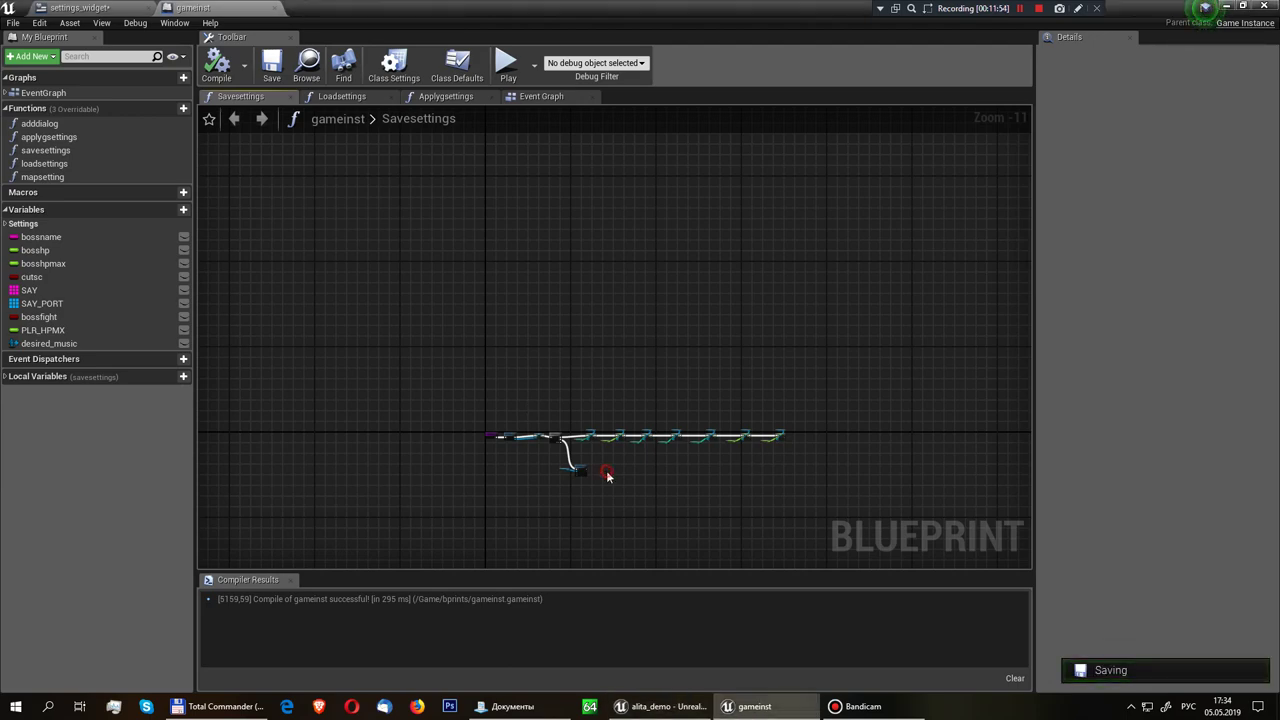
{"action": "scroll", "coordinate": [607, 475], "scroll_direction": "up", "scroll_amount": 8}
{"action": "scroll", "coordinate": [493, 432], "scroll_direction": "up", "scroll_amount": 2}
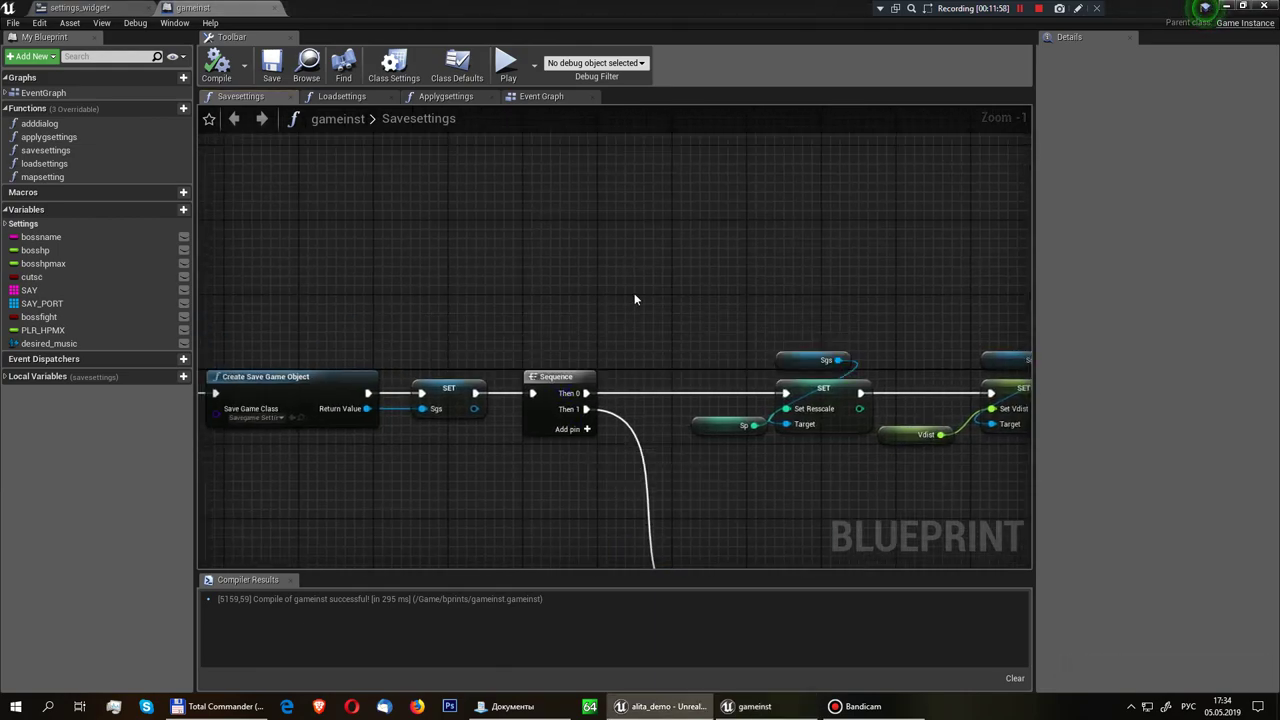
Review the save chain around Create Save Game Object, then close the gameinst editor
{"action": "mouse_move", "coordinate": [643, 318]}
{"action": "right_mouse_down"}
{"action": "mouse_move", "coordinate": [712, 291]}
{"action": "mouse_move", "coordinate": [896, 275]}
{"action": "right_mouse_up"}
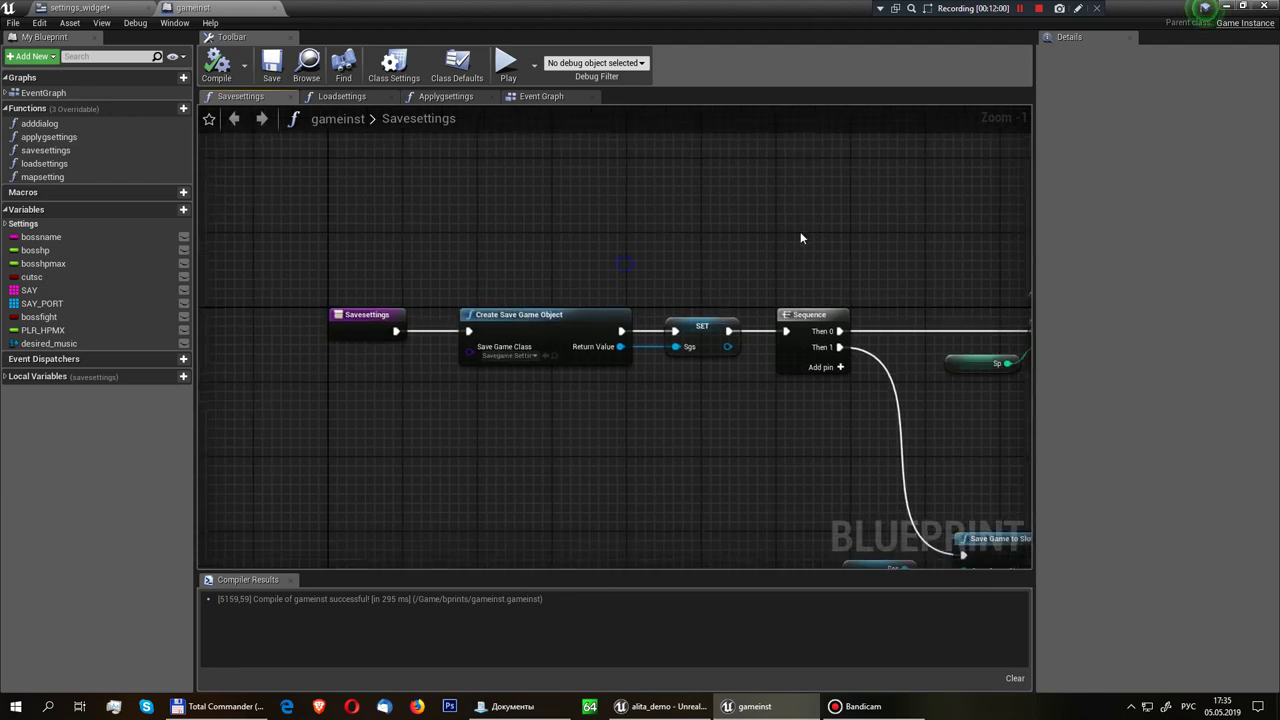
{"action": "scroll", "coordinate": [541, 400], "scroll_direction": "up", "scroll_amount": 1}
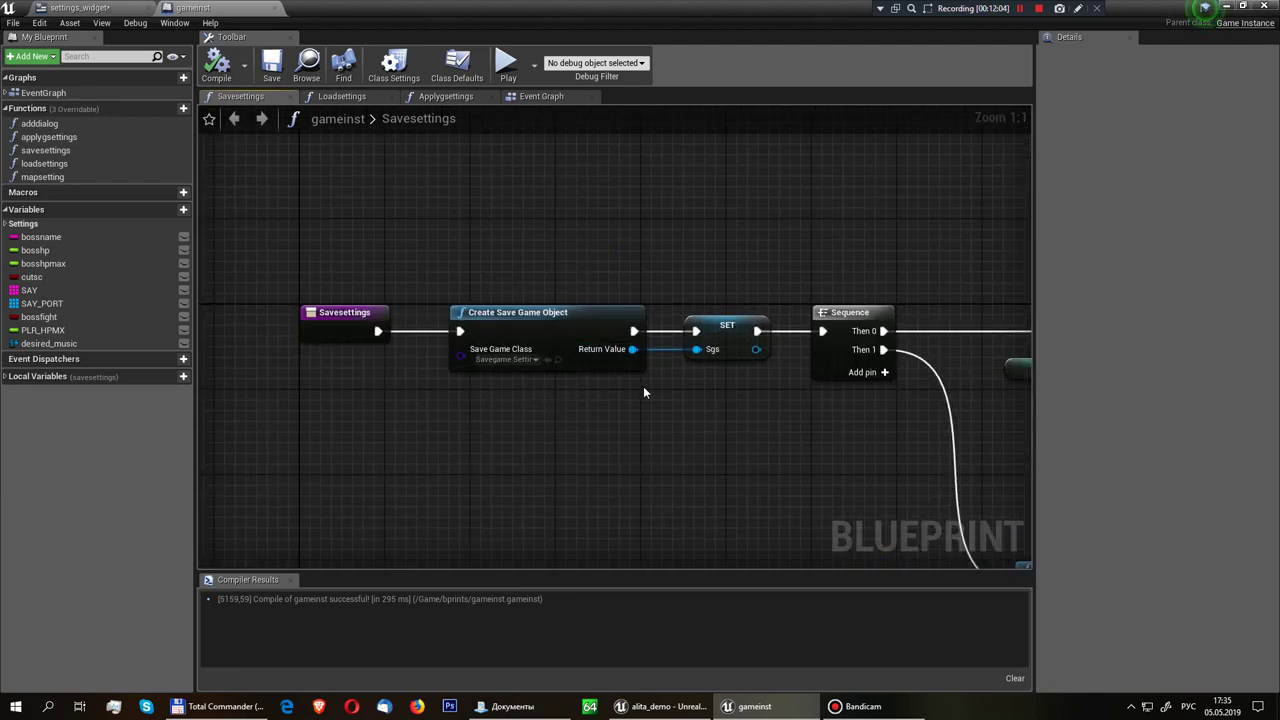
{"action": "mouse_move", "coordinate": [598, 225]}
{"action": "right_mouse_down"}
{"action": "mouse_move", "coordinate": [444, 229]}
{"action": "mouse_move", "coordinate": [574, 266]}
{"action": "right_mouse_up"}
{"action": "mouse_move", "coordinate": [521, 187]}
{"action": "left_mouse_down"}
{"action": "mouse_move", "coordinate": [621, 236]}
{"action": "mouse_move", "coordinate": [665, 229]}
{"action": "left_mouse_up"}
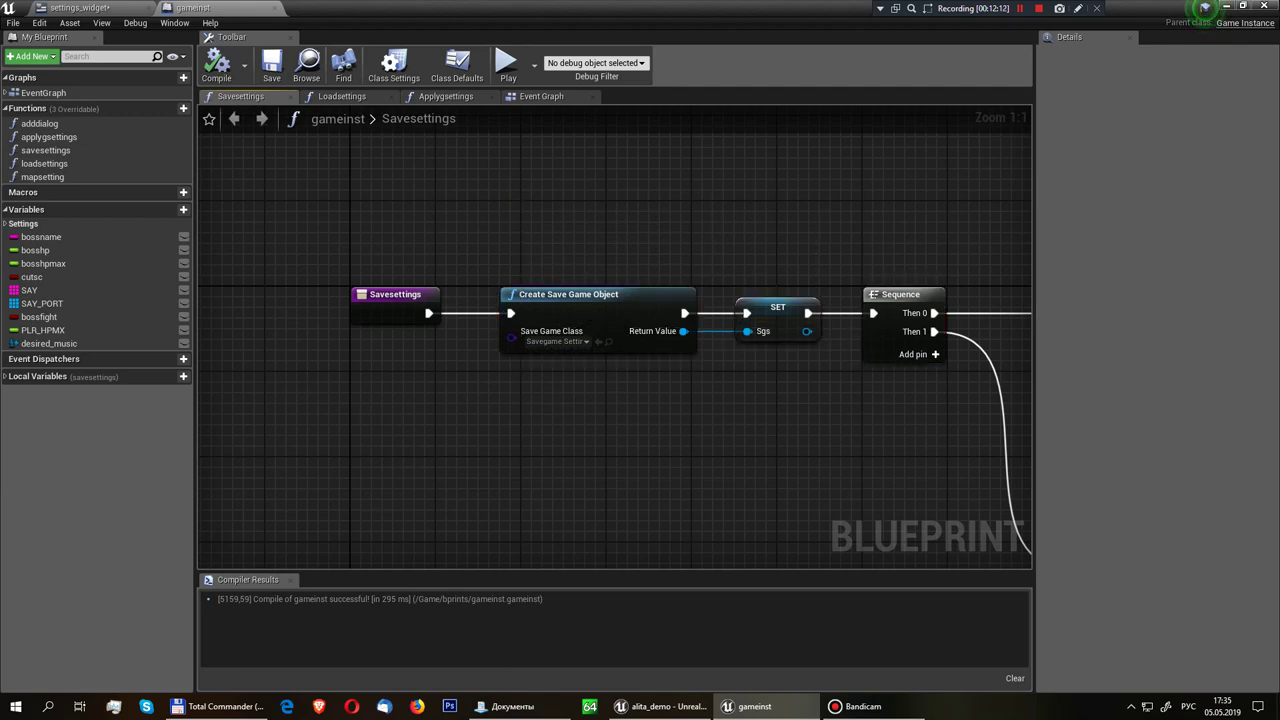
{"action": "left_click", "coordinate": [1266, 6]}
Look up the SaveGame parent class in the new Blueprint Class dialog, then cancel it
{"action": "right_click", "coordinate": [848, 644]}
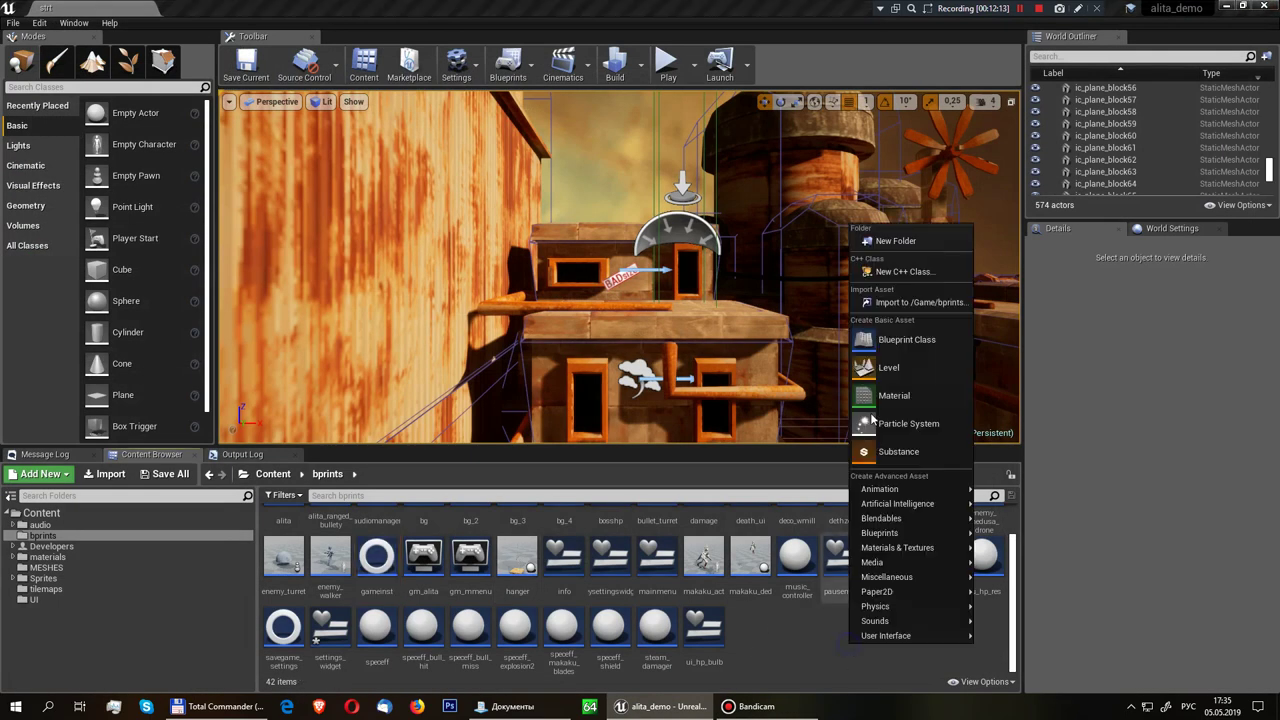
{"action": "left_click", "coordinate": [910, 340]}
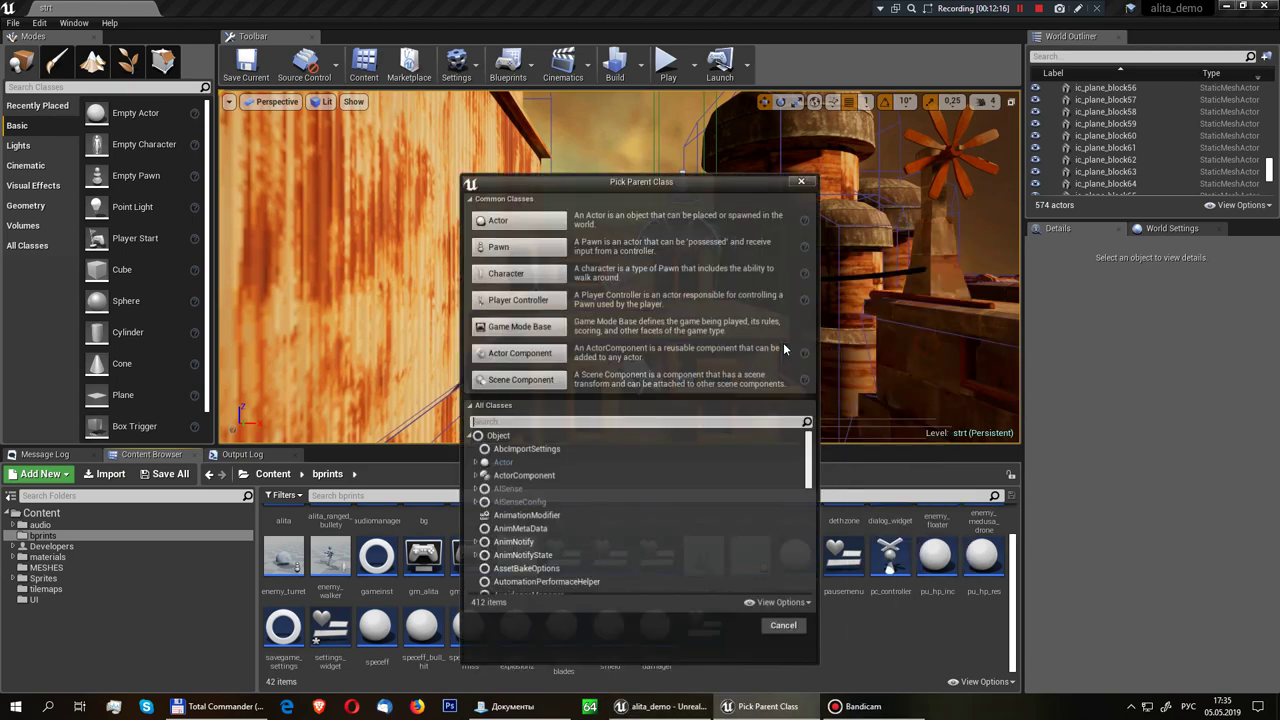
{"action": "type", "text": "ыфму"}
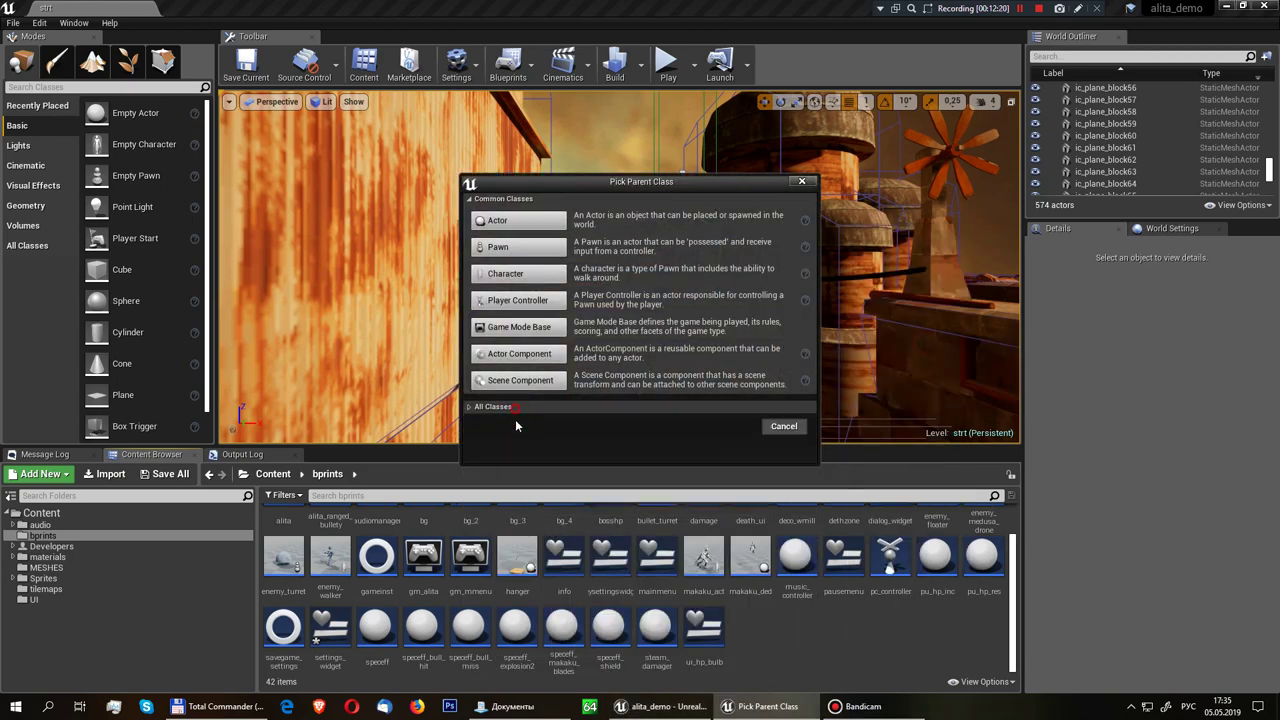
{"action": "double_click", "coordinate": [514, 422]}
{"action": "type", "text": "sav"}
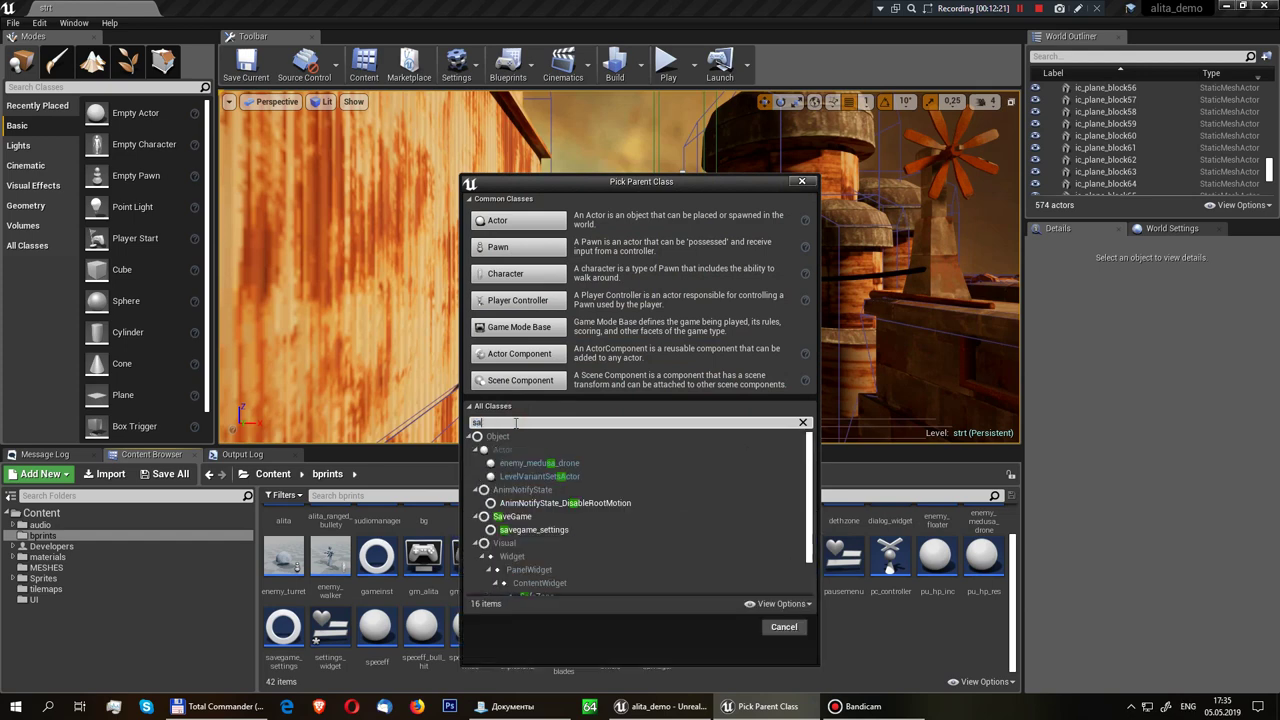
{"action": "left_click", "coordinate": [570, 452]}
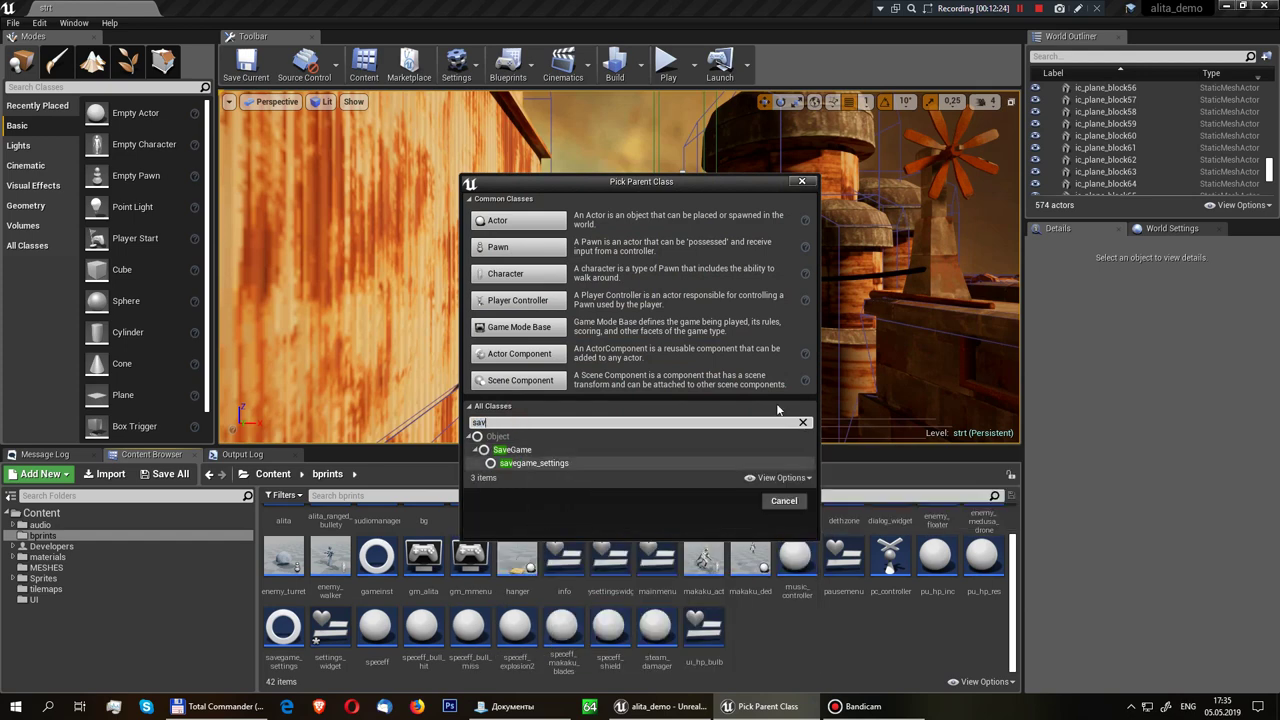
{"action": "left_click", "coordinate": [801, 182]}
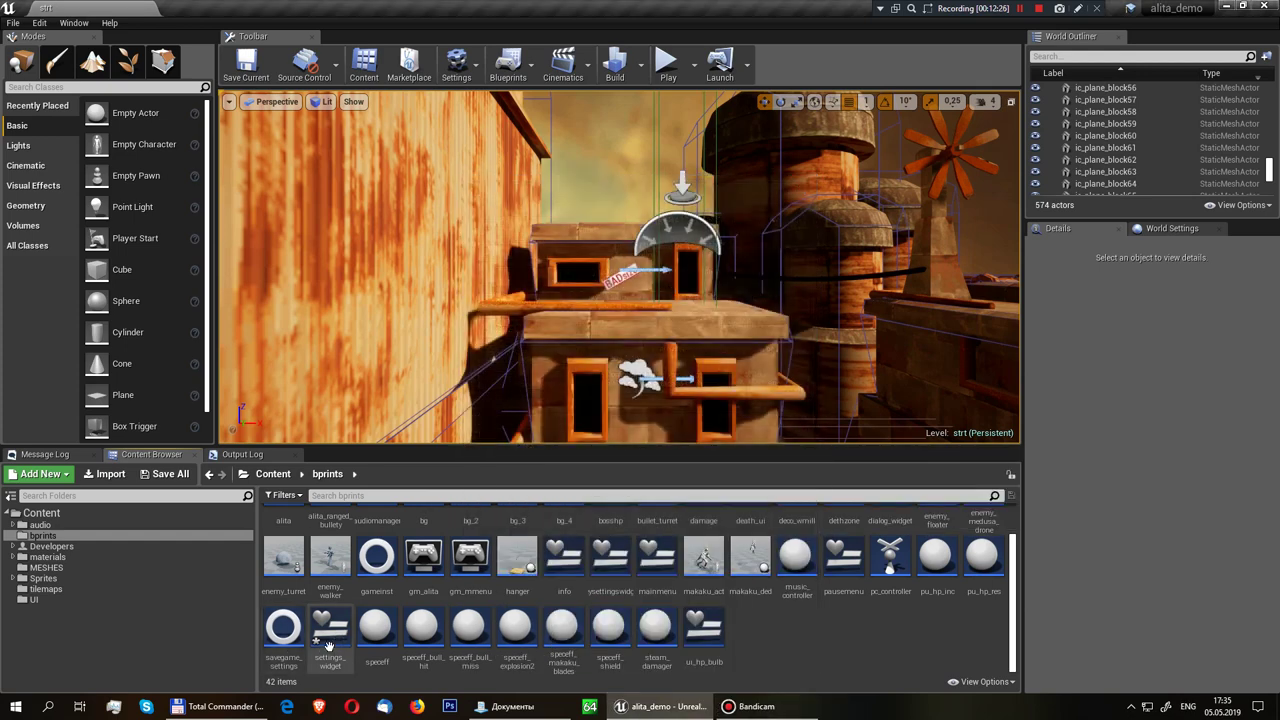
Open the savegame_settings blueprint from the bprints folder
{"action": "scroll", "coordinate": [550, 600], "scroll_direction": "up", "scroll_amount": 2}
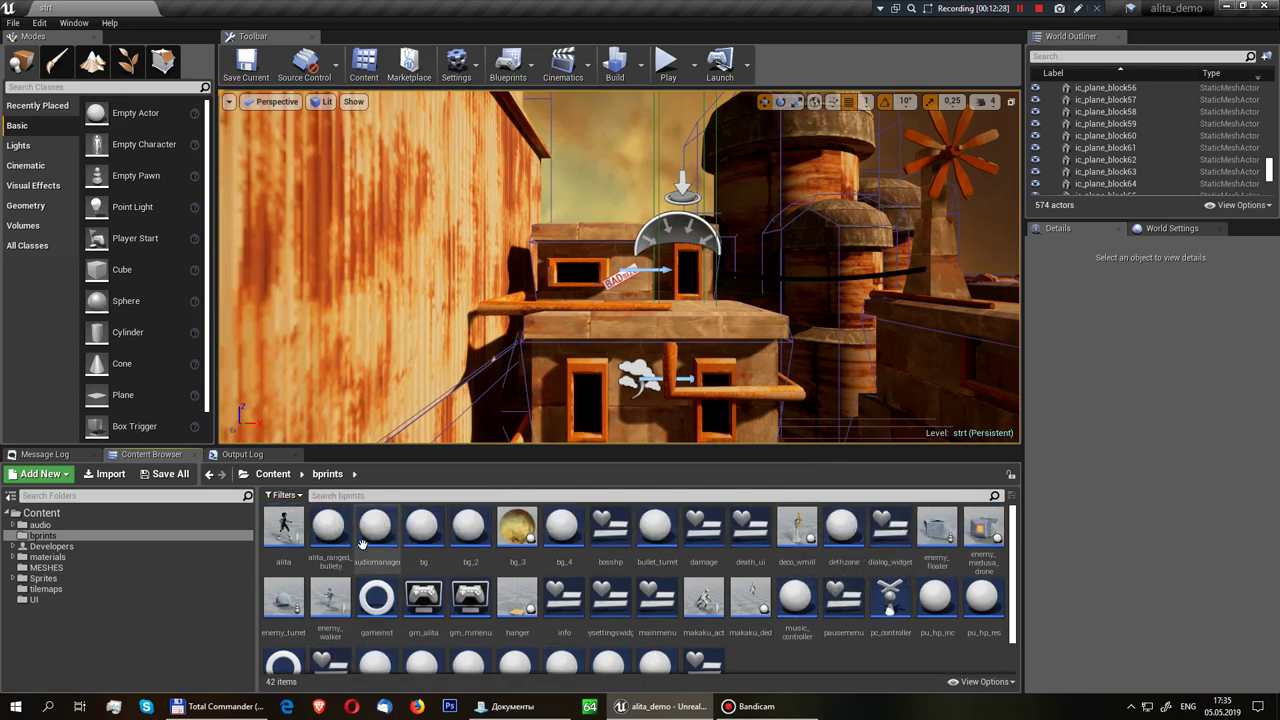
{"action": "scroll", "coordinate": [620, 600], "scroll_direction": "down", "scroll_amount": 1}
{"action": "left_click", "coordinate": [275, 640]}
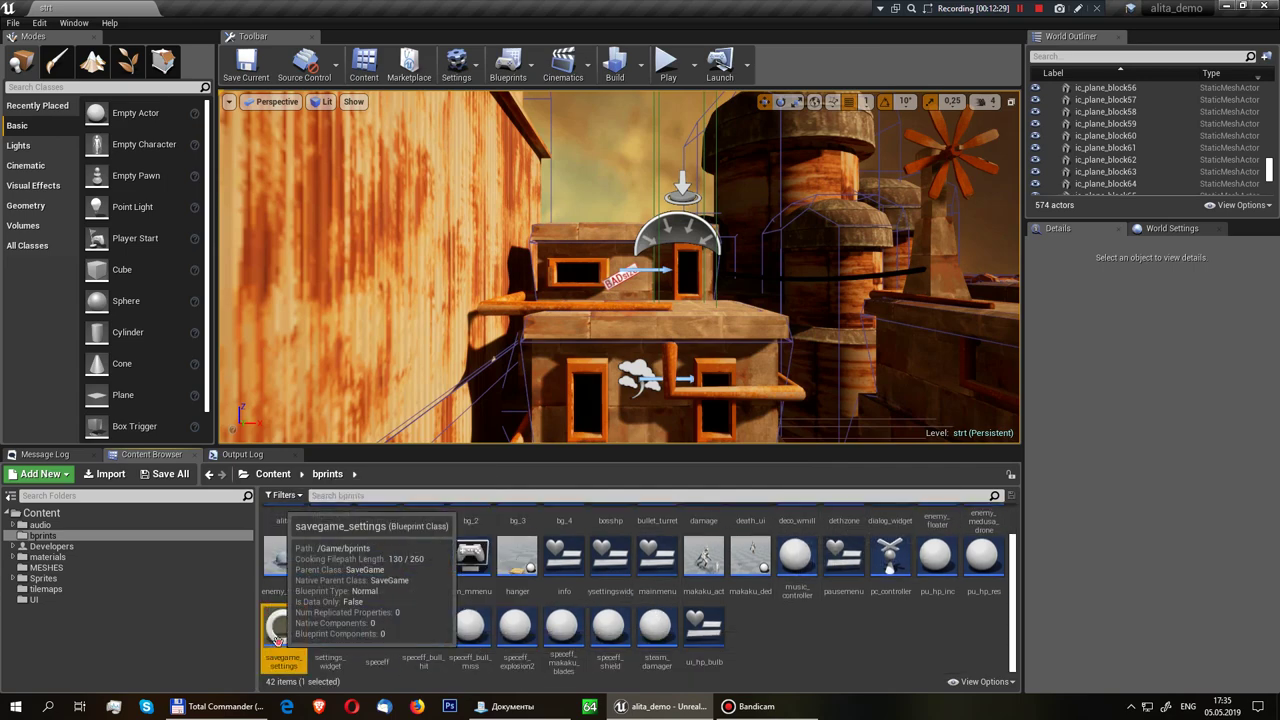
{"action": "double_click", "coordinate": [275, 635]}
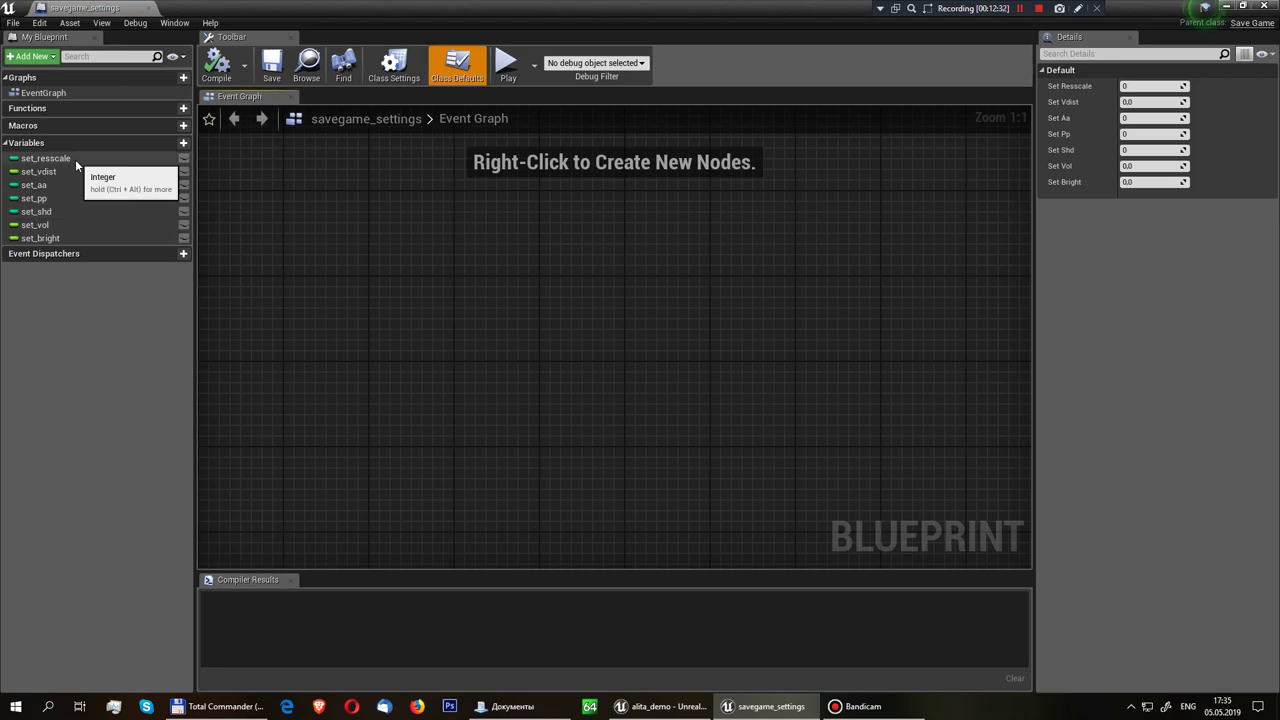
Inspect set_resscale, set_pp, set_shd, set_vol and the other set_ variables, then close savegame_settings
{"action": "left_click", "coordinate": [27, 159]}
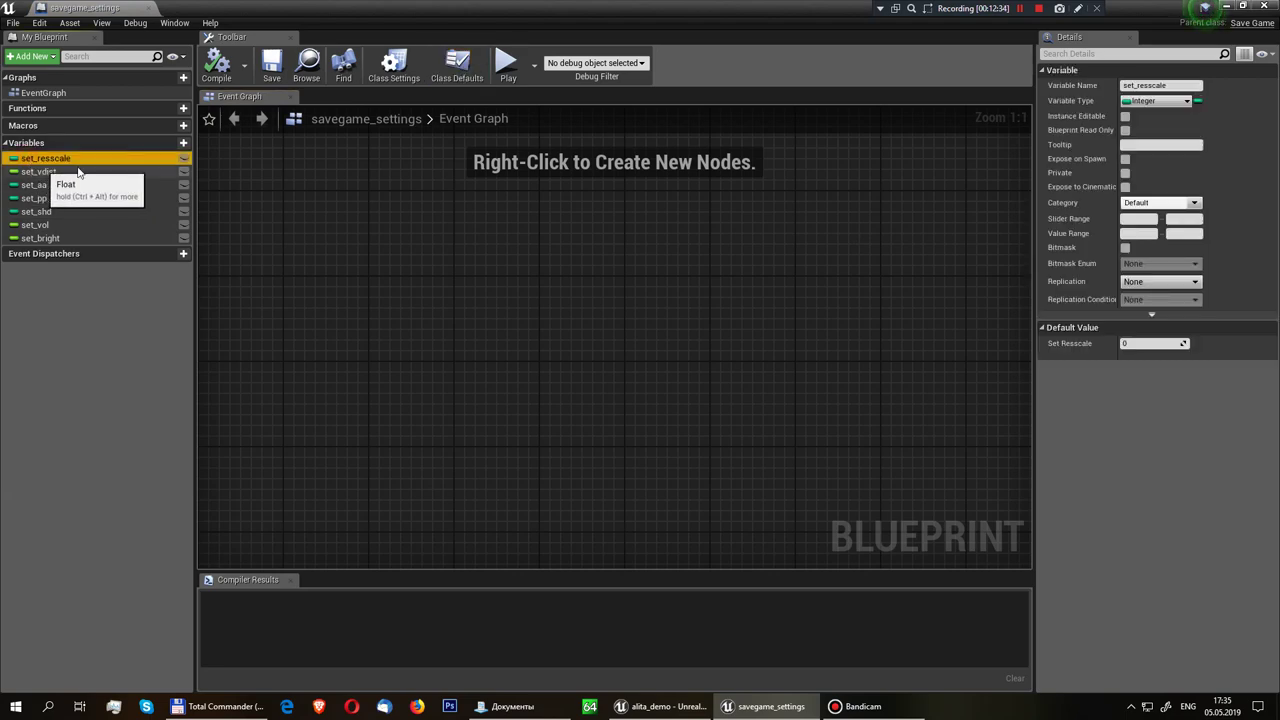
{"action": "left_click", "coordinate": [35, 171]}
{"action": "left_click", "coordinate": [34, 185]}
{"action": "left_click", "coordinate": [34, 198]}
{"action": "left_click", "coordinate": [37, 212]}
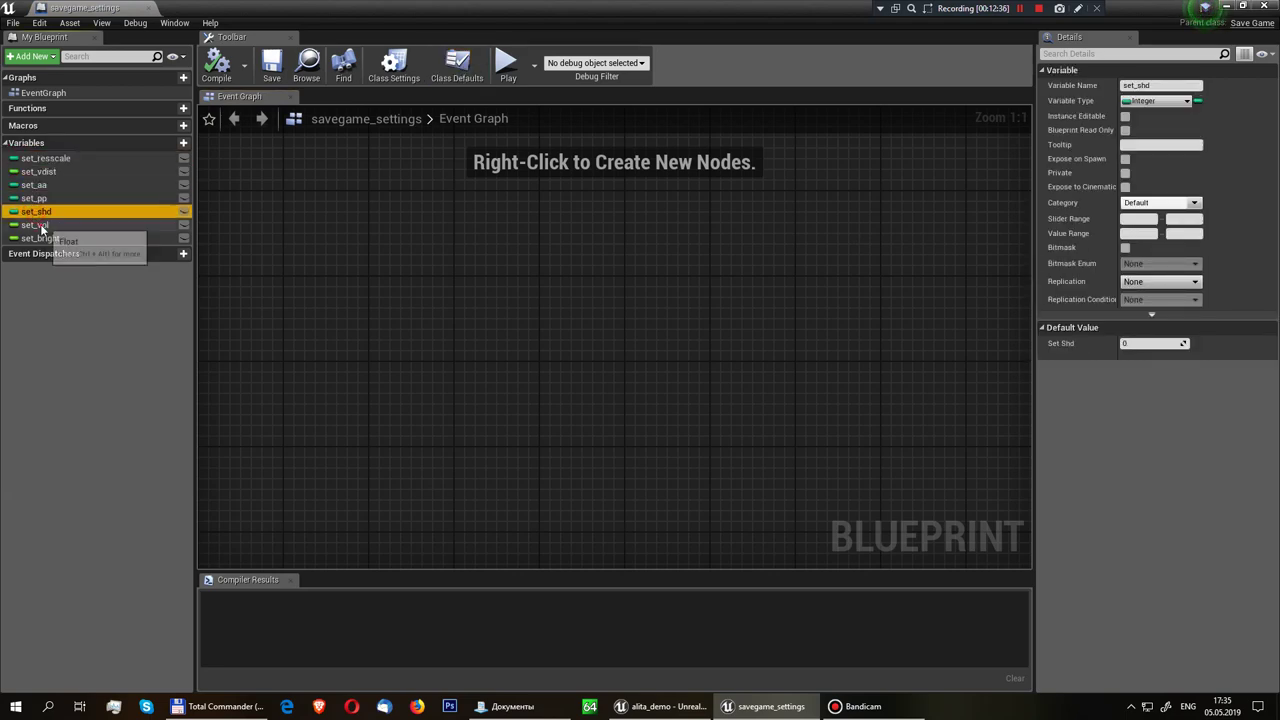
{"action": "left_click", "coordinate": [42, 224]}
{"action": "left_click", "coordinate": [34, 198]}
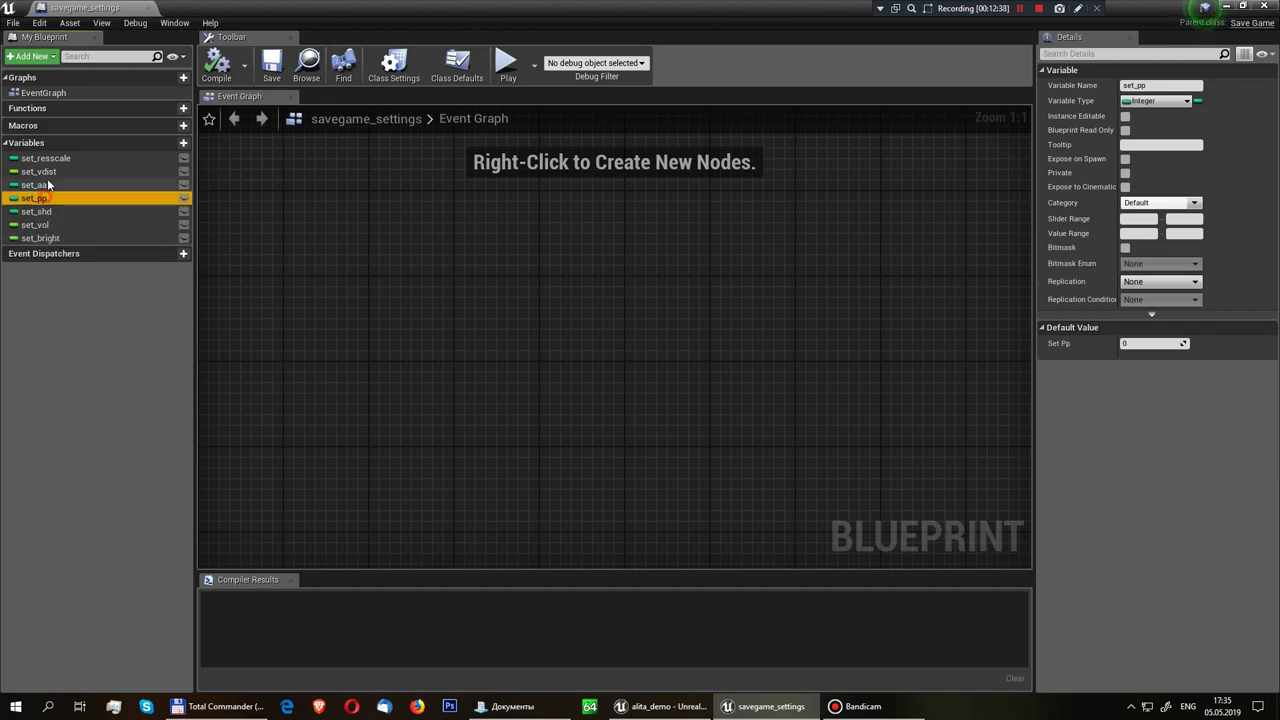
{"action": "left_click", "coordinate": [34, 185]}
{"action": "left_click", "coordinate": [27, 159]}
{"action": "left_click", "coordinate": [1270, 5]}
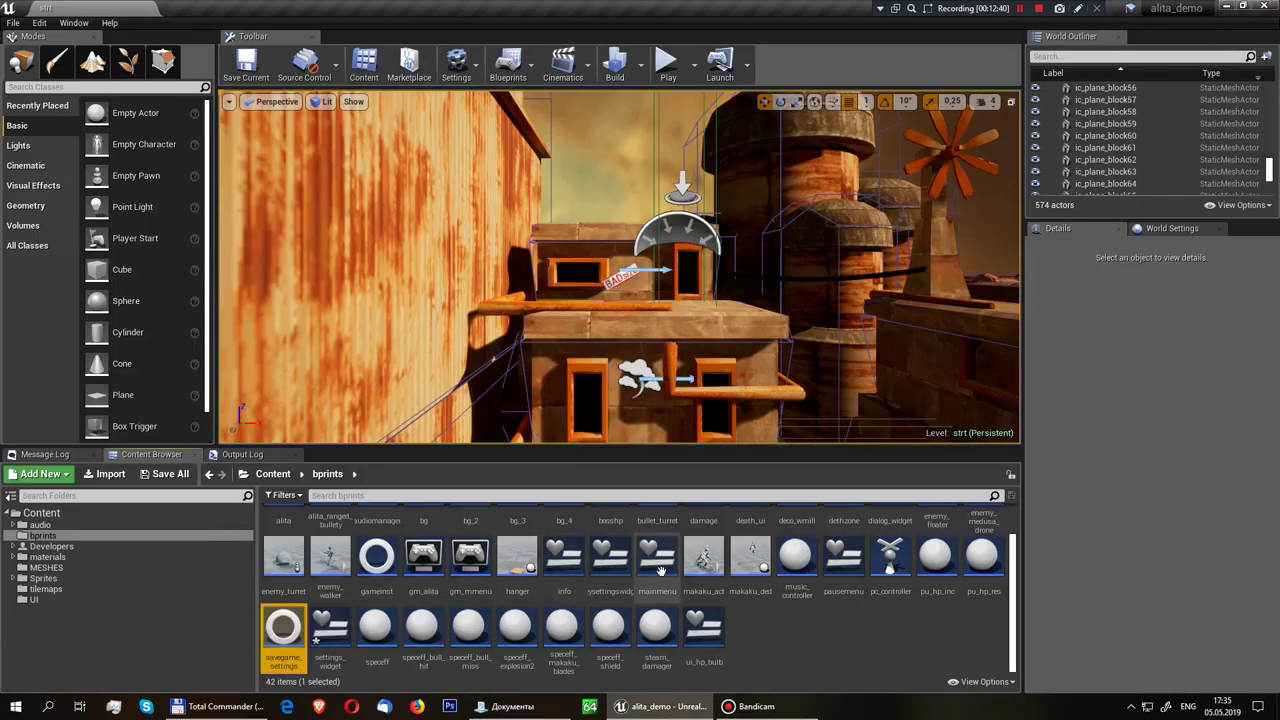
Open the gameinst blueprint from the Content Browser
{"action": "scroll", "coordinate": [640, 590], "scroll_direction": "up", "scroll_amount": 1}
{"action": "scroll", "coordinate": [790, 610], "scroll_direction": "down", "scroll_amount": 1}
{"action": "scroll", "coordinate": [755, 630], "scroll_direction": "up", "scroll_amount": 1}
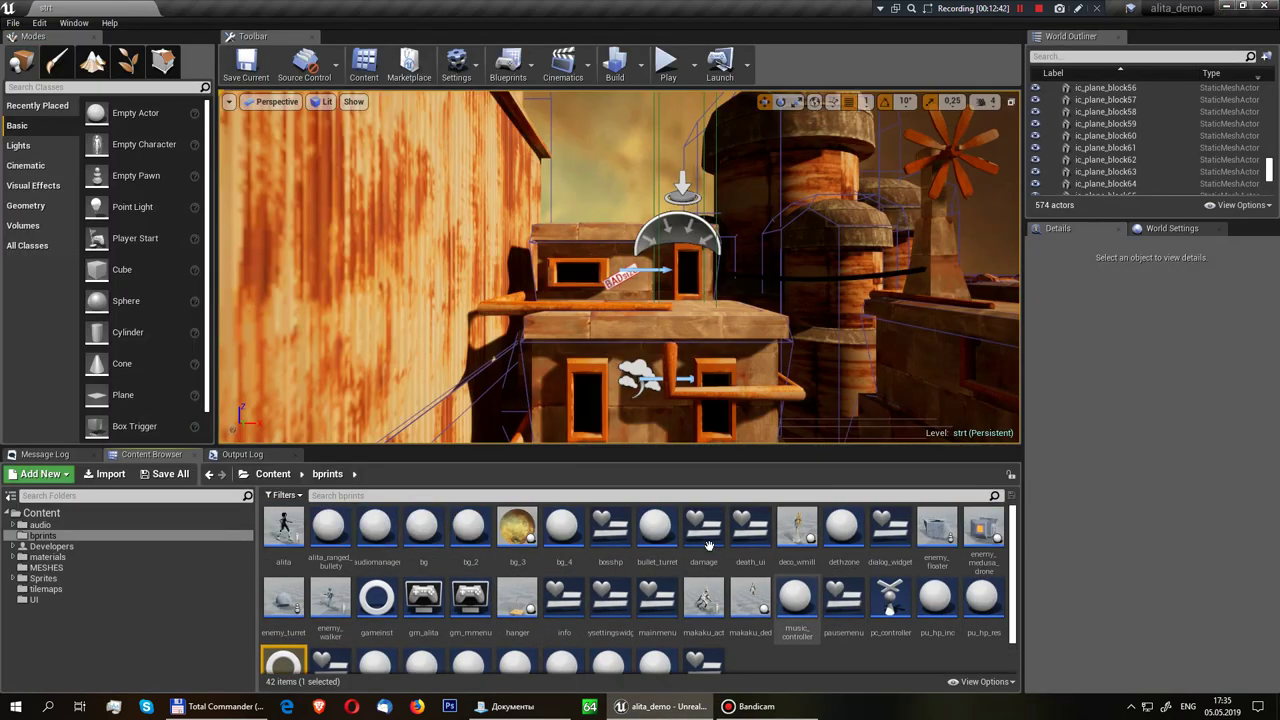
{"action": "scroll", "coordinate": [340, 600], "scroll_direction": "down", "scroll_amount": 1}
{"action": "left_click", "coordinate": [376, 555]}
{"action": "double_click", "coordinate": [375, 554]}
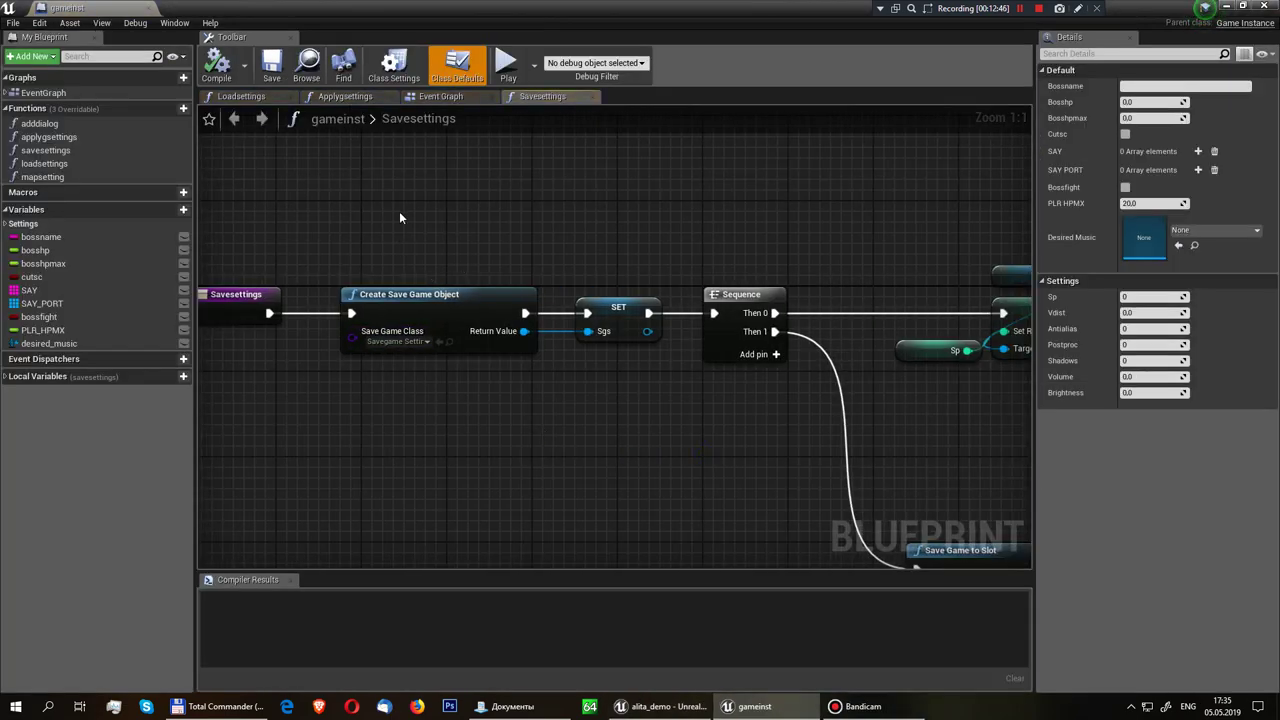
Check that Create Save Game Object uses savegame_settings as its Save Game Class
{"action": "left_click", "coordinate": [248, 297]}
{"action": "left_click", "coordinate": [410, 300]}
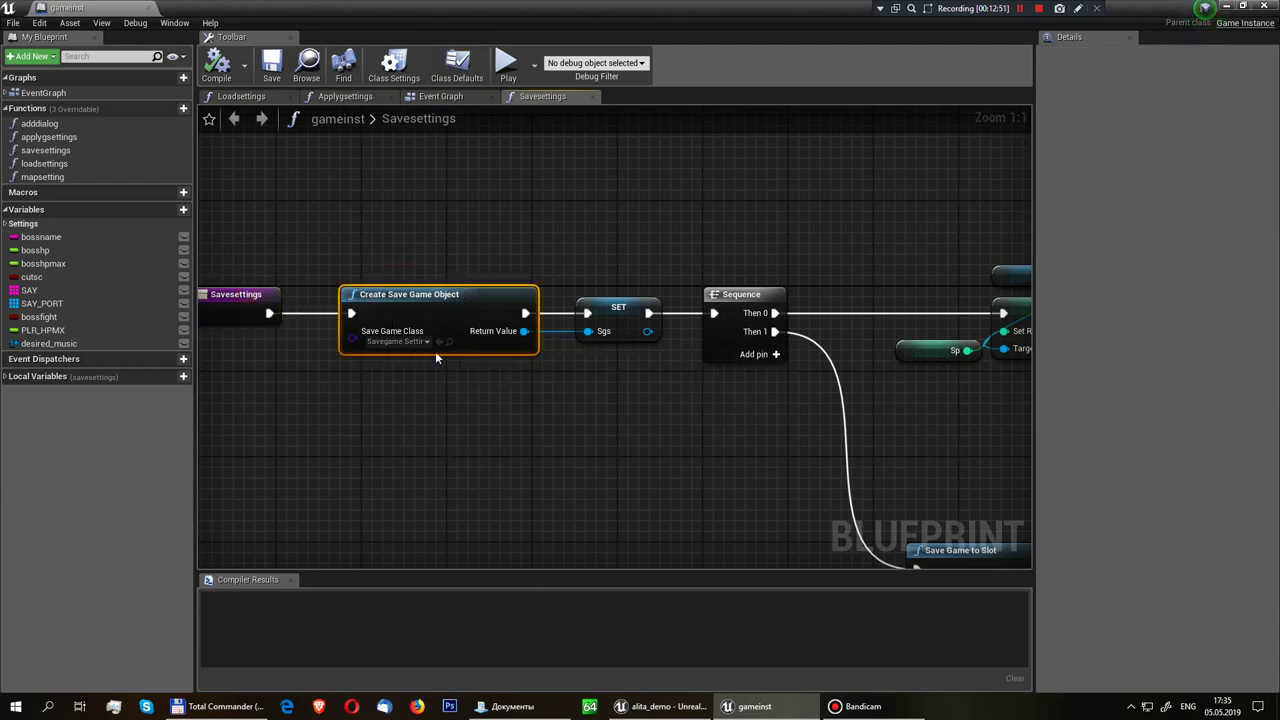
{"action": "left_click", "coordinate": [400, 342]}
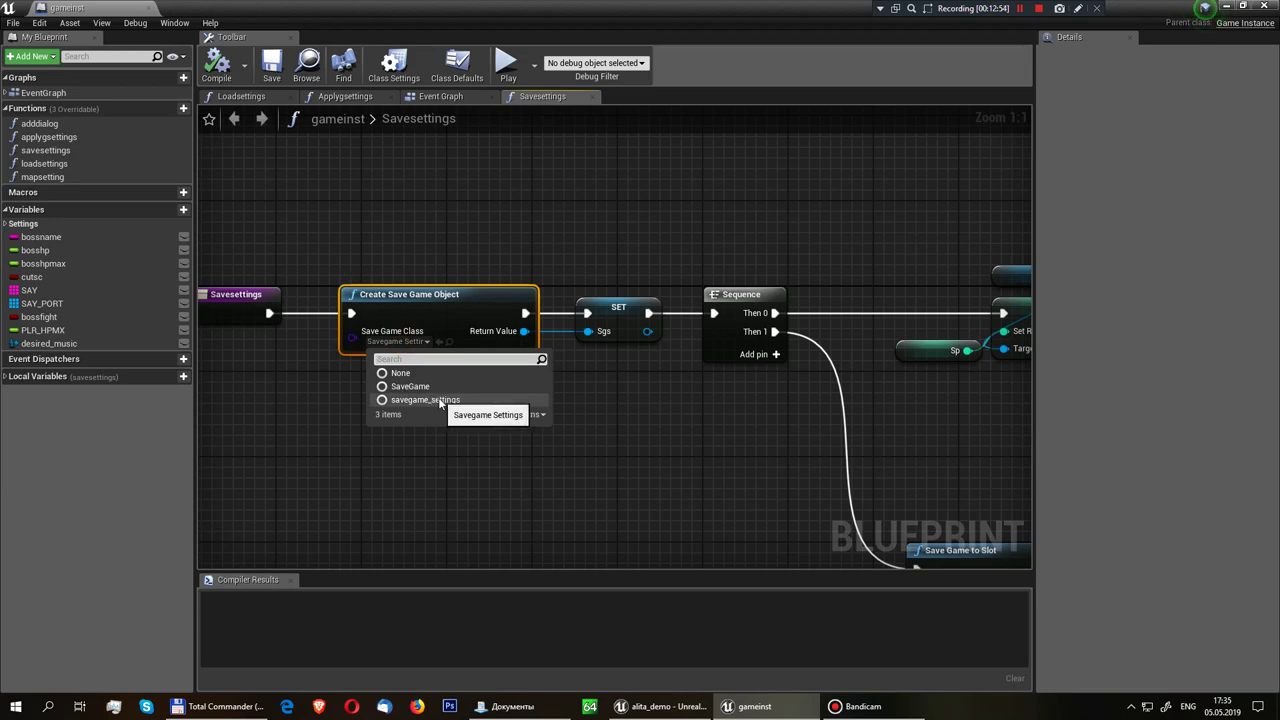
{"action": "left_click", "coordinate": [728, 423]}
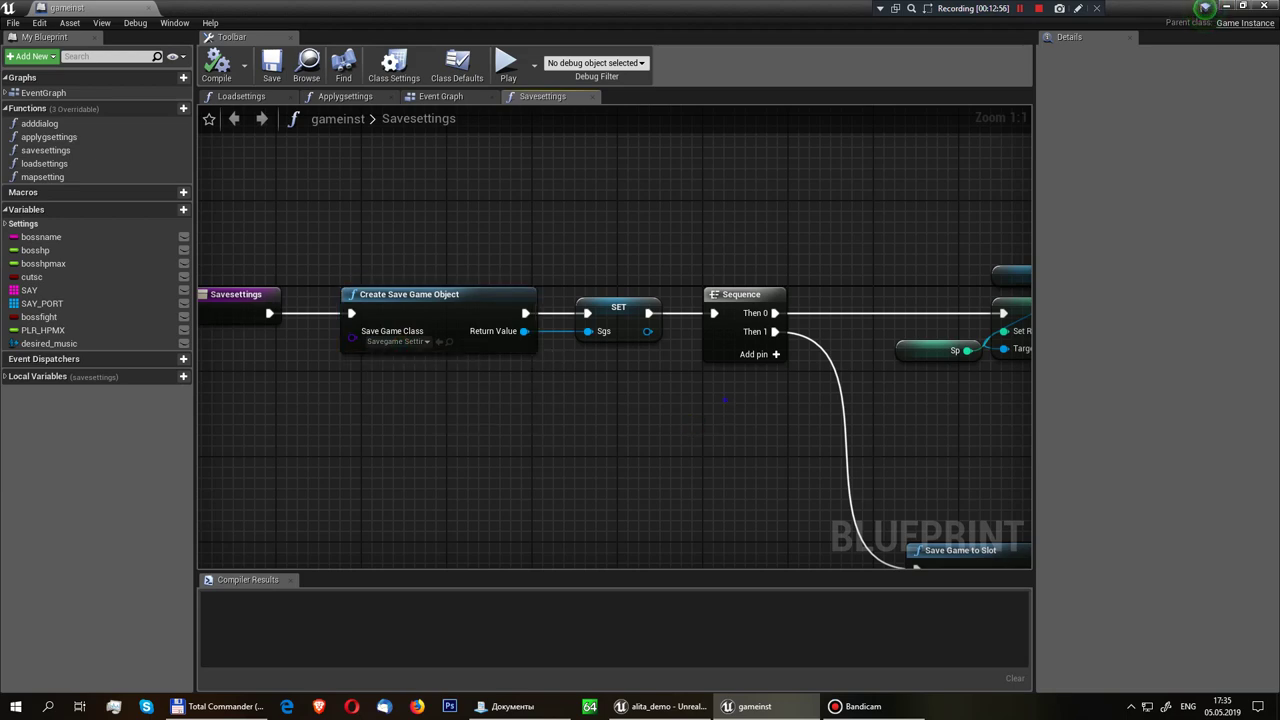
Inspect the SET Sgs and Sp nodes and follow the chain to Set Aa, Pp and Shd
{"action": "right_click_drag", "start_coordinate": [552, 342], "coordinate": [353, 327]}
{"action": "left_click", "coordinate": [421, 294]}
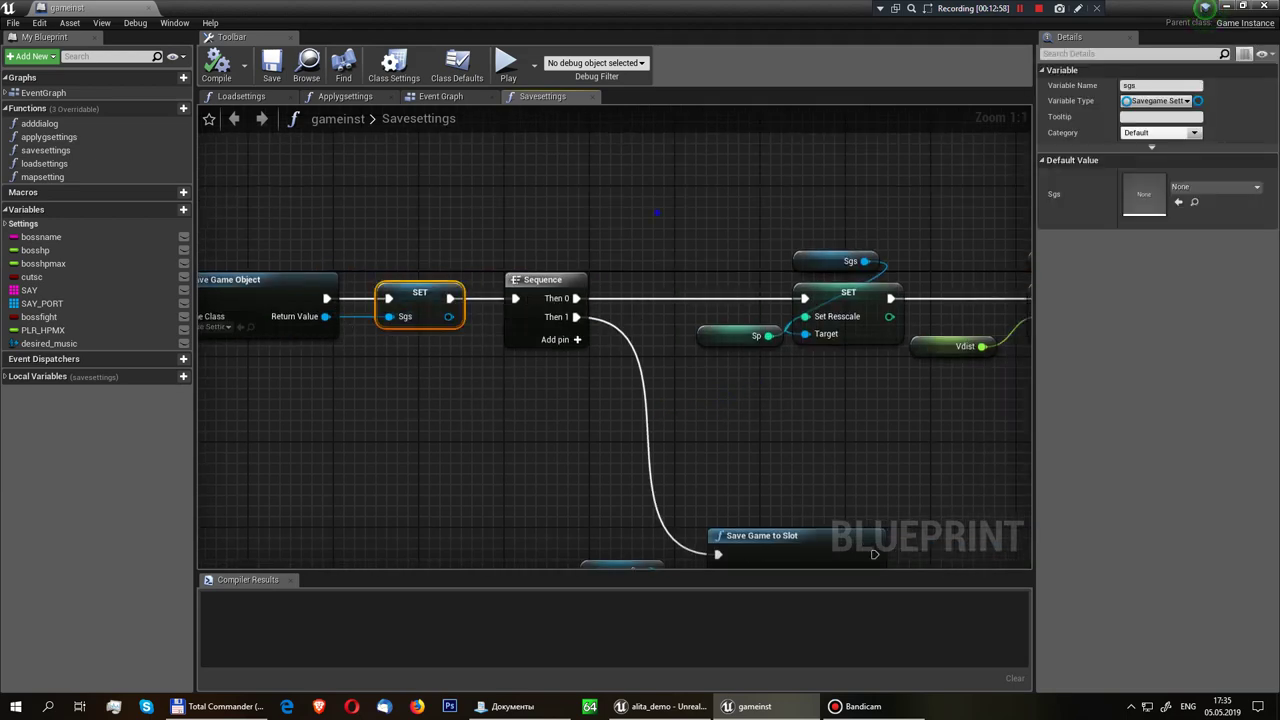
{"action": "right_click_drag", "start_coordinate": [688, 216], "coordinate": [443, 215]}
{"action": "left_click", "coordinate": [569, 264]}
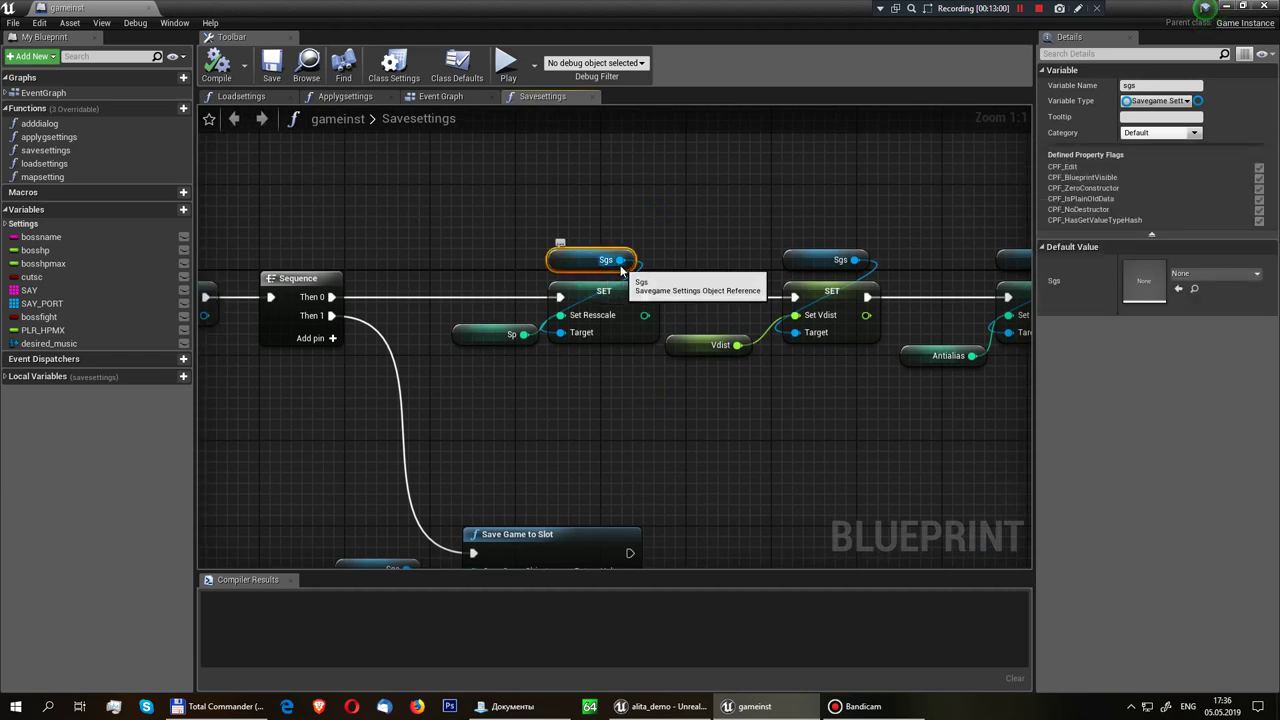
{"action": "left_click", "coordinate": [495, 334]}
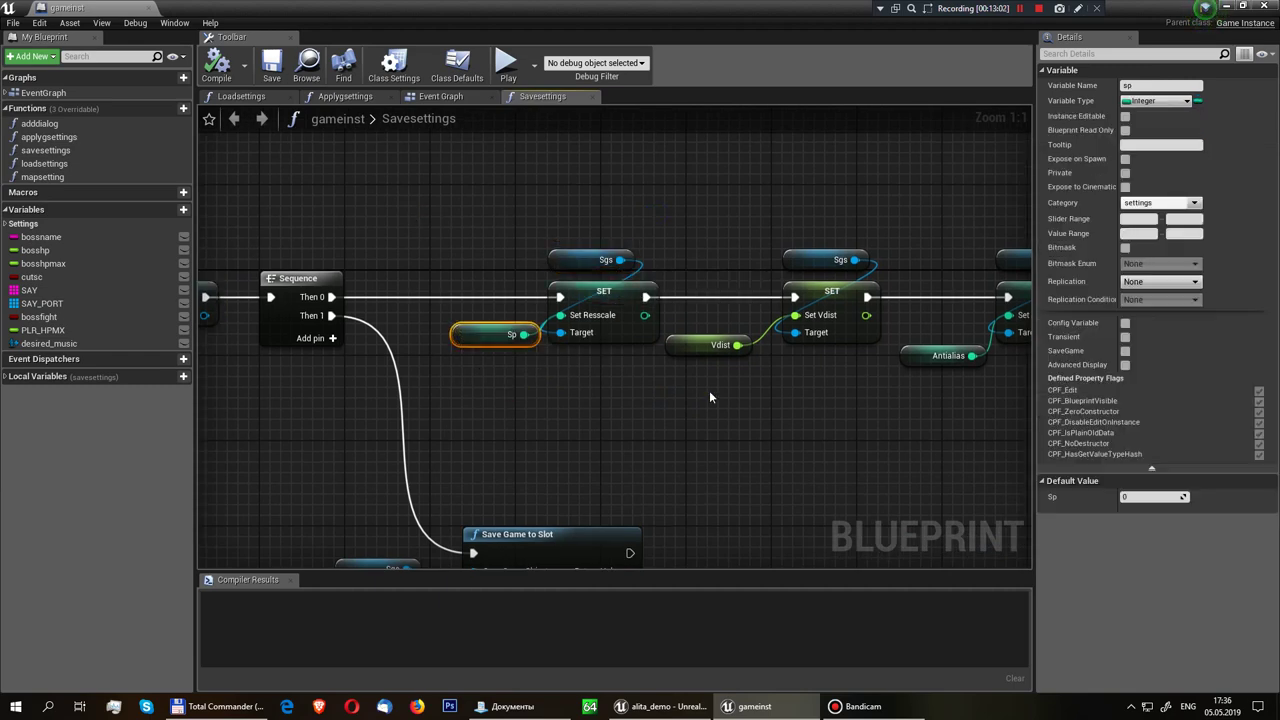
{"action": "right_click_drag", "start_coordinate": [709, 390], "coordinate": [664, 438]}
{"action": "right_click_drag", "start_coordinate": [587, 401], "coordinate": [402, 369]}
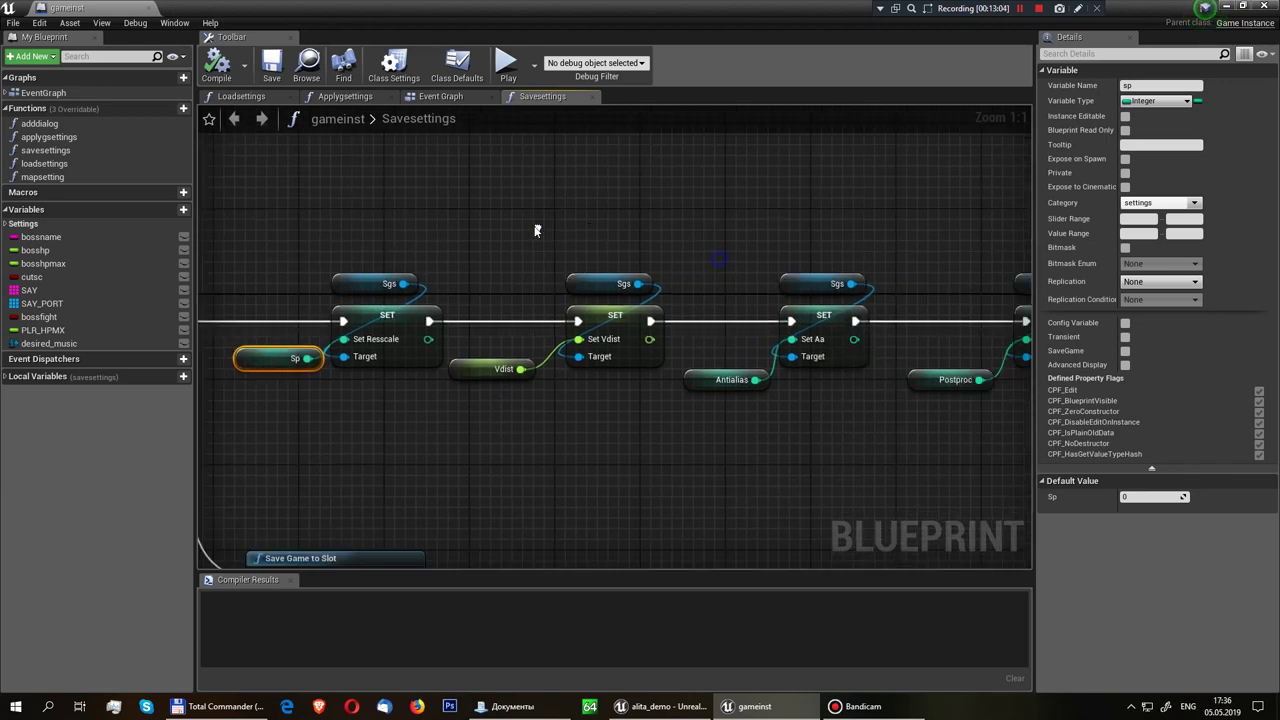
{"action": "right_click_drag", "start_coordinate": [832, 346], "coordinate": [443, 345]}
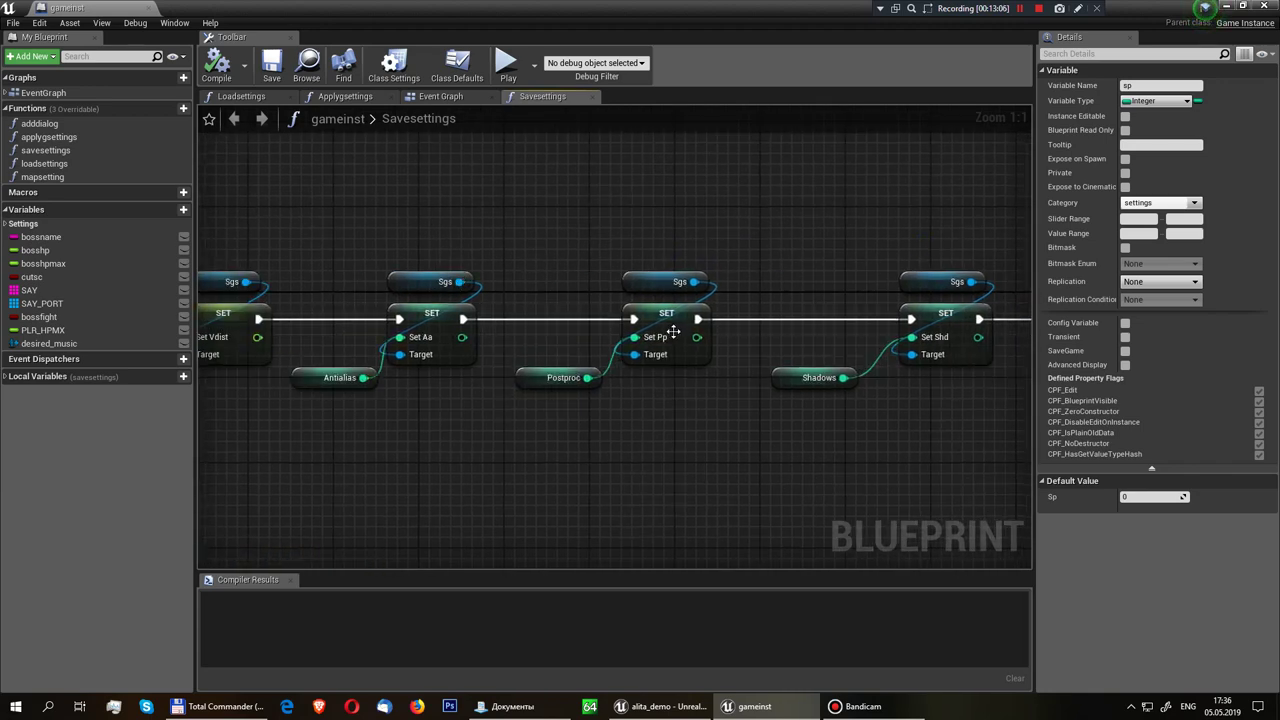
Follow the chain through Set Vol and Set Bright, framing all SET nodes and Save Game
{"action": "right_click_drag", "start_coordinate": [774, 268], "coordinate": [614, 220]}
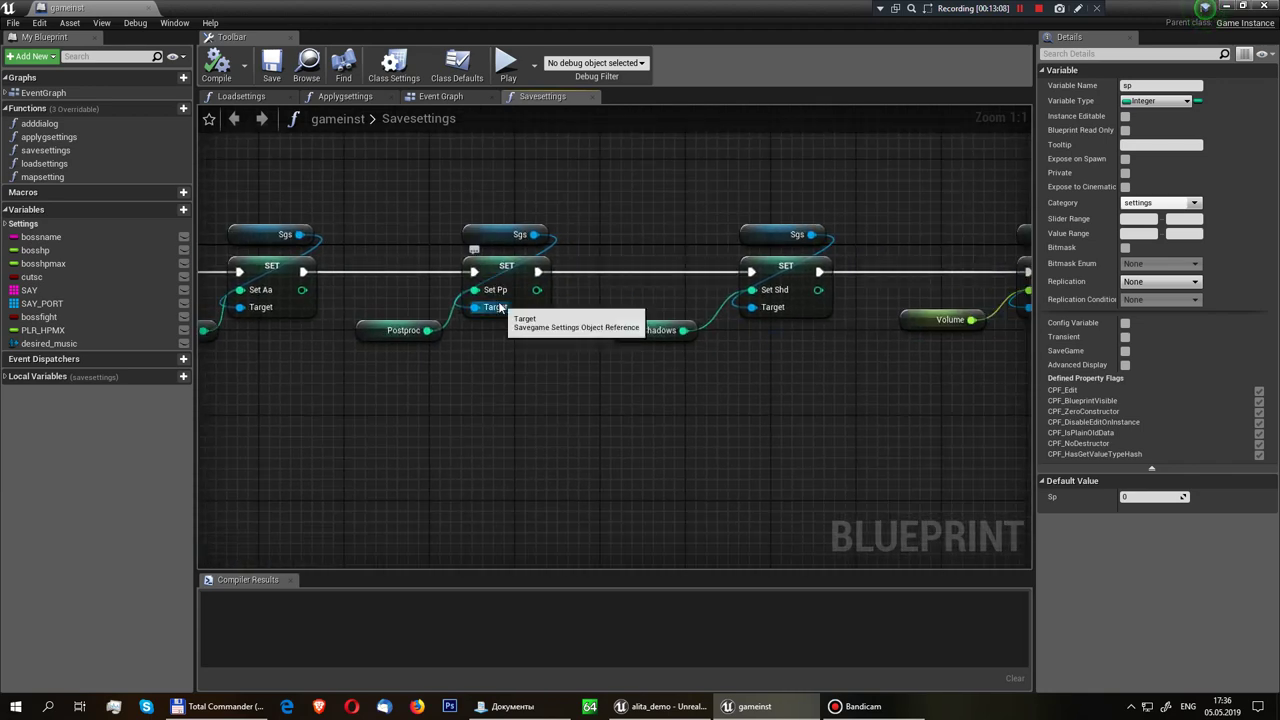
{"action": "right_click_drag", "start_coordinate": [814, 303], "coordinate": [579, 303]}
{"action": "right_click_drag", "start_coordinate": [1000, 262], "coordinate": [762, 258]}
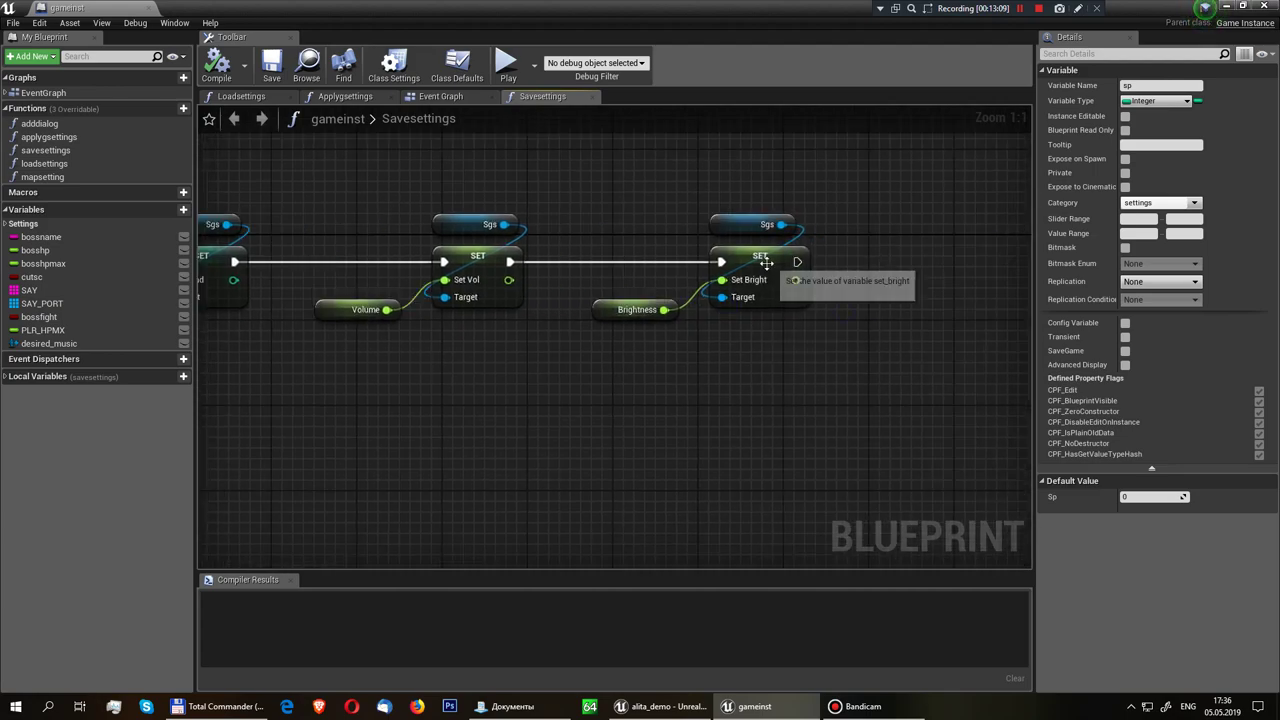
{"action": "scroll", "coordinate": [632, 383], "scroll_direction": "down", "scroll_amount": 4}
{"action": "right_click_drag", "start_coordinate": [632, 383], "coordinate": [988, 389]}
{"action": "left_click_drag", "start_coordinate": [988, 389], "coordinate": [350, 260]}
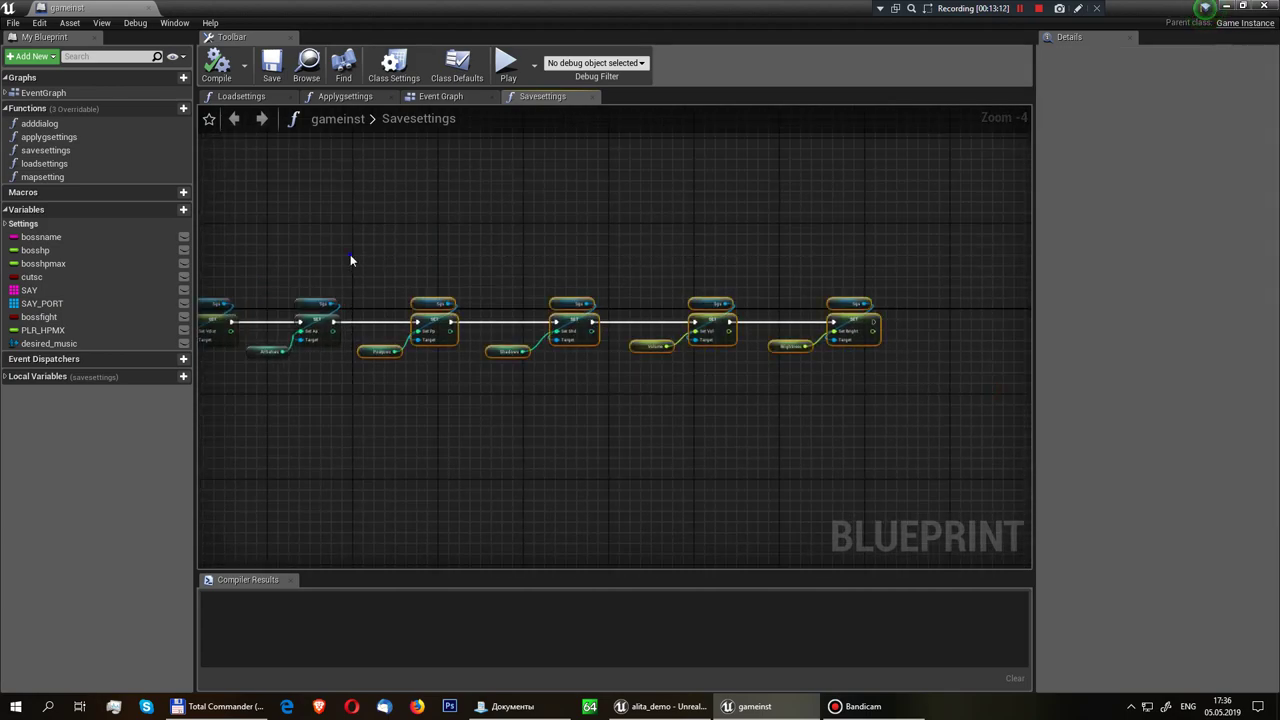
{"action": "right_click", "coordinate": [329, 236]}
{"action": "right_click_drag", "start_coordinate": [329, 236], "coordinate": [375, 304]}
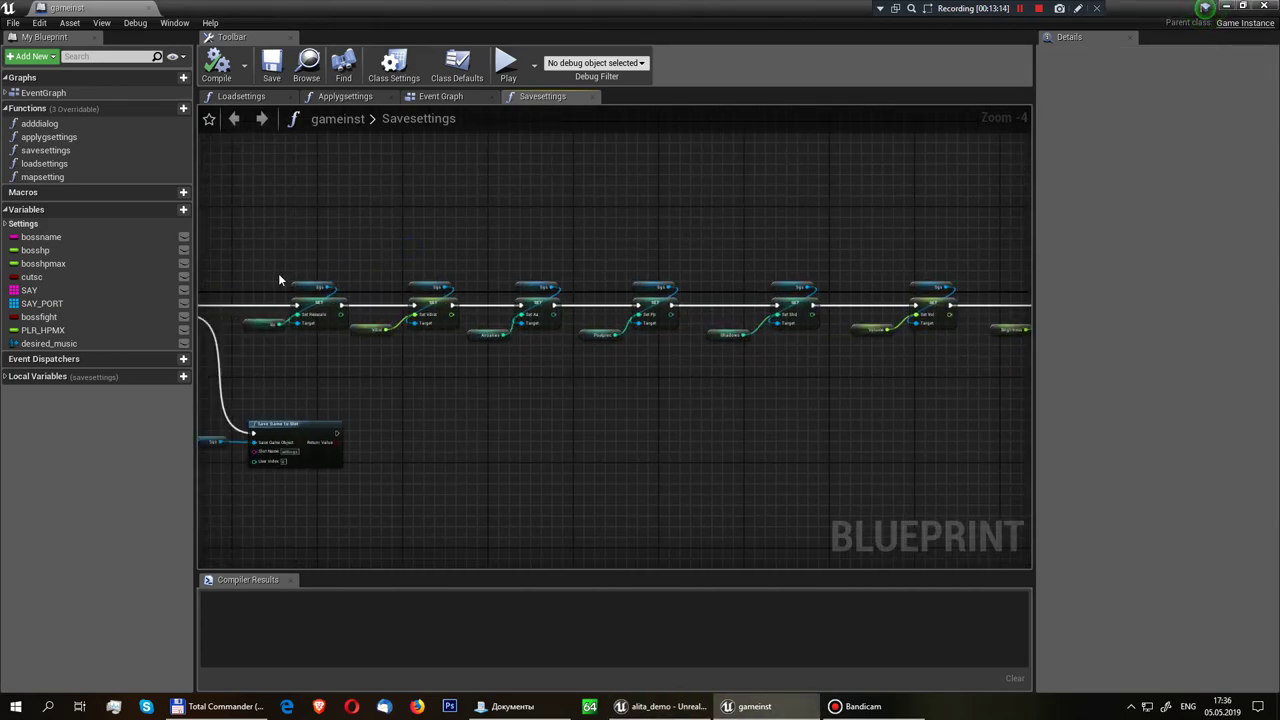
{"action": "right_click_drag", "start_coordinate": [416, 474], "coordinate": [698, 466]}
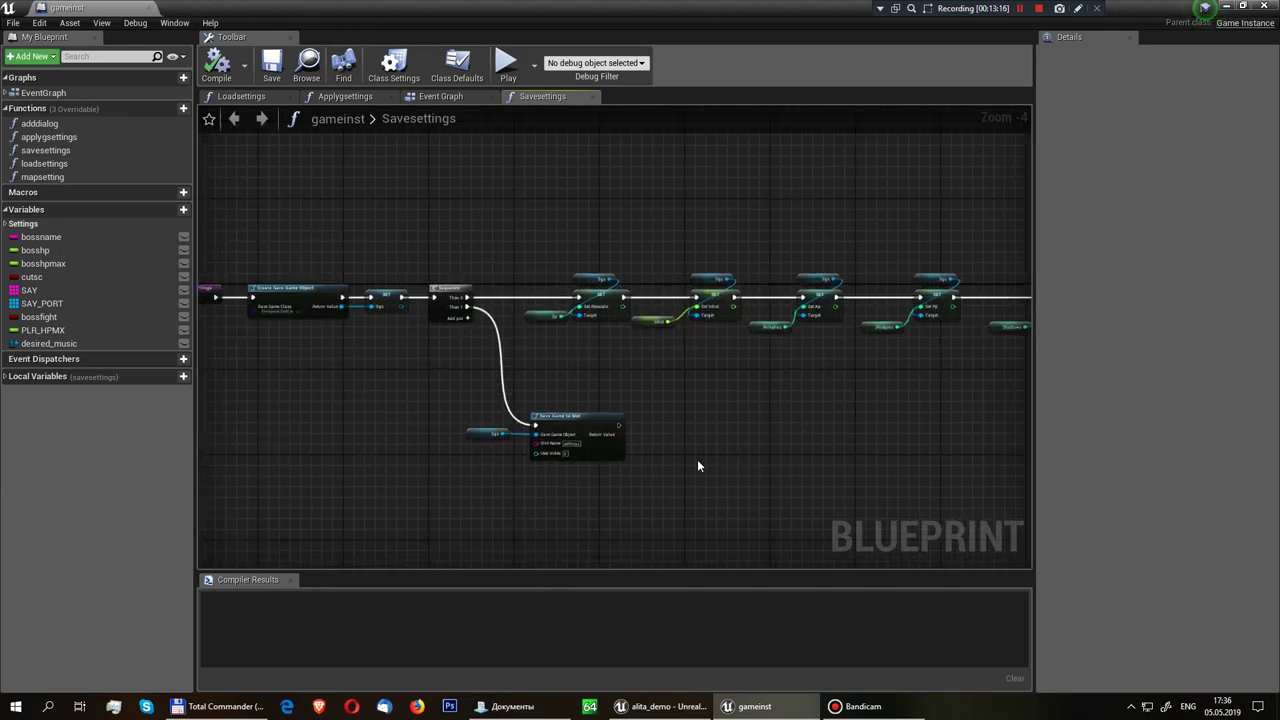
Verify Save Game to Slot takes Sgs with slot name 'settings' and user index 0
{"action": "scroll", "coordinate": [446, 491], "scroll_direction": "up", "scroll_amount": 4}
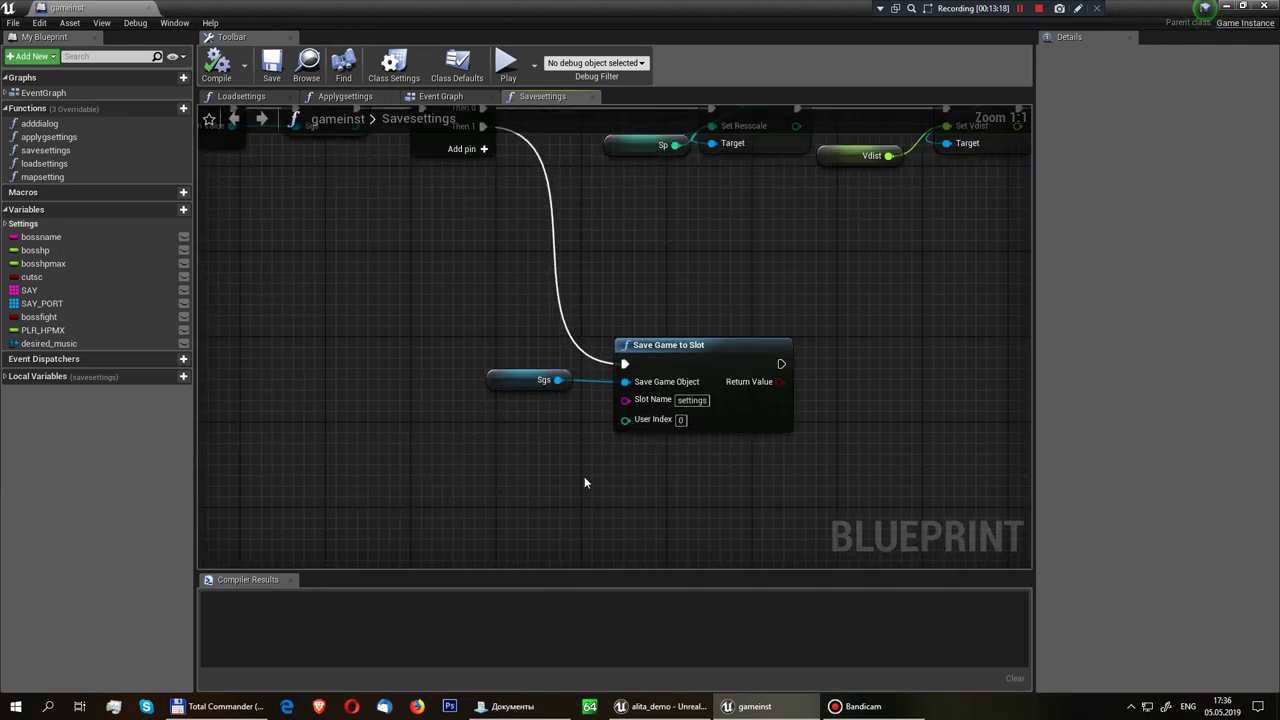
{"action": "left_click", "coordinate": [490, 384]}
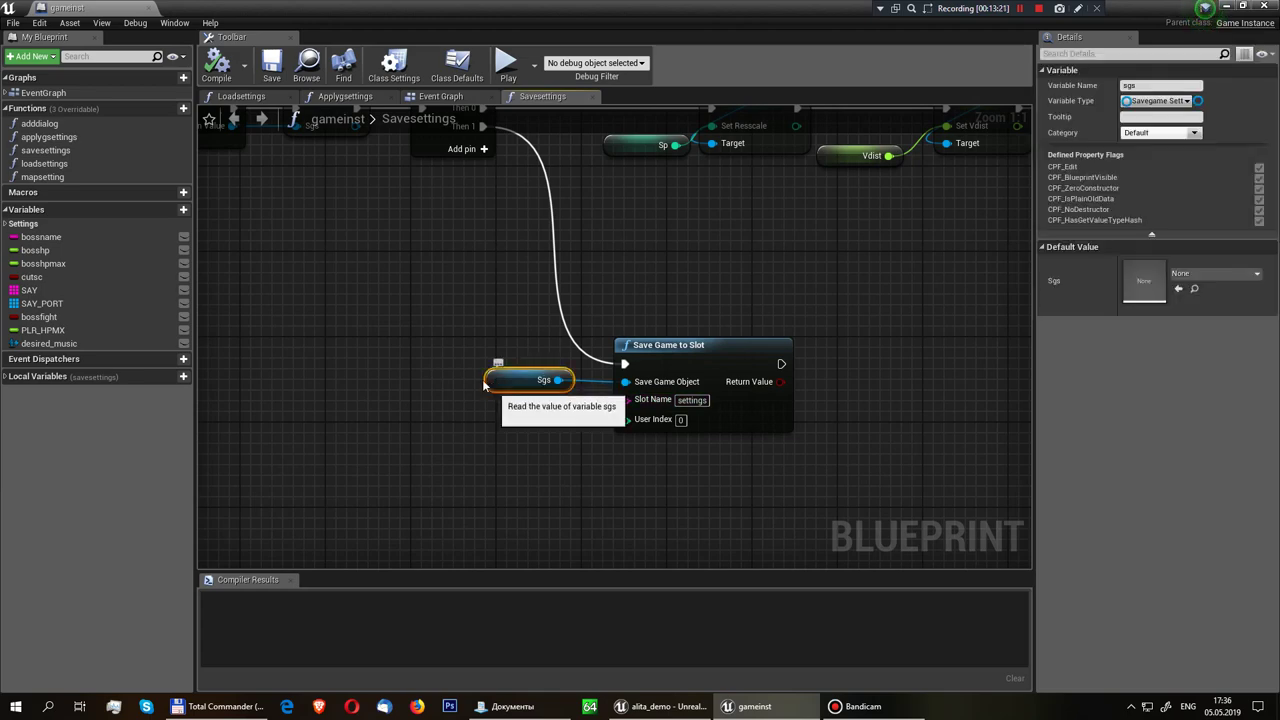
{"action": "left_click", "coordinate": [692, 400]}
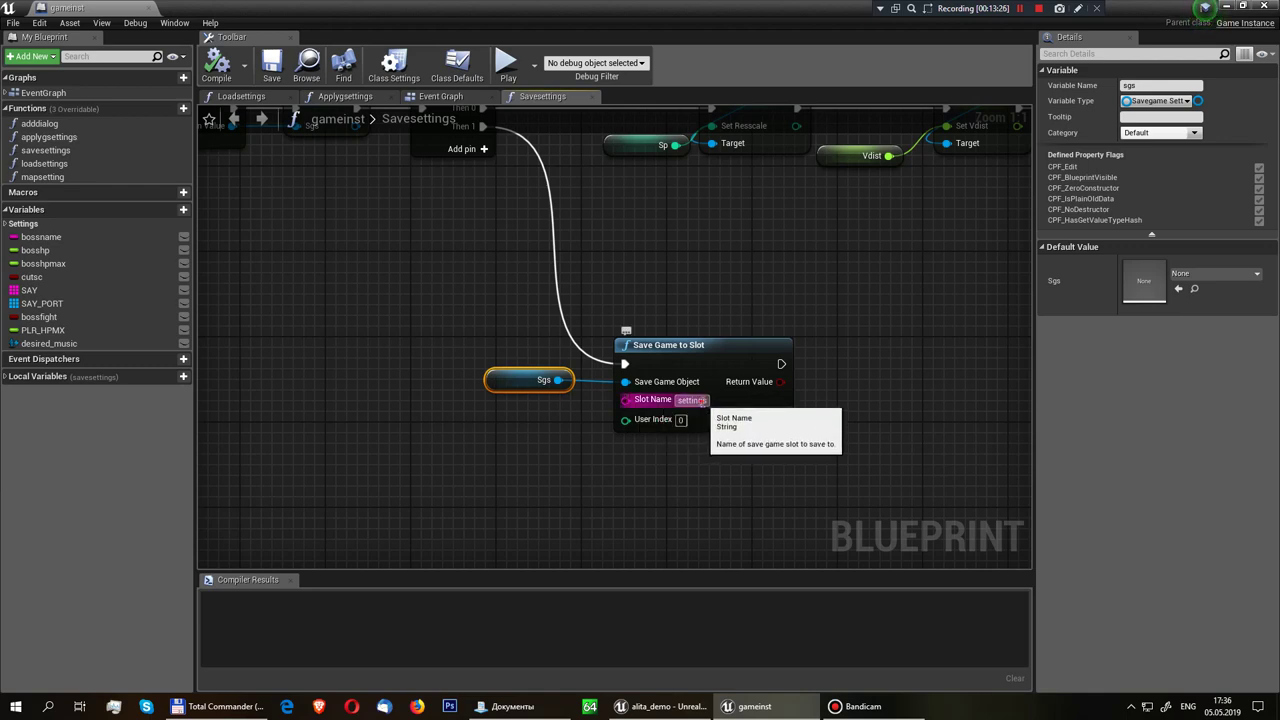
{"action": "key", "text": "Tab"}
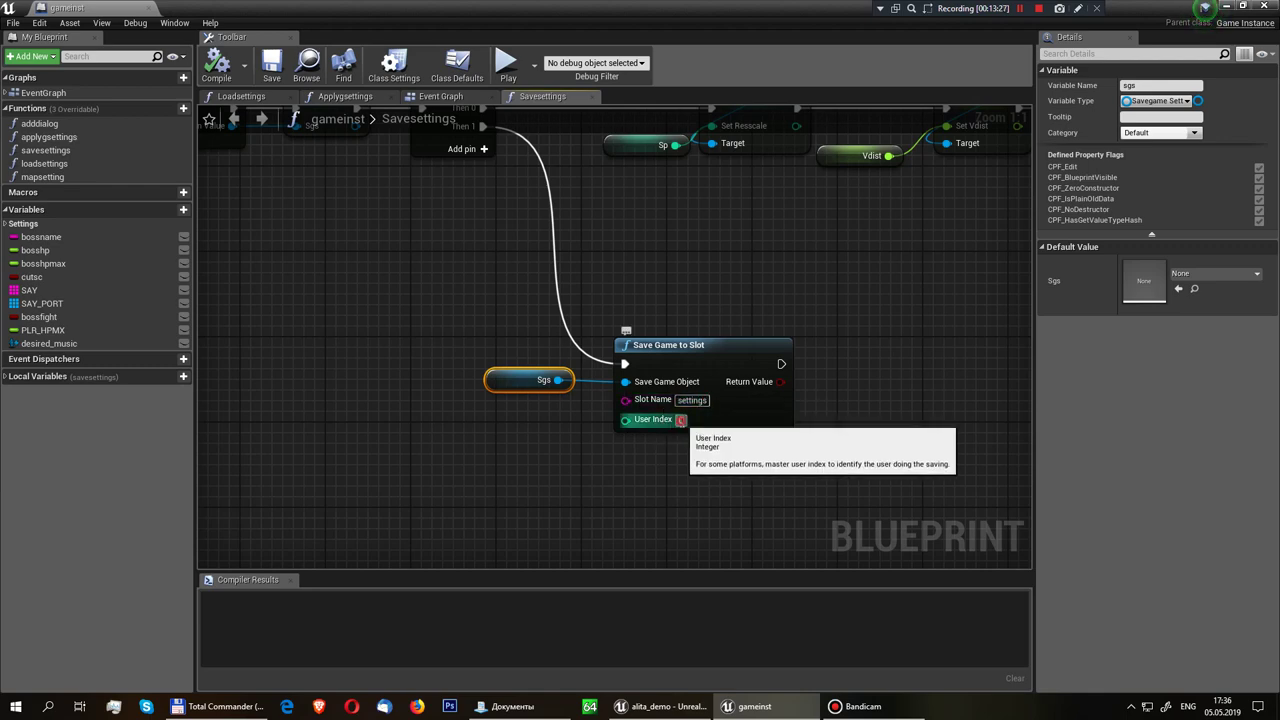
{"action": "left_click", "coordinate": [823, 456]}
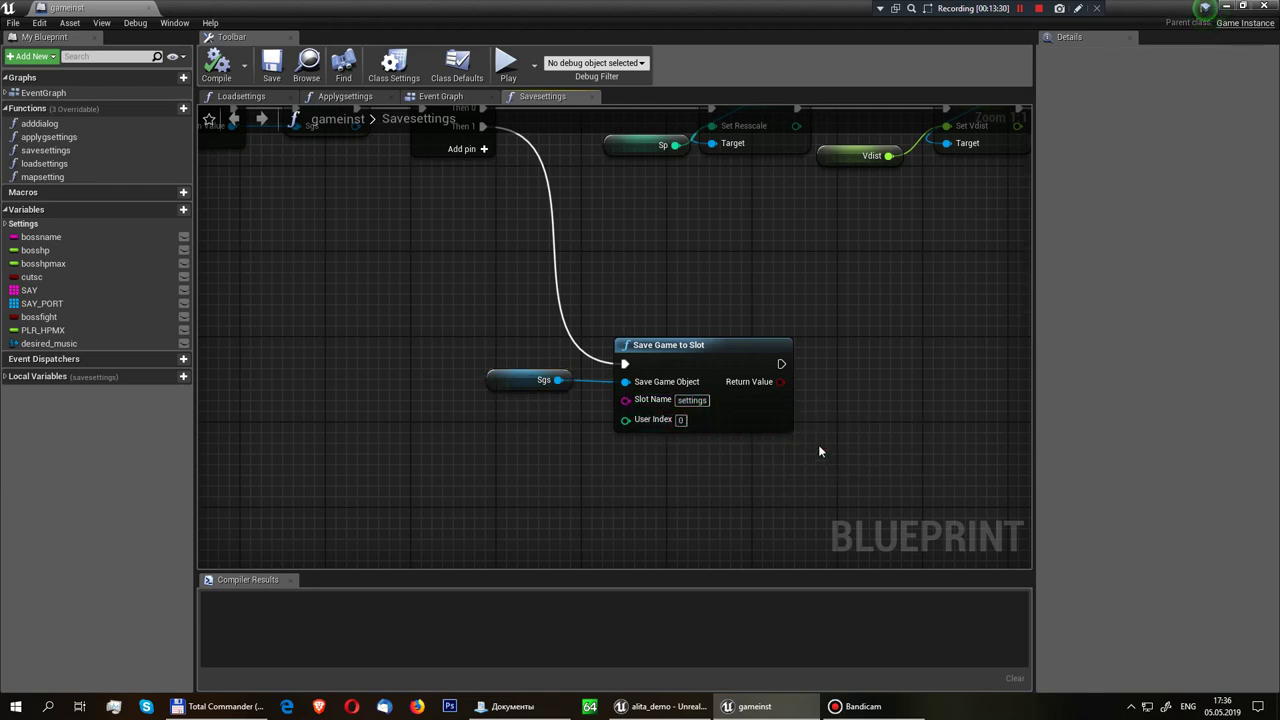
{"action": "right_click_drag", "start_coordinate": [818, 451], "coordinate": [711, 473]}
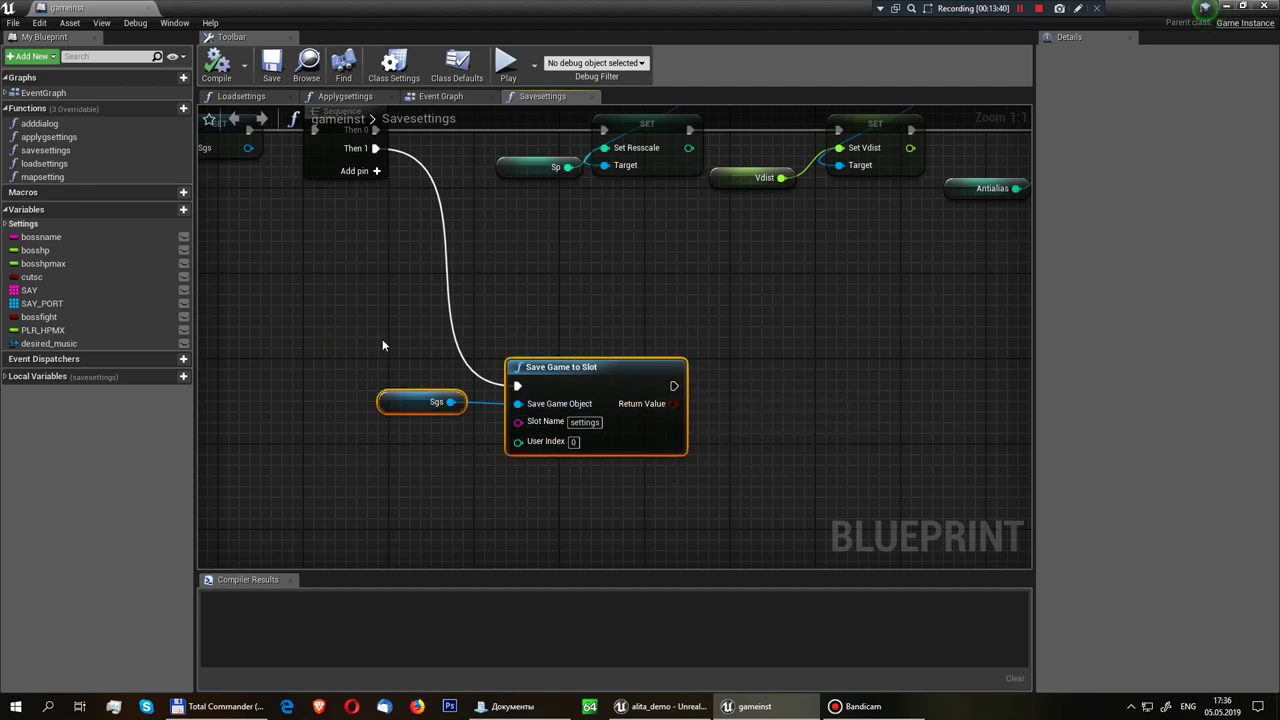
{"action": "scroll", "coordinate": [369, 340], "scroll_direction": "down", "scroll_amount": 4}
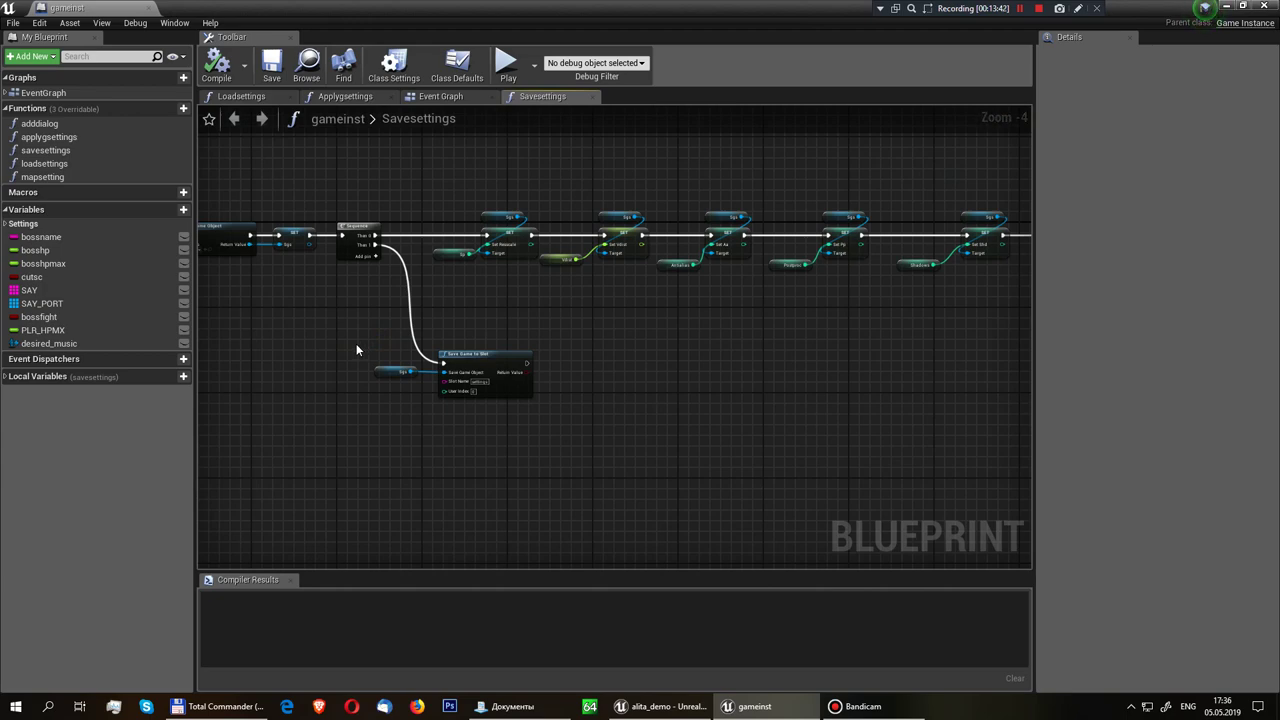
{"action": "right_click_drag", "start_coordinate": [358, 345], "coordinate": [416, 400]}
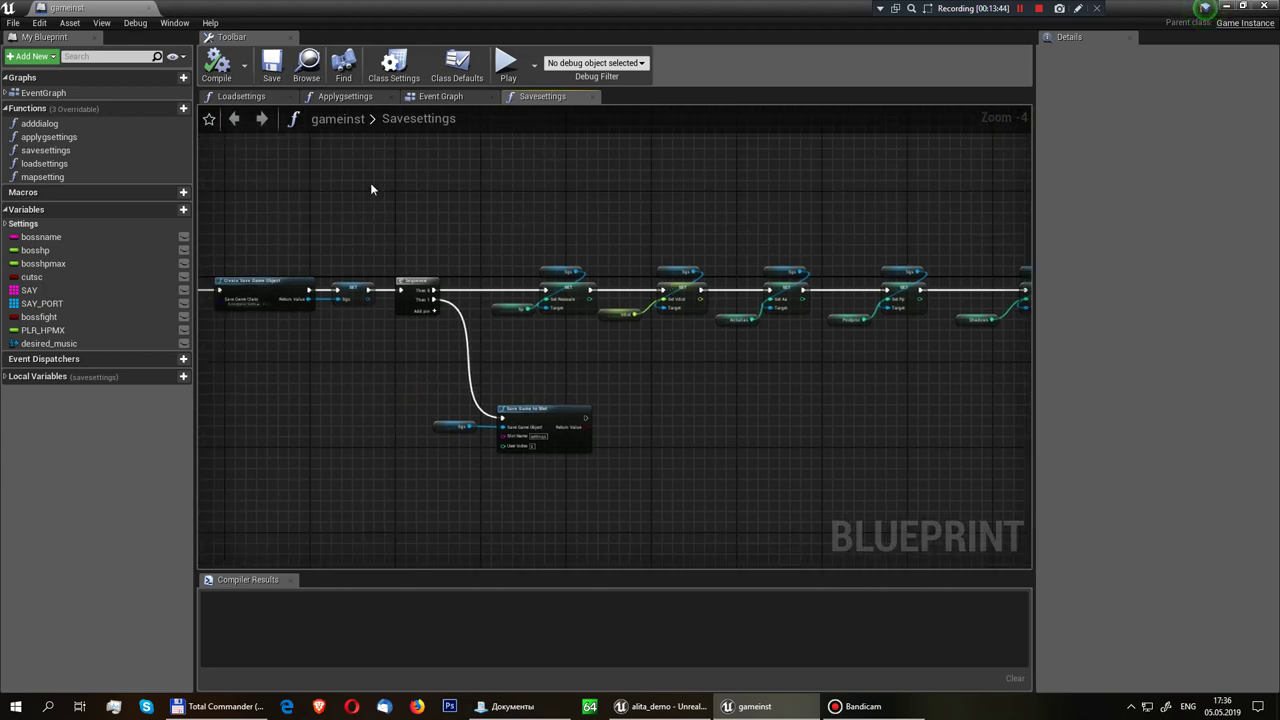
Glance at the gameinst Event Graph, return to Savesettings, then close gameinst
{"action": "left_click", "coordinate": [440, 97]}
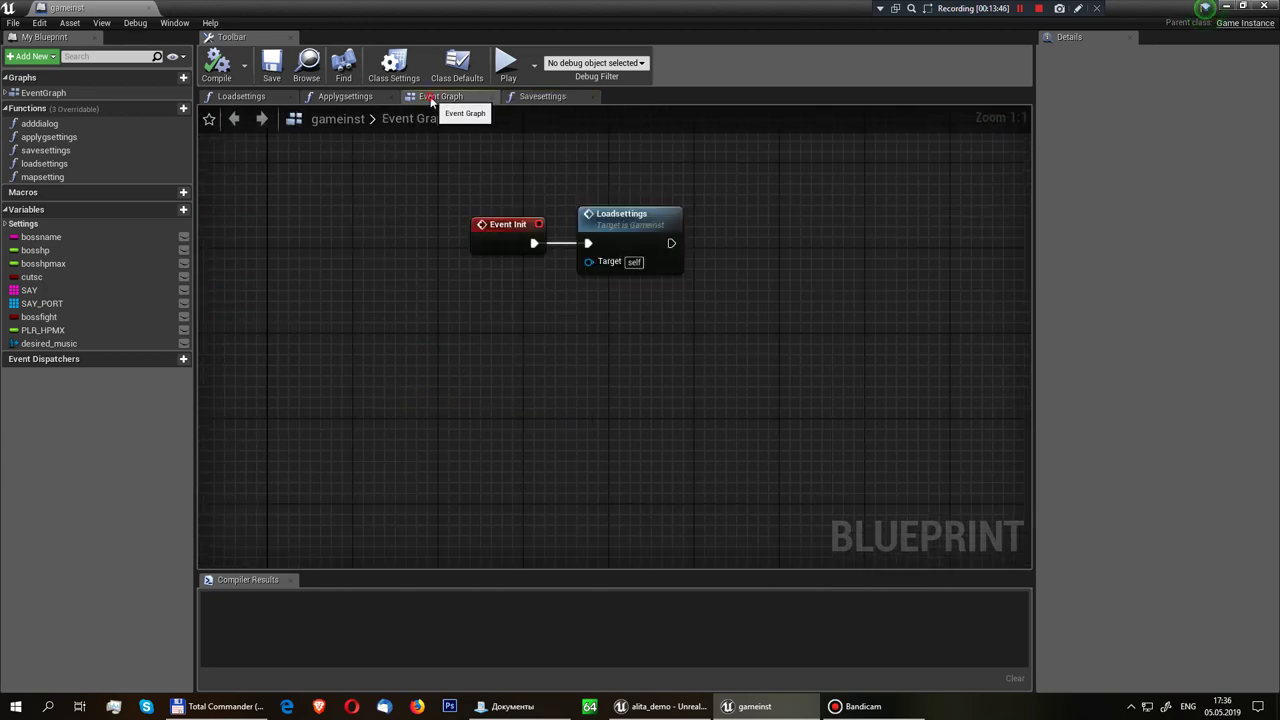
{"action": "left_click", "coordinate": [537, 101]}
{"action": "right_click_drag", "start_coordinate": [542, 202], "coordinate": [558, 226]}
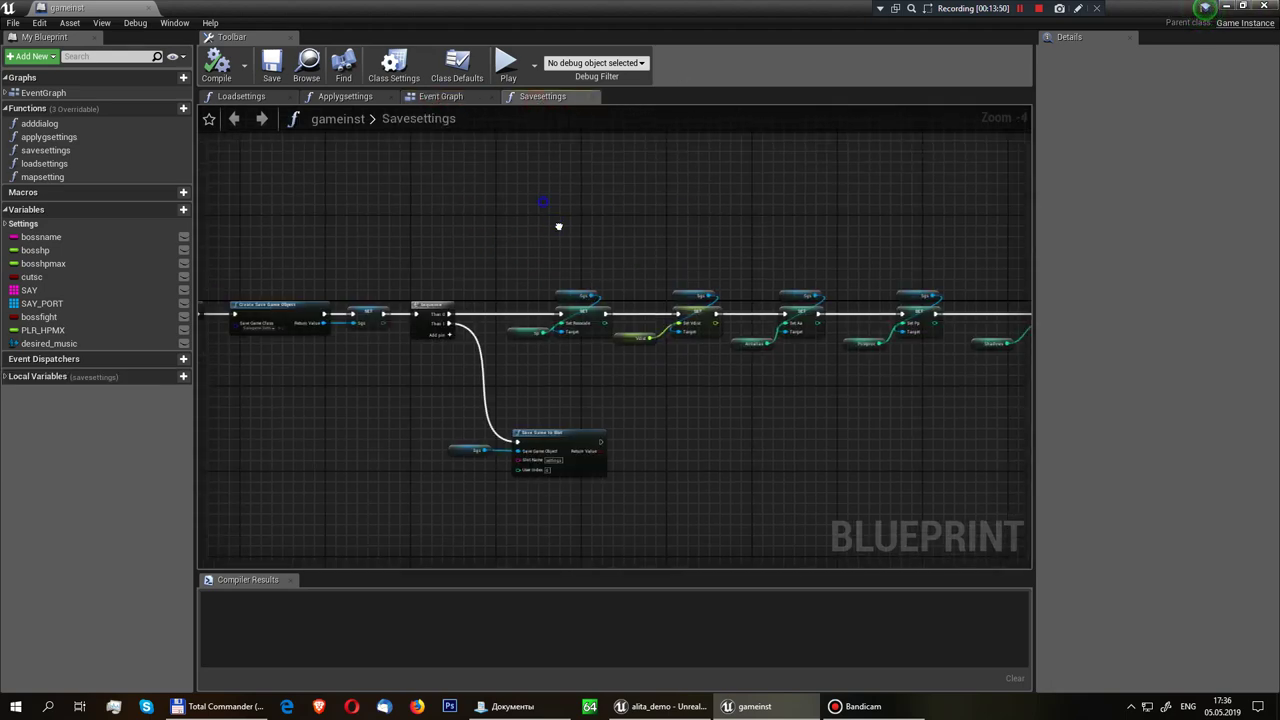
{"action": "scroll", "coordinate": [566, 257], "scroll_direction": "down", "scroll_amount": 1}
{"action": "scroll", "coordinate": [391, 314], "scroll_direction": "up", "scroll_amount": 4}
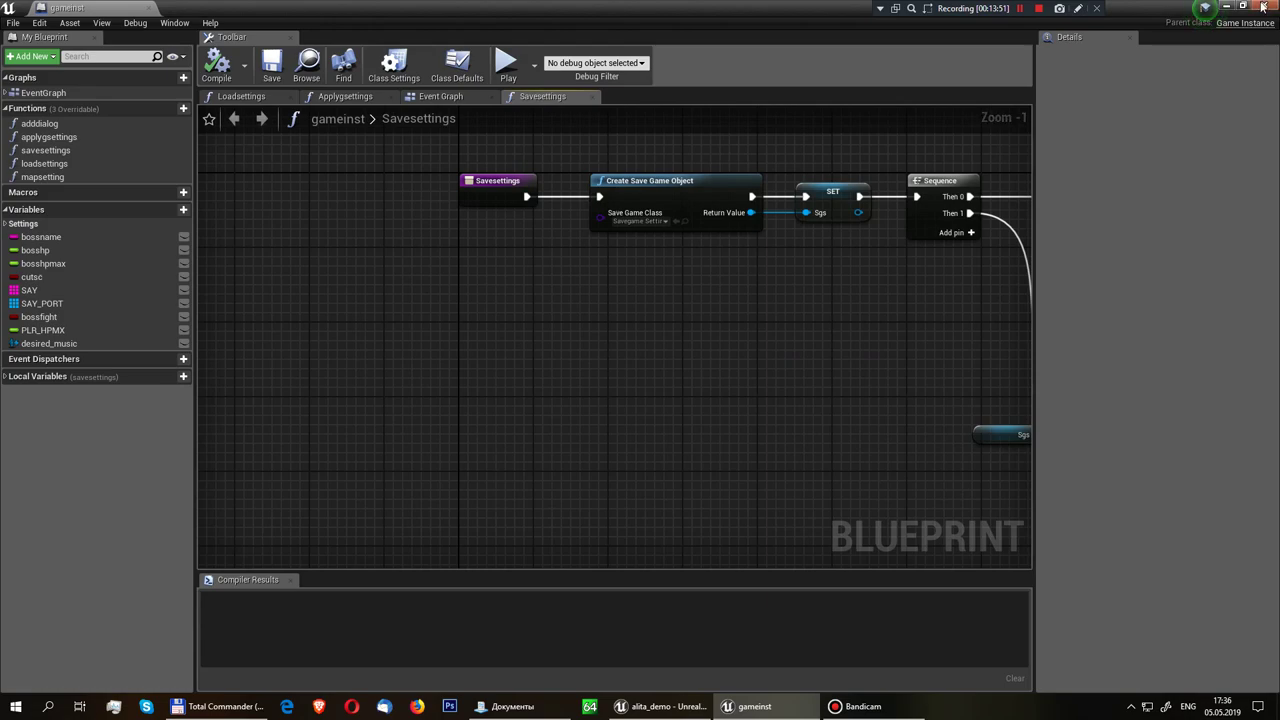
{"action": "left_click", "coordinate": [1262, 8]}
Open the alita blueprint and browse its Event Graph's SpawnActor and BeginPlay widget nodes
{"action": "scroll", "coordinate": [280, 540], "scroll_direction": "up", "scroll_amount": 1}
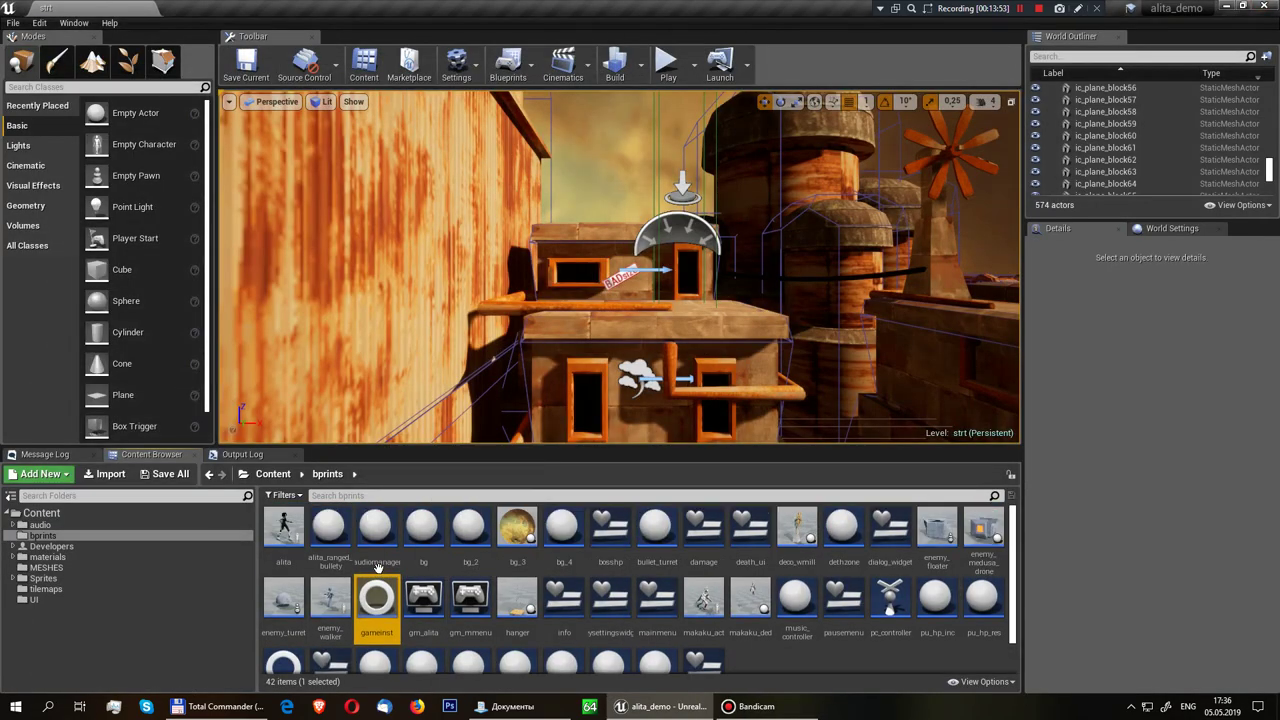
{"action": "double_click", "coordinate": [280, 537]}
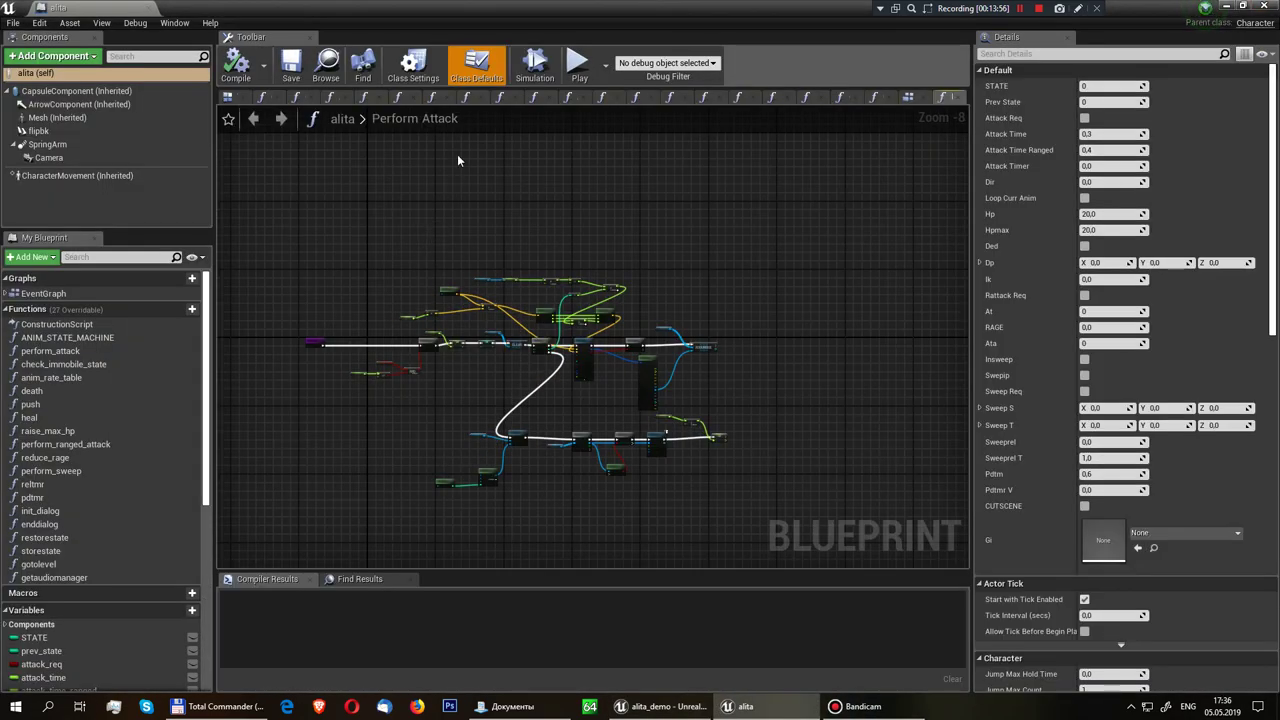
{"action": "left_click", "coordinate": [908, 96]}
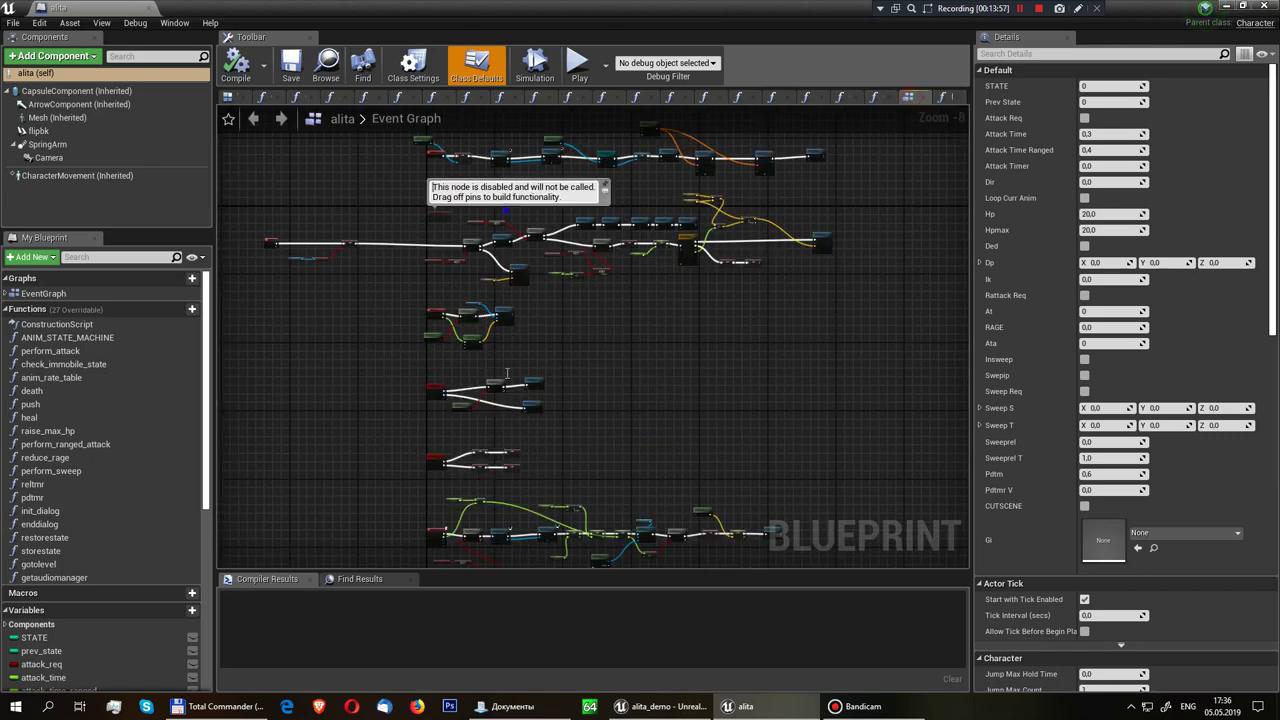
{"action": "scroll", "coordinate": [540, 350], "scroll_direction": "up", "scroll_amount": 8}
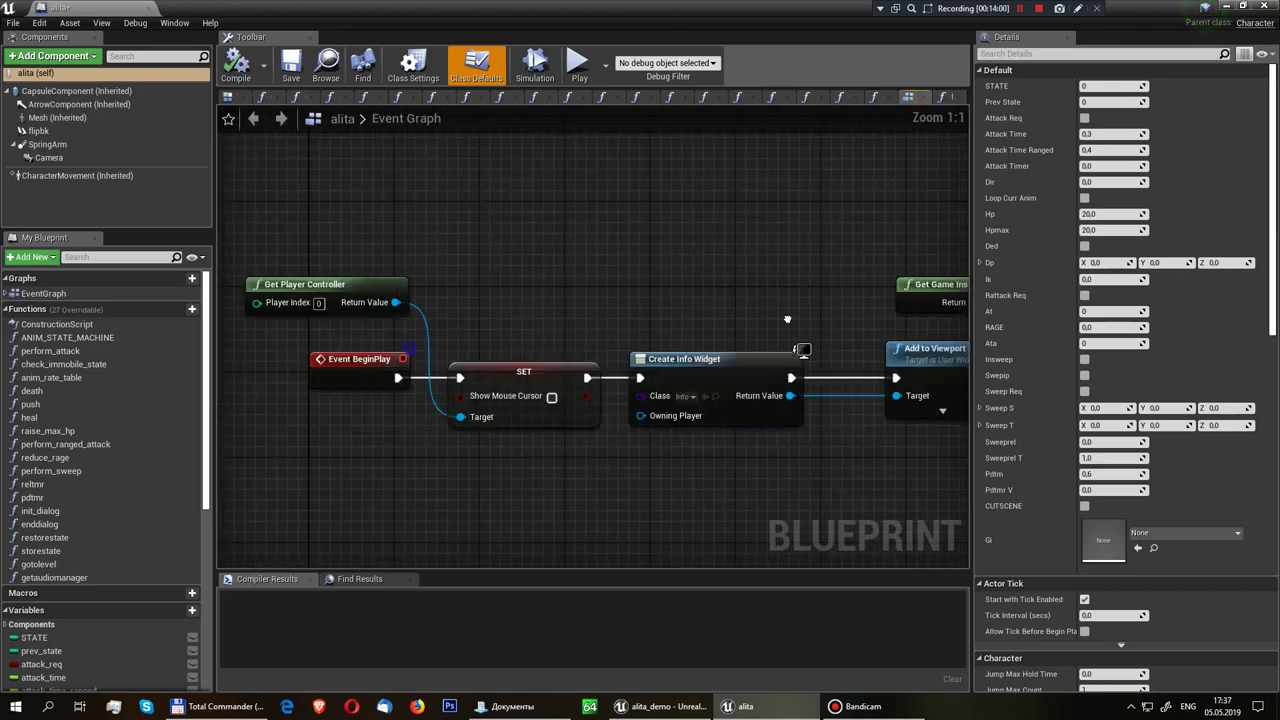
{"action": "right_click_drag", "start_coordinate": [941, 314], "coordinate": [351, 228]}
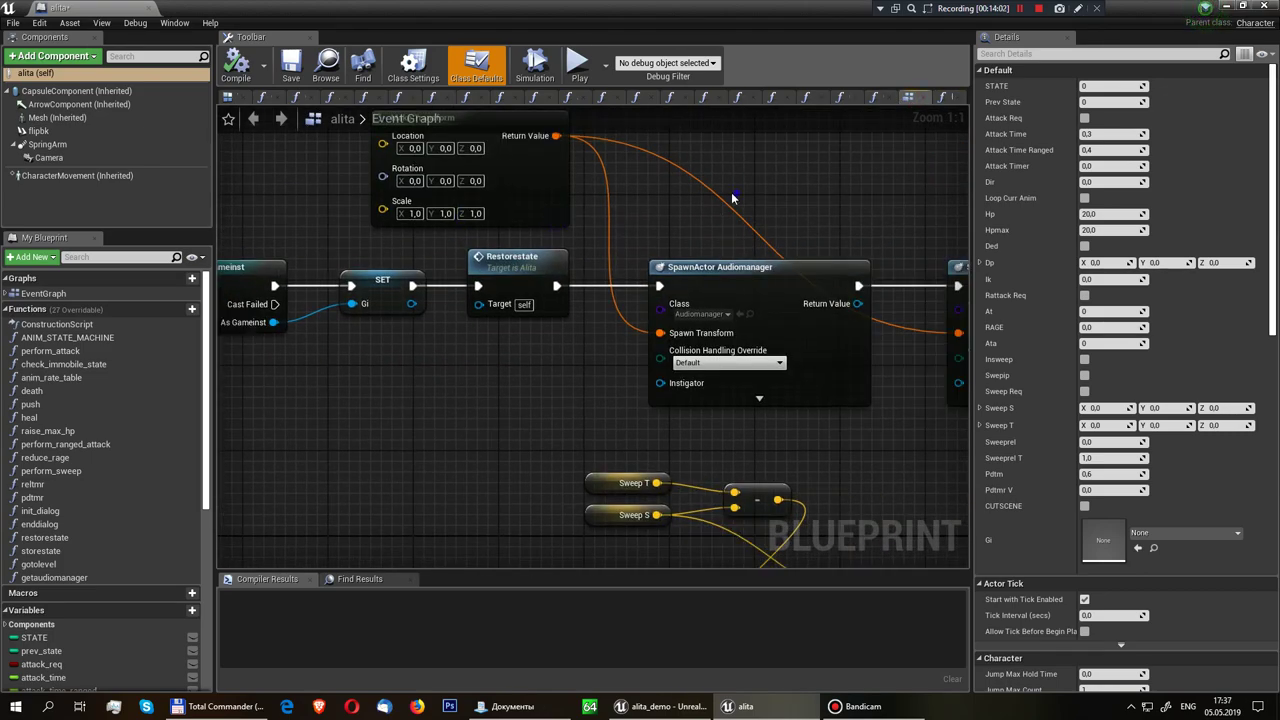
{"action": "mouse_move", "coordinate": [863, 180]}
{"action": "right_mouse_down"}
{"action": "mouse_move", "coordinate": [506, 187]}
{"action": "mouse_move", "coordinate": [692, 212]}
{"action": "right_mouse_up"}
{"action": "scroll", "coordinate": [692, 212], "scroll_direction": "down", "scroll_amount": 1}
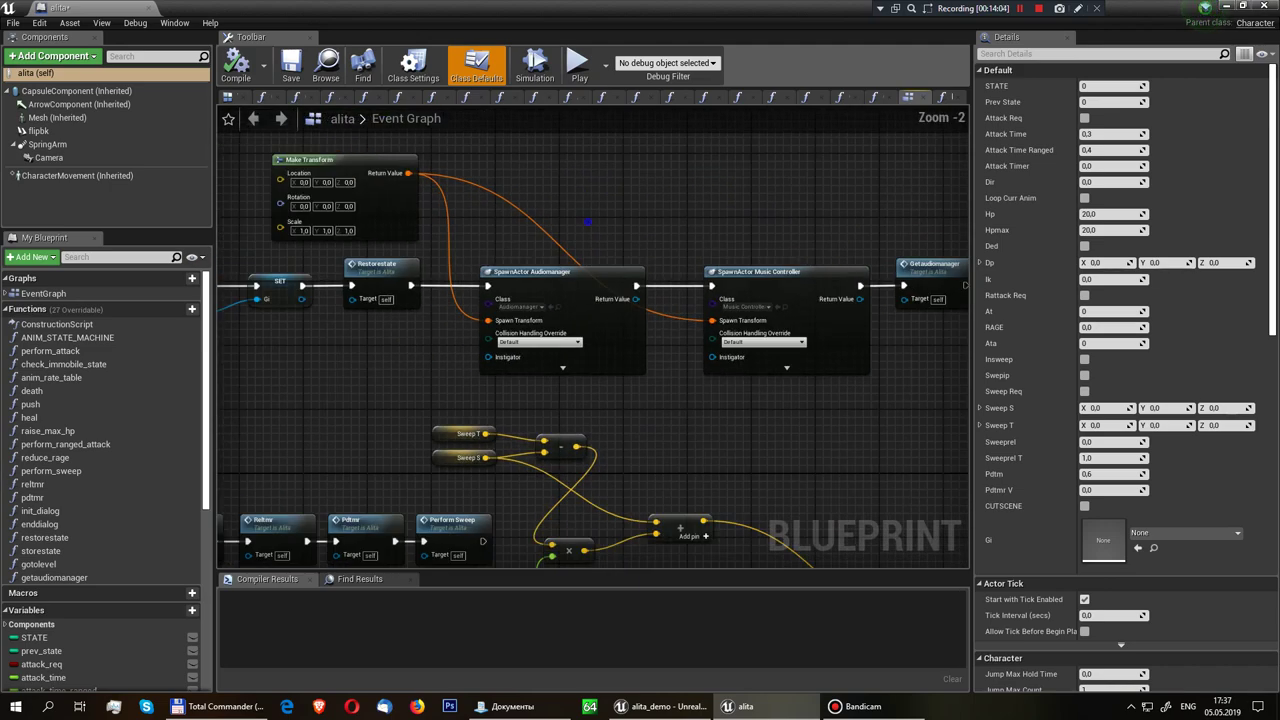
{"action": "scroll", "coordinate": [510, 221], "scroll_direction": "down", "scroll_amount": 1}
{"action": "right_click_drag", "start_coordinate": [510, 221], "coordinate": [830, 222]}
Close alita and save the modified alita and settings_widget assets
{"action": "left_click", "coordinate": [1270, 7]}
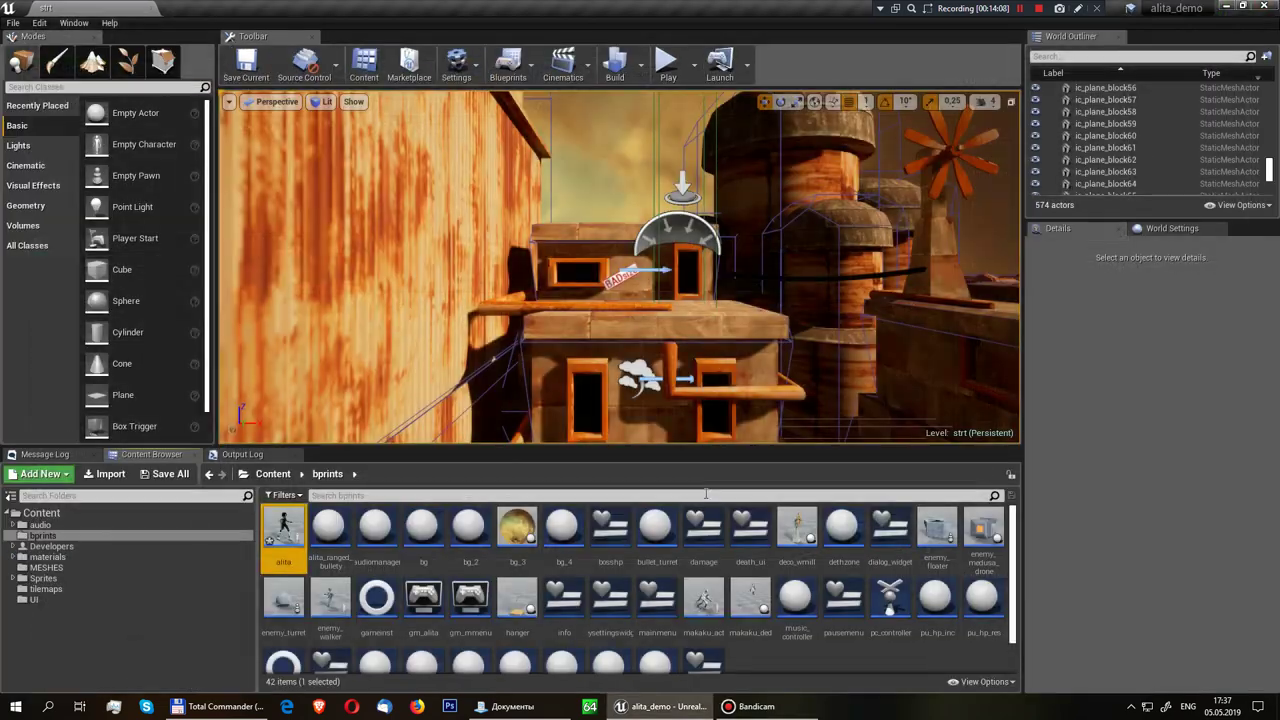
{"action": "left_click", "coordinate": [165, 474]}
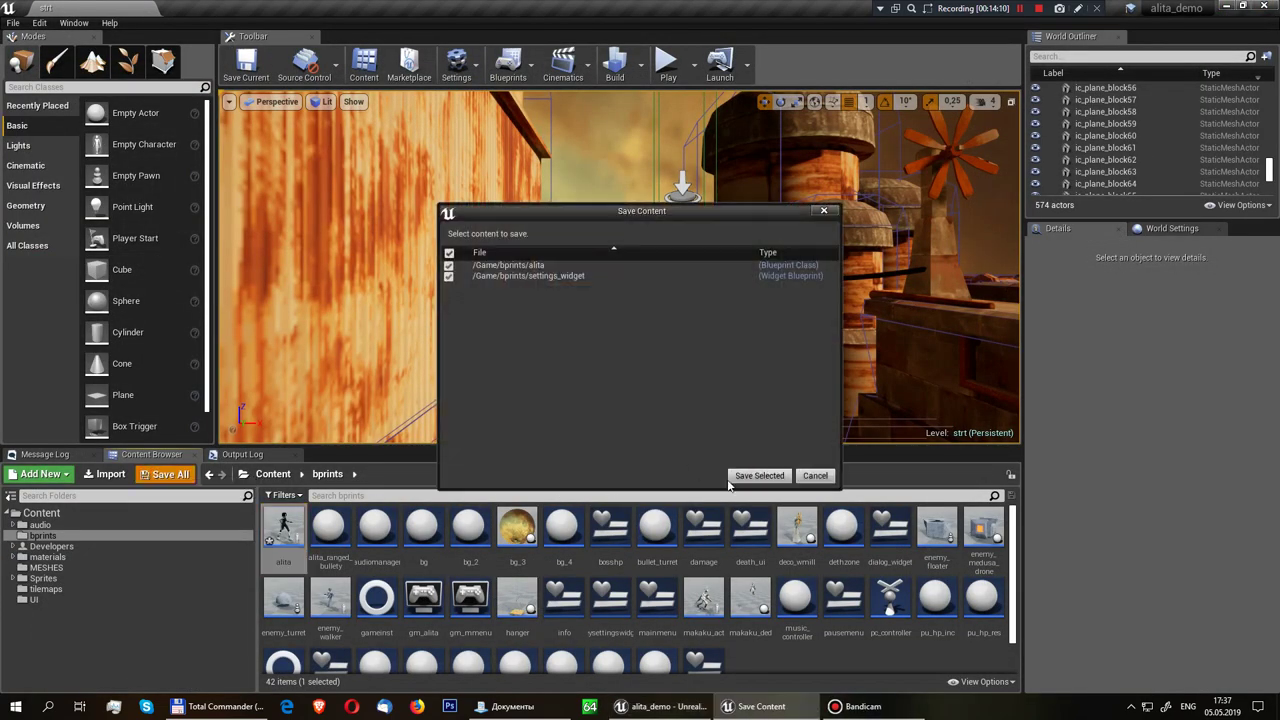
{"action": "left_click", "coordinate": [757, 474]}
Open gameinst's Event Graph and inspect Event Init calling Loadsettings
{"action": "scroll", "coordinate": [376, 597], "scroll_direction": "down", "scroll_amount": 1}
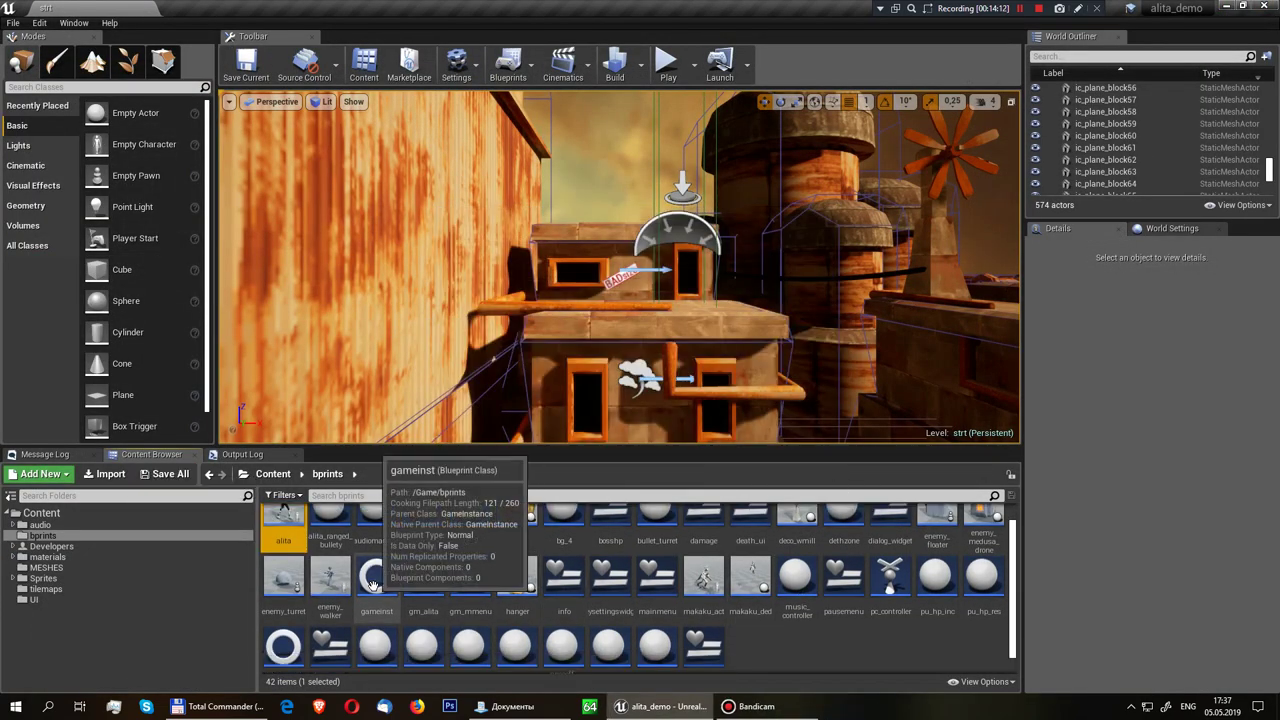
{"action": "double_click", "coordinate": [376, 575]}
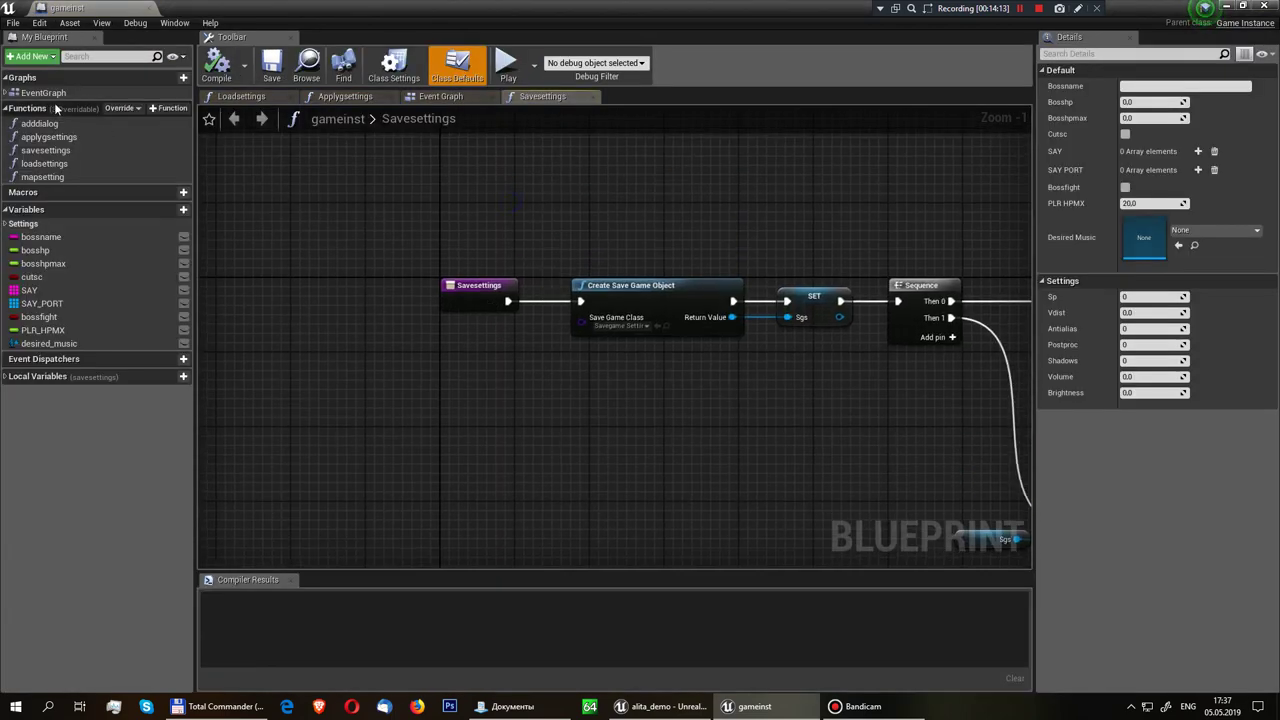
{"action": "left_click", "coordinate": [415, 100]}
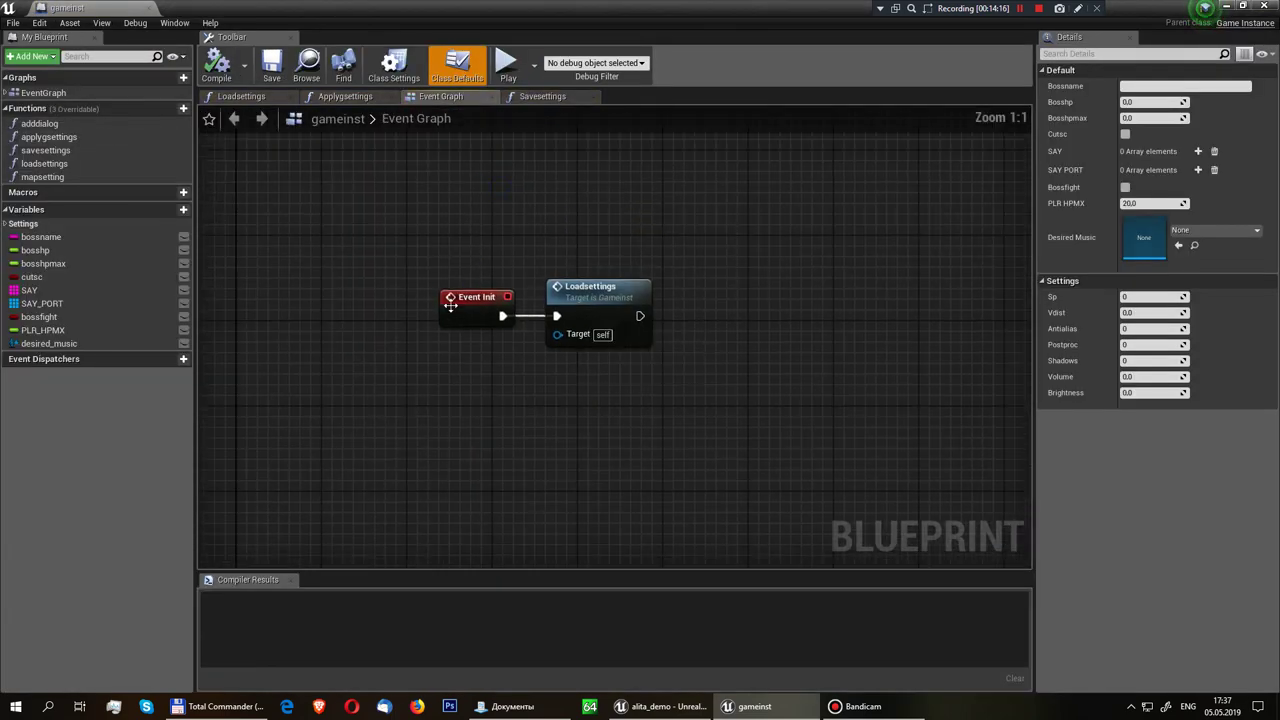
{"action": "left_click", "coordinate": [472, 297]}
{"action": "left_click", "coordinate": [618, 300]}
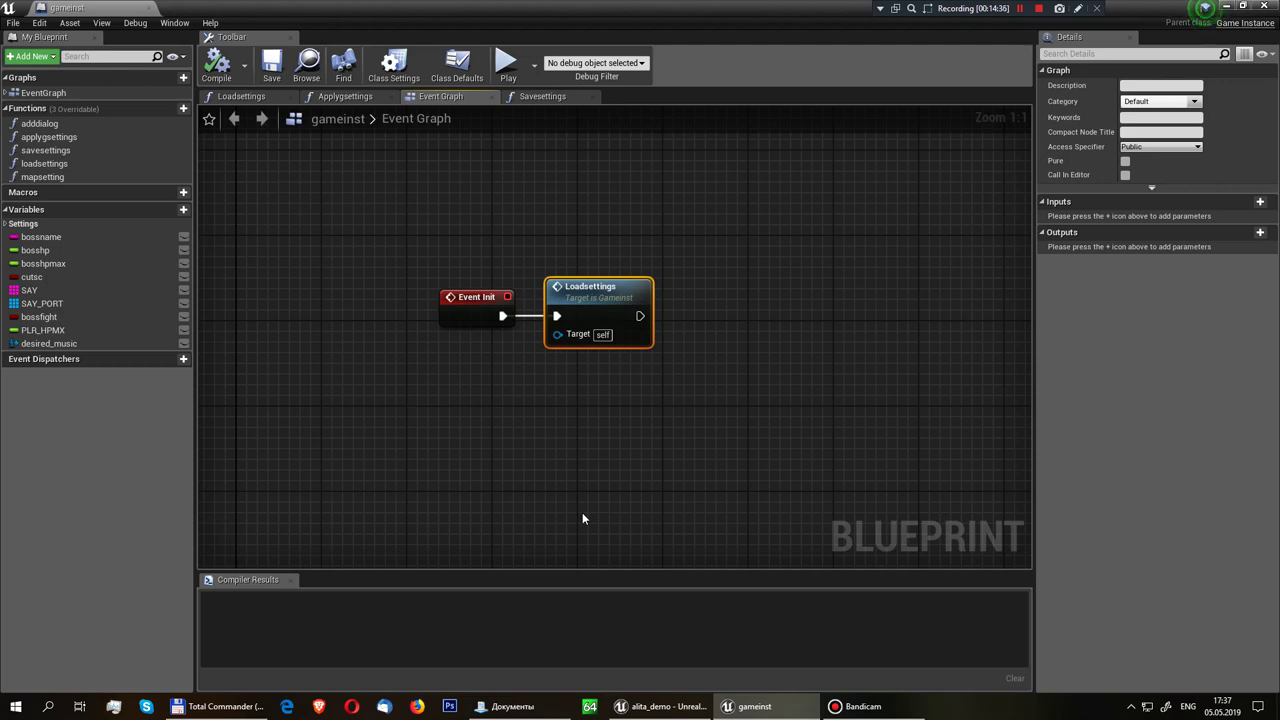
Open Loadsettings and inspect the Create Save Game Object node, its Lgs SET and local variables
{"action": "double_click", "coordinate": [585, 304]}
{"action": "scroll", "coordinate": [759, 337], "scroll_direction": "down", "scroll_amount": 5}
{"action": "scroll", "coordinate": [759, 337], "scroll_direction": "up", "scroll_amount": 4}
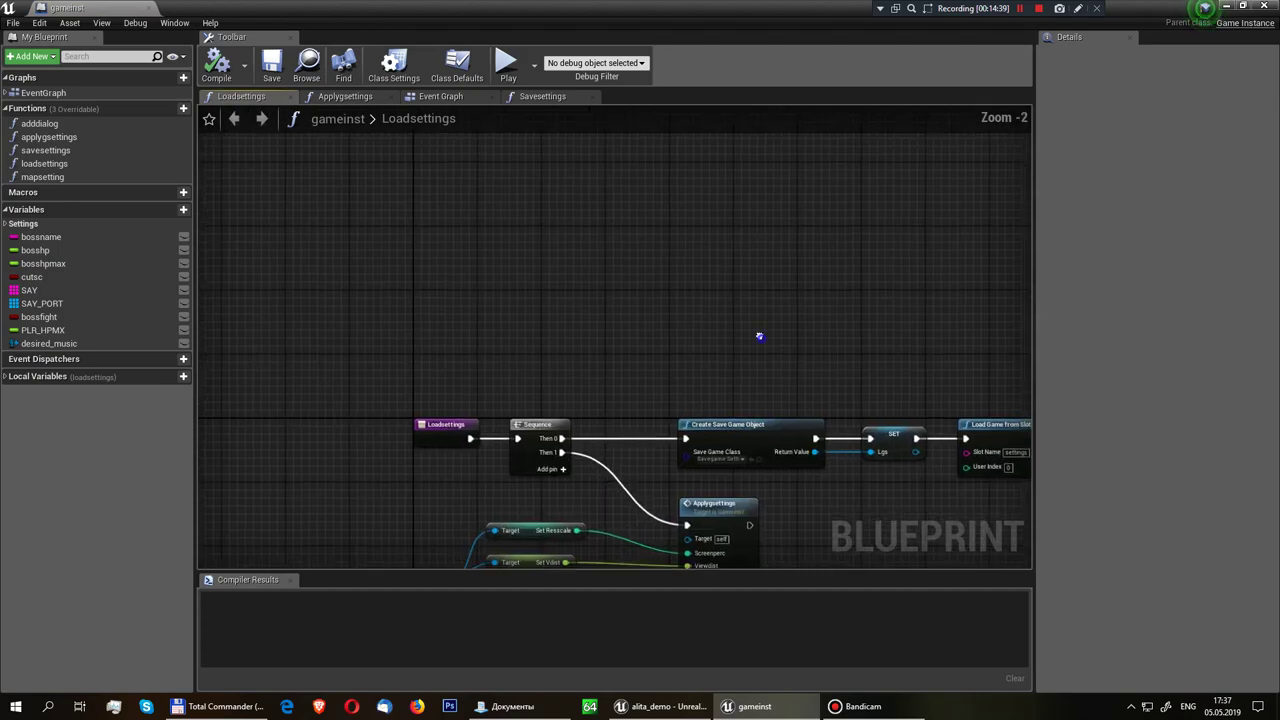
{"action": "right_click_drag", "start_coordinate": [759, 337], "coordinate": [612, 274]}
{"action": "scroll", "coordinate": [300, 335], "scroll_direction": "up", "scroll_amount": 2}
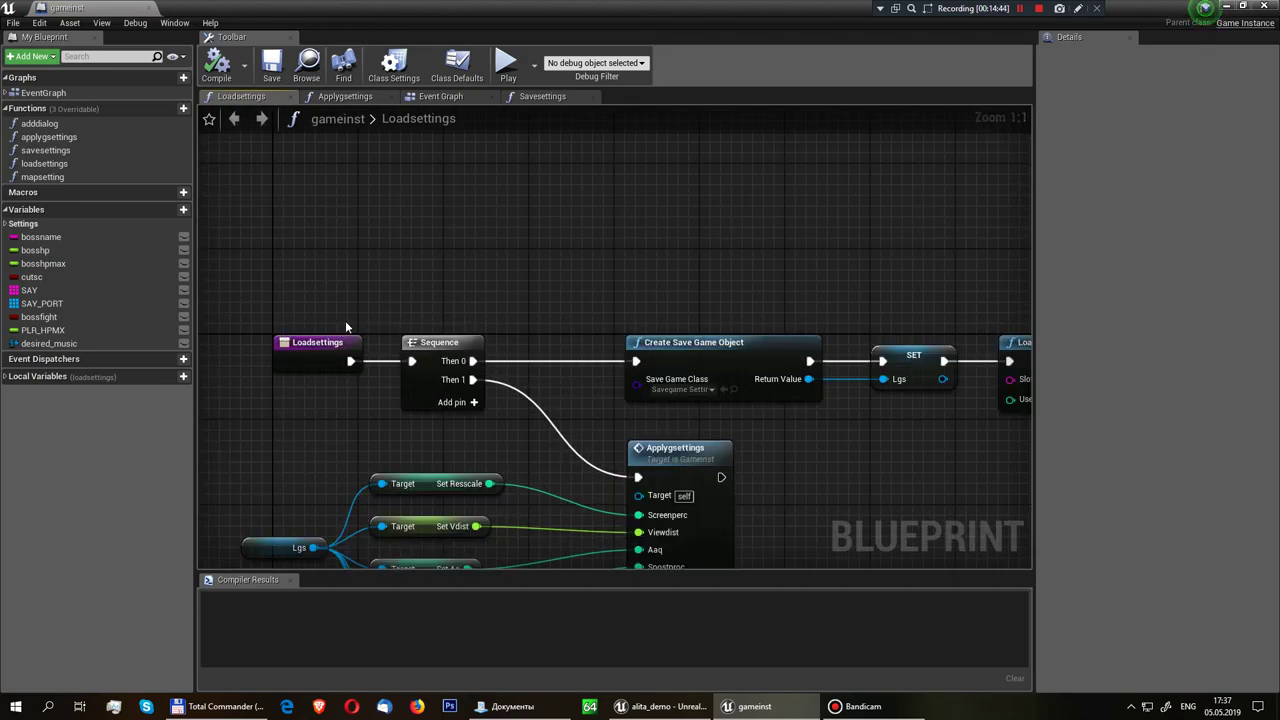
{"action": "right_click_drag", "start_coordinate": [345, 320], "coordinate": [67, 285]}
{"action": "left_click_drag", "start_coordinate": [415, 240], "coordinate": [484, 318]}
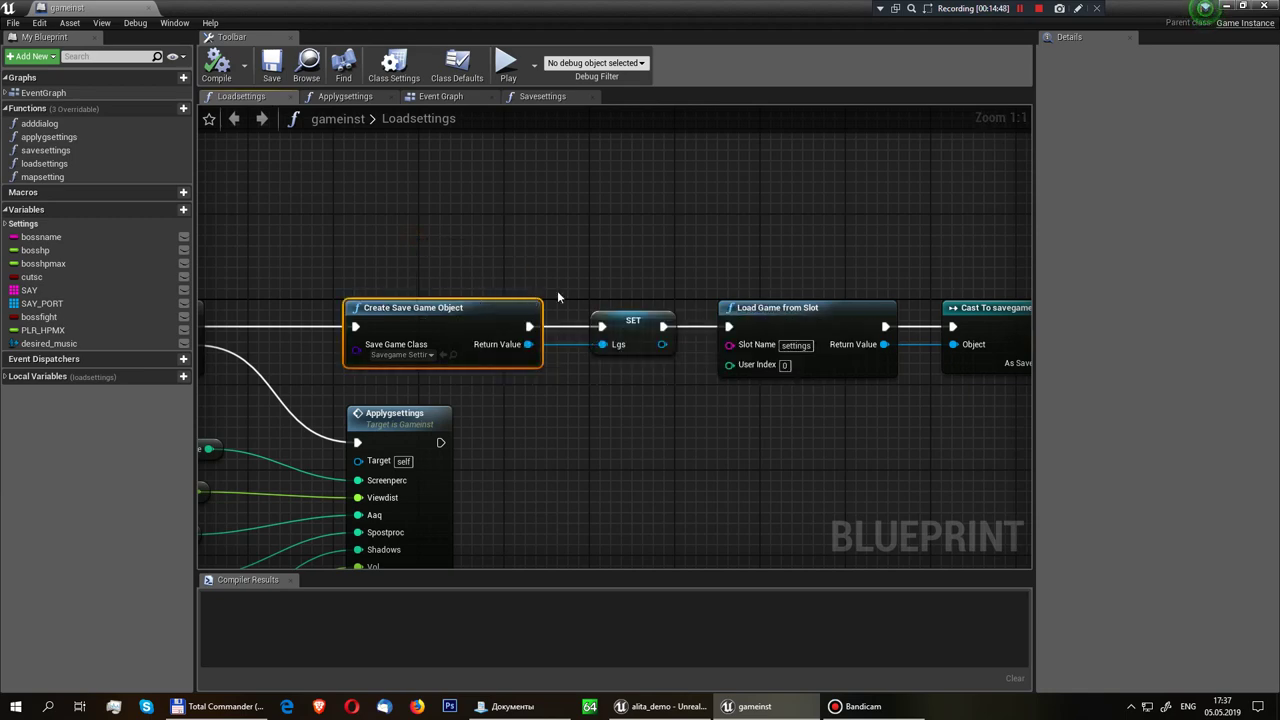
{"action": "left_click", "coordinate": [630, 318]}
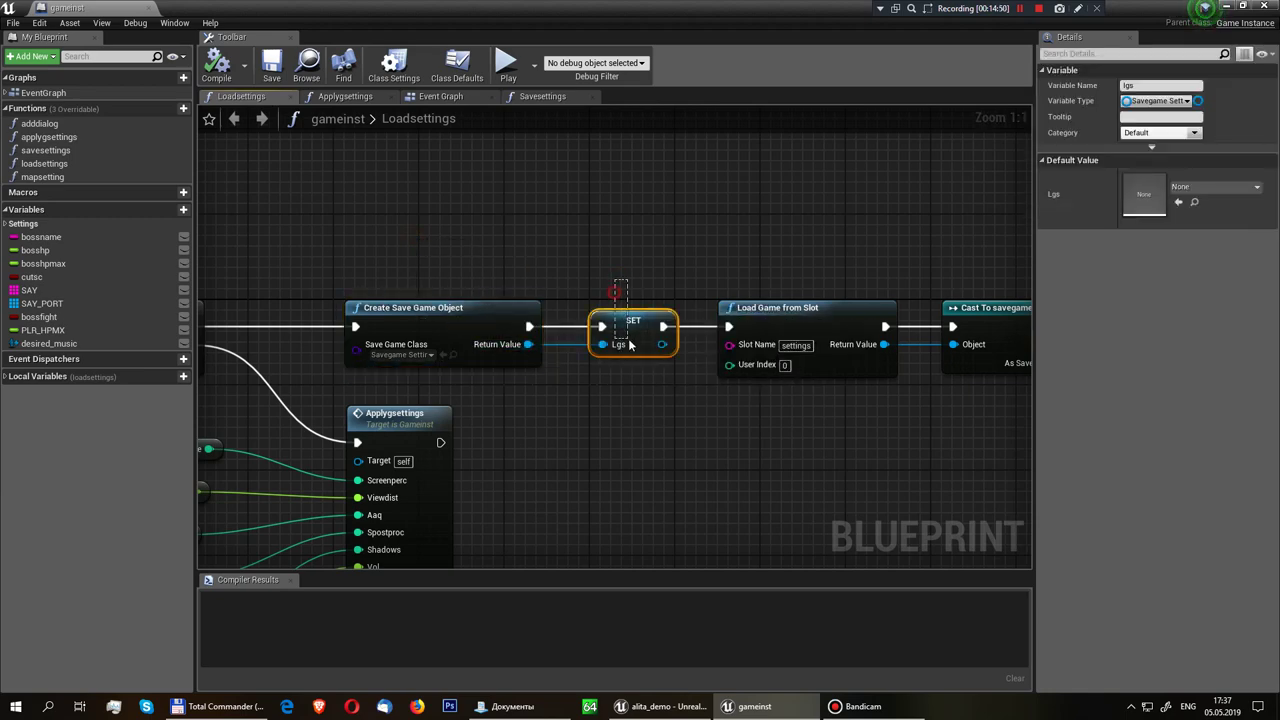
{"action": "left_click_drag", "start_coordinate": [527, 345], "coordinate": [600, 436]}
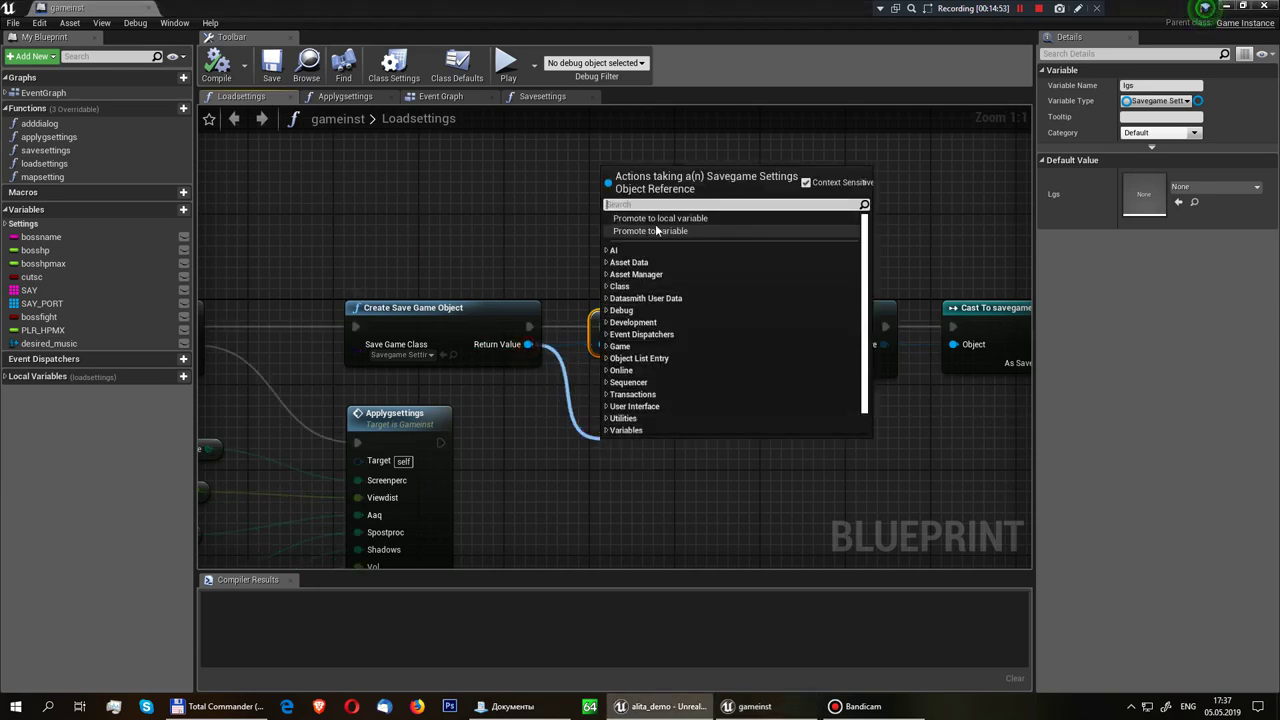
{"action": "left_click", "coordinate": [412, 224]}
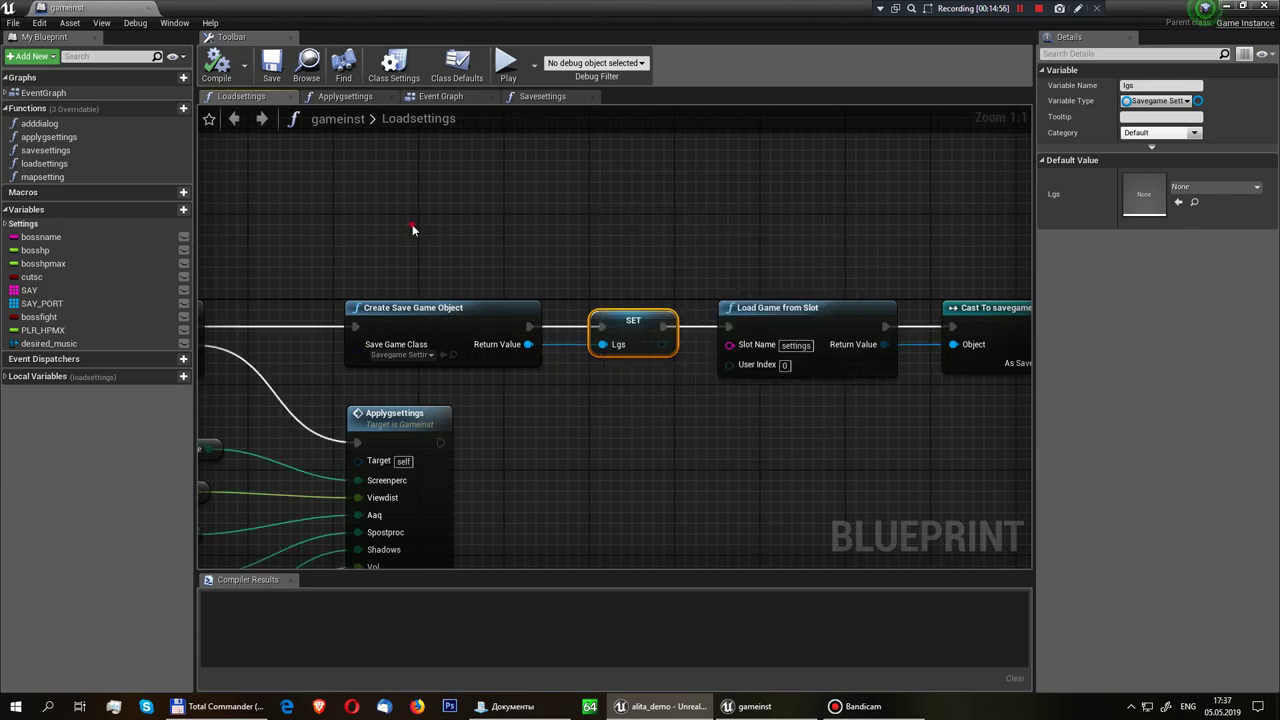
{"action": "left_click", "coordinate": [3, 376]}
Inspect Load Game from Slot, its settings slot name, and the Cast To savegame_settings stored in Lgs
{"action": "right_click_drag", "start_coordinate": [695, 324], "coordinate": [487, 334]}
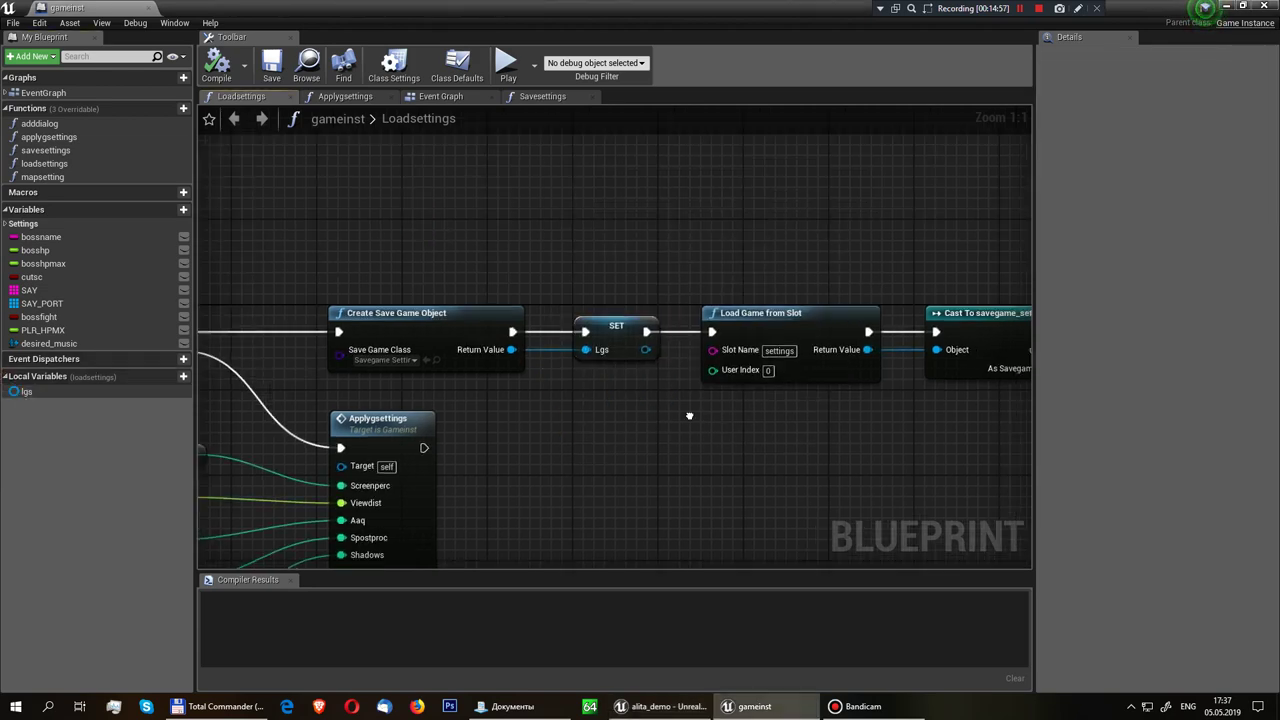
{"action": "right_click_drag", "start_coordinate": [549, 293], "coordinate": [479, 308]}
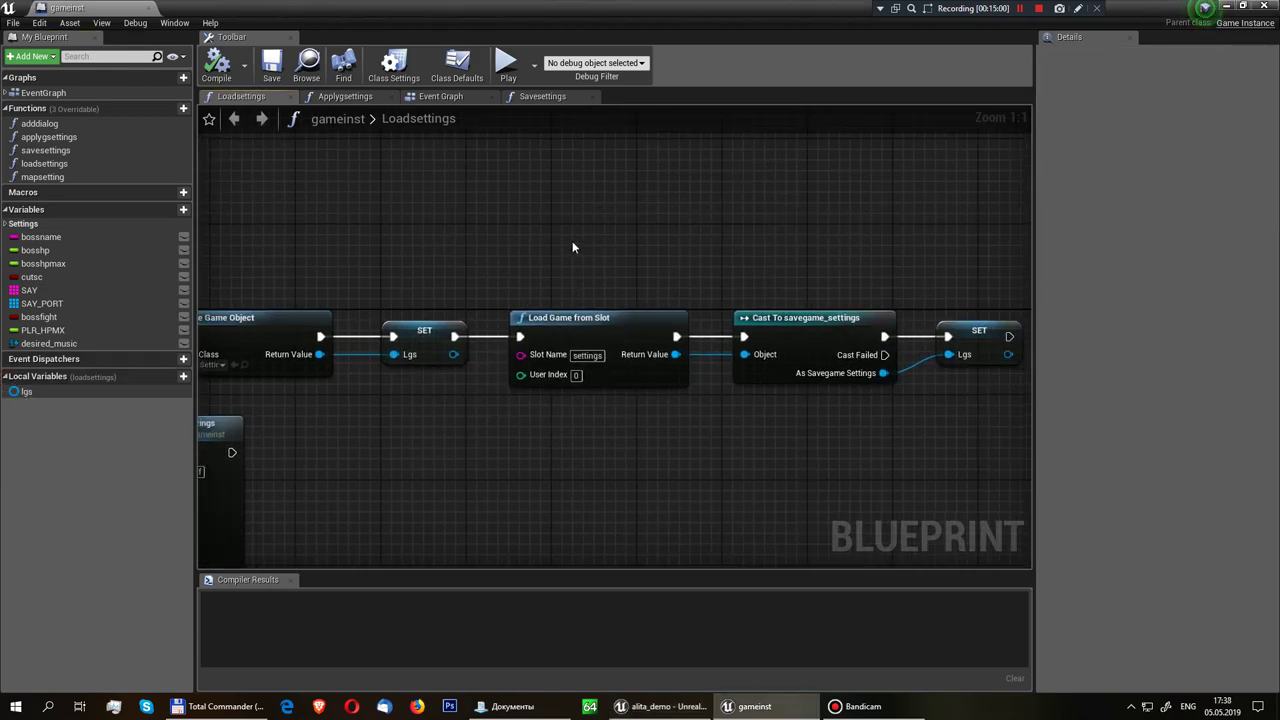
{"action": "left_click", "coordinate": [552, 343]}
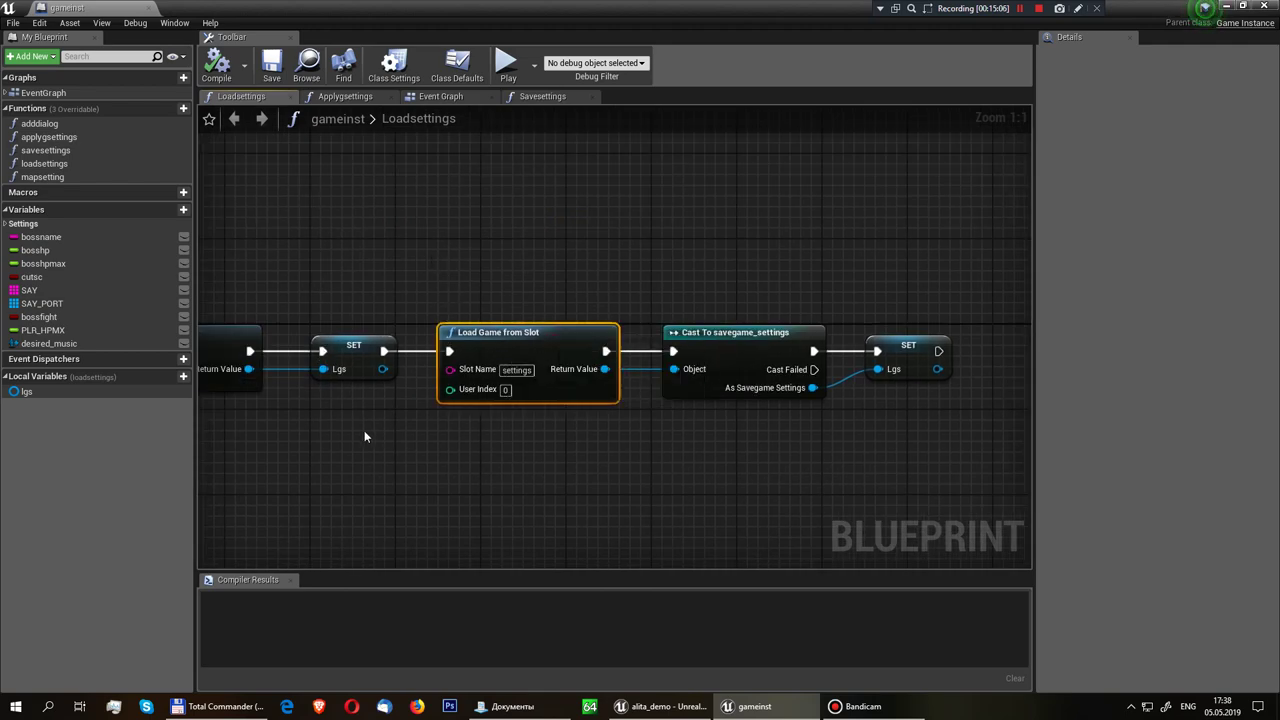
{"action": "left_click_drag", "start_coordinate": [364, 430], "coordinate": [310, 375]}
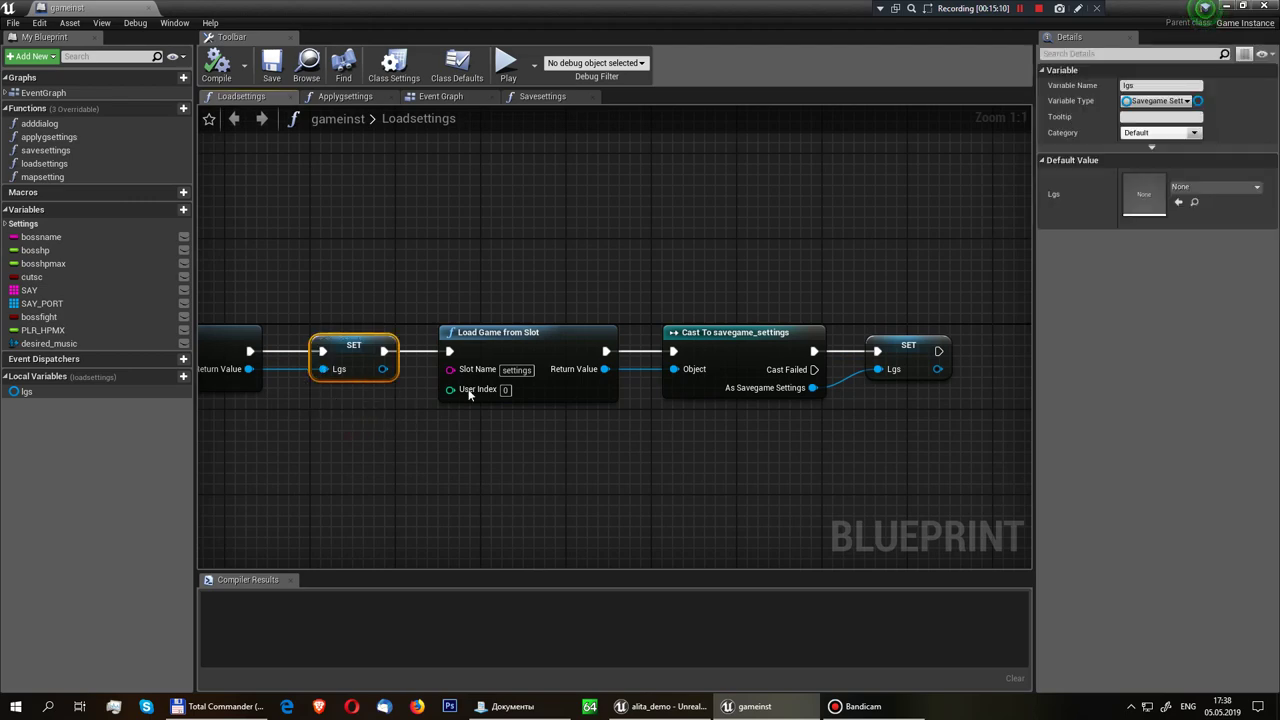
{"action": "left_click", "coordinate": [537, 340]}
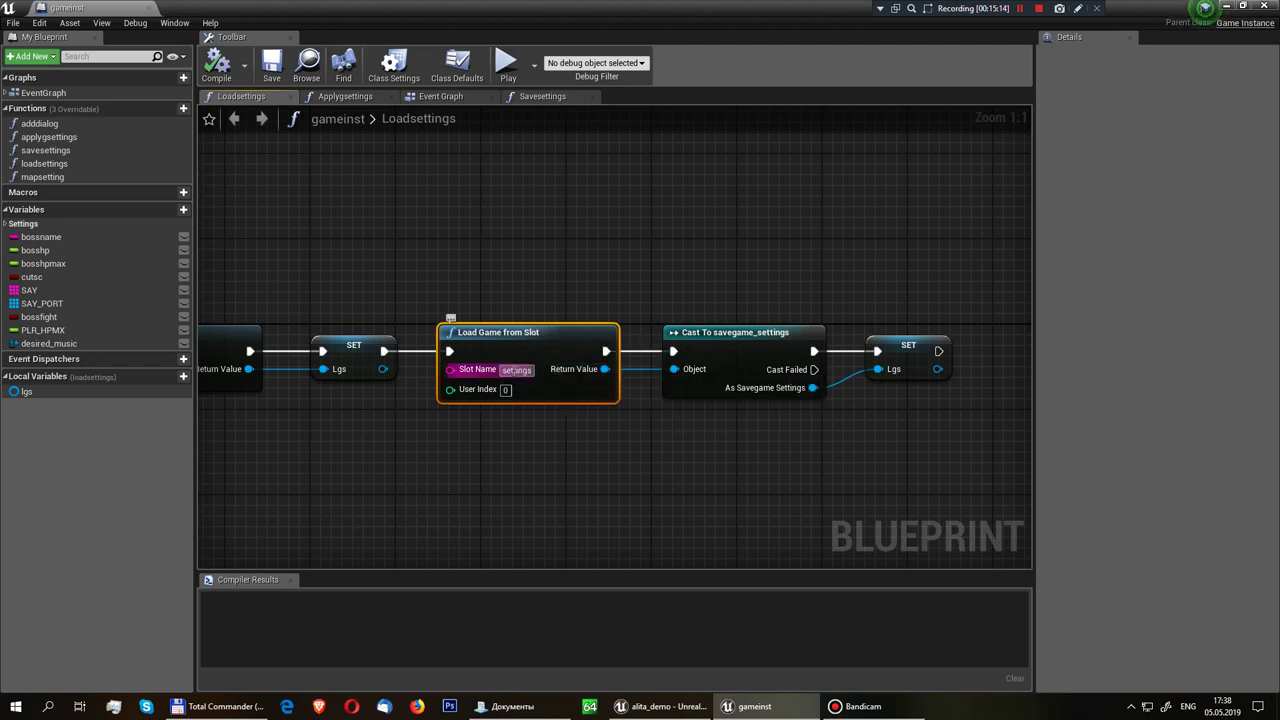
{"action": "left_click", "coordinate": [536, 370]}
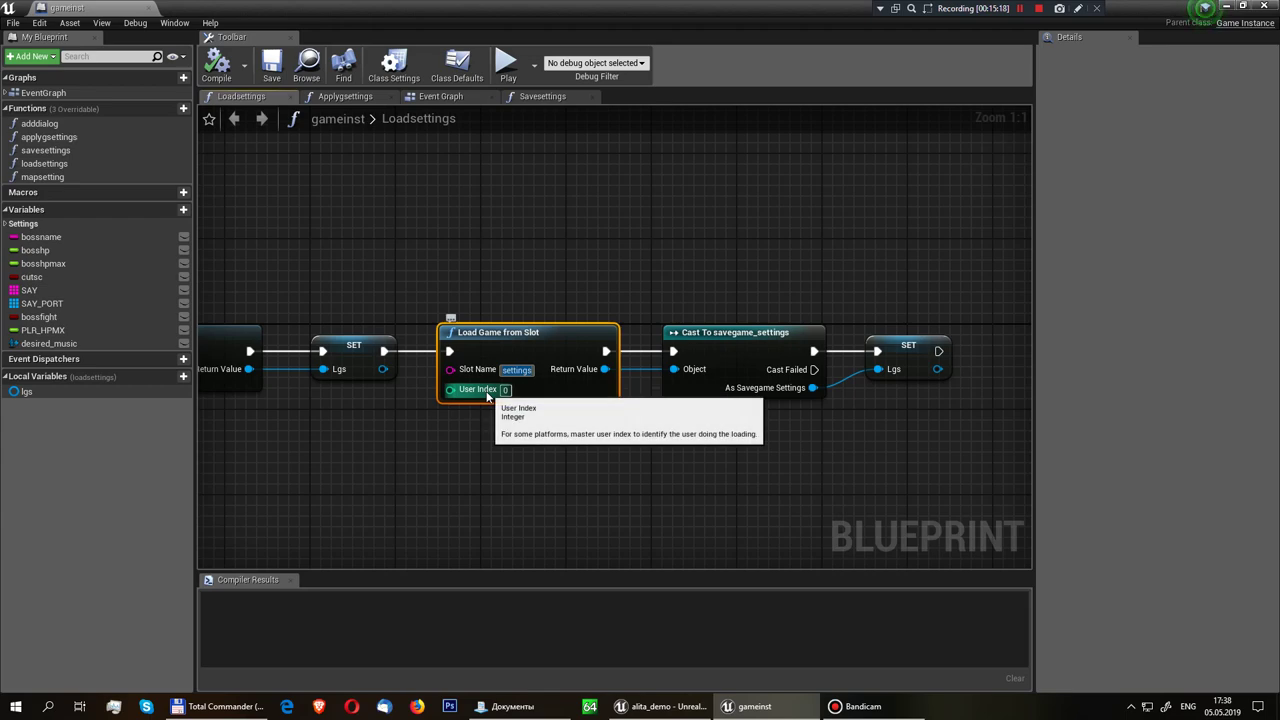
{"action": "right_click_drag", "start_coordinate": [487, 397], "coordinate": [394, 335]}
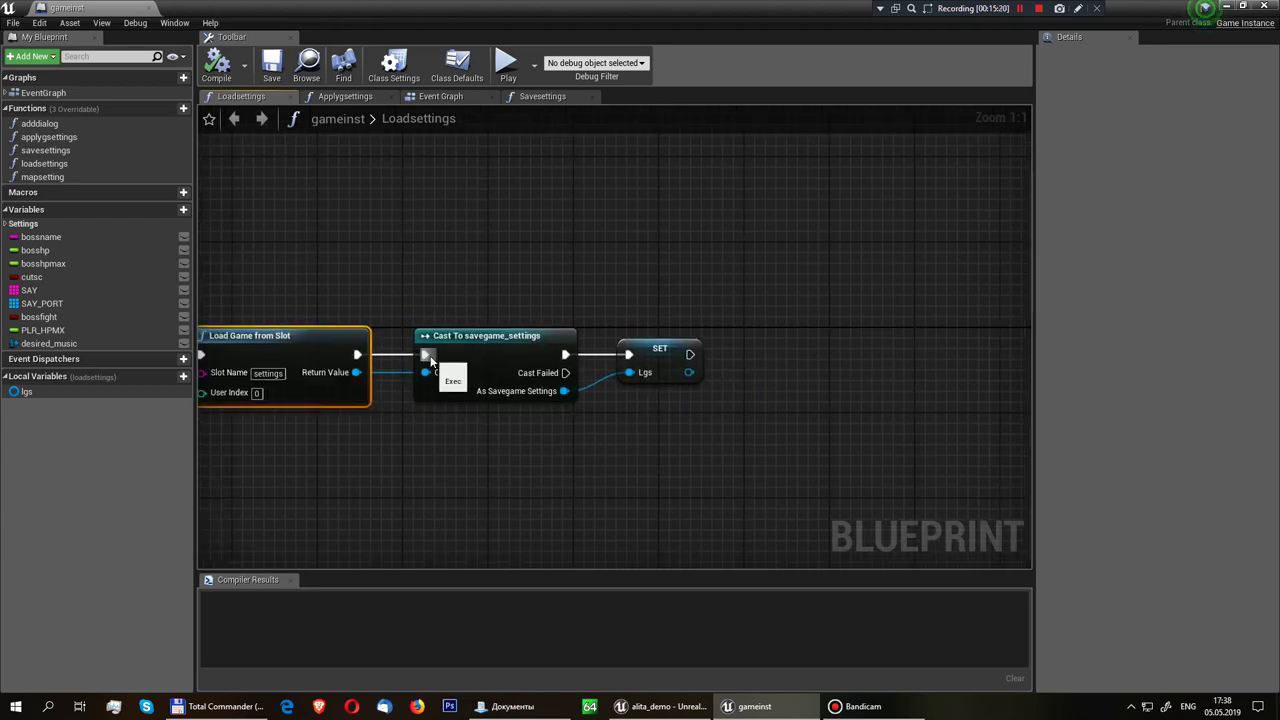
{"action": "left_click", "coordinate": [490, 340]}
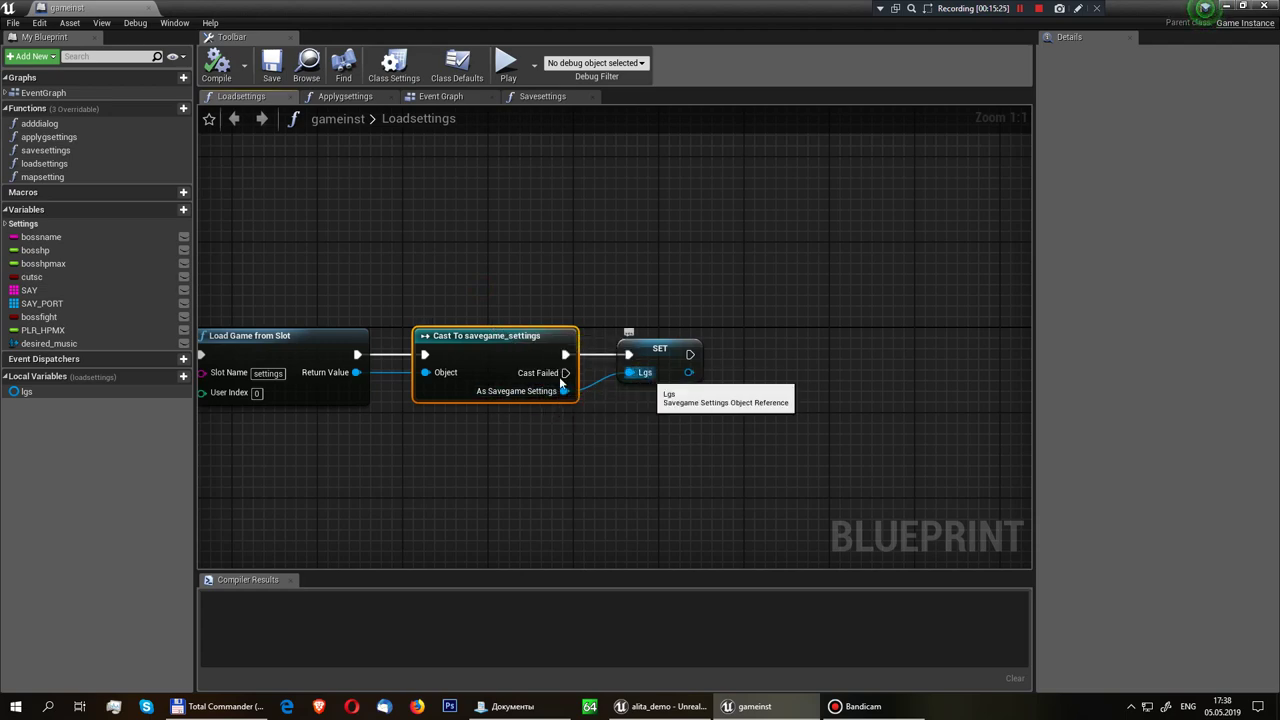
{"action": "right_click_drag", "start_coordinate": [415, 449], "coordinate": [513, 447]}
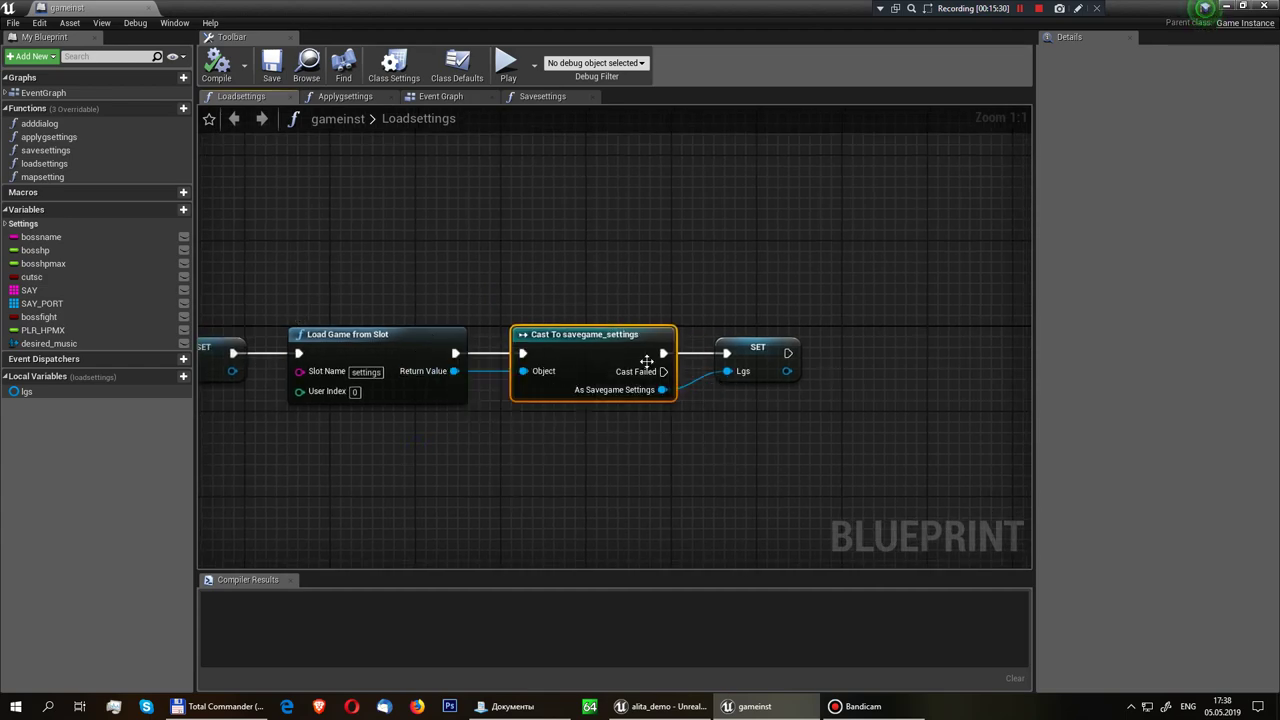
{"action": "left_click", "coordinate": [764, 368]}
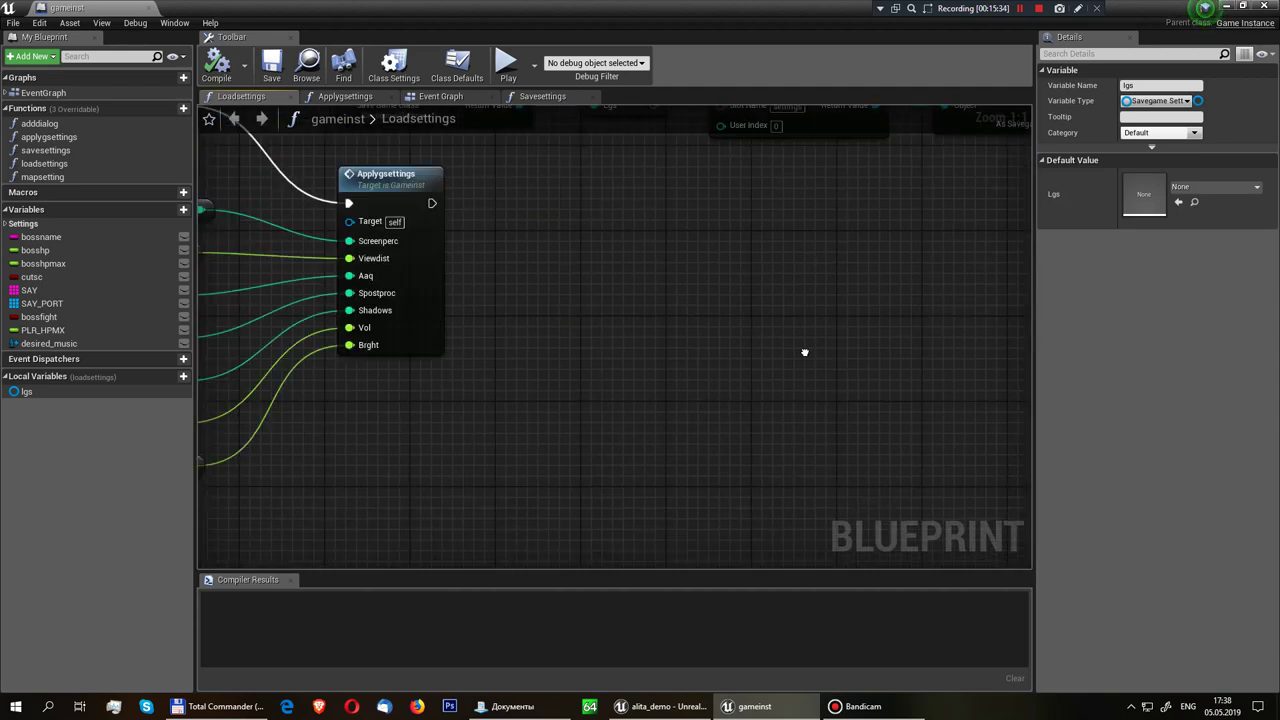
Review the Lgs getter, the Set Resscale, Shd, Vol and Bright nodes, and Applygsettings inputs
{"action": "right_click_drag", "start_coordinate": [300, 380], "coordinate": [620, 330]}
{"action": "left_click_drag", "start_coordinate": [393, 317], "coordinate": [425, 402]}
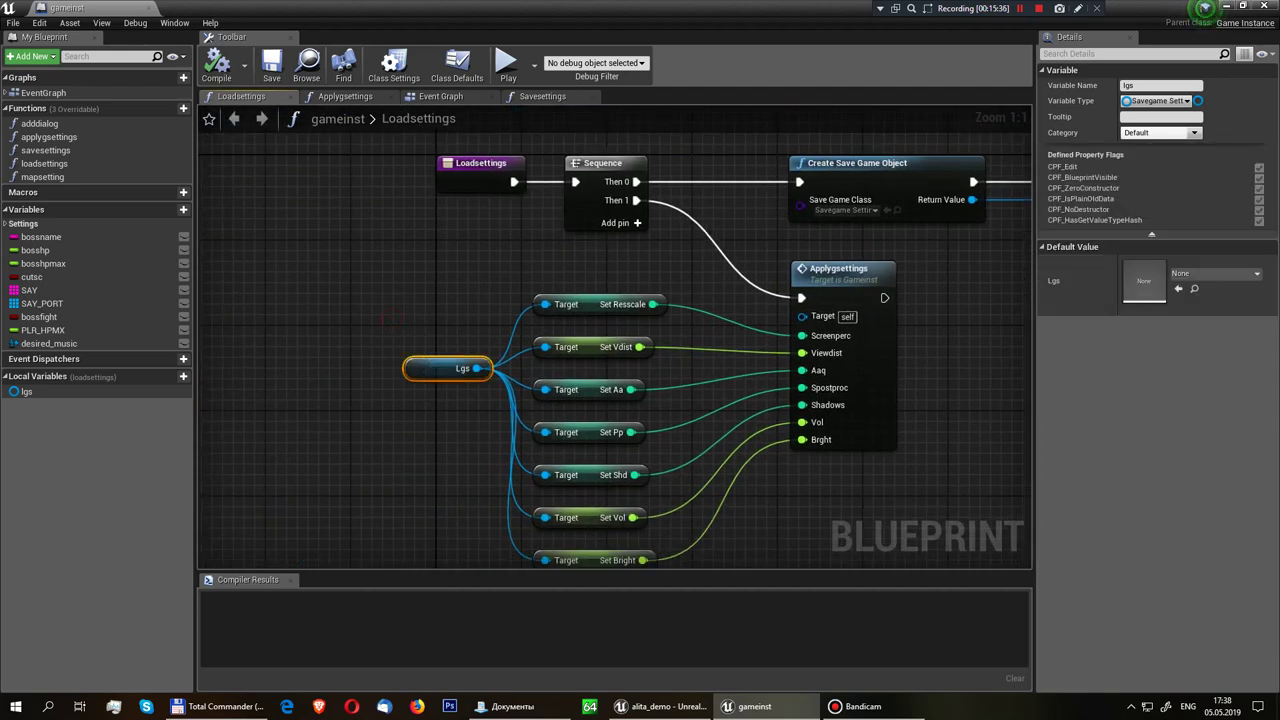
{"action": "right_click_drag", "start_coordinate": [460, 361], "coordinate": [425, 253]}
{"action": "left_click", "coordinate": [557, 196]}
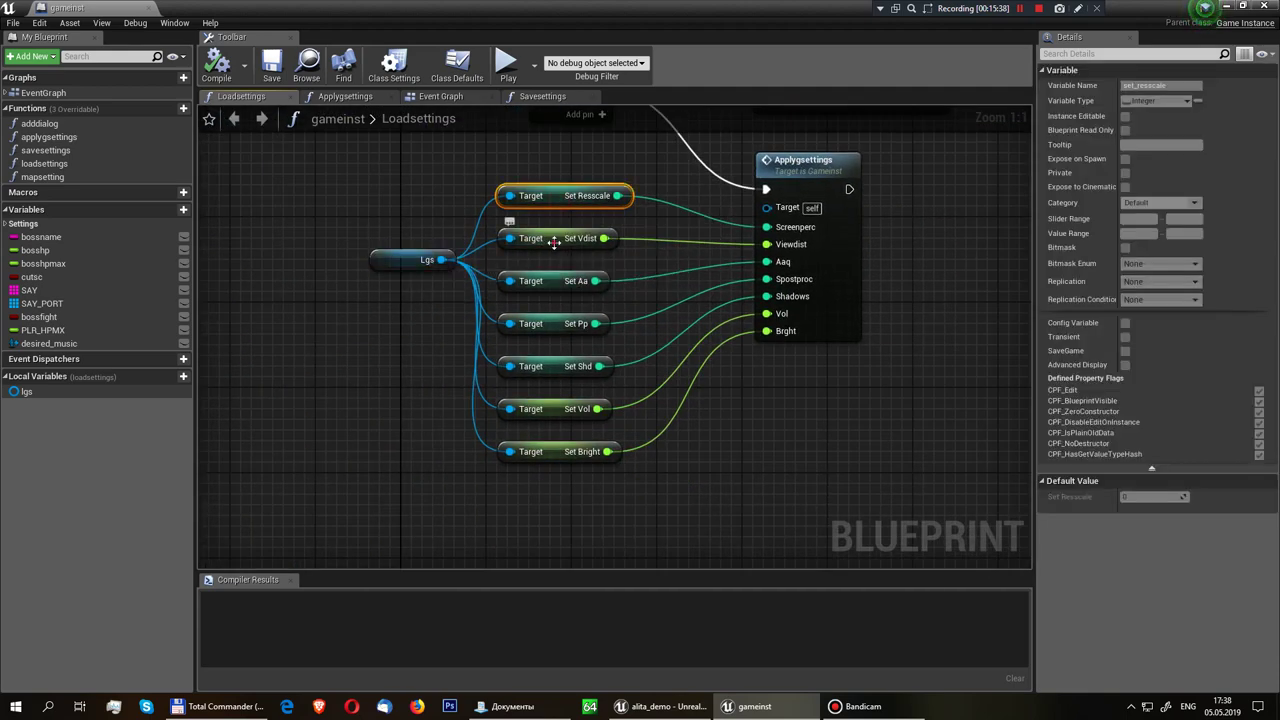
{"action": "left_click", "coordinate": [555, 352]}
{"action": "left_click", "coordinate": [549, 373]}
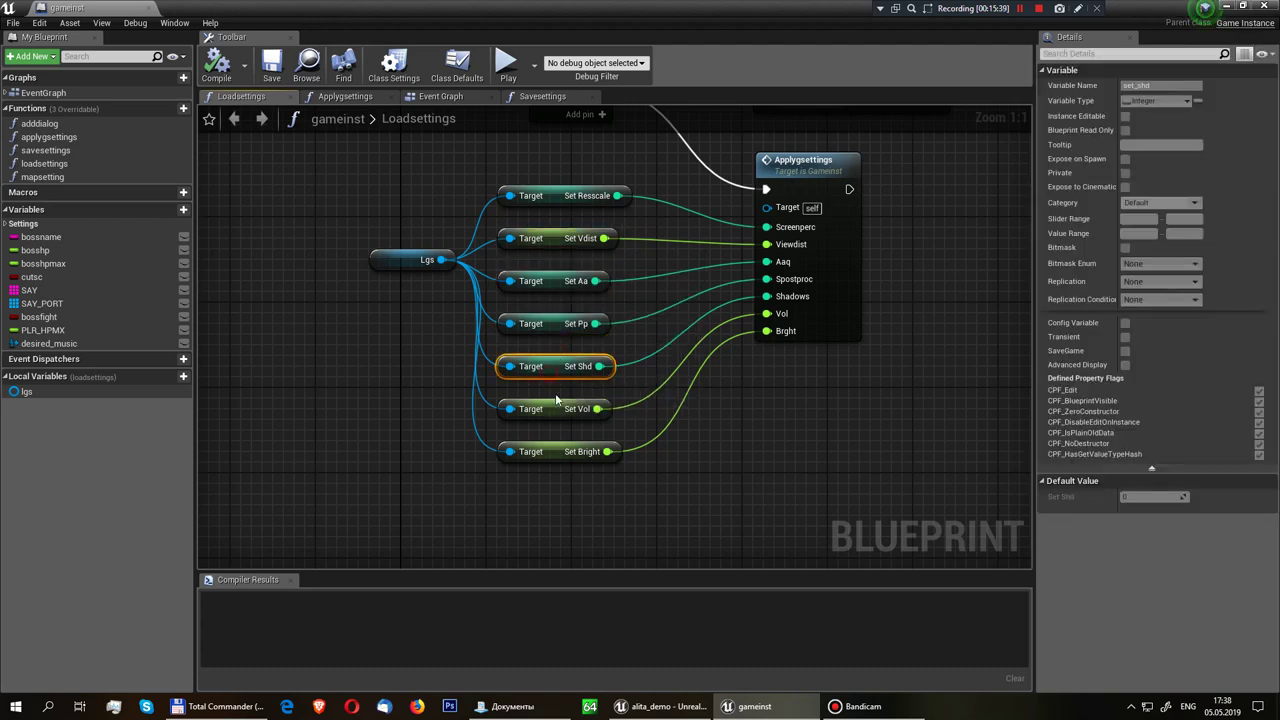
{"action": "left_click", "coordinate": [556, 404]}
{"action": "left_click", "coordinate": [557, 458]}
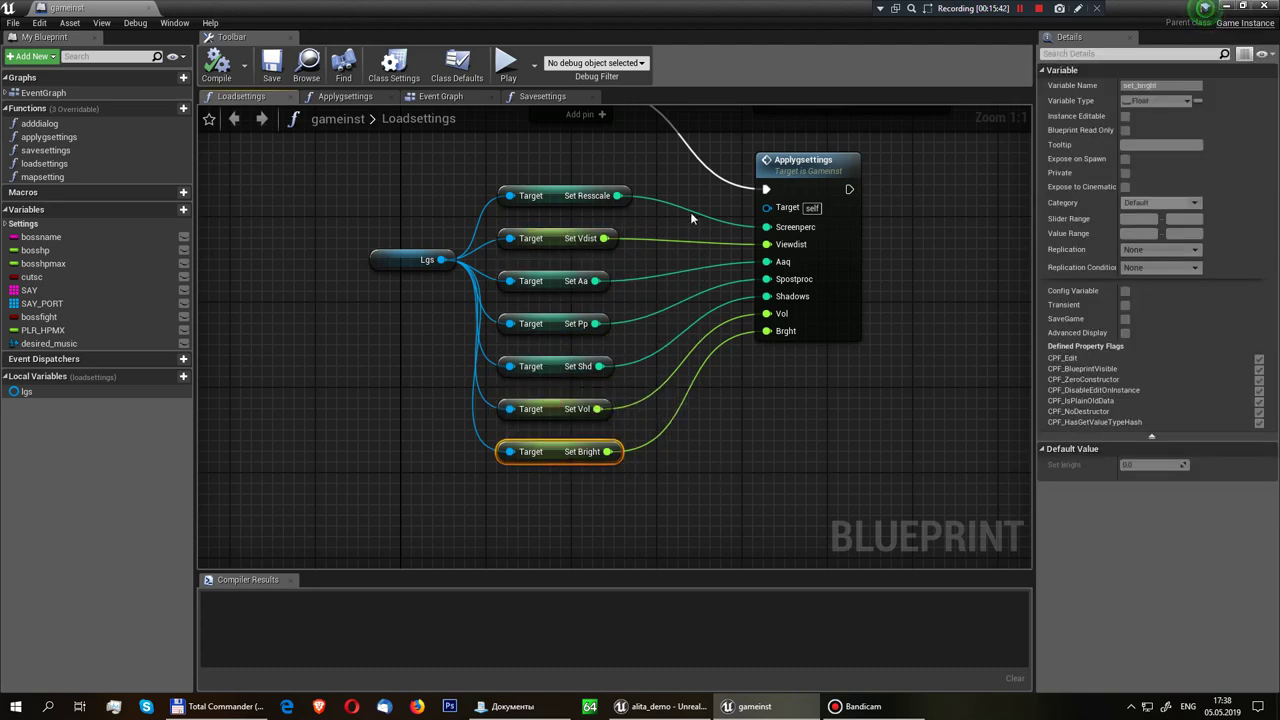
{"action": "right_click_drag", "start_coordinate": [810, 165], "coordinate": [764, 247]}
{"action": "left_click", "coordinate": [764, 247]}
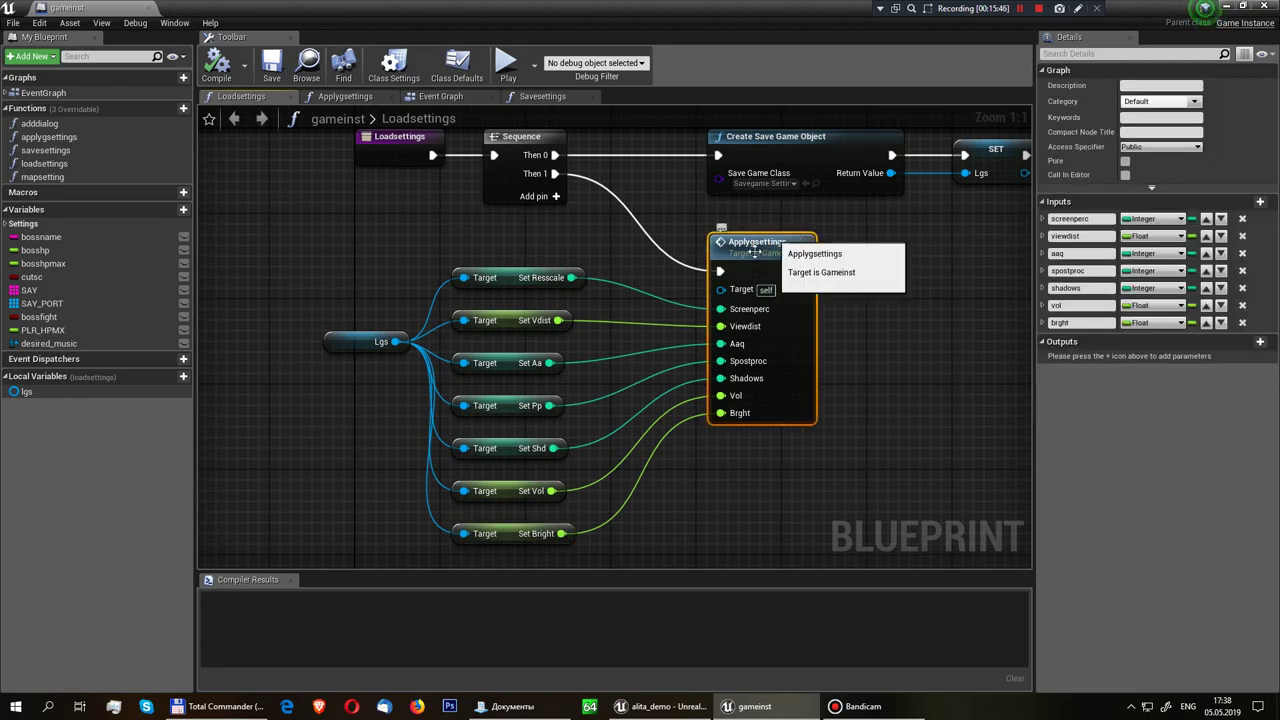
Open Applygsettings and zoom through its SET, Append and Execute Console Command rows
{"action": "double_click", "coordinate": [724, 252]}
{"action": "scroll", "coordinate": [686, 450], "scroll_direction": "down", "scroll_amount": 3}
{"action": "scroll", "coordinate": [686, 450], "scroll_direction": "down", "scroll_amount": 3}
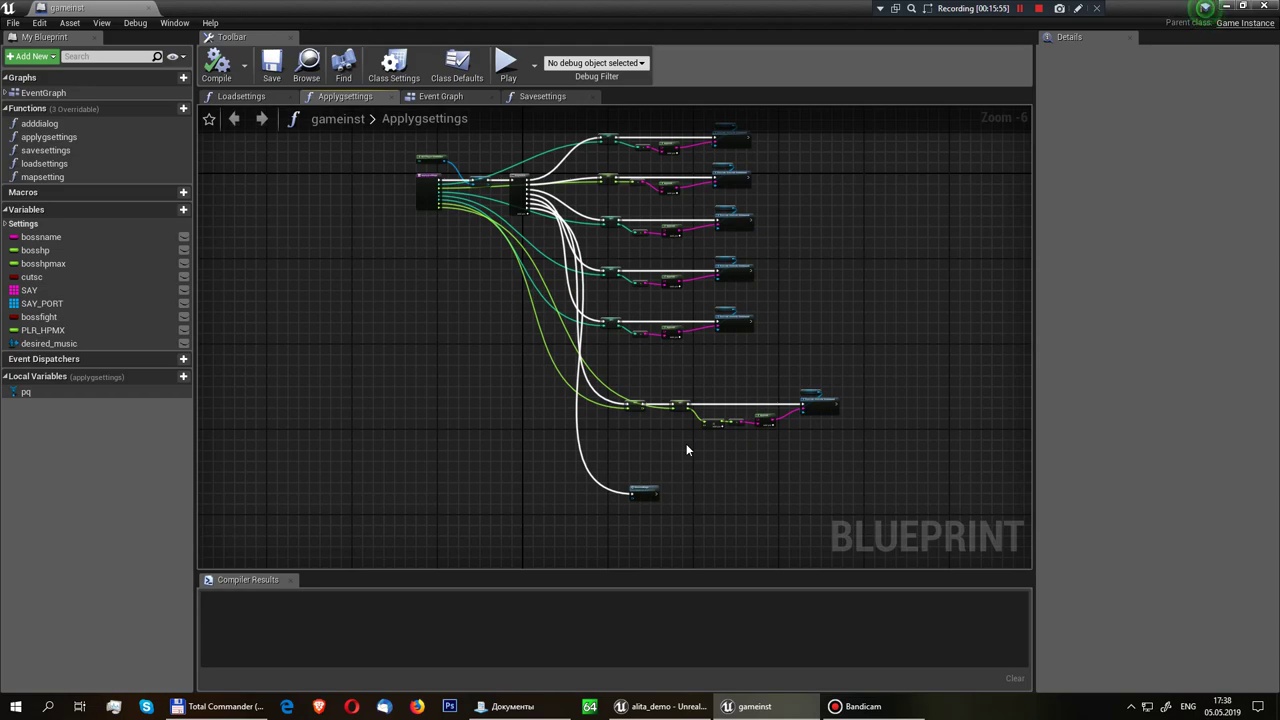
{"action": "scroll", "coordinate": [686, 450], "scroll_direction": "up", "scroll_amount": 5}
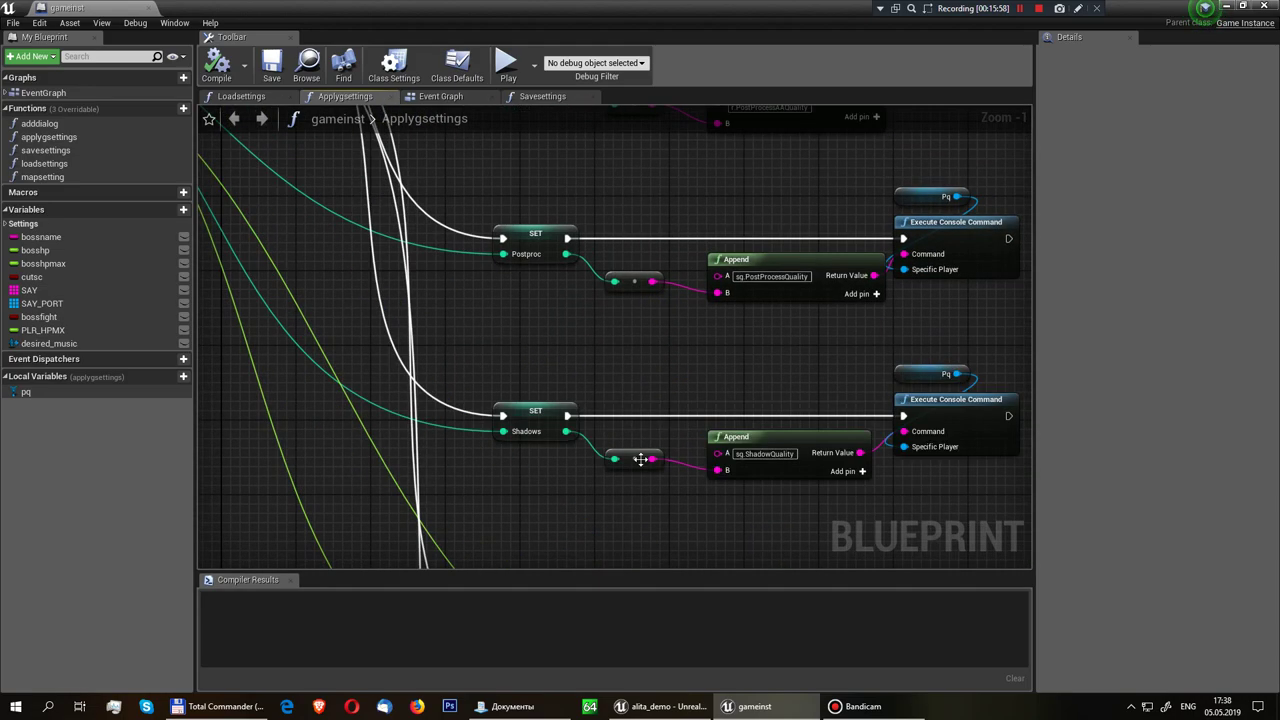
{"action": "scroll", "coordinate": [674, 327], "scroll_direction": "down", "scroll_amount": 2}
{"action": "scroll", "coordinate": [630, 326], "scroll_direction": "down", "scroll_amount": 2}
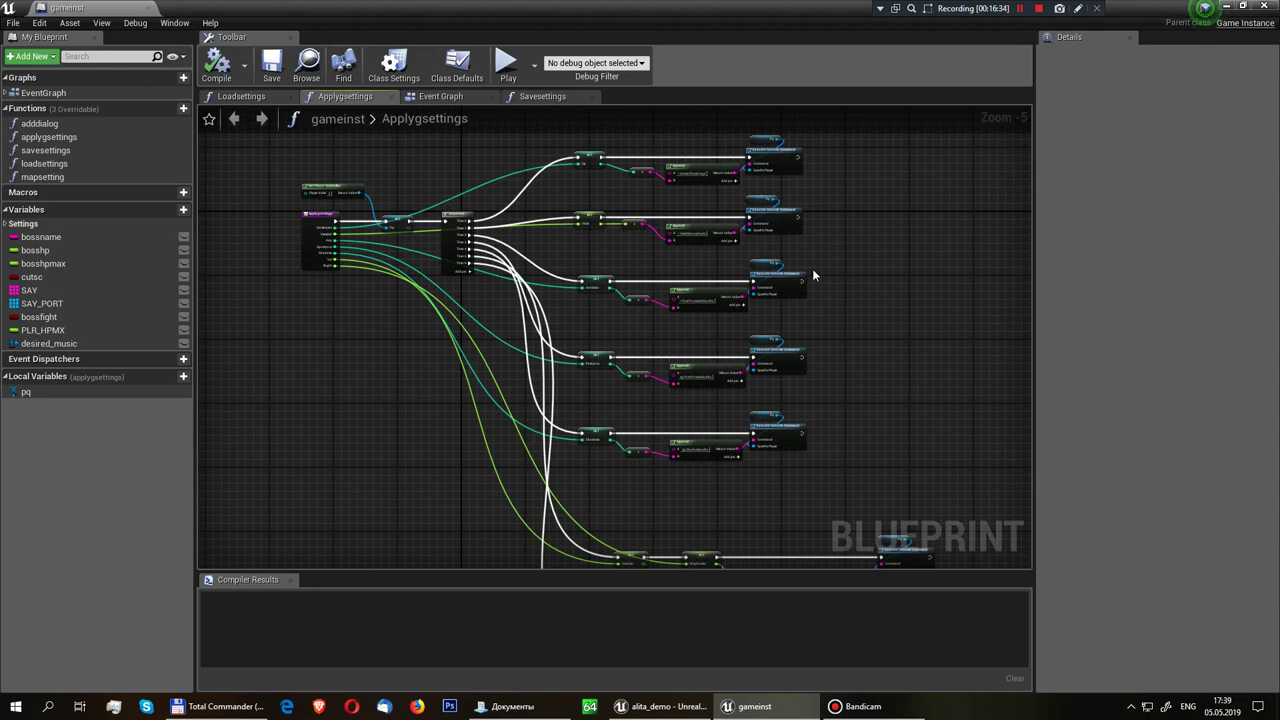
{"action": "scroll", "coordinate": [860, 281], "scroll_direction": "down", "scroll_amount": 4}
{"action": "scroll", "coordinate": [860, 281], "scroll_direction": "up", "scroll_amount": 3}
{"action": "scroll", "coordinate": [860, 281], "scroll_direction": "up", "scroll_amount": 4}
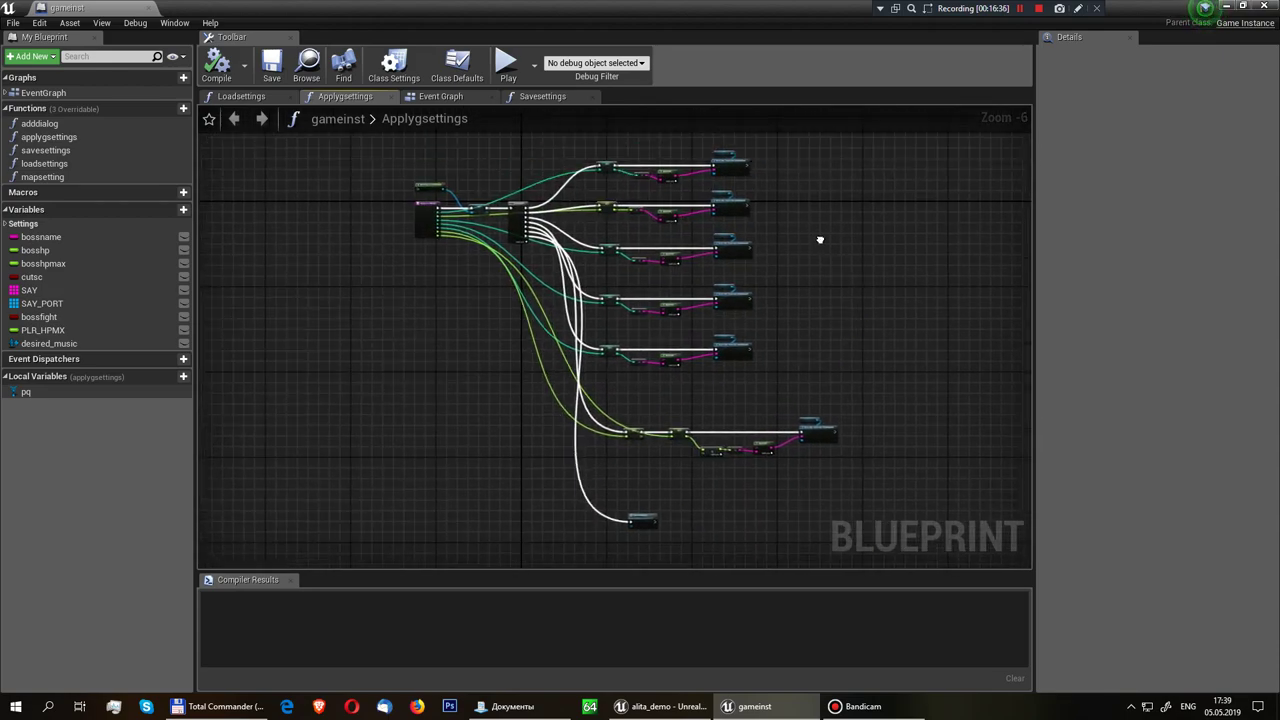
{"action": "right_click_drag", "start_coordinate": [472, 250], "coordinate": [582, 314]}
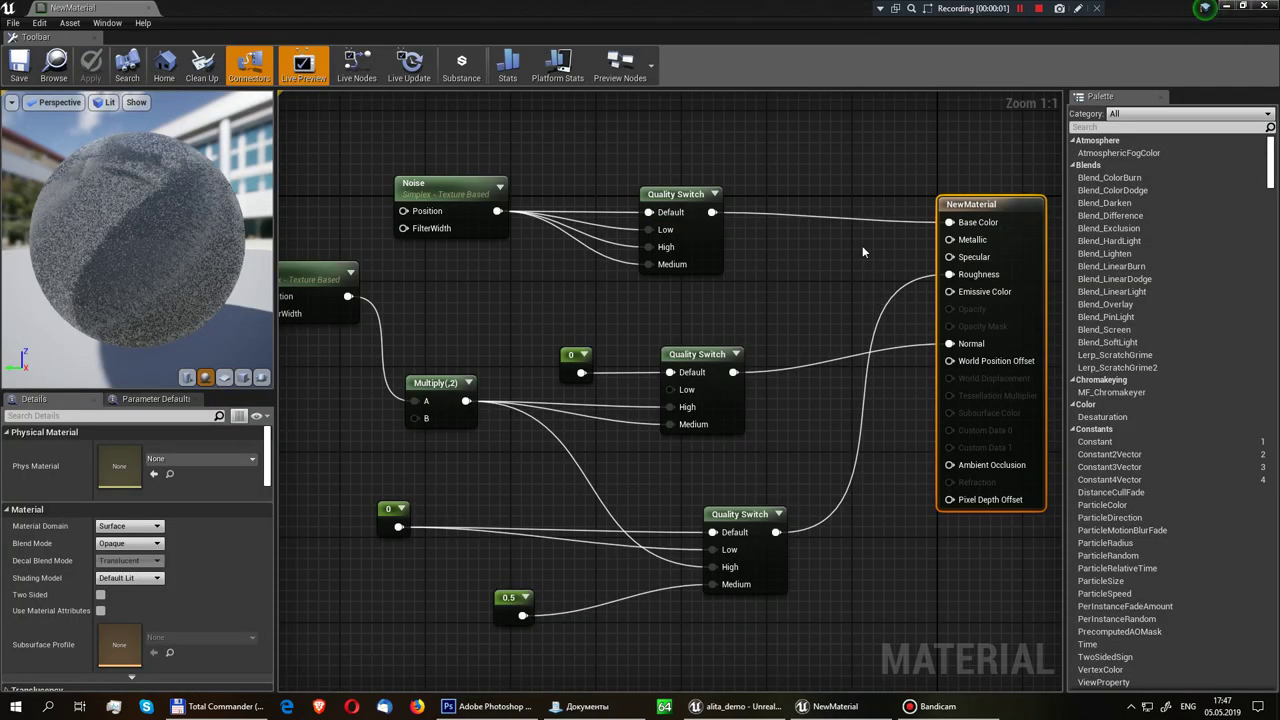
Move the middle Quality Switch and its 0 constant up-left in the NewMaterial graph
{"action": "left_click", "coordinate": [891, 231]}
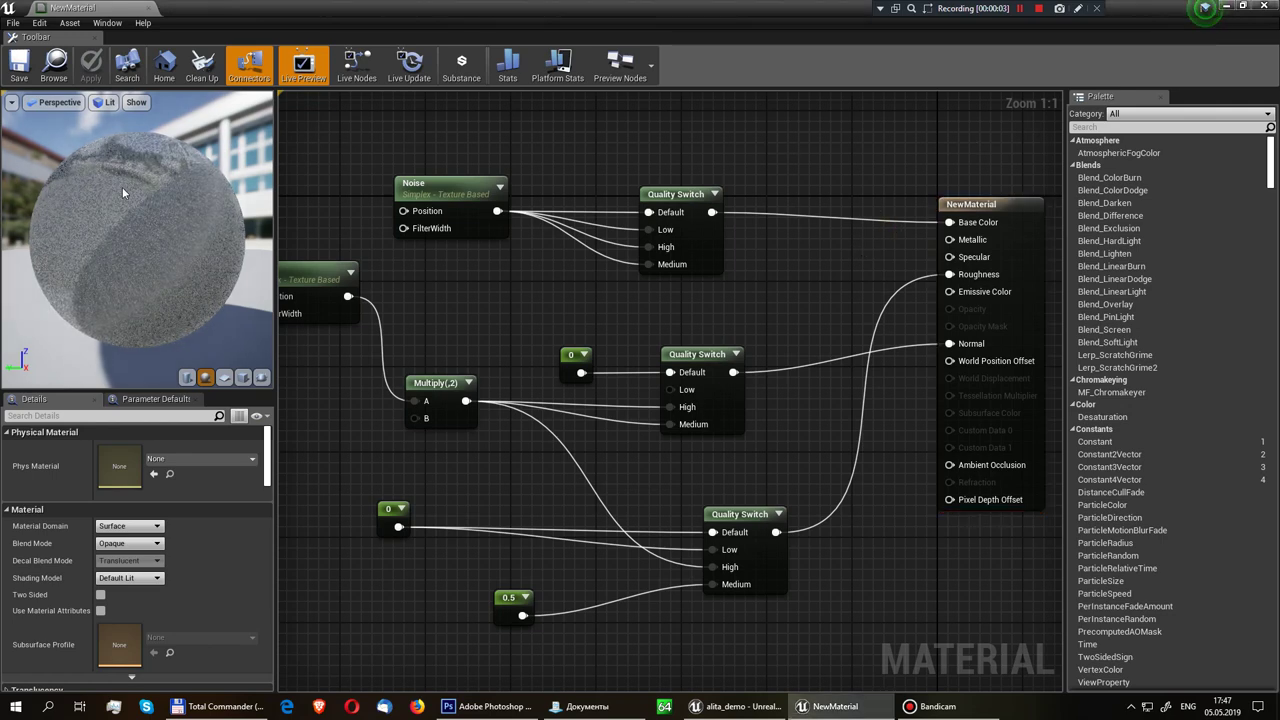
{"action": "left_click_drag", "start_coordinate": [123, 192], "coordinate": [121, 194]}
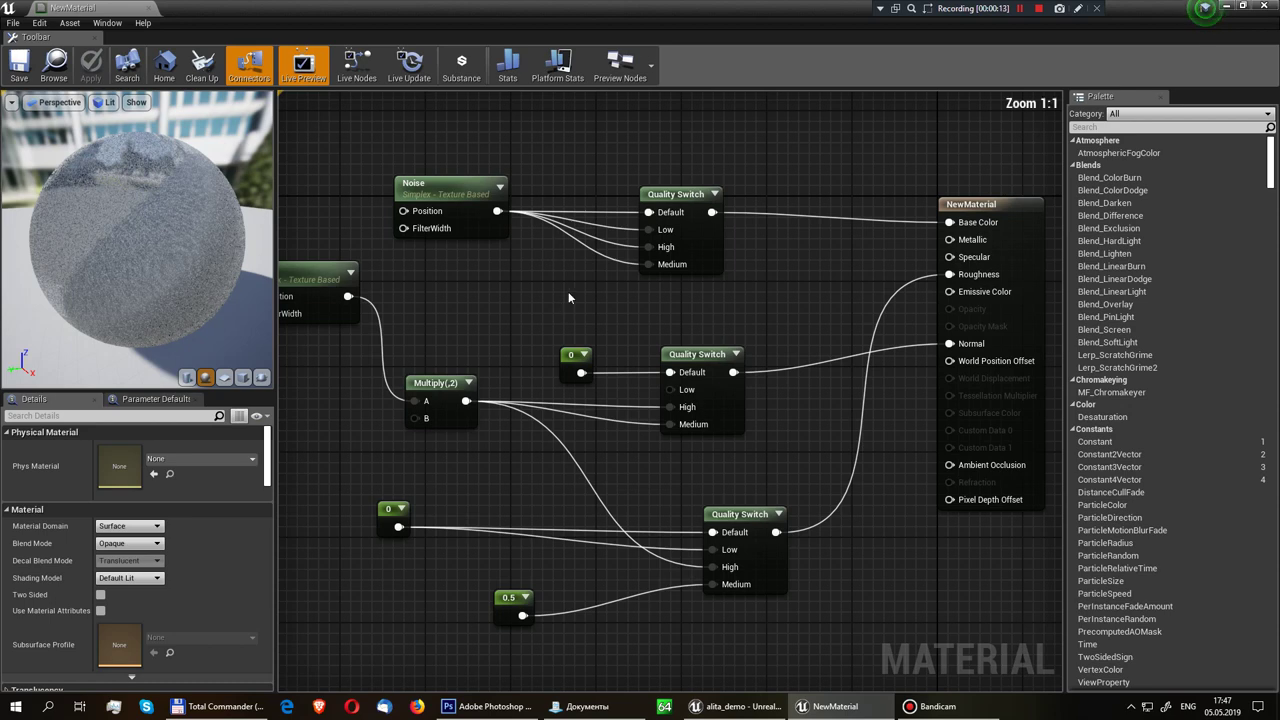
{"action": "right_click_drag", "start_coordinate": [568, 291], "coordinate": [688, 241]}
{"action": "left_click_drag", "start_coordinate": [645, 302], "coordinate": [624, 248]}
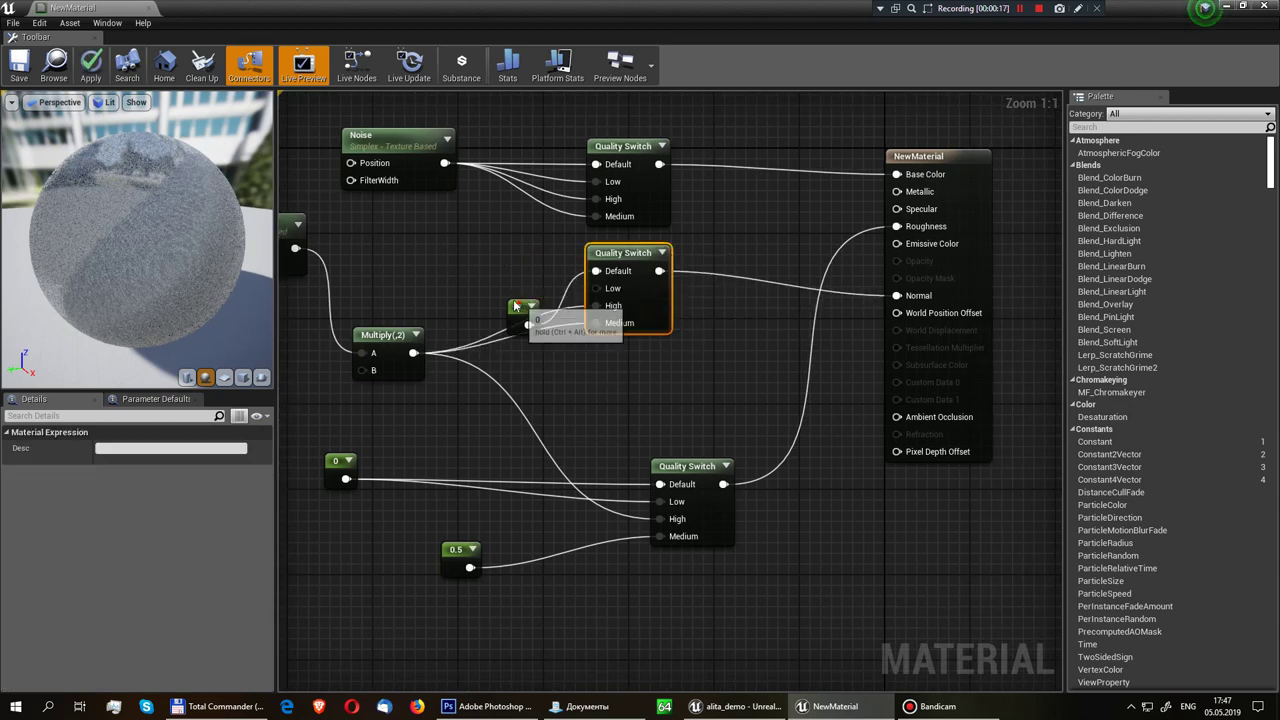
{"action": "left_click_drag", "start_coordinate": [530, 306], "coordinate": [506, 263]}
Expand the middle Quality Switch preview and close the NewMaterial editor
{"action": "left_click", "coordinate": [662, 253]}
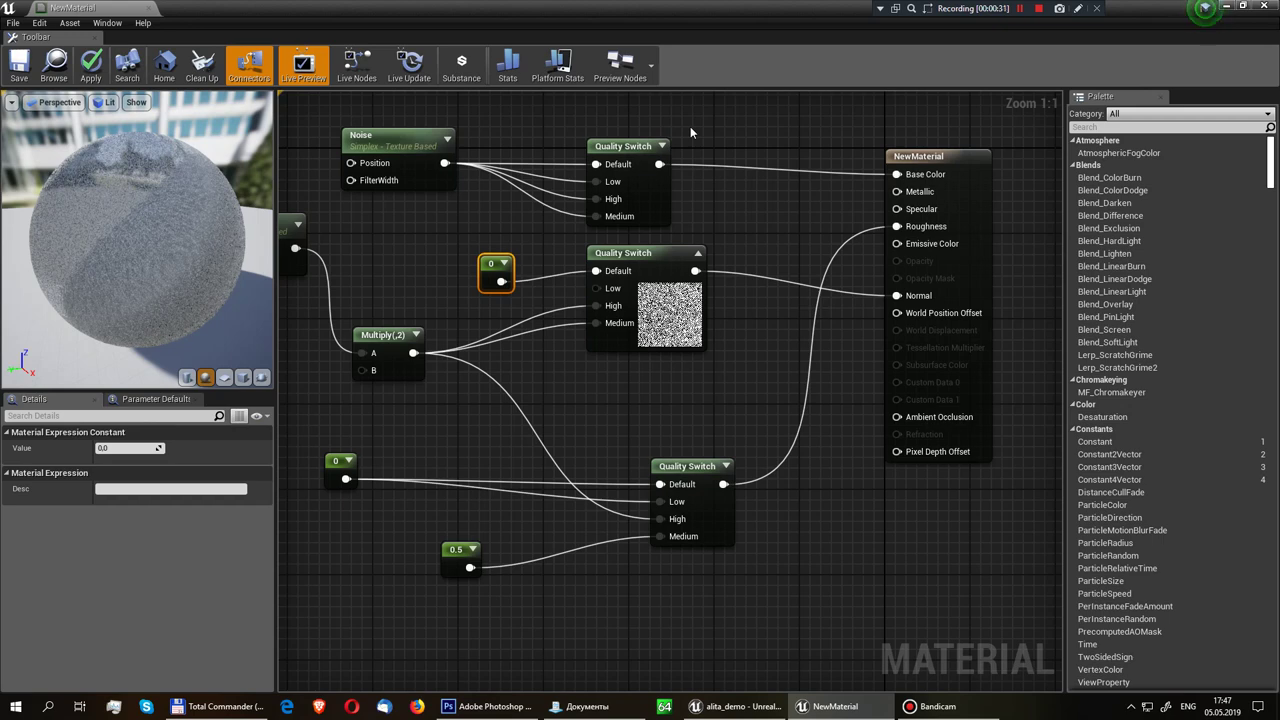
{"action": "left_click", "coordinate": [645, 146]}
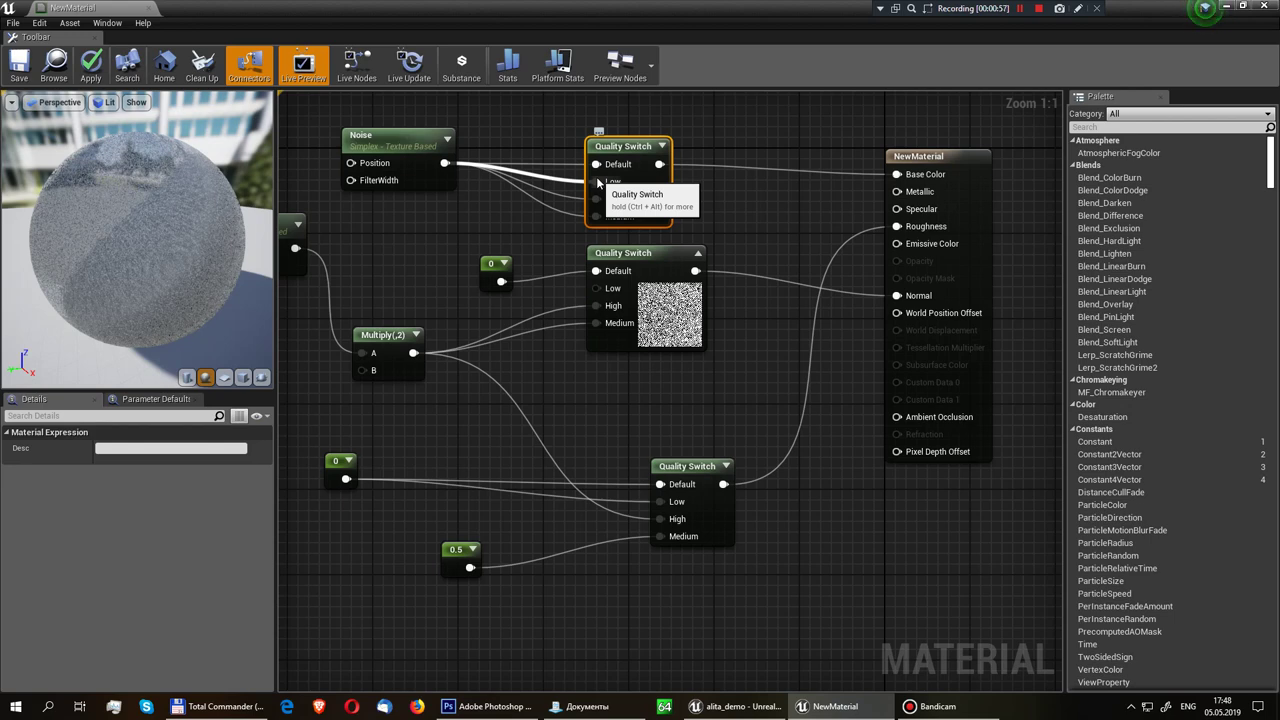
{"action": "left_click", "coordinate": [1260, 7]}
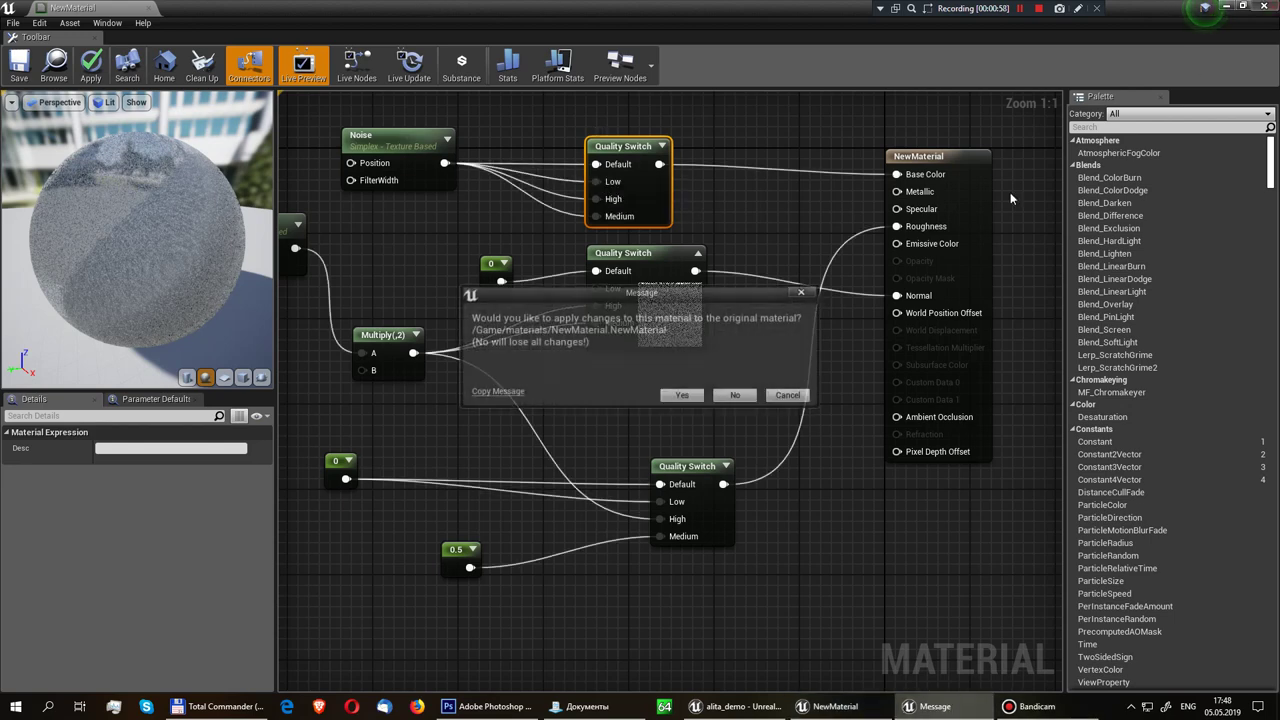
Apply the changes to the original NewMaterial and select the bprints folder
{"action": "left_click", "coordinate": [686, 395]}
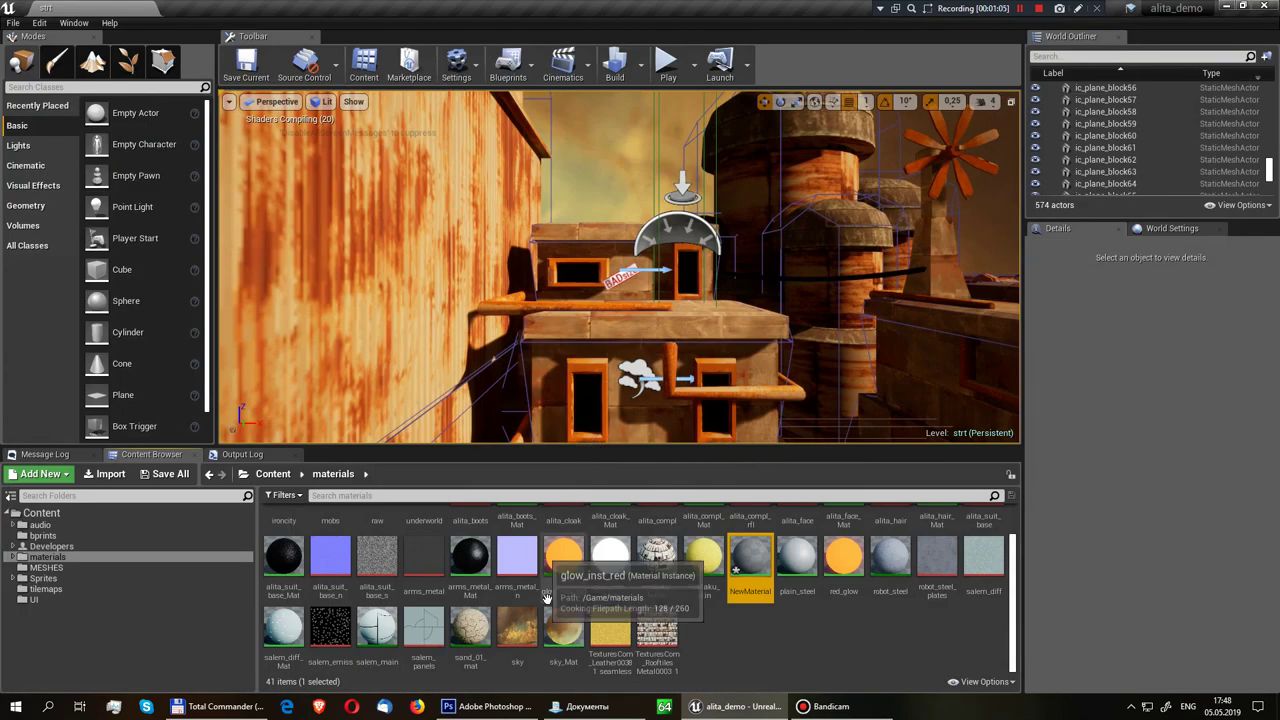
{"action": "scroll", "coordinate": [547, 597], "scroll_direction": "up", "scroll_amount": 1}
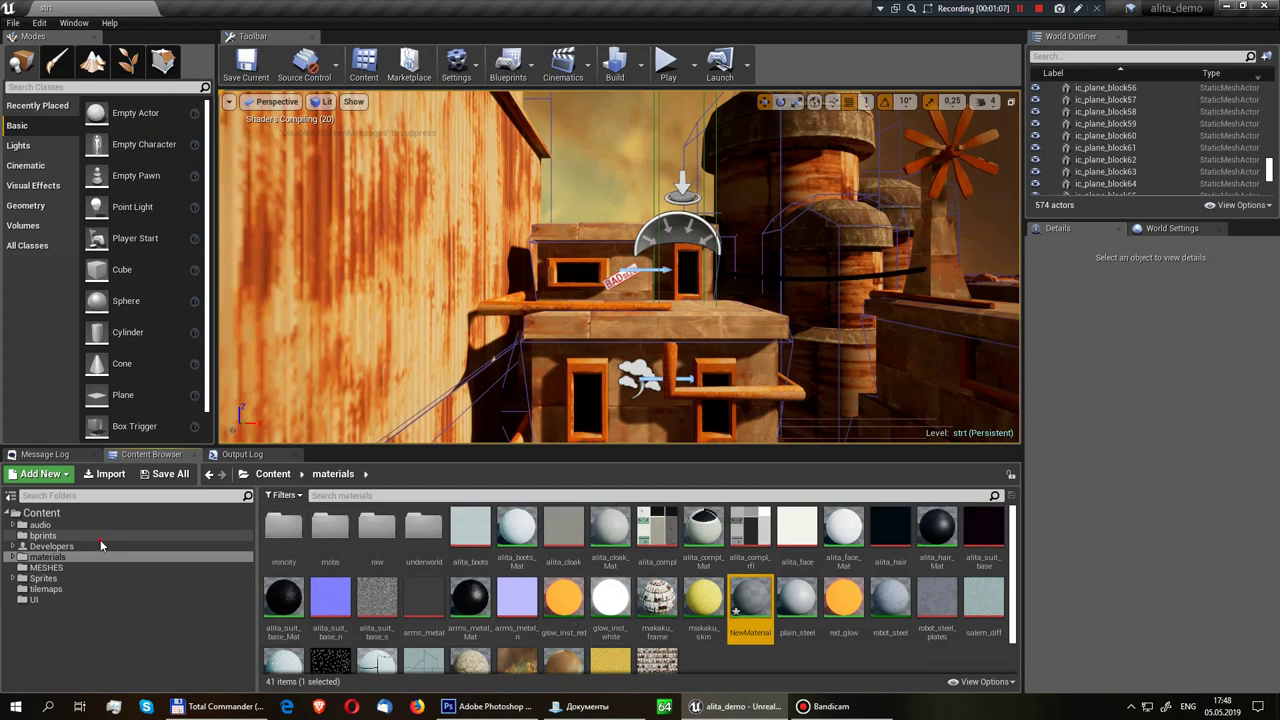
{"action": "left_click", "coordinate": [43, 535]}
Open the keysettingswidget, savegame_settings and settings_widget blueprints
{"action": "scroll", "coordinate": [600, 590], "scroll_direction": "down", "scroll_amount": 1}
{"action": "double_click", "coordinate": [597, 570]}
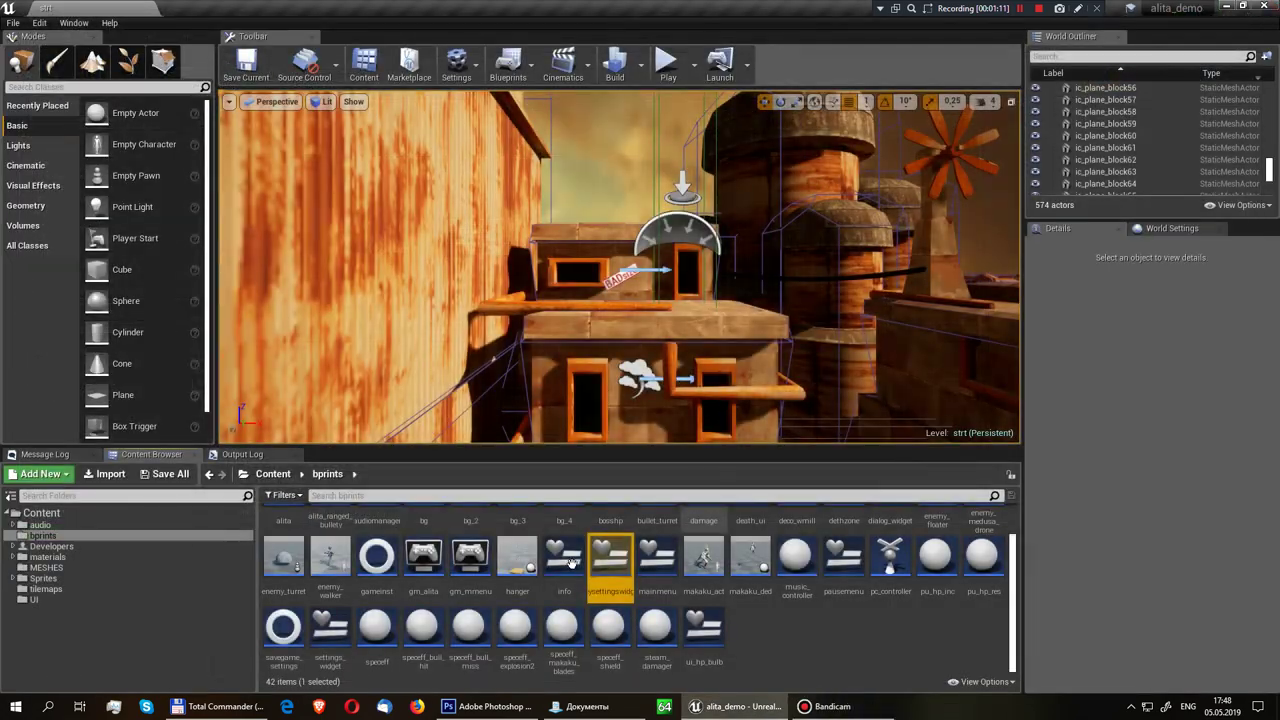
{"action": "double_click", "coordinate": [285, 640]}
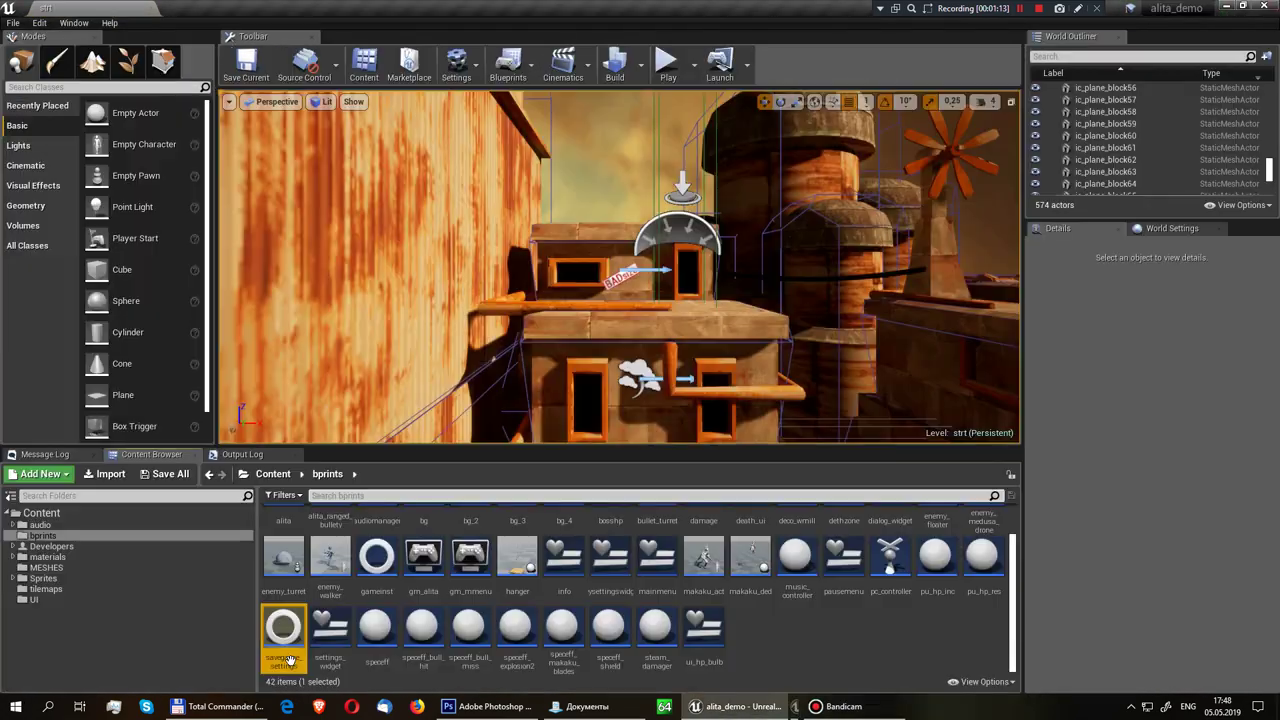
{"action": "double_click", "coordinate": [330, 630]}
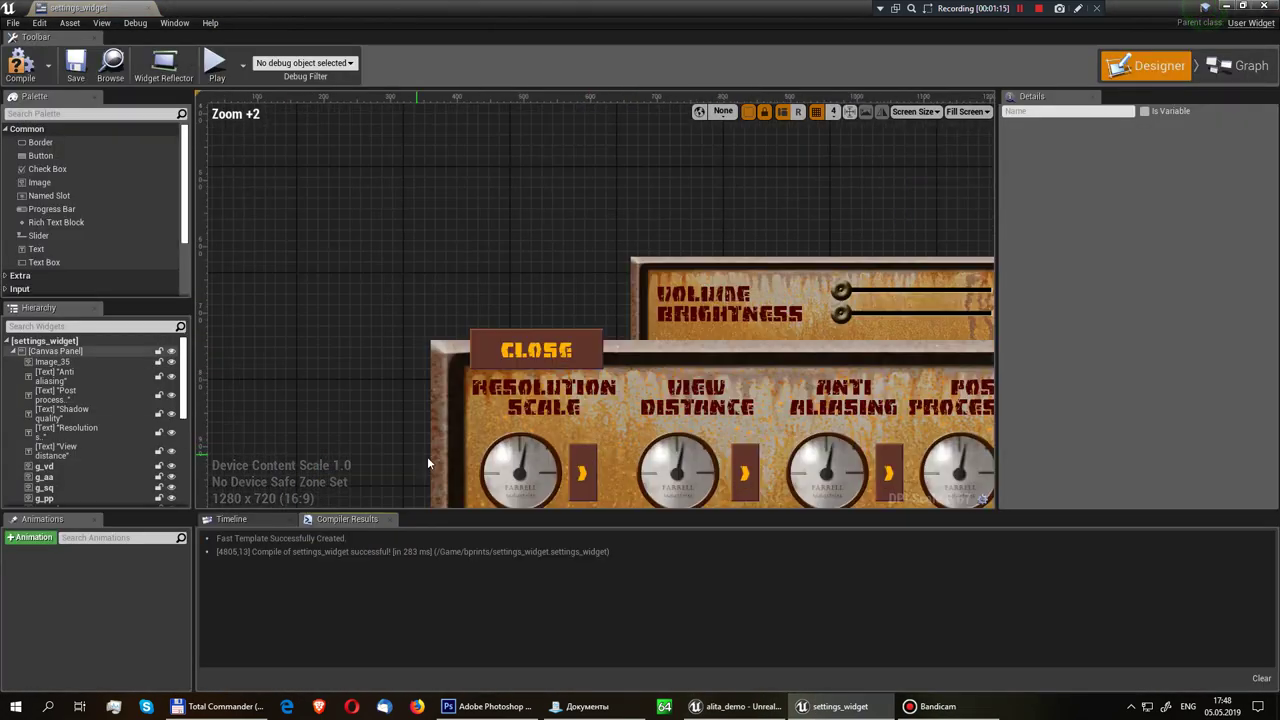
Select the g_rscl gauge and check the St Resp Select nodes in the Event Graph
{"action": "scroll", "coordinate": [427, 462], "scroll_direction": "up", "scroll_amount": 1}
{"action": "left_click", "coordinate": [520, 466]}
{"action": "right_click_drag", "start_coordinate": [595, 505], "coordinate": [518, 382]}
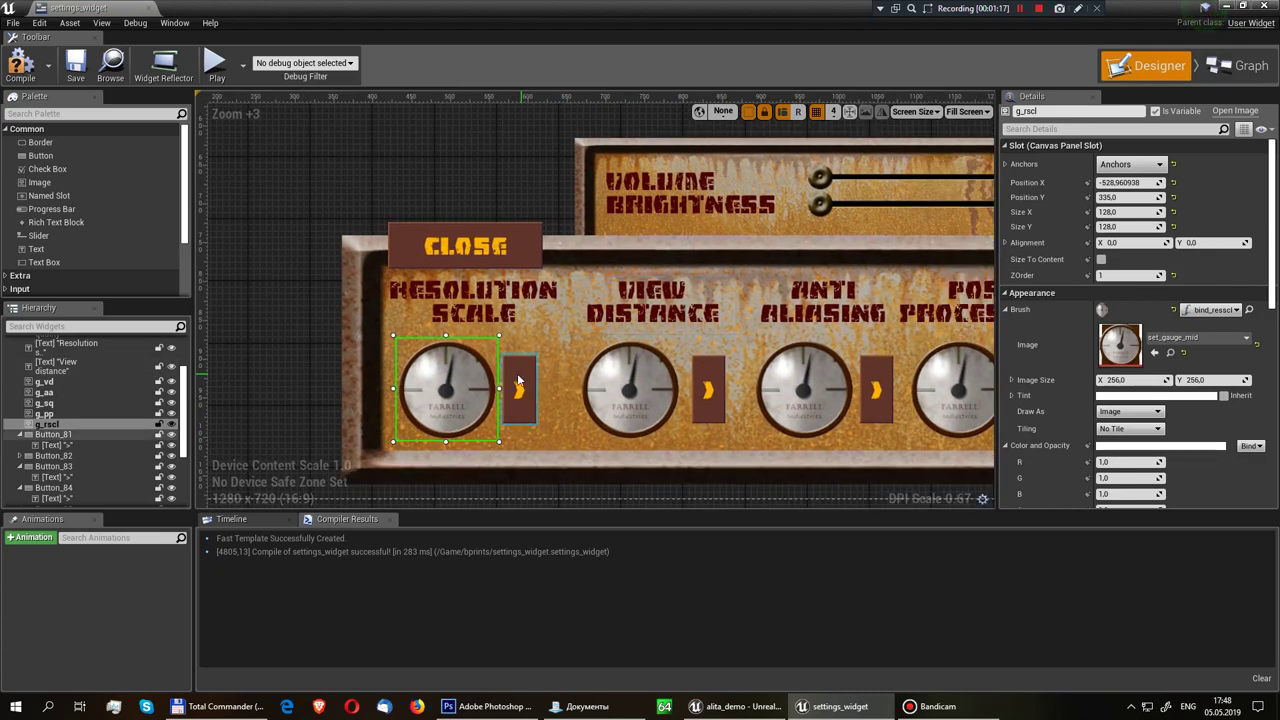
{"action": "left_click", "coordinate": [1245, 66]}
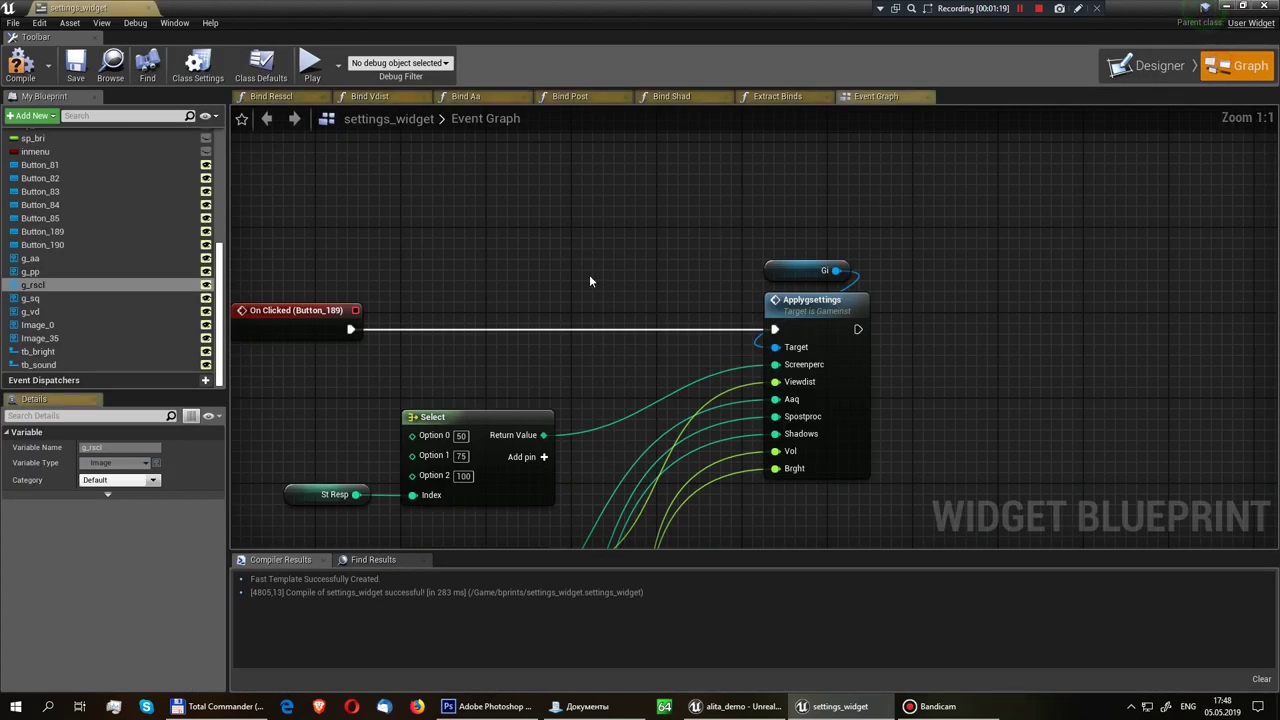
{"action": "right_click_drag", "start_coordinate": [589, 281], "coordinate": [647, 63]}
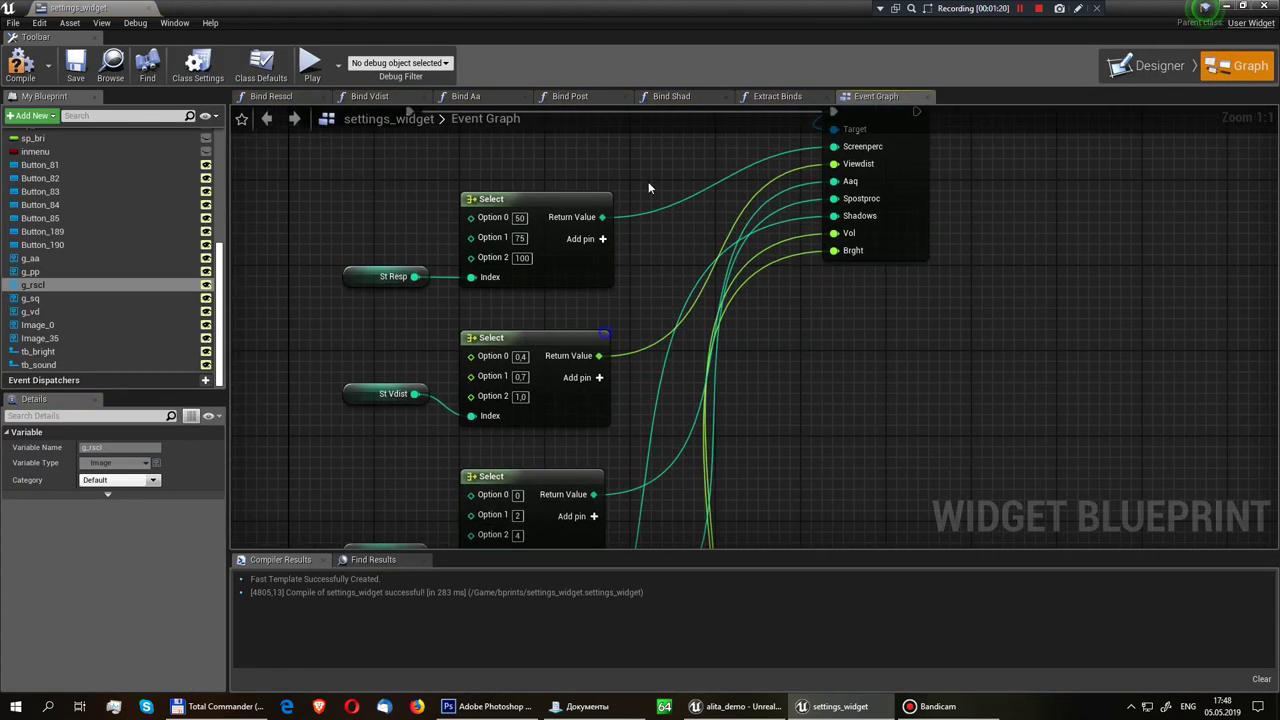
{"action": "left_click", "coordinate": [361, 281]}
{"action": "left_click", "coordinate": [1148, 66]}
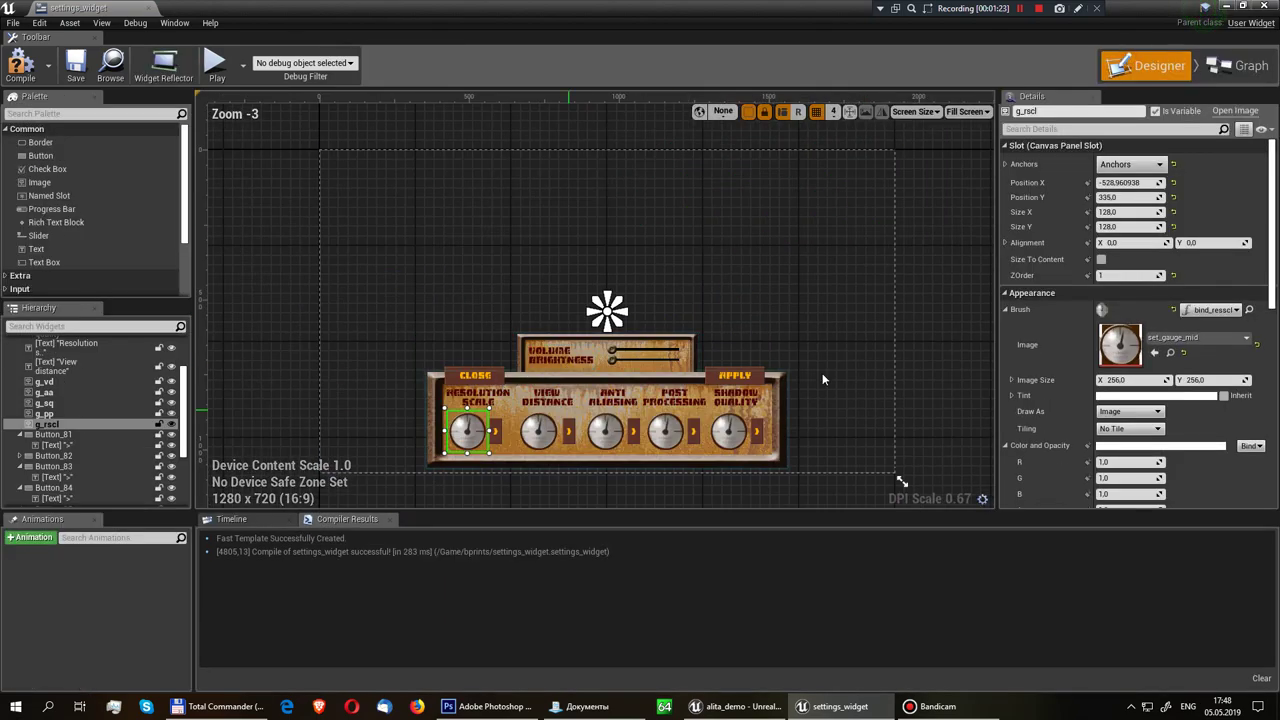
Go to the bind_resscl function bound to the gauge's Appearance Brush
{"action": "left_click", "coordinate": [1163, 293]}
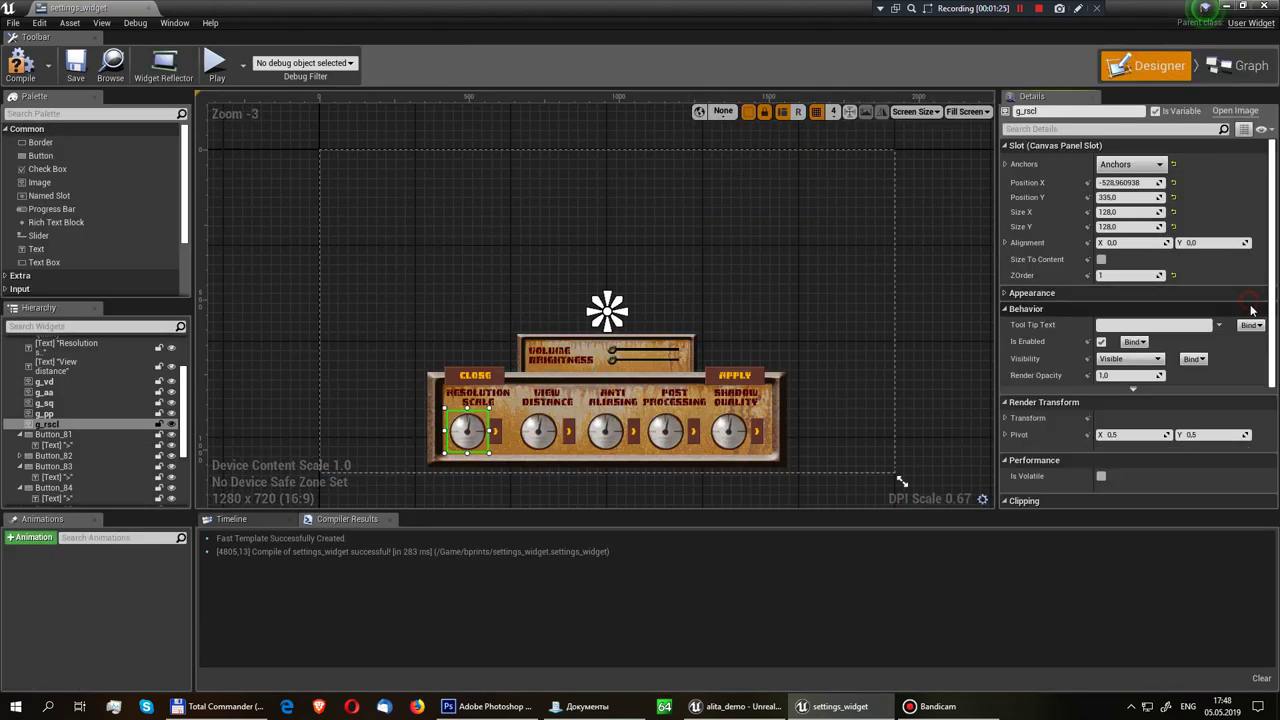
{"action": "left_click", "coordinate": [1163, 296]}
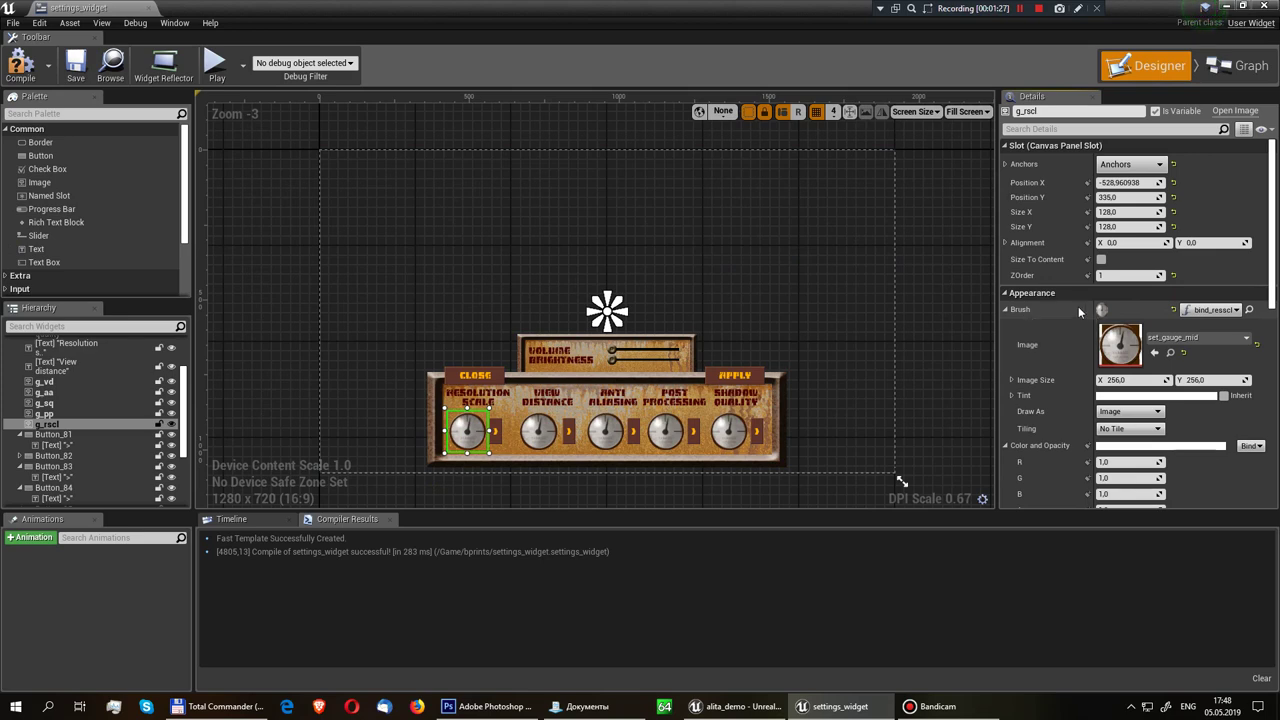
{"action": "left_click", "coordinate": [1210, 311]}
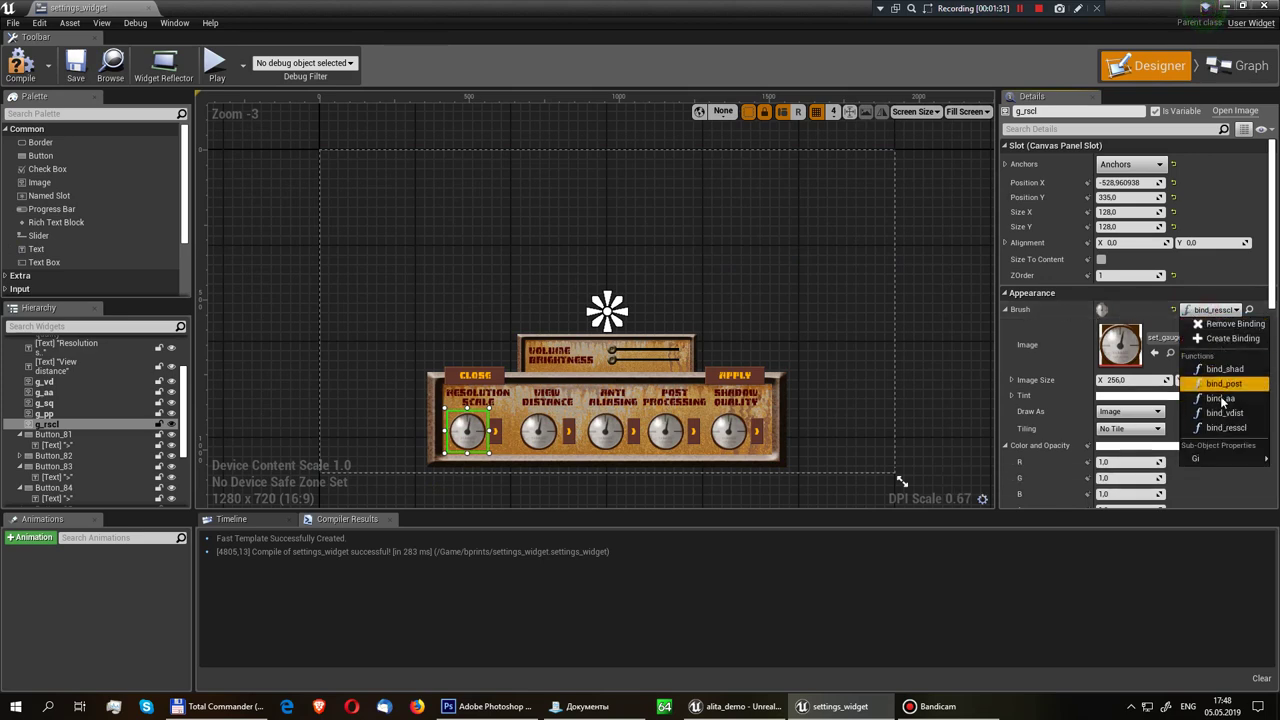
{"action": "left_click", "coordinate": [1249, 311]}
{"action": "left_click", "coordinate": [1249, 311]}
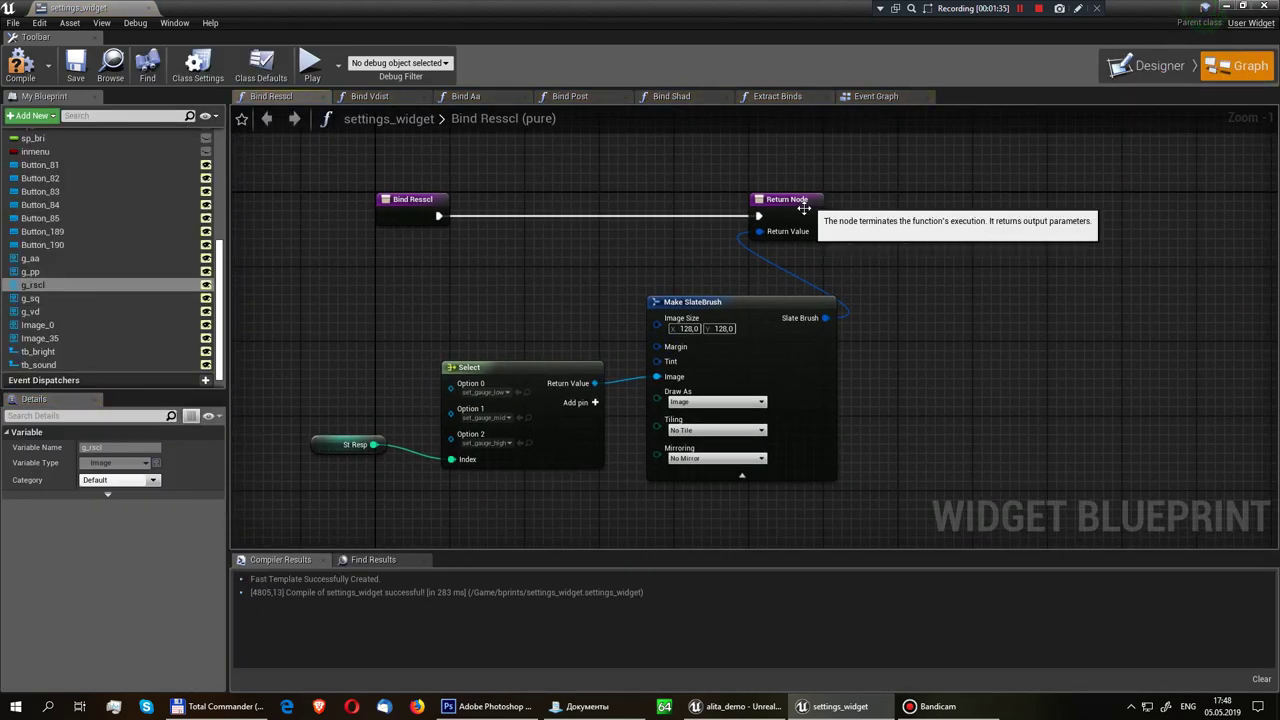
Move the Return Node right of Make SlateBrush, nudge St Resp, and edit Image Size Y
{"action": "left_click_drag", "start_coordinate": [803, 207], "coordinate": [941, 207]}
{"action": "scroll", "coordinate": [515, 395], "scroll_direction": "up", "scroll_amount": 1}
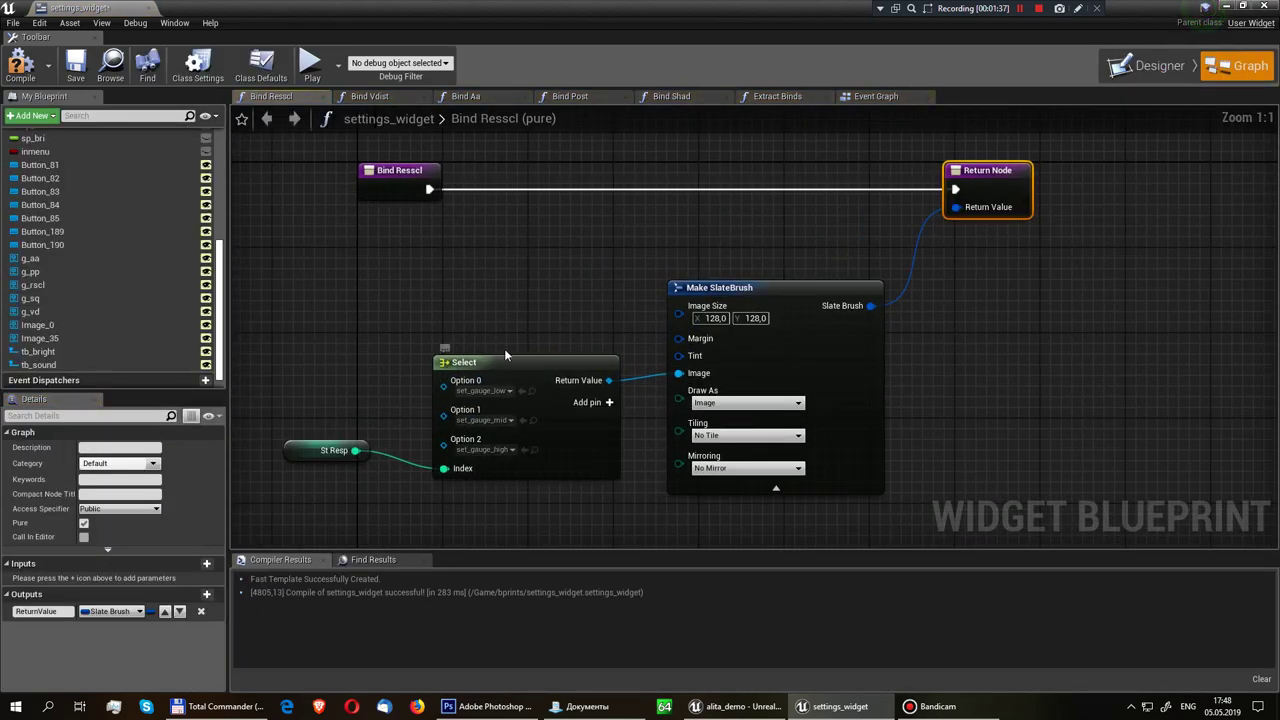
{"action": "left_click_drag", "start_coordinate": [300, 450], "coordinate": [317, 461]}
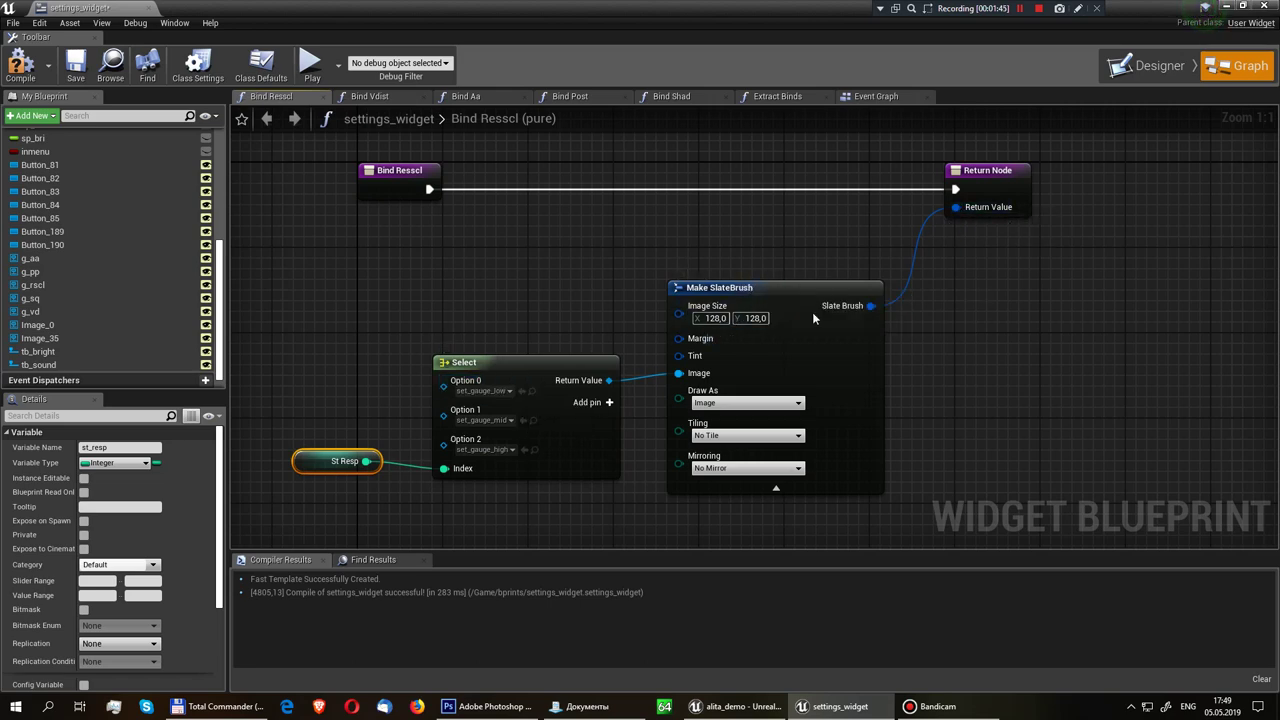
{"action": "left_click", "coordinate": [980, 182]}
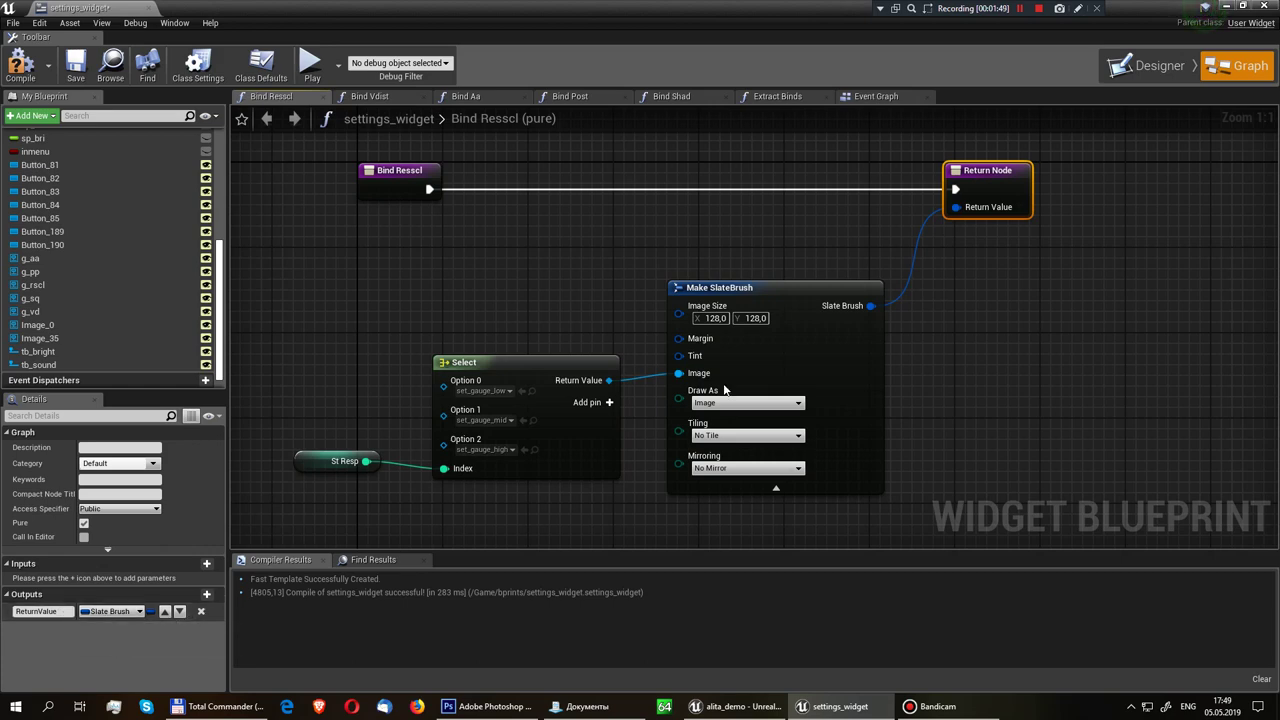
{"action": "left_click", "coordinate": [832, 341]}
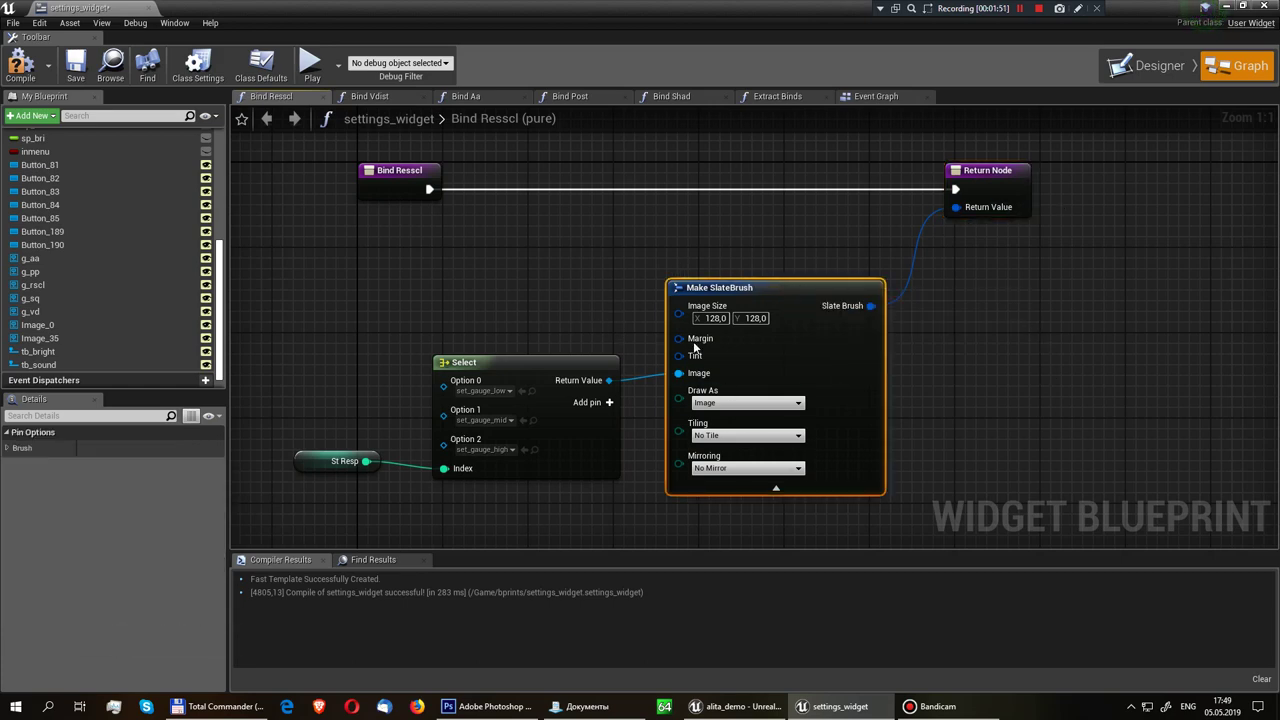
{"action": "left_click", "coordinate": [766, 319]}
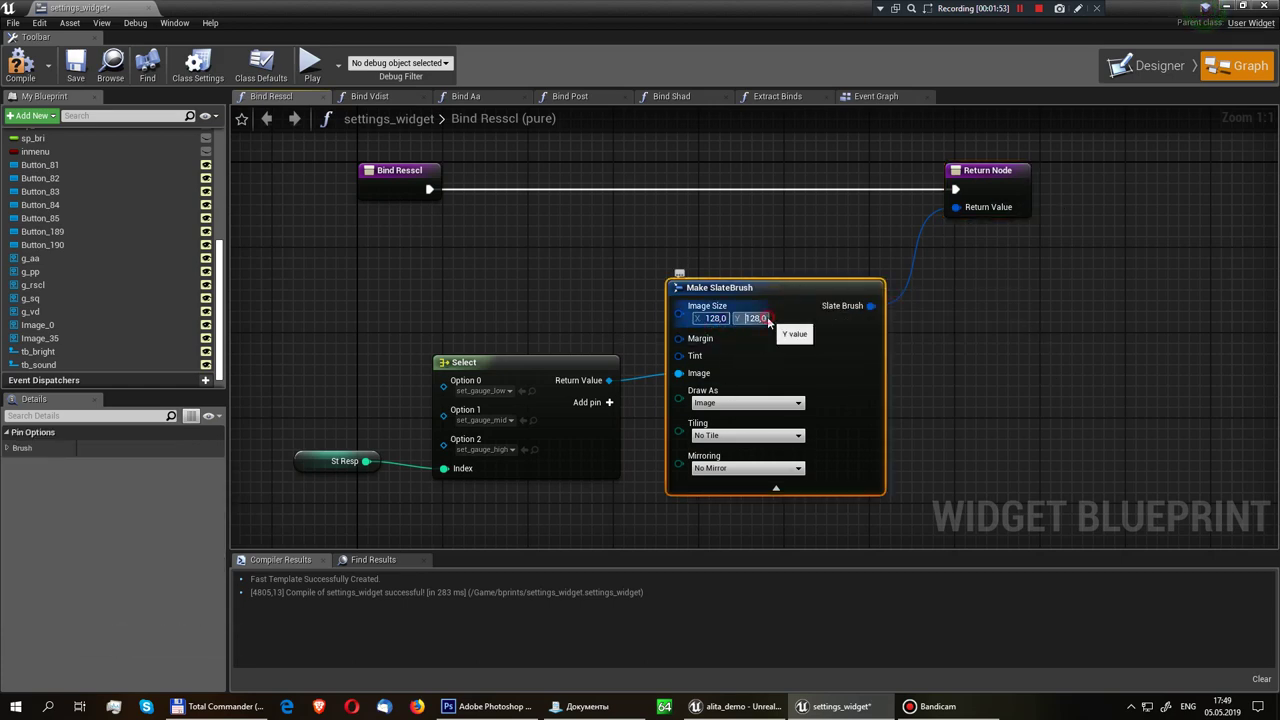